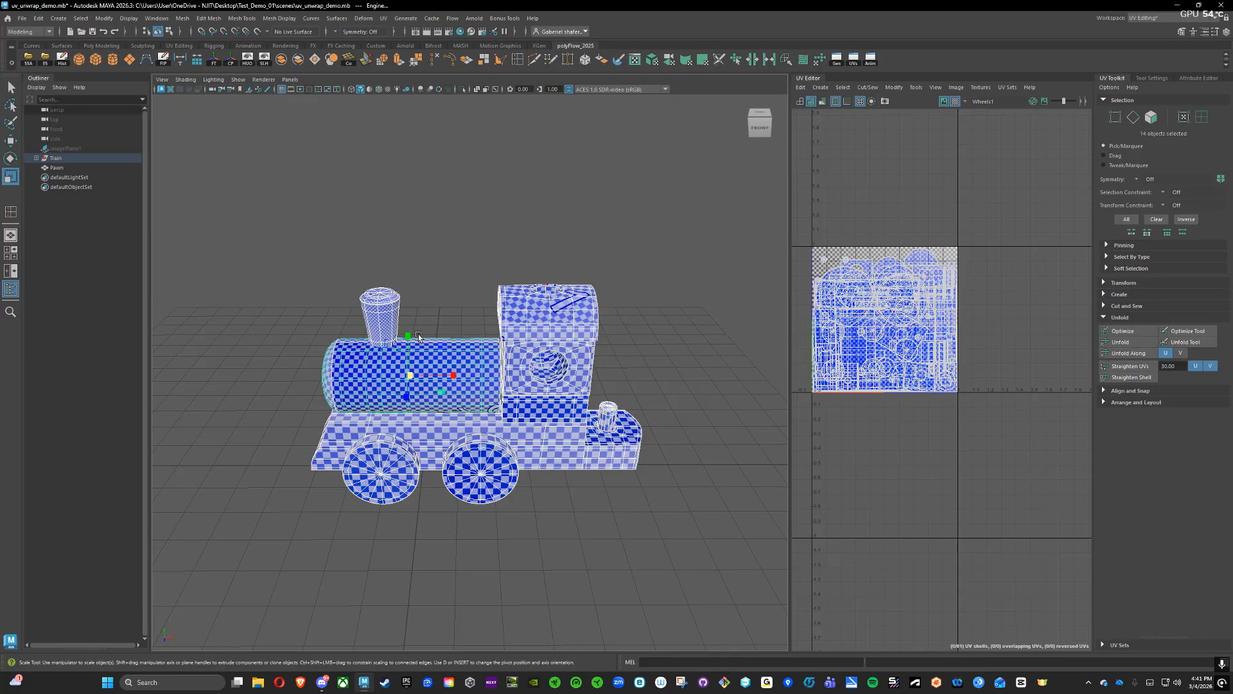
# - Isolate the selection to the cylindrical Engine body so only its UV shells are shown
pyautogui.keyDown('alt'); pyautogui.moveTo(418, 335); pyautogui.dragTo(437, 318); pyautogui.keyUp('alt')
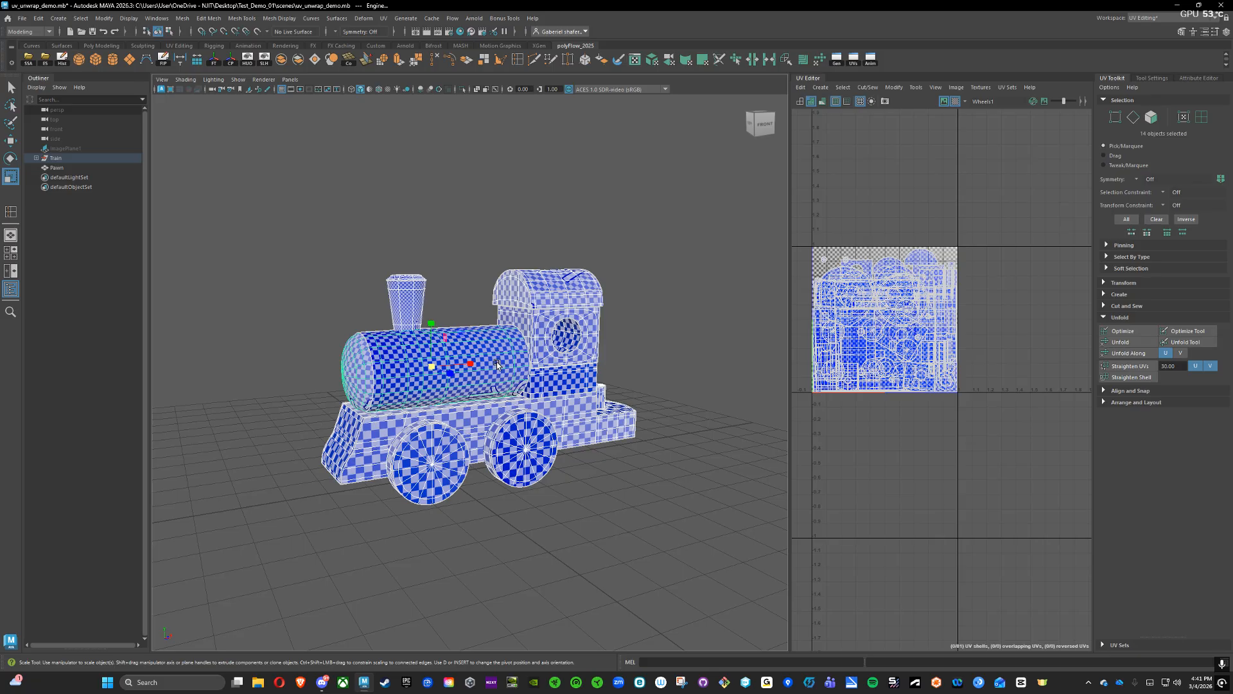
pyautogui.keyDown('alt'); pyautogui.moveTo(517, 315); pyautogui.dragTo(436, 333); pyautogui.keyUp('alt')
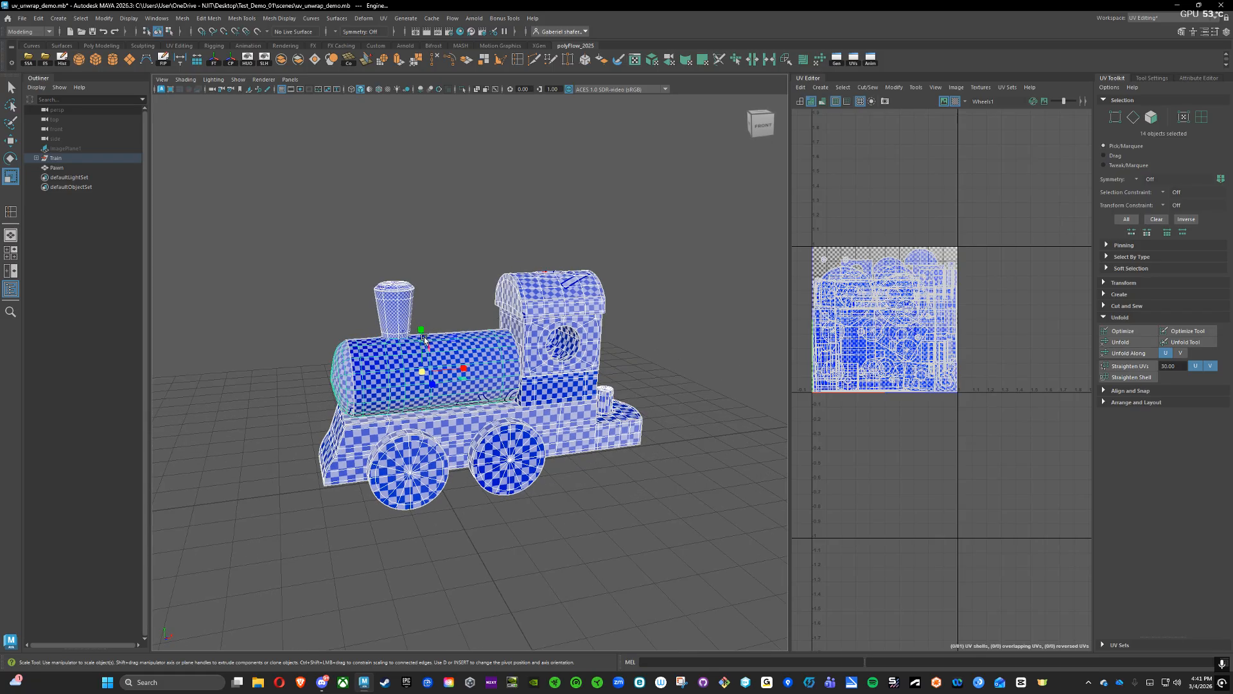
pyautogui.keyDown('alt'); pyautogui.moveTo(424, 337); pyautogui.dragTo(475, 336, button='right'); pyautogui.keyUp('alt')
pyautogui.keyDown('alt'); pyautogui.moveTo(475, 335); pyautogui.dragTo(505, 322); pyautogui.keyUp('alt')
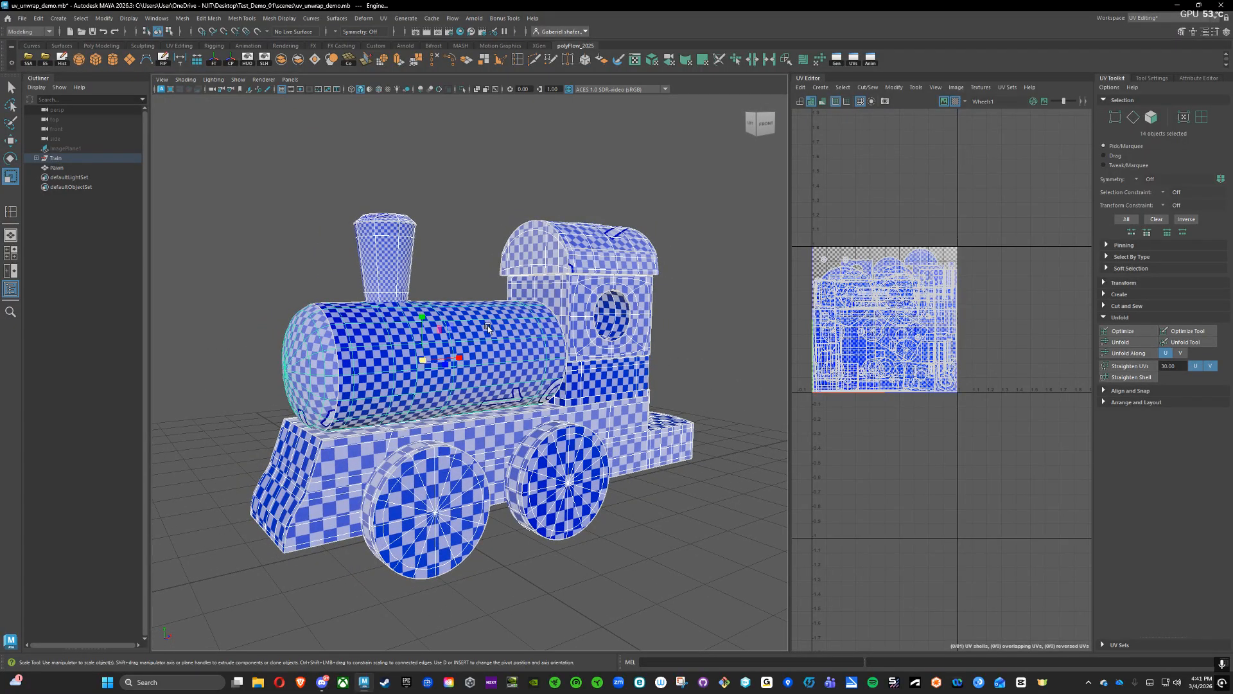
pyautogui.moveTo(487, 325); pyautogui.dragTo(515, 308, button='right')
pyautogui.click(446, 222)
pyautogui.click(443, 309)
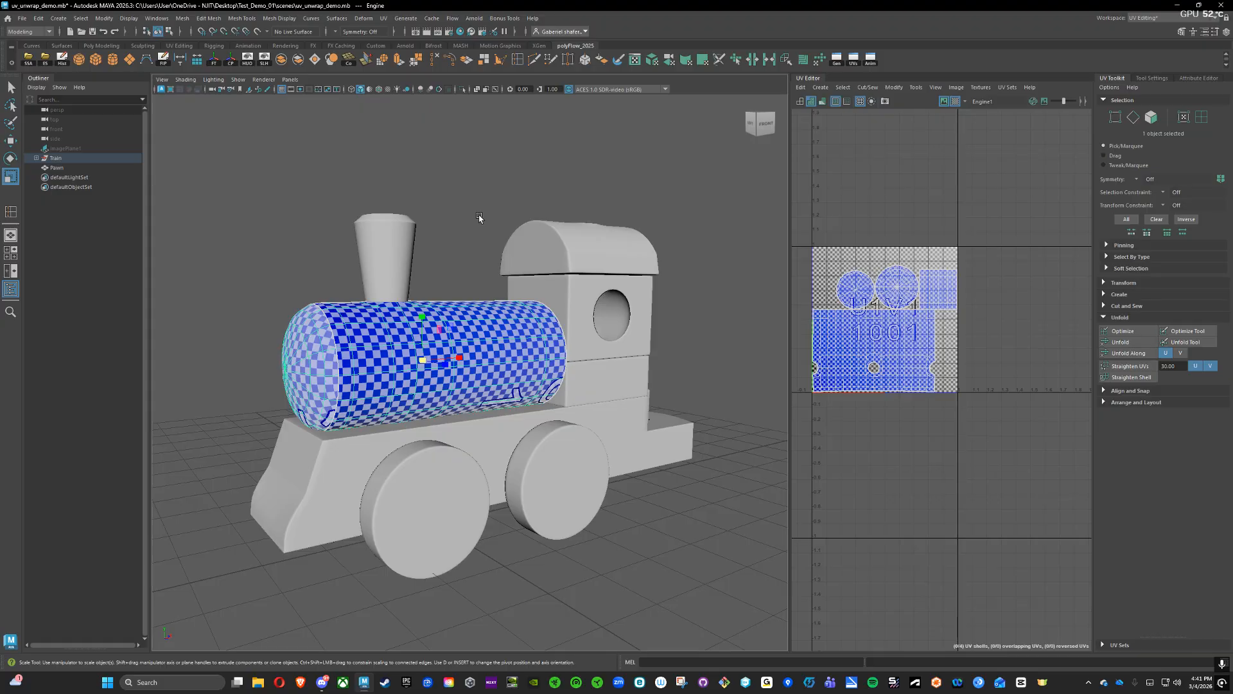
# - Select all of the Engine body's UV shells and try scaling them in the UV Editor
pyautogui.keyDown('alt'); pyautogui.moveTo(479, 217); pyautogui.dragTo(520, 239); pyautogui.keyUp('alt')
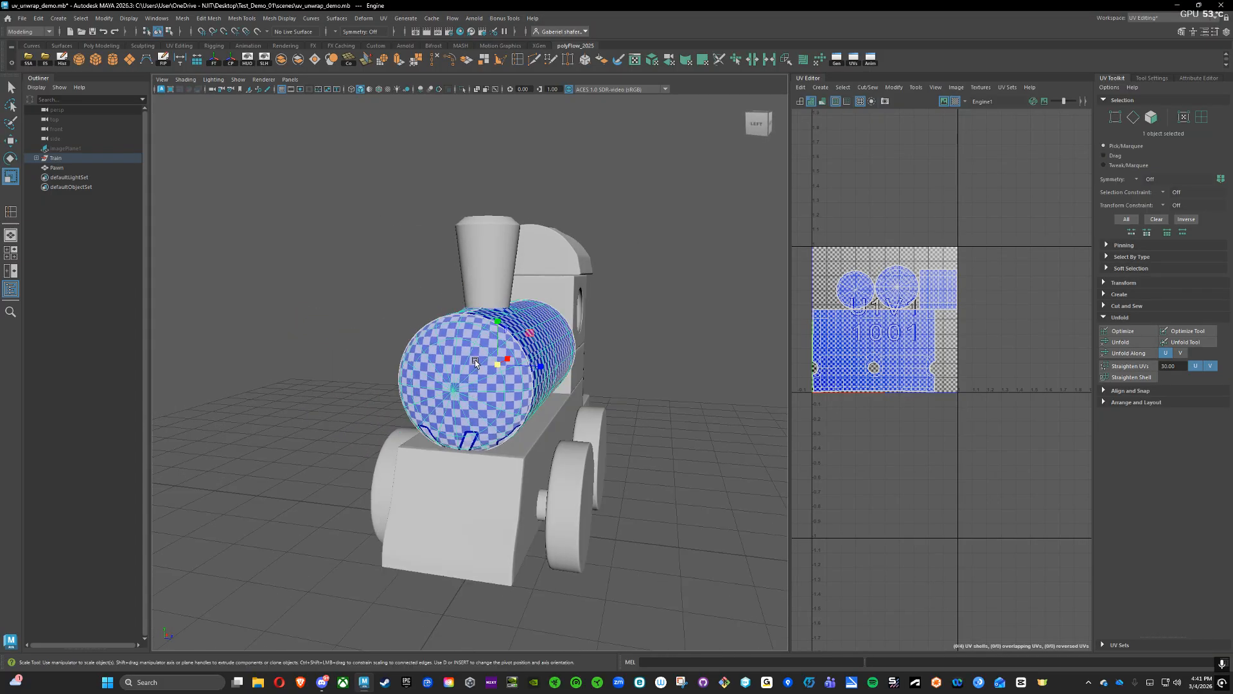
pyautogui.keyDown('alt'); pyautogui.moveTo(517, 315); pyautogui.dragTo(758, 350); pyautogui.keyUp('alt')
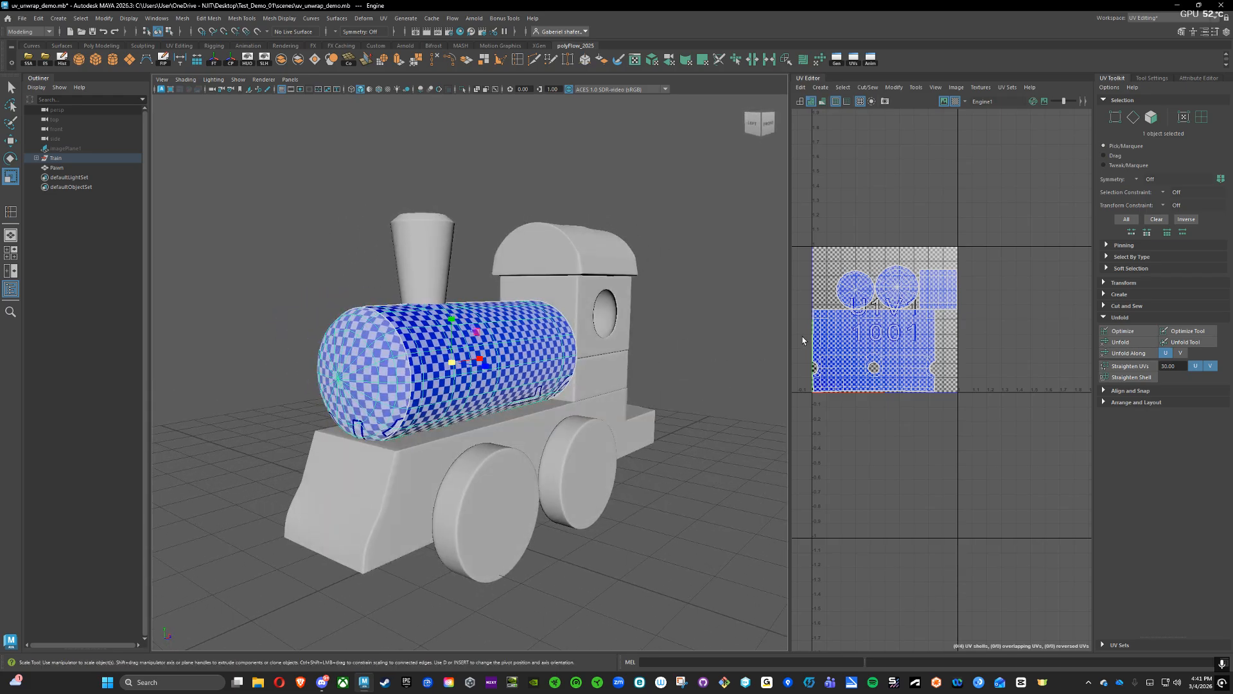
pyautogui.keyDown('alt'); pyautogui.moveTo(434, 312); pyautogui.dragTo(439, 358); pyautogui.keyUp('alt')
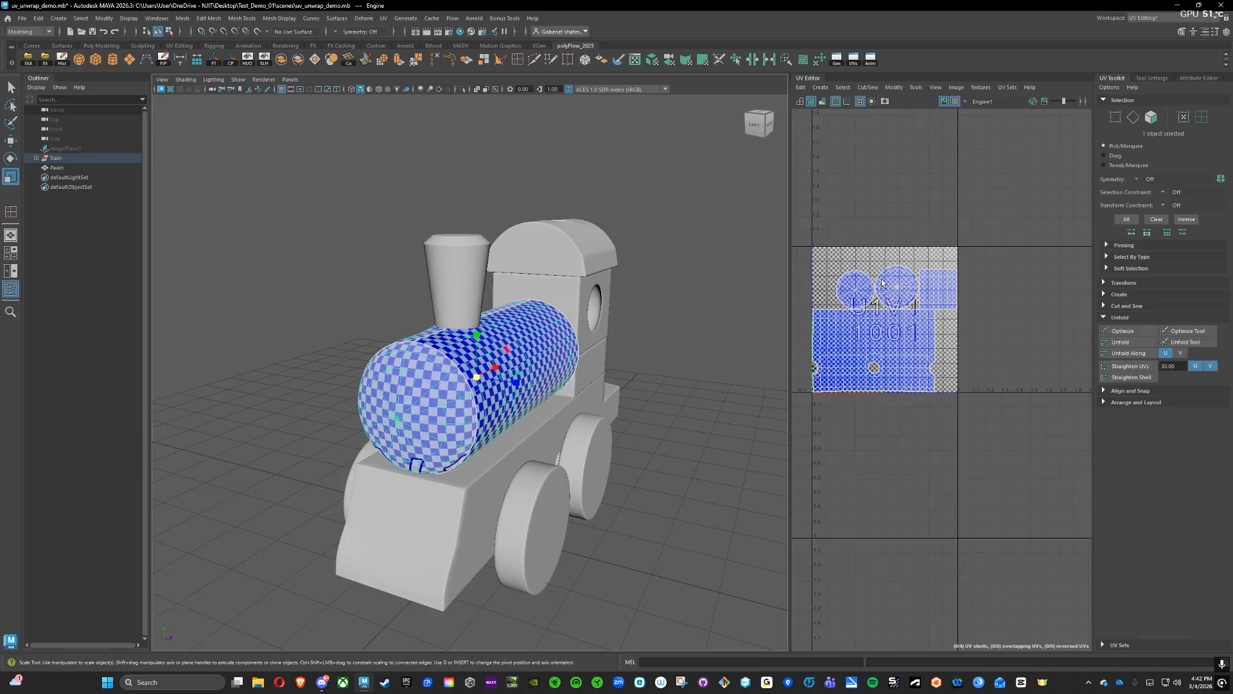
pyautogui.moveTo(882, 286); pyautogui.dragTo(844, 277, button='right')
pyautogui.moveTo(786, 208); pyautogui.dragTo(1005, 379)
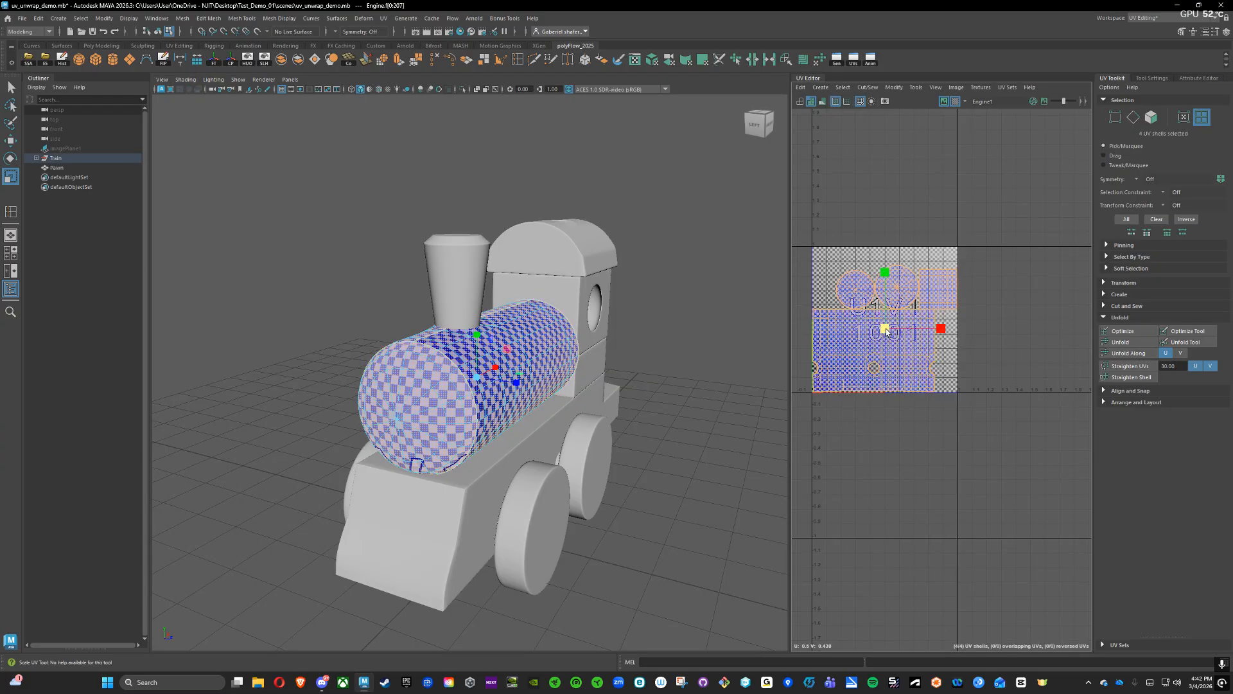
pyautogui.moveTo(887, 331); pyautogui.dragTo(889, 331)
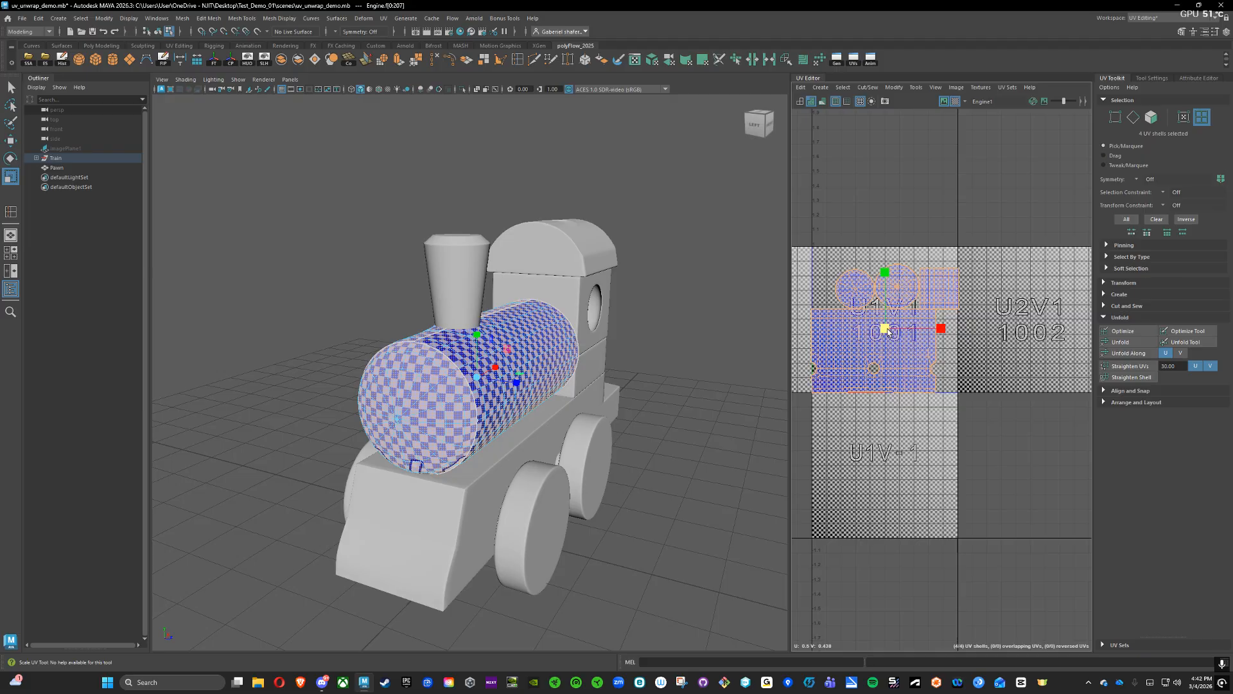
pyautogui.moveTo(886, 328); pyautogui.dragTo(886, 328)
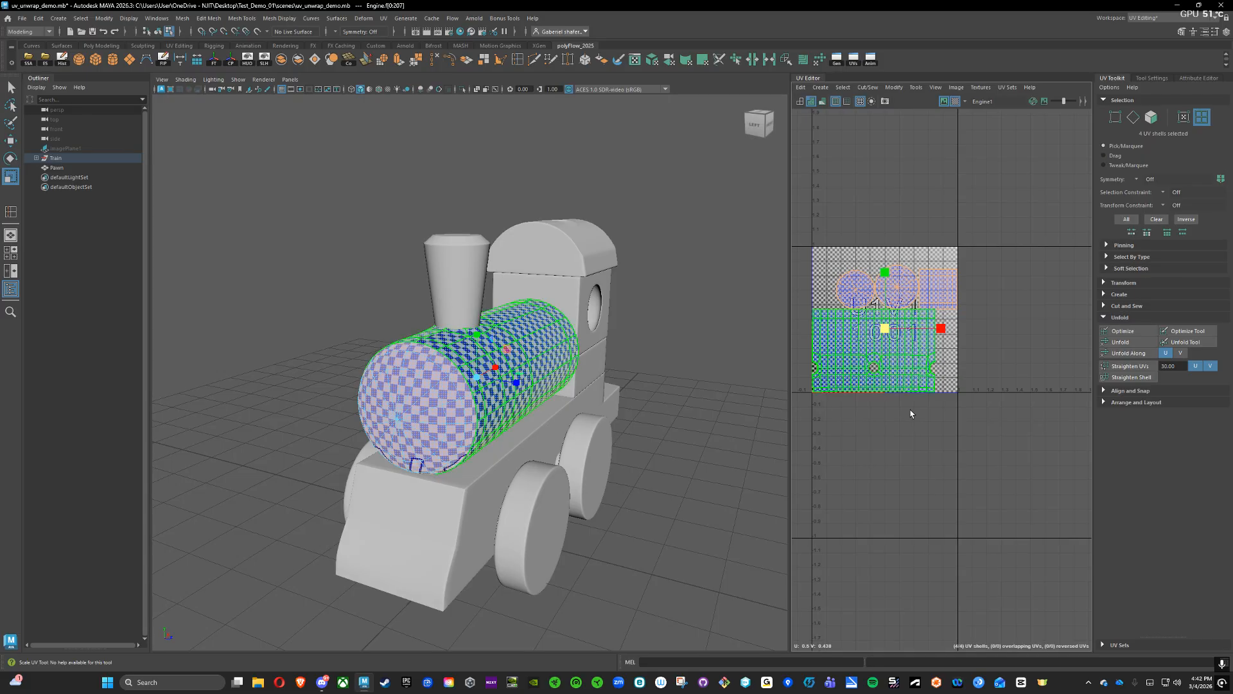
# - Clear the UV shell selection and return to object selection with nothing selected
pyautogui.click(911, 411)
pyautogui.rightClick(870, 318)
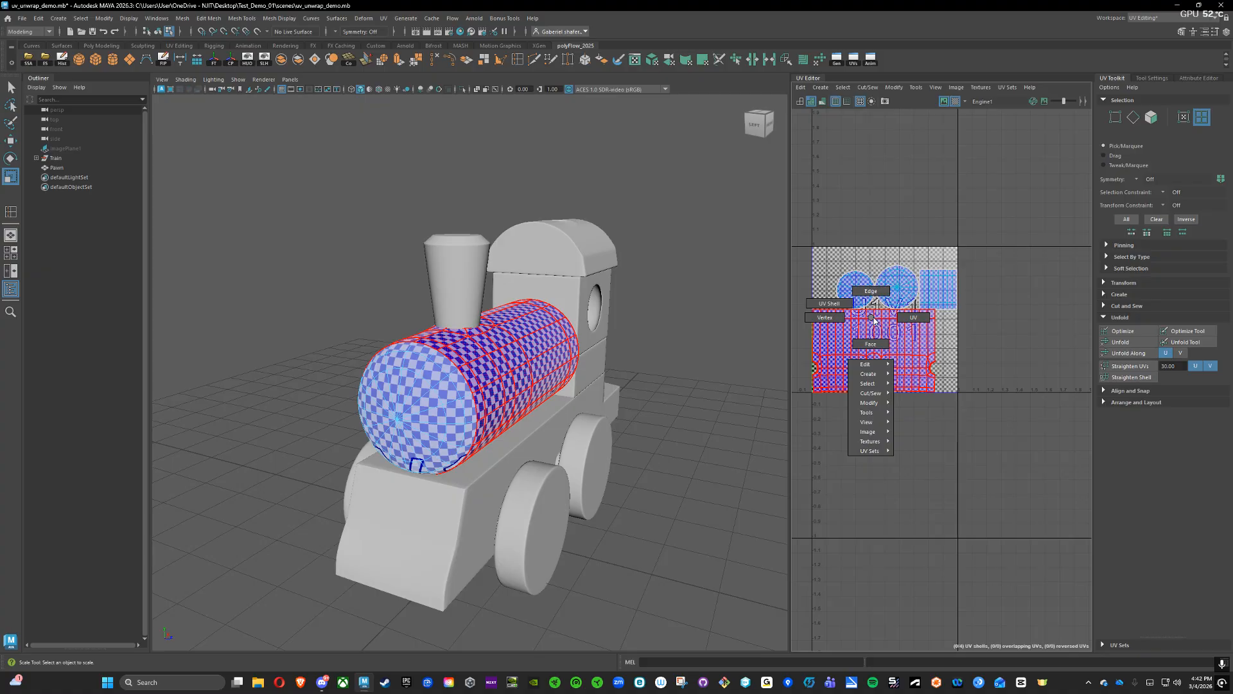
pyautogui.moveTo(510, 334); pyautogui.dragTo(549, 320, button='right')
pyautogui.click(747, 166)
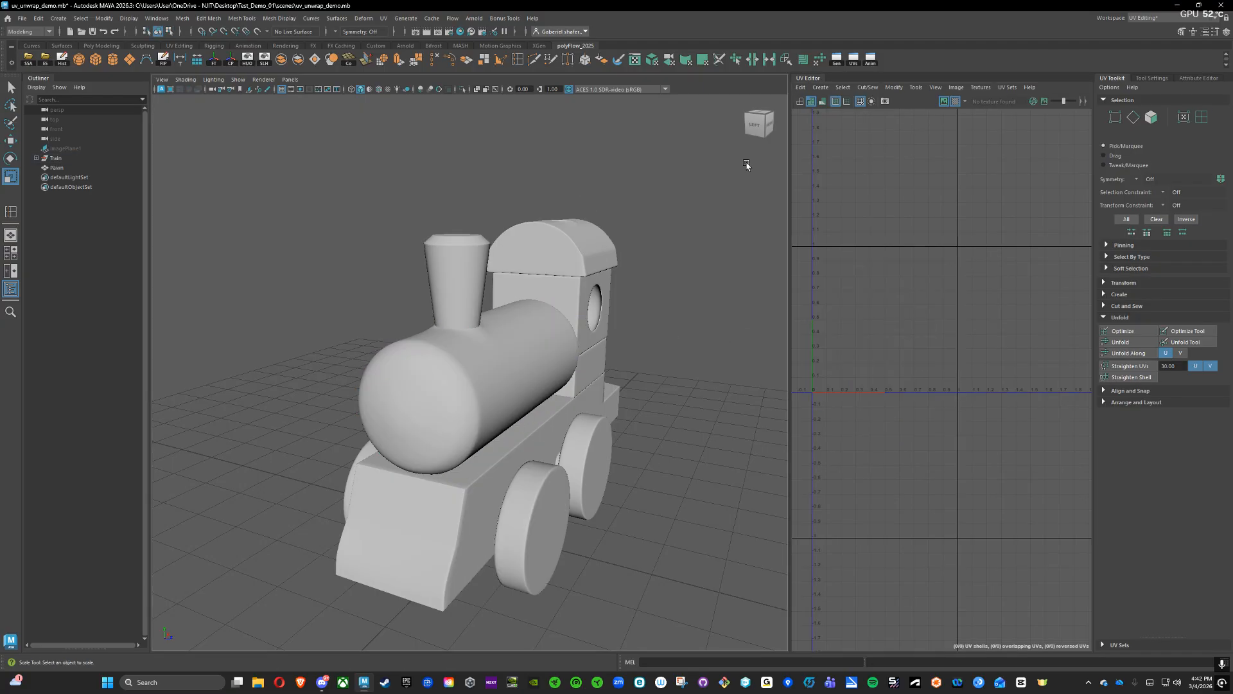
# - Switch to the General workspace and select every part of the train
pyautogui.click(837, 59)
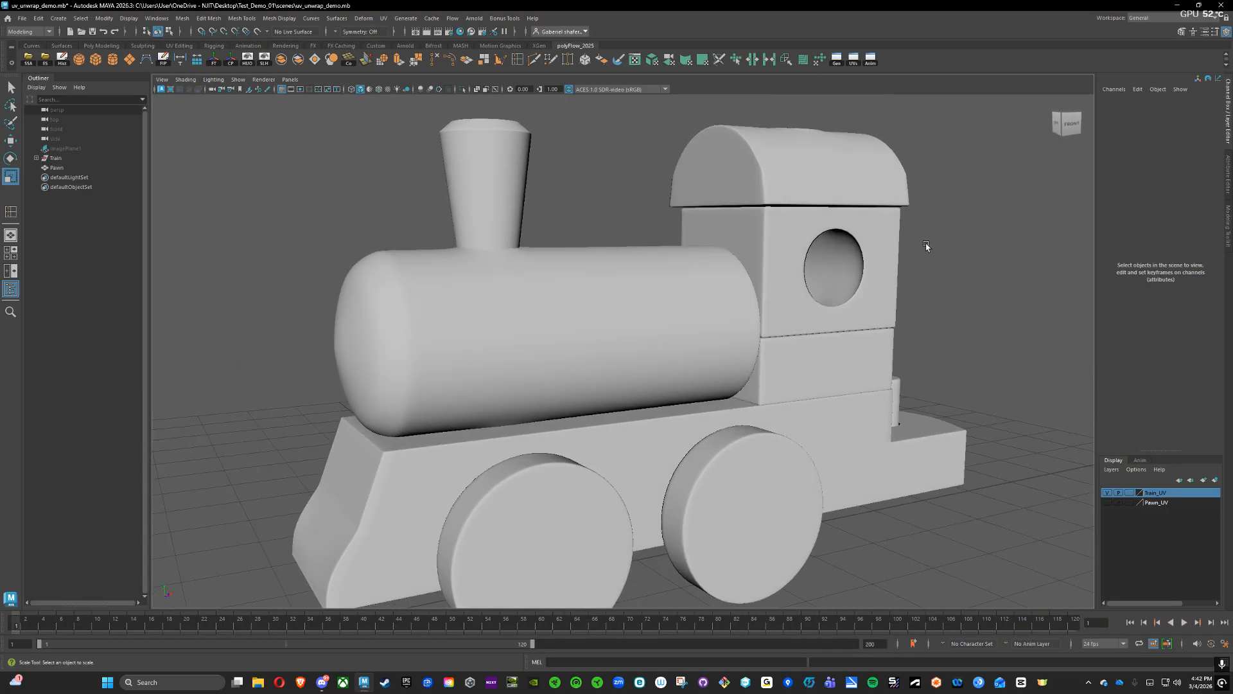
pyautogui.scroll(-5, 771, 257)
pyautogui.moveTo(425, 233); pyautogui.dragTo(846, 527)
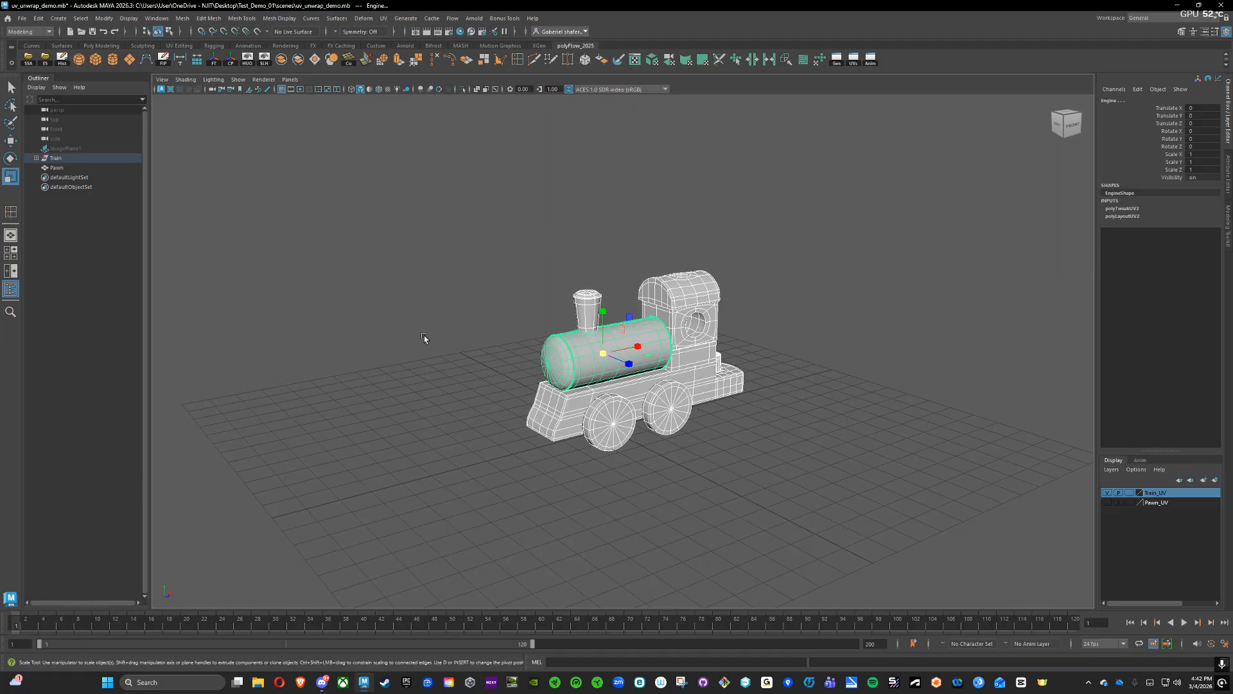
pyautogui.scroll(4, 420, 334)
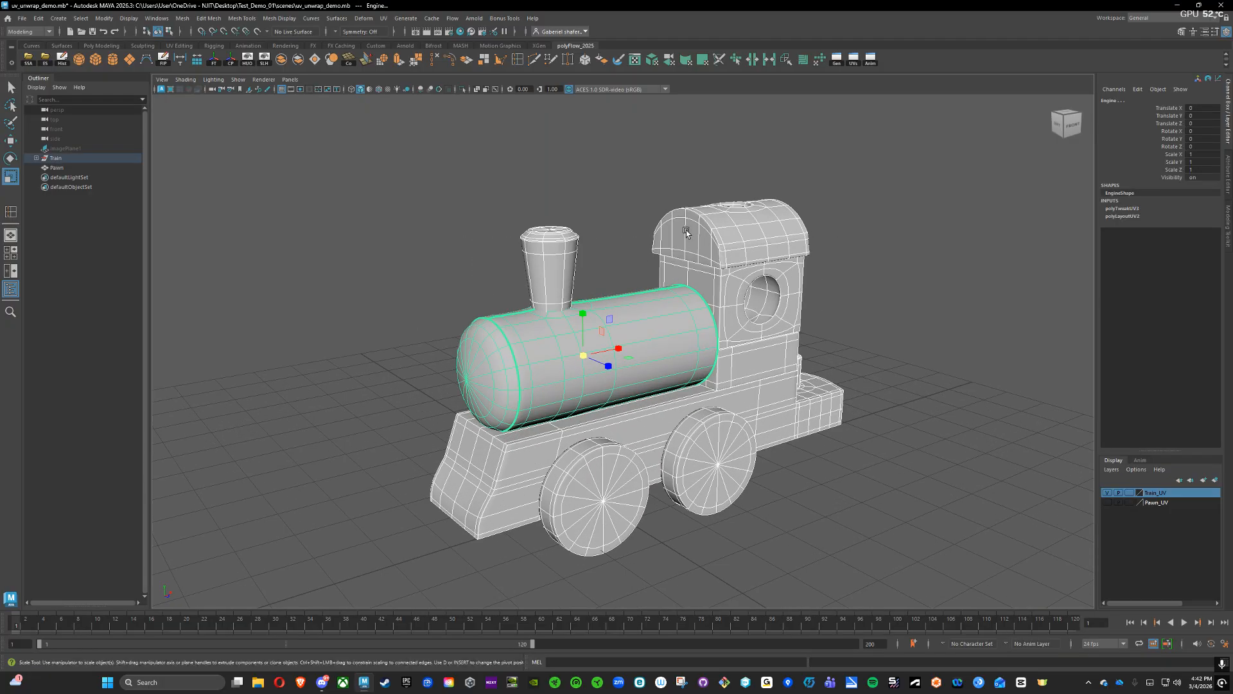
pyautogui.moveTo(686, 230)
pyautogui.keyDown('alt'); pyautogui.mouseDown()
pyautogui.moveTo(479, 236)
pyautogui.moveTo(666, 225)
pyautogui.mouseUp(); pyautogui.keyUp('alt')
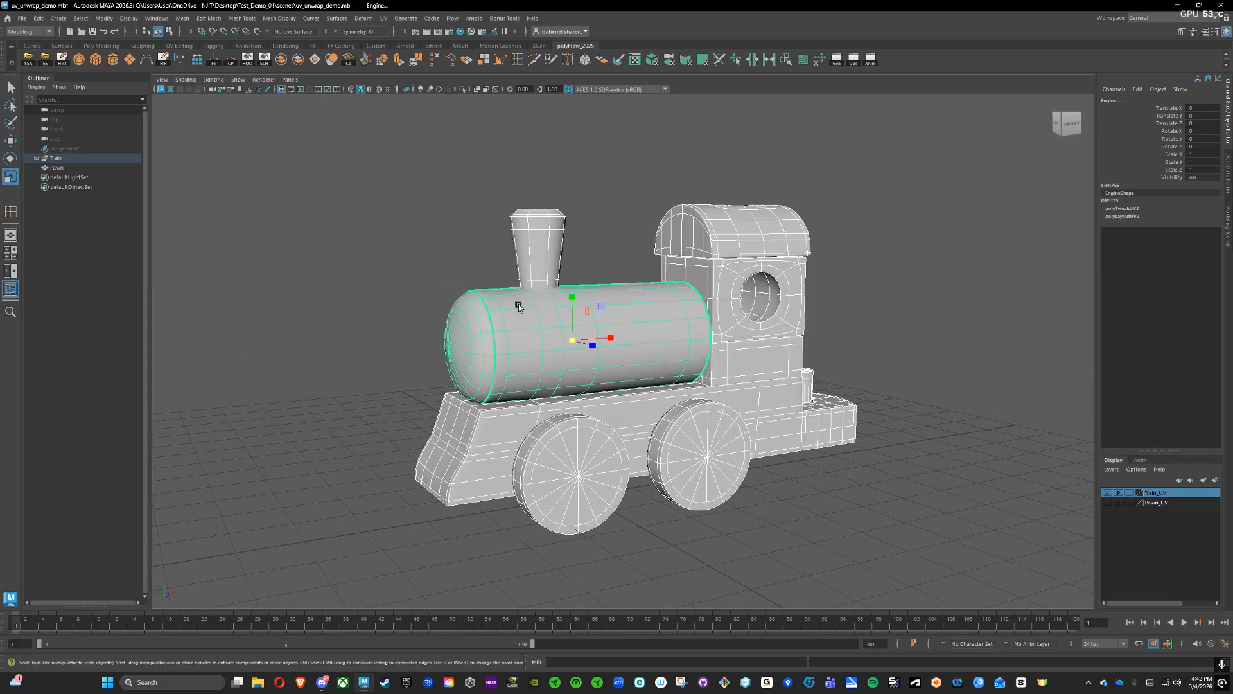
# - Select the Base, reselect the whole train, and switch its smooth mesh preview off and on again
pyautogui.click(485, 450)
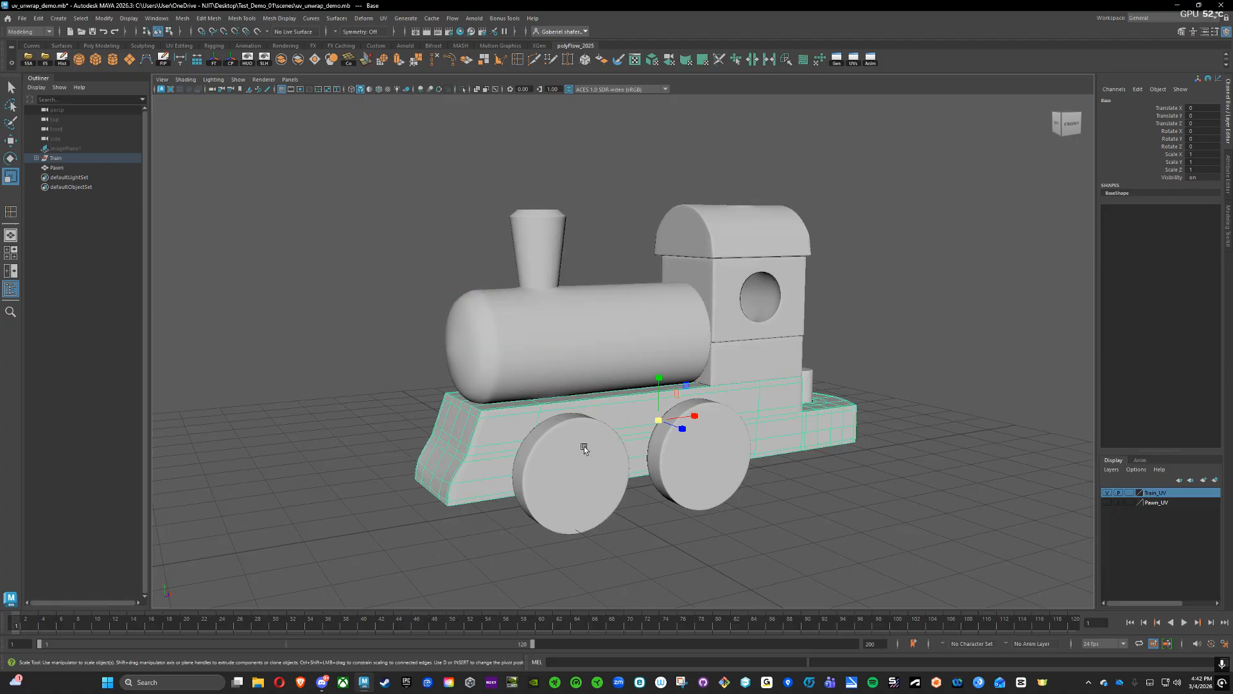
pyautogui.moveTo(379, 148); pyautogui.dragTo(933, 528)
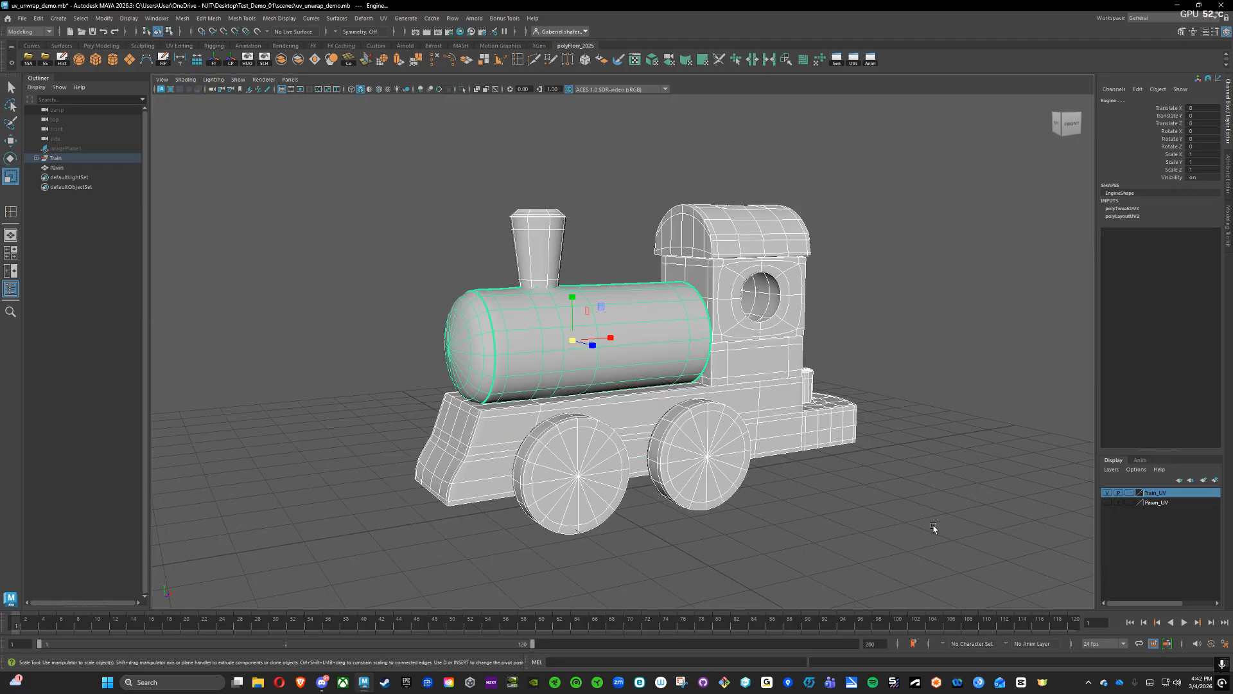
pyautogui.press('1')
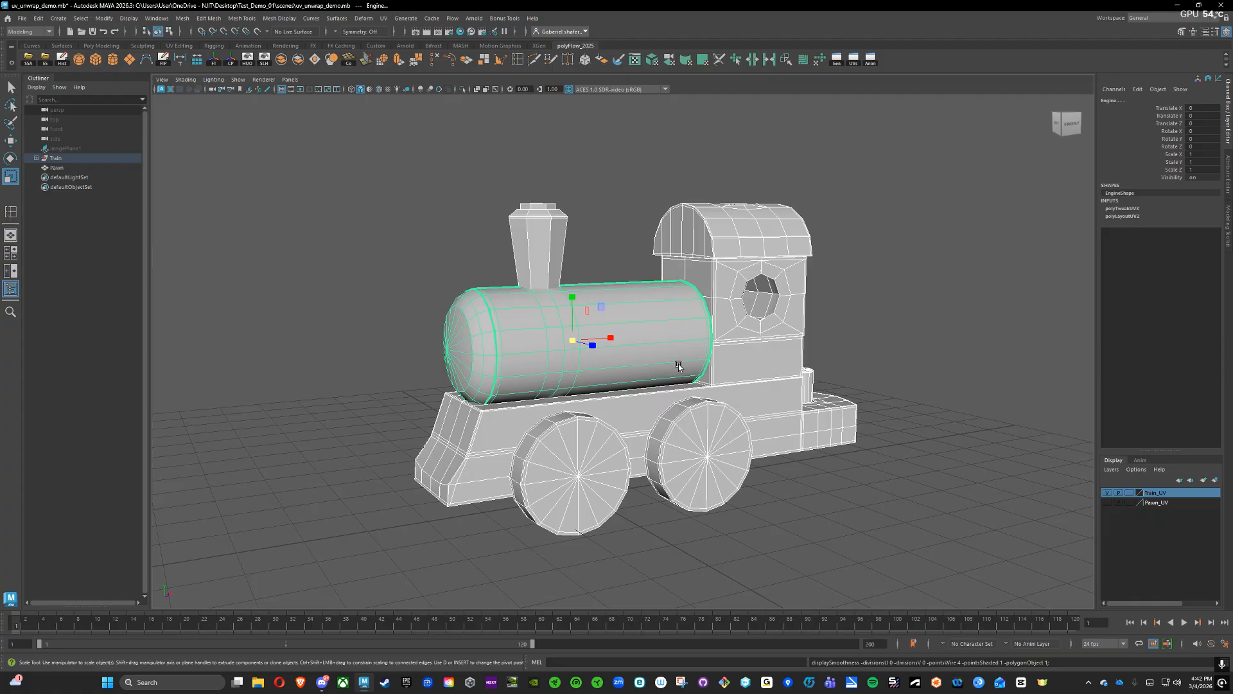
pyautogui.press('3')
# - Select only the cylindrical Engine body and switch to the UV Editing workspace
pyautogui.click(443, 222)
pyautogui.keyDown('alt'); pyautogui.moveTo(673, 195); pyautogui.dragTo(564, 233); pyautogui.keyUp('alt')
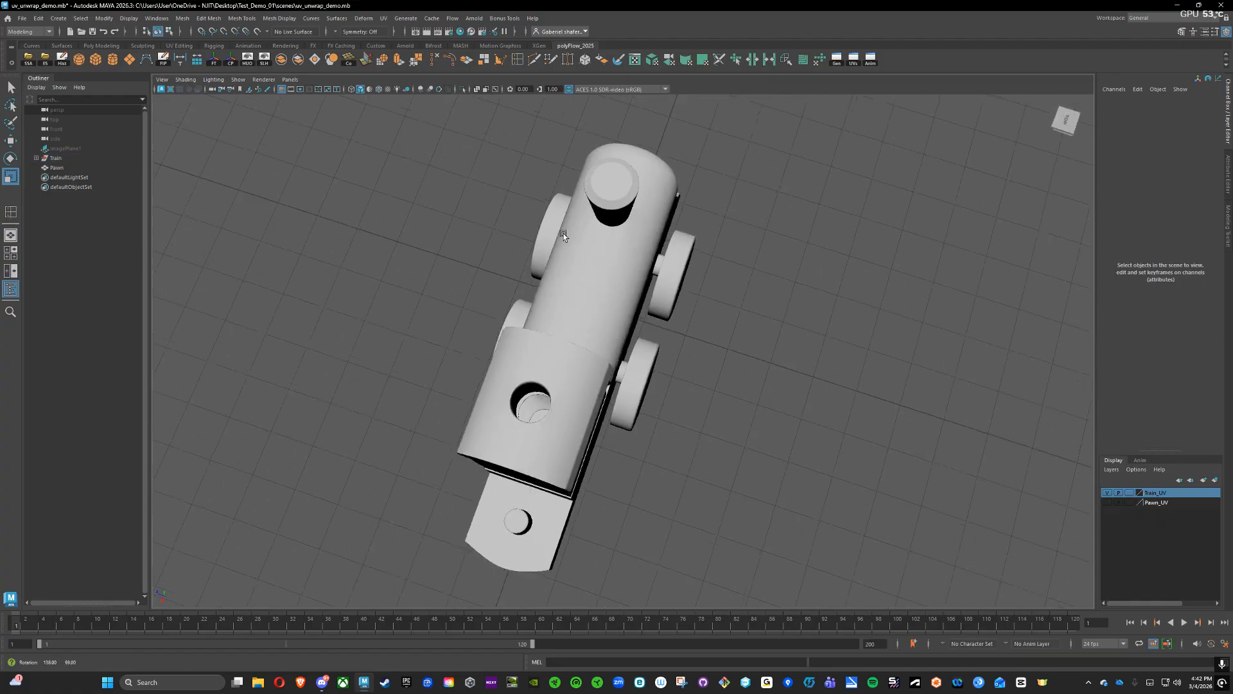
pyautogui.click(564, 233)
pyautogui.keyDown('alt'); pyautogui.moveTo(599, 296); pyautogui.dragTo(907, 206); pyautogui.keyUp('alt')
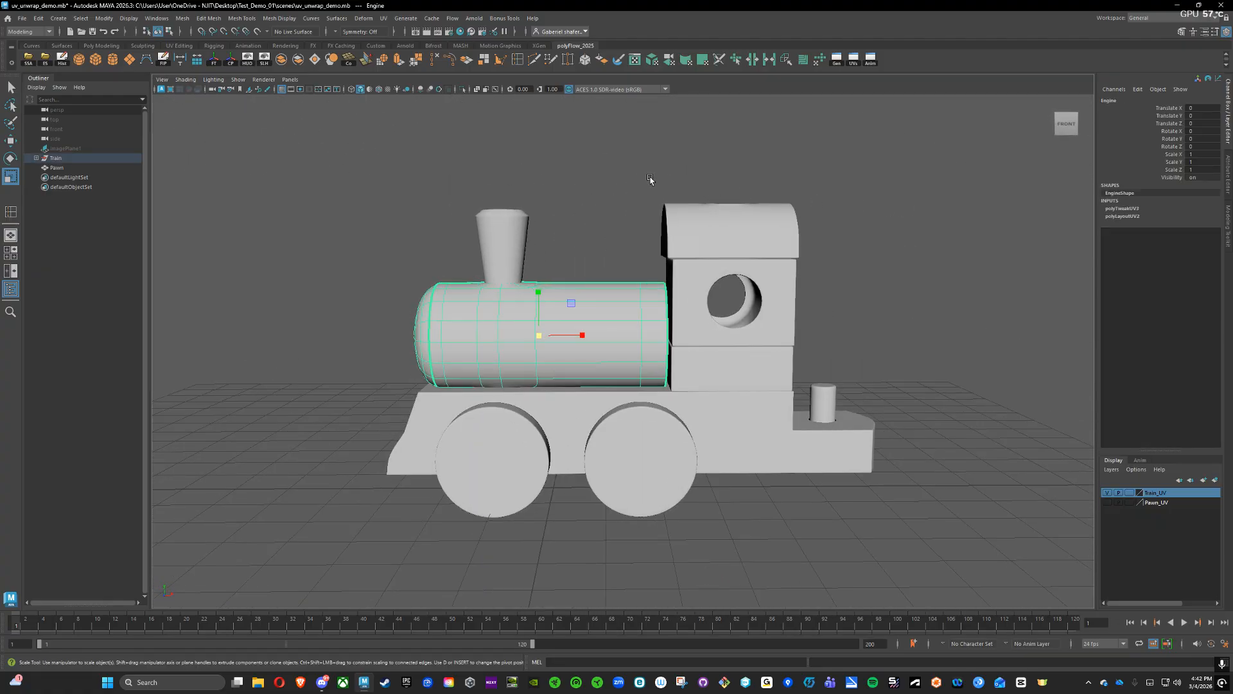
pyautogui.keyDown('alt'); pyautogui.moveTo(650, 180); pyautogui.dragTo(642, 184); pyautogui.keyUp('alt')
pyautogui.click(852, 59)
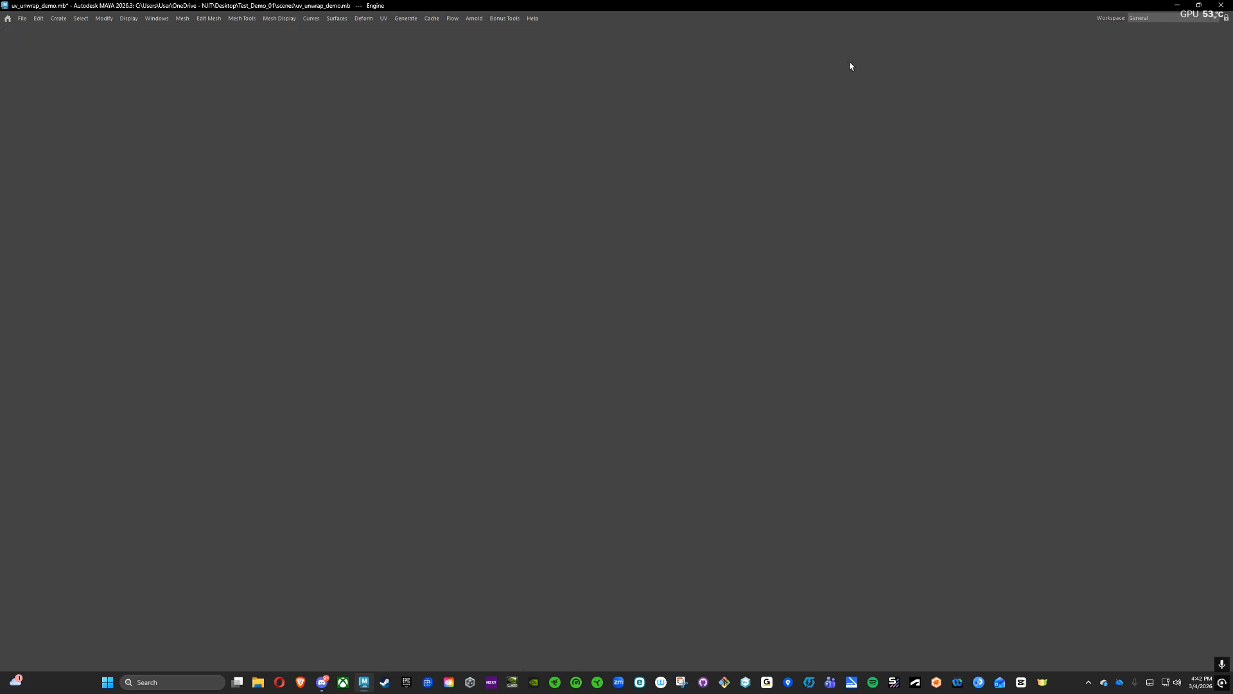
# - Examine the checker pattern on the Engine body up close from several angles
pyautogui.scroll(8, 366, 300)
pyautogui.scroll(-4, 518, 299)
pyautogui.keyDown('alt'); pyautogui.moveTo(422, 217); pyautogui.dragTo(581, 343); pyautogui.keyUp('alt')
pyautogui.keyDown('alt'); pyautogui.moveTo(581, 344); pyautogui.dragTo(542, 295, button='right'); pyautogui.keyUp('alt')
pyautogui.keyDown('alt'); pyautogui.moveTo(542, 295); pyautogui.dragTo(522, 252, button='middle'); pyautogui.keyUp('alt')
pyautogui.keyDown('alt'); pyautogui.moveTo(521, 251); pyautogui.dragTo(569, 253, button='right'); pyautogui.keyUp('alt')
pyautogui.keyDown('alt'); pyautogui.moveTo(604, 271); pyautogui.dragTo(635, 257); pyautogui.keyUp('alt')
pyautogui.rightClick(620, 301)
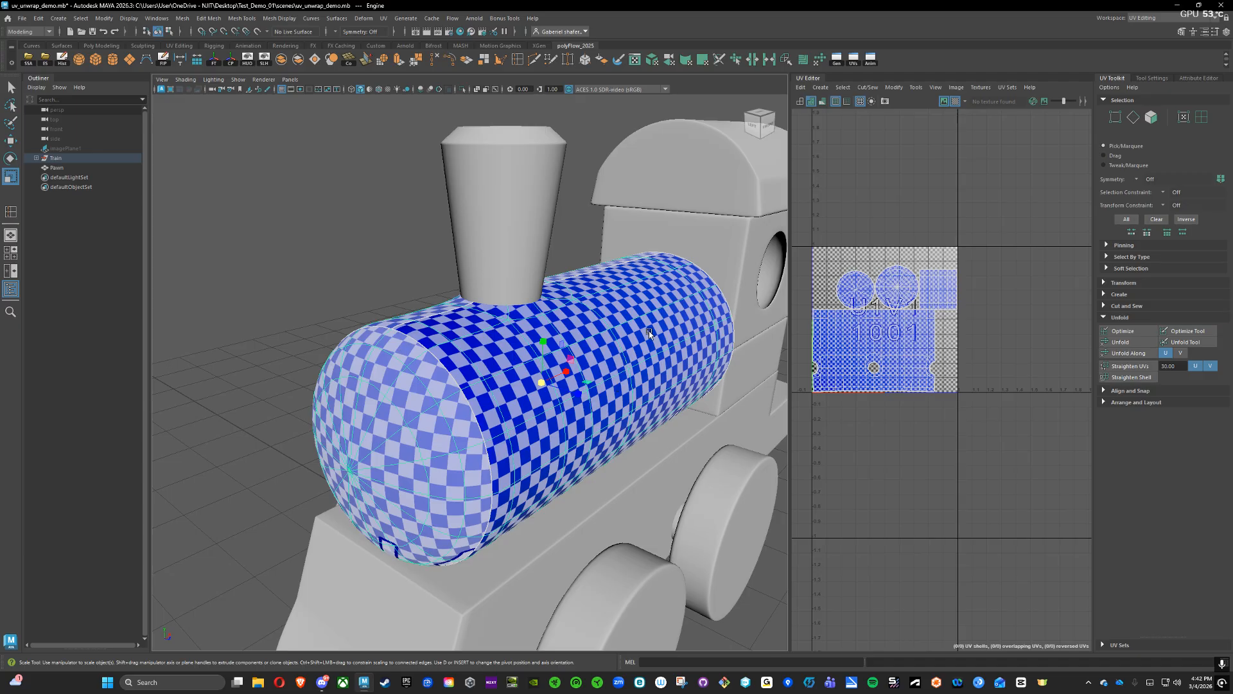
pyautogui.keyDown('alt'); pyautogui.moveTo(649, 331); pyautogui.dragTo(642, 295); pyautogui.keyUp('alt')
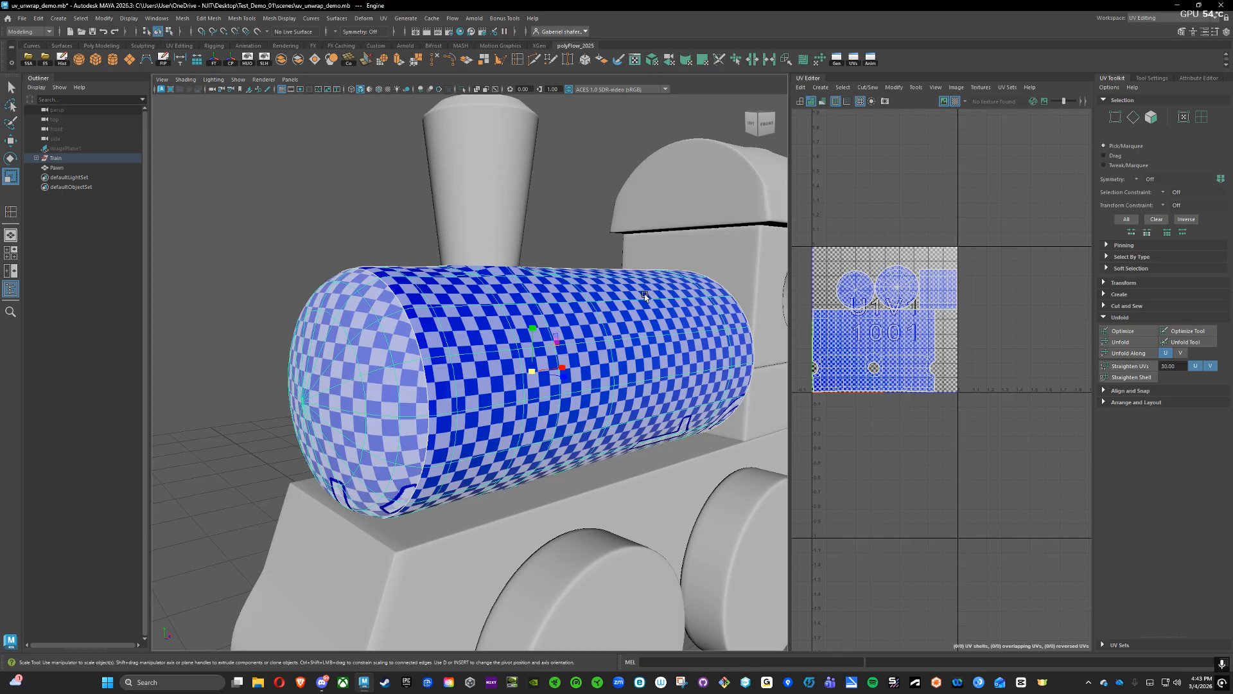
pyautogui.keyDown('alt'); pyautogui.moveTo(613, 205); pyautogui.dragTo(607, 269); pyautogui.keyUp('alt')
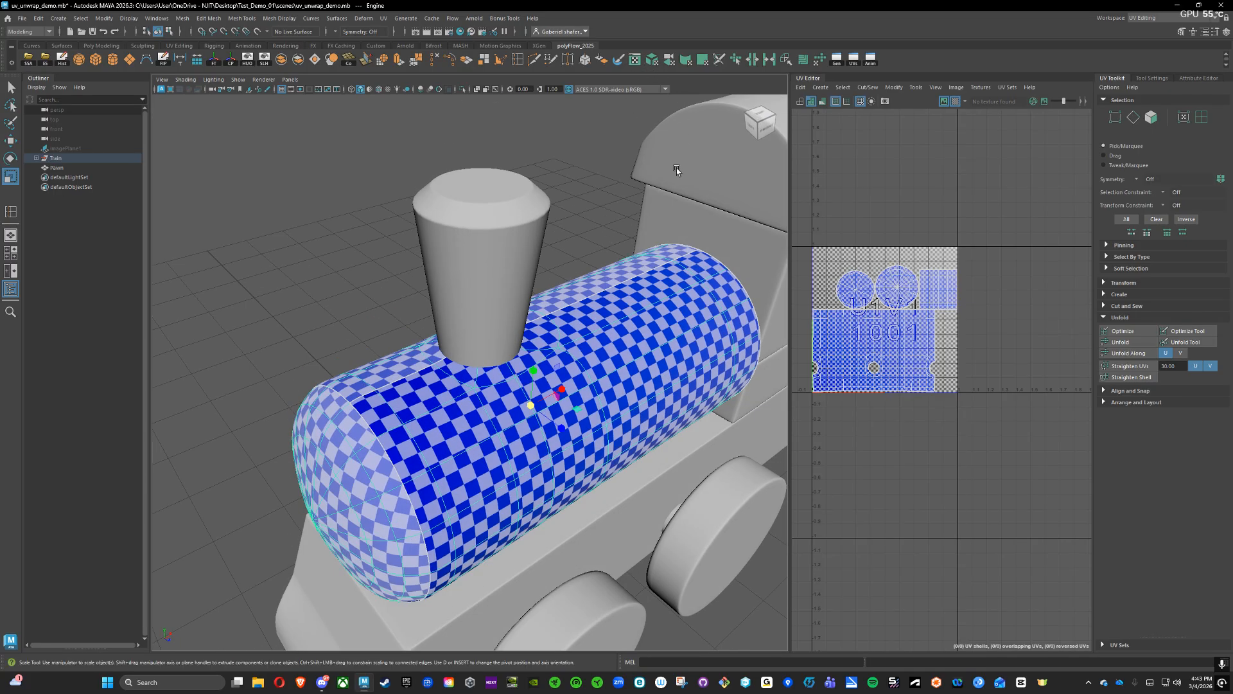
pyautogui.keyDown('alt'); pyautogui.moveTo(669, 219); pyautogui.dragTo(621, 253); pyautogui.keyUp('alt')
pyautogui.keyDown('alt'); pyautogui.moveTo(616, 296); pyautogui.dragTo(625, 269); pyautogui.keyUp('alt')
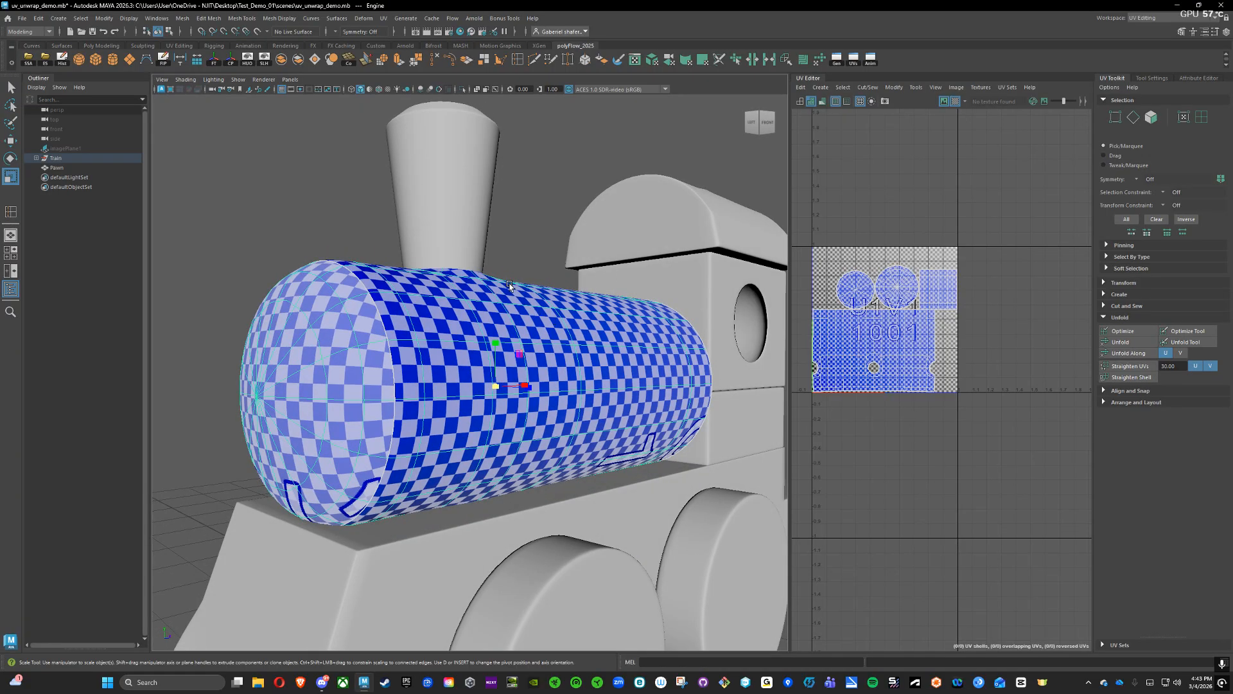
# - Add the Chimney to the selection and try moving it together with the Engine body
pyautogui.keyDown('shift'); pyautogui.click(460, 222); pyautogui.keyUp('shift')
pyautogui.press('w')
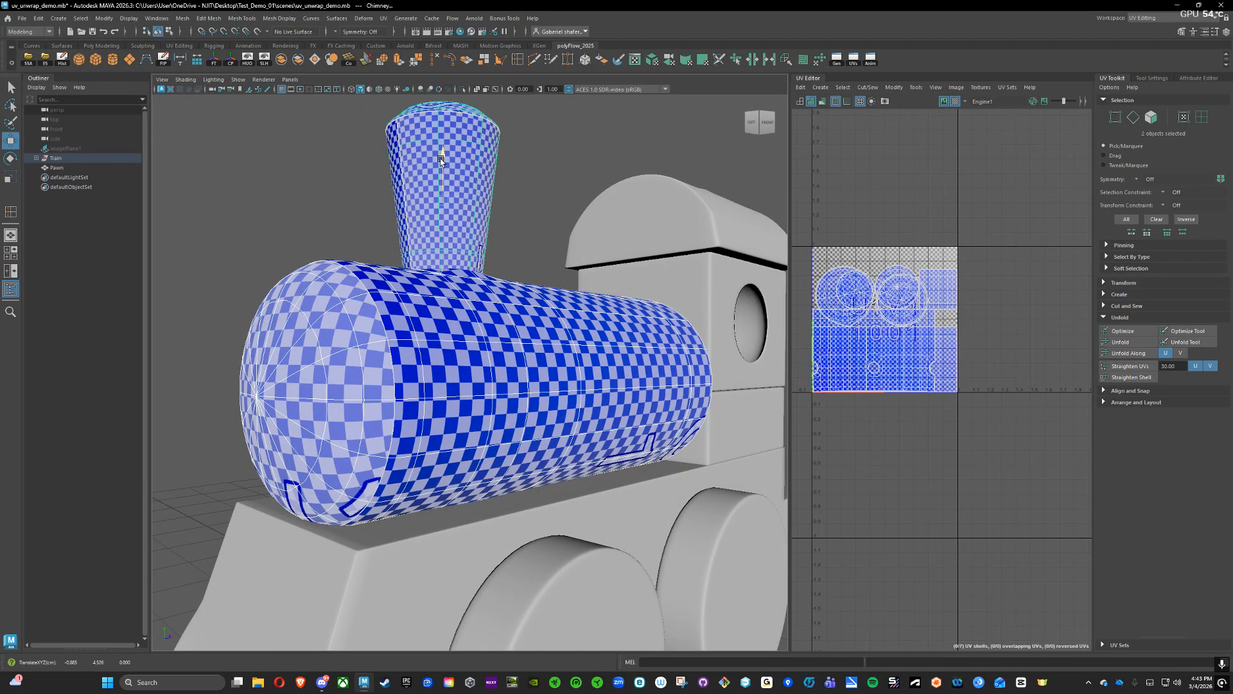
pyautogui.moveTo(441, 160); pyautogui.dragTo(625, 186)
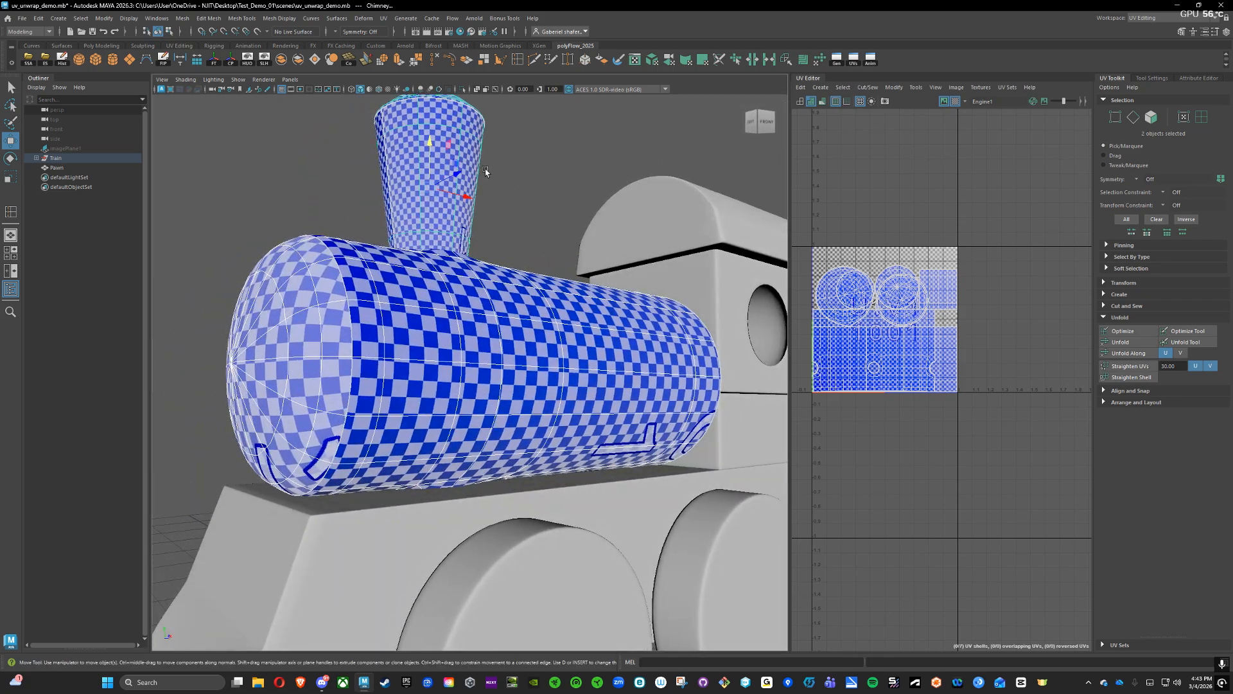
pyautogui.moveTo(429, 144); pyautogui.dragTo(486, 158)
# - Reselect only the Engine body in object mode
pyautogui.moveTo(536, 281); pyautogui.dragTo(555, 275, button='right')
pyautogui.keyDown('alt'); pyautogui.moveTo(515, 171); pyautogui.dragTo(548, 198); pyautogui.keyUp('alt')
pyautogui.click(564, 316)
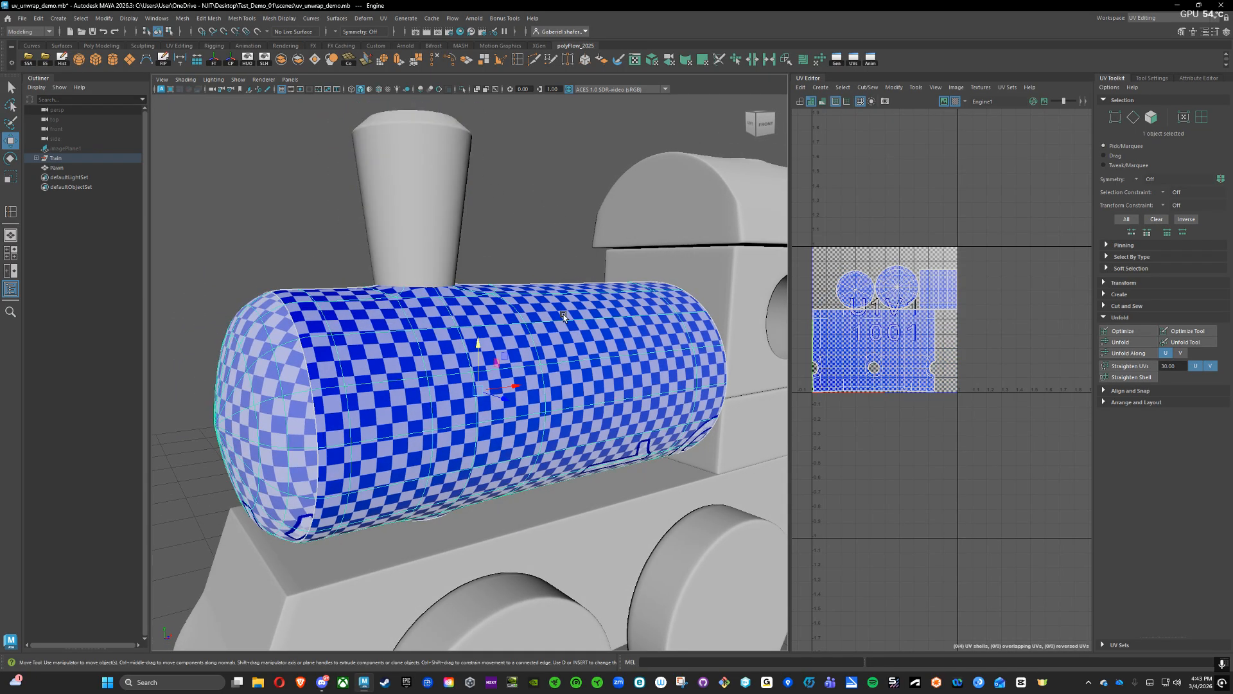
pyautogui.moveTo(602, 355); pyautogui.dragTo(632, 344, button='right')
pyautogui.keyDown('alt'); pyautogui.moveTo(632, 344); pyautogui.dragTo(613, 265); pyautogui.keyUp('alt')
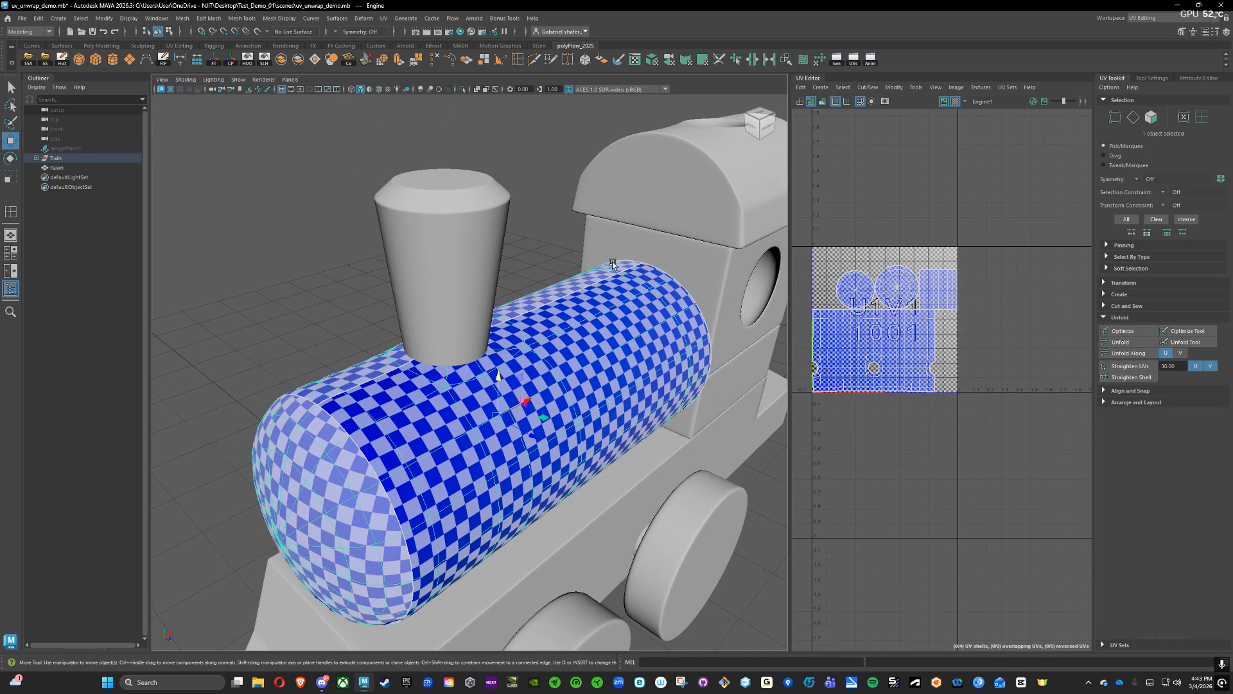
# - Widen the 3D viewport beside the UV Editor and frame the whole train around the Engine body
pyautogui.moveTo(790, 282); pyautogui.dragTo(811, 282)
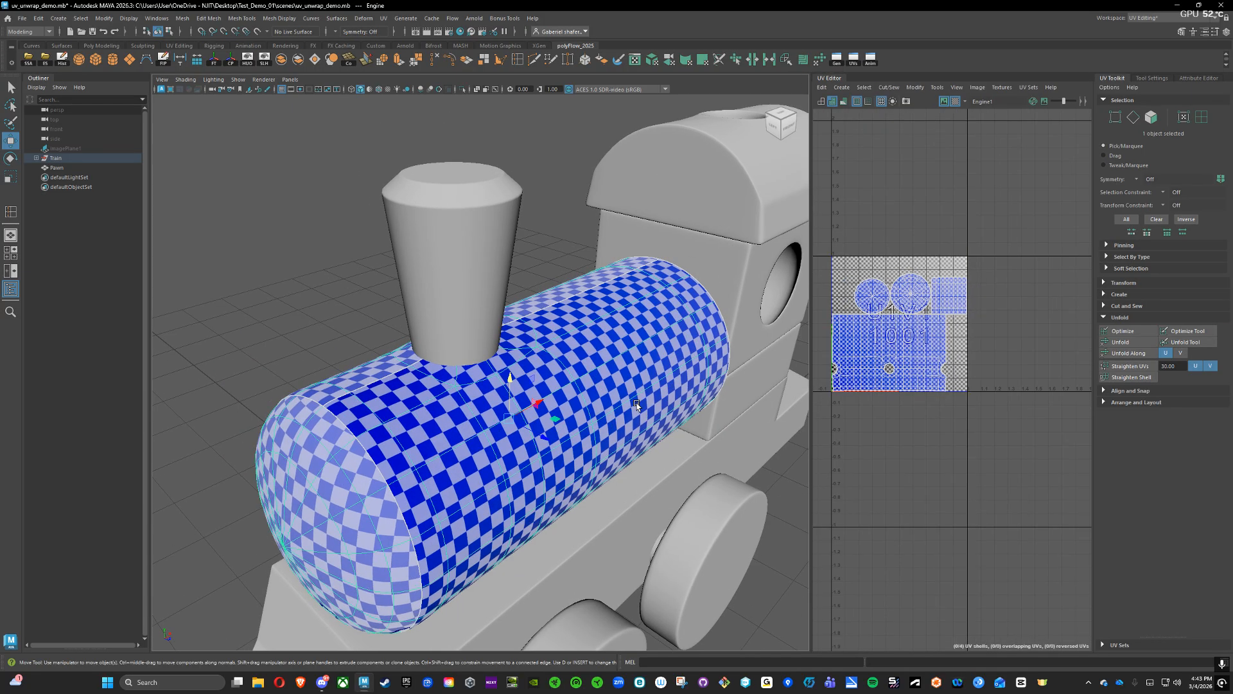
pyautogui.scroll(-3, 634, 390)
pyautogui.keyDown('alt'); pyautogui.moveTo(635, 390); pyautogui.dragTo(611, 317); pyautogui.keyUp('alt')
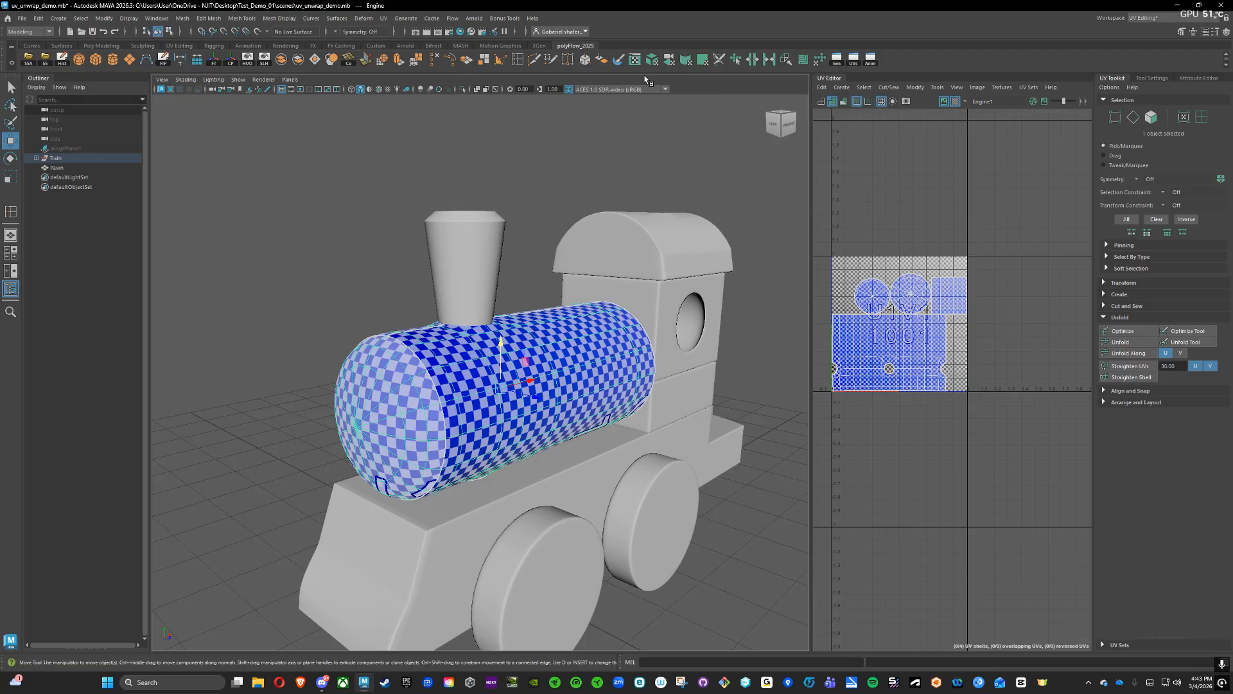
pyautogui.keyDown('alt'); pyautogui.moveTo(611, 206); pyautogui.dragTo(614, 230); pyautogui.keyUp('alt')
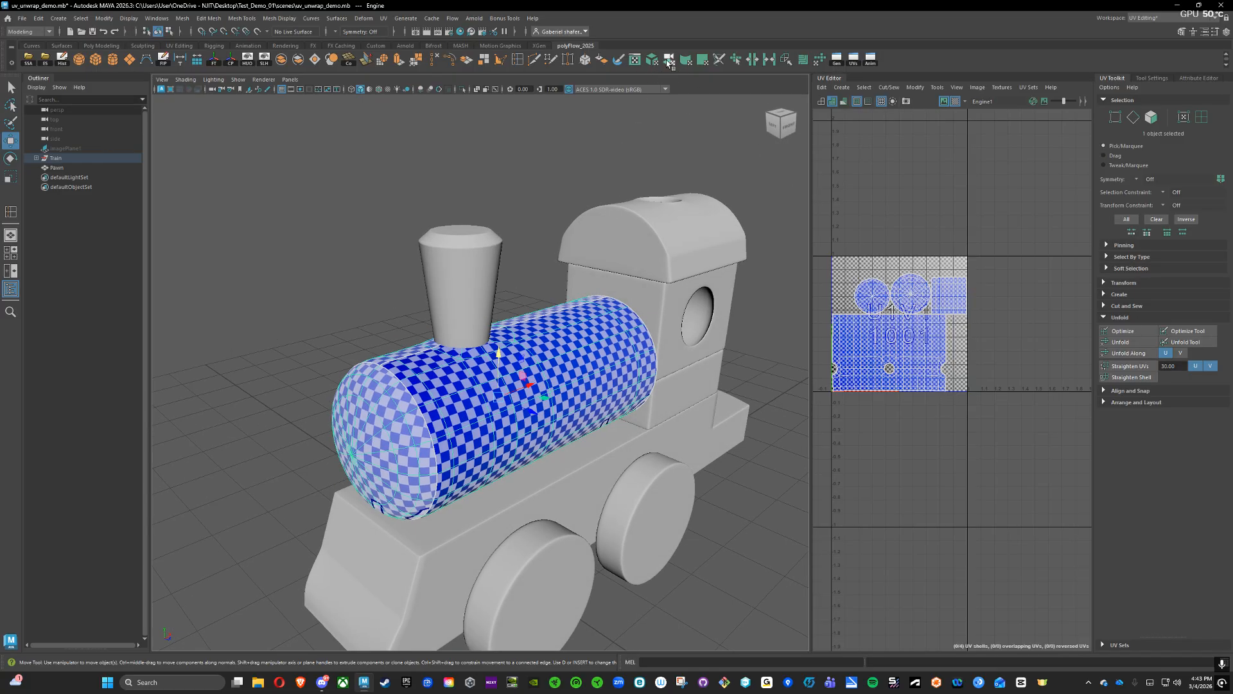
pyautogui.click(671, 61)
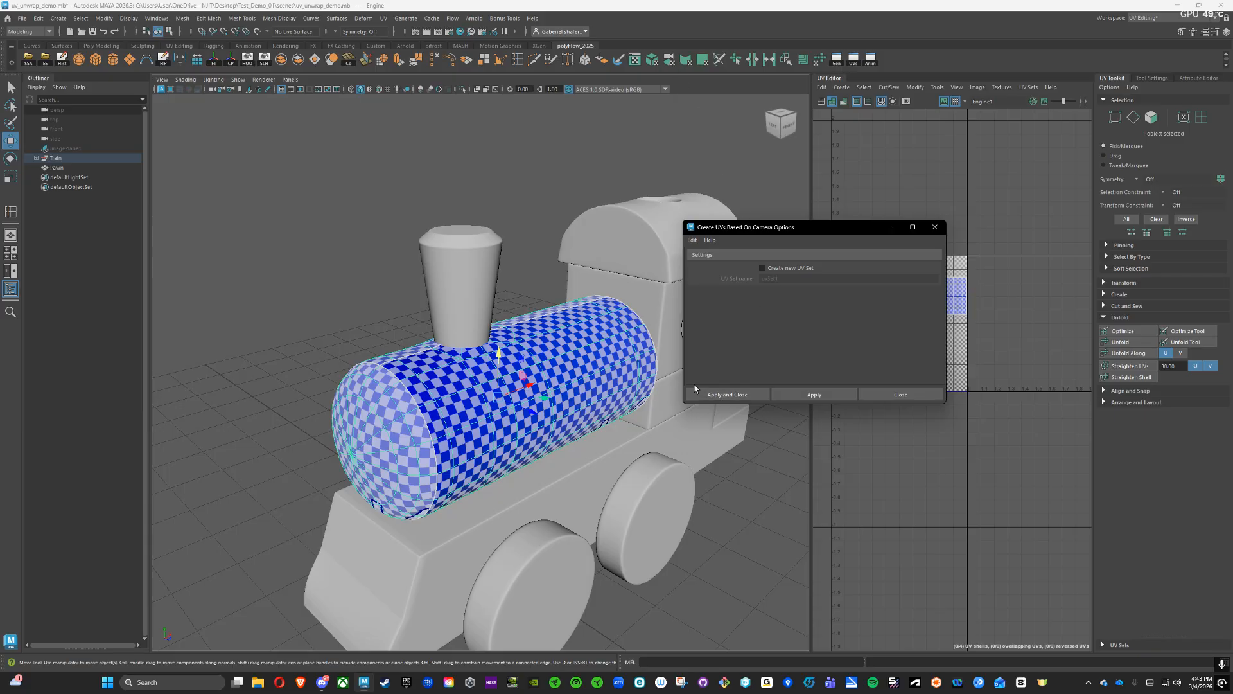
pyautogui.moveTo(616, 373); pyautogui.dragTo(635, 350, button='right')
pyautogui.click(571, 249)
pyautogui.click(581, 360)
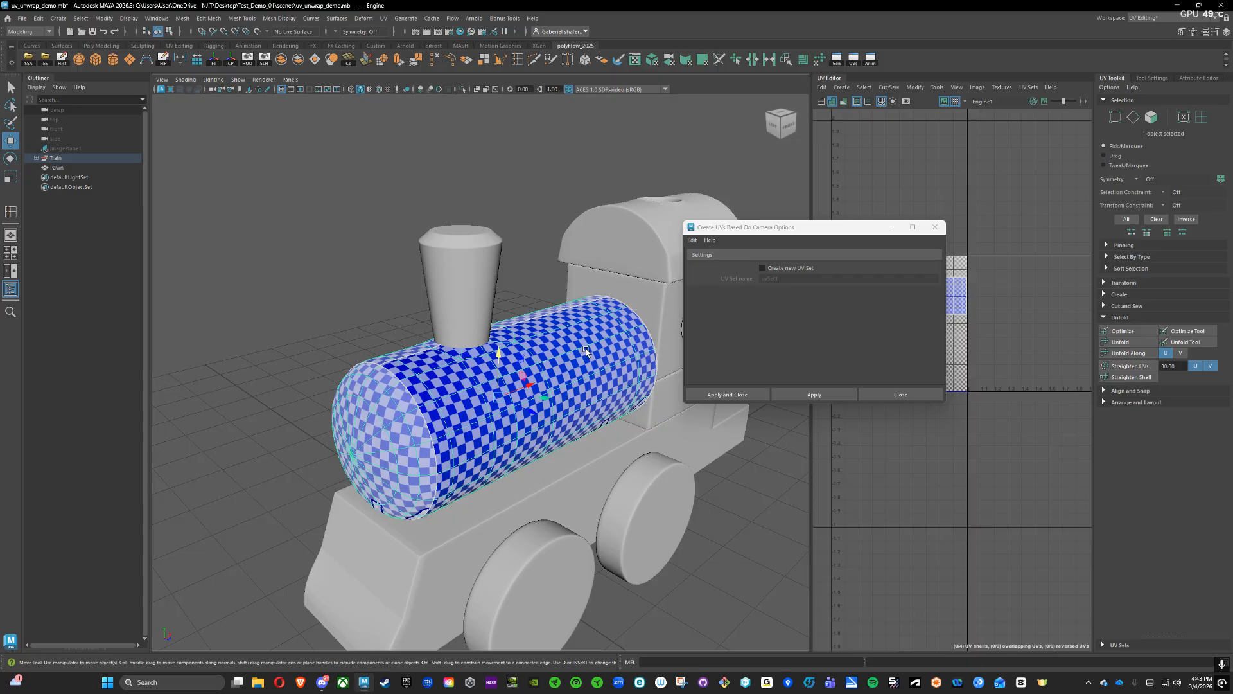
pyautogui.click(934, 226)
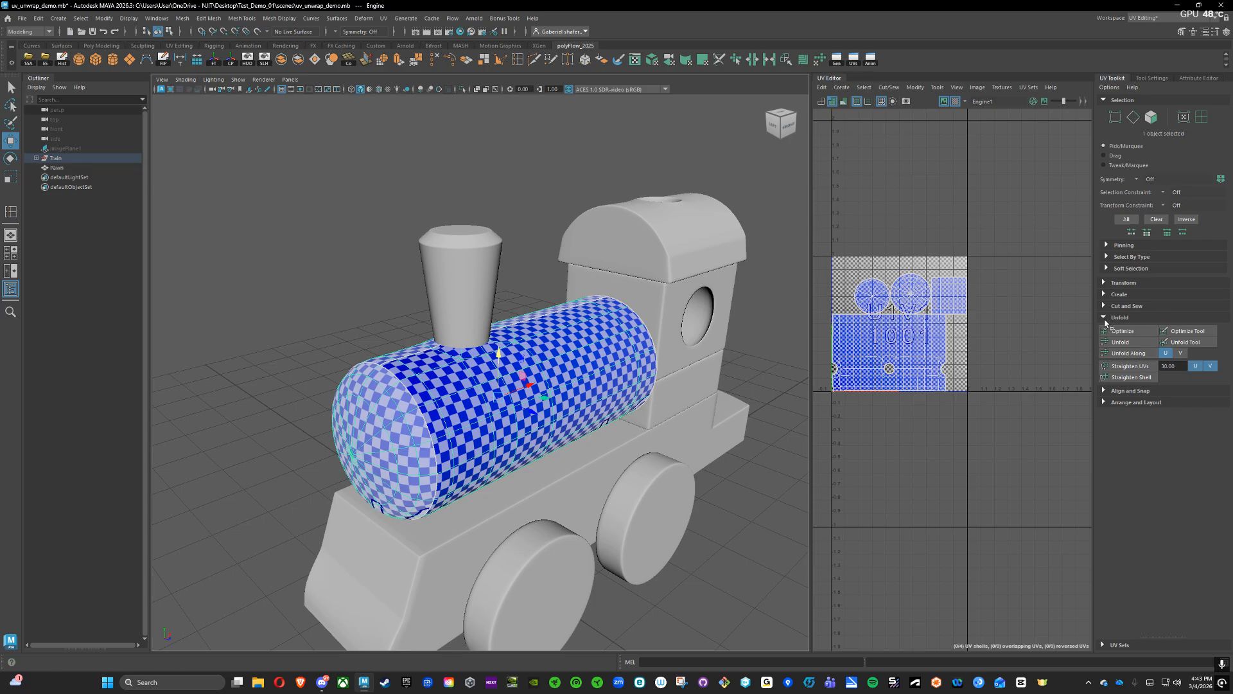
# - Collapse the UV Toolkit's Unfold section and delete the Engine body's existing UVs
pyautogui.click(1104, 318)
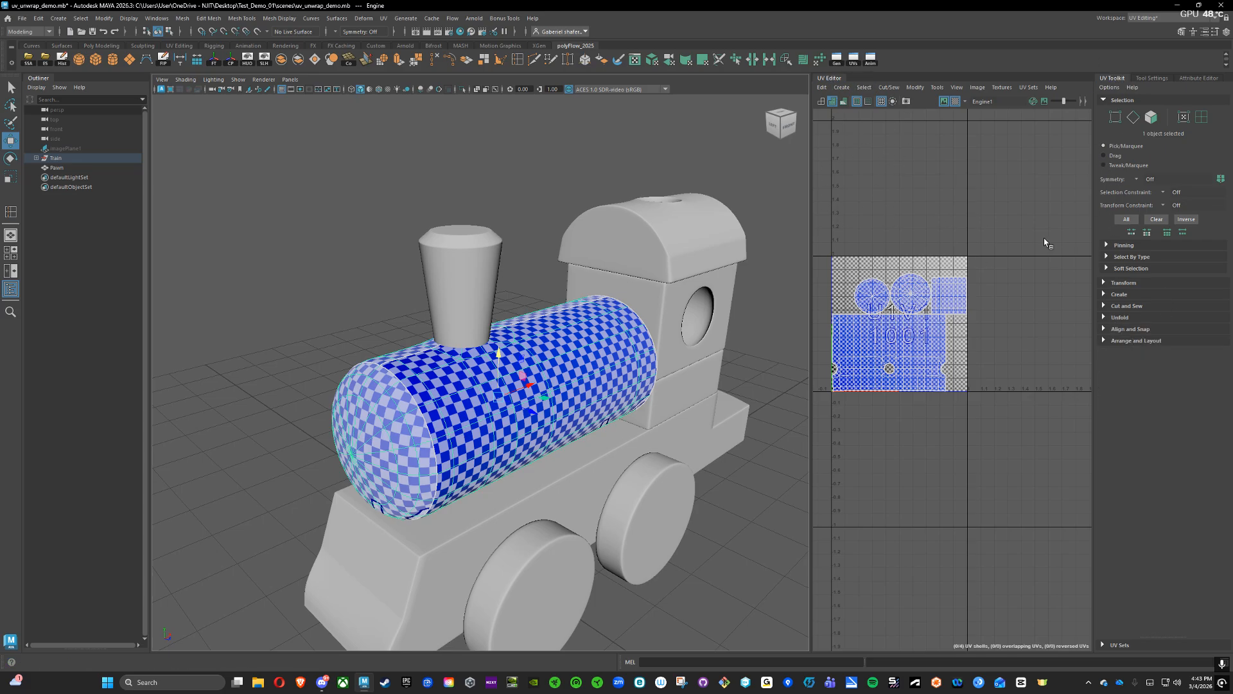
pyautogui.click(383, 18)
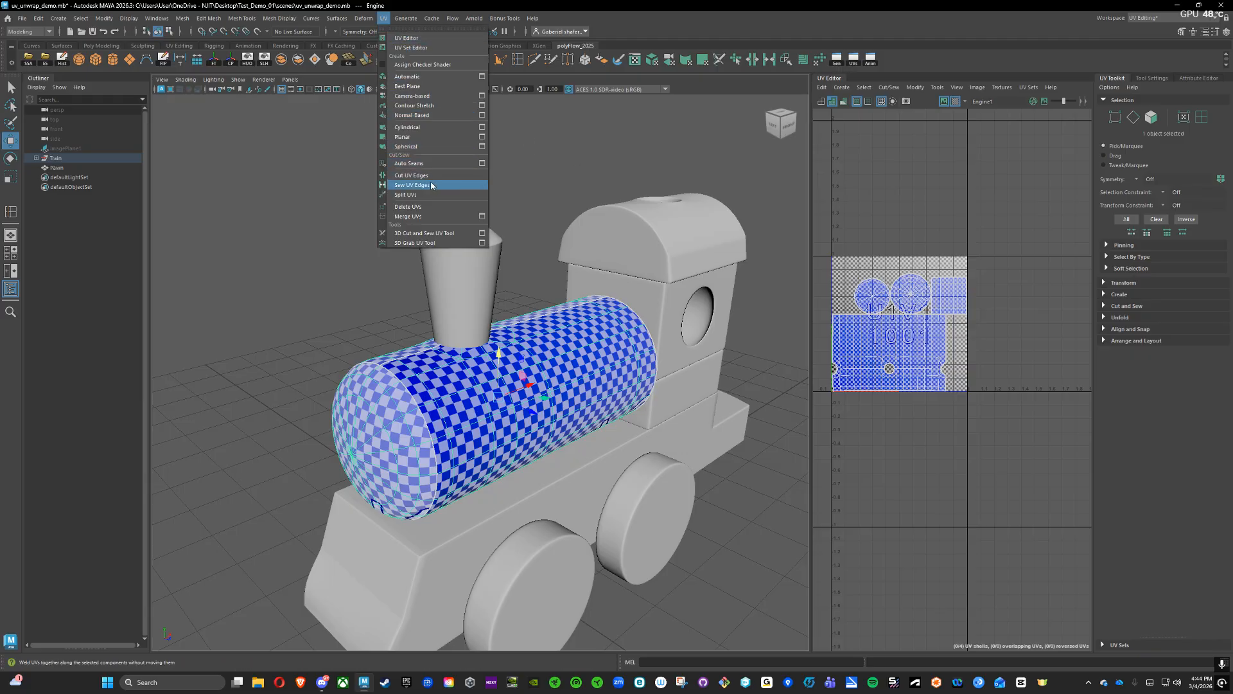
pyautogui.click(420, 207)
pyautogui.click(563, 348)
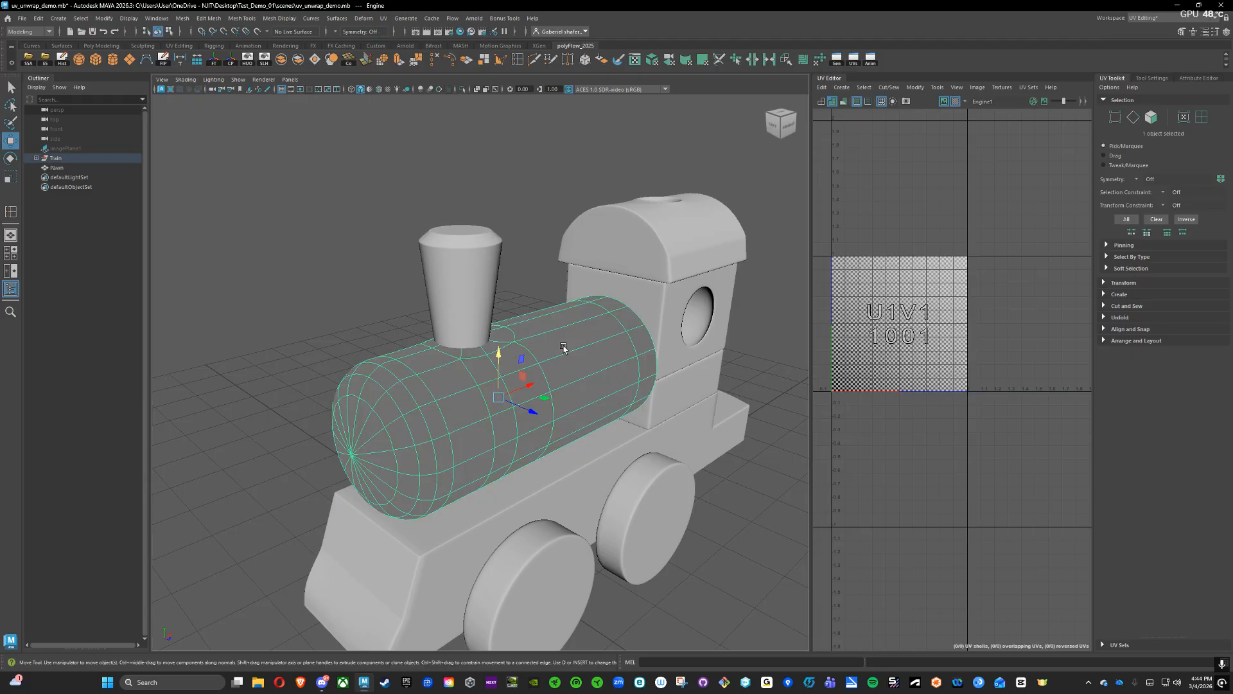
# - Reselect the Engine body in object mode and create camera-based UVs from a three-quarter view without a new UV set
pyautogui.moveTo(583, 352); pyautogui.dragTo(628, 335, button='right')
pyautogui.click(551, 249)
pyautogui.click(568, 340)
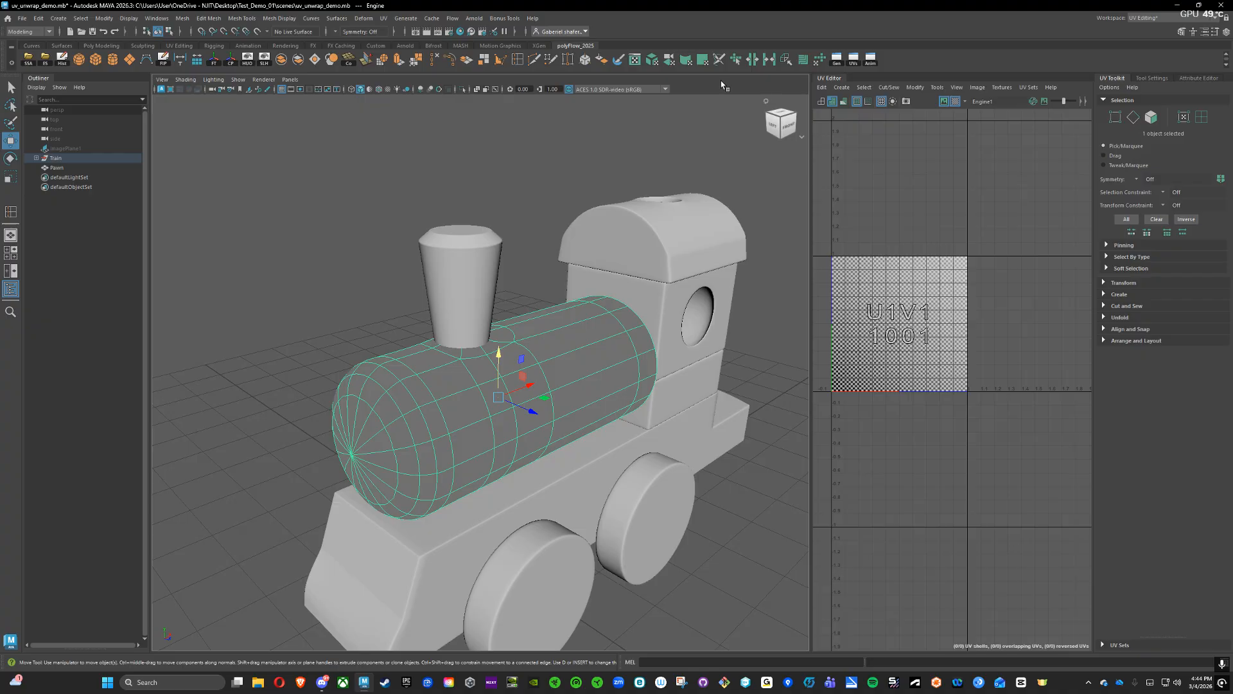
pyautogui.doubleClick(668, 60)
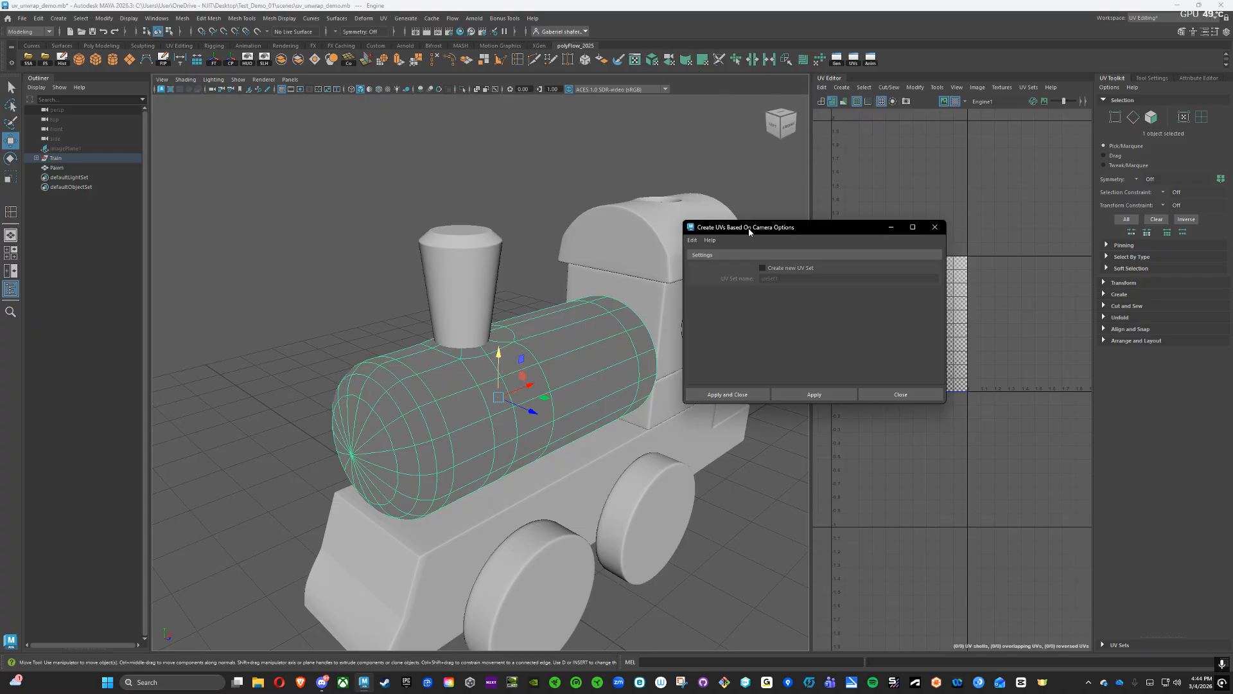
pyautogui.moveTo(749, 232); pyautogui.dragTo(829, 188)
pyautogui.keyDown('alt'); pyautogui.moveTo(552, 270); pyautogui.dragTo(587, 264); pyautogui.keyUp('alt')
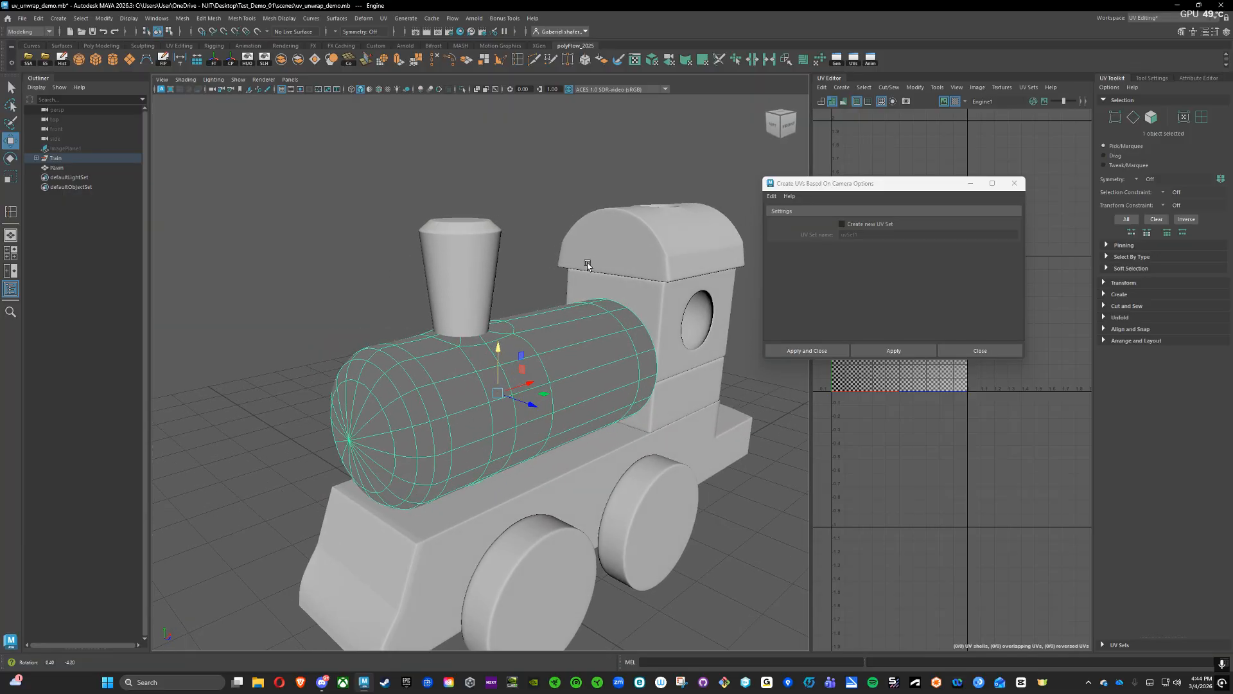
pyautogui.click(796, 350)
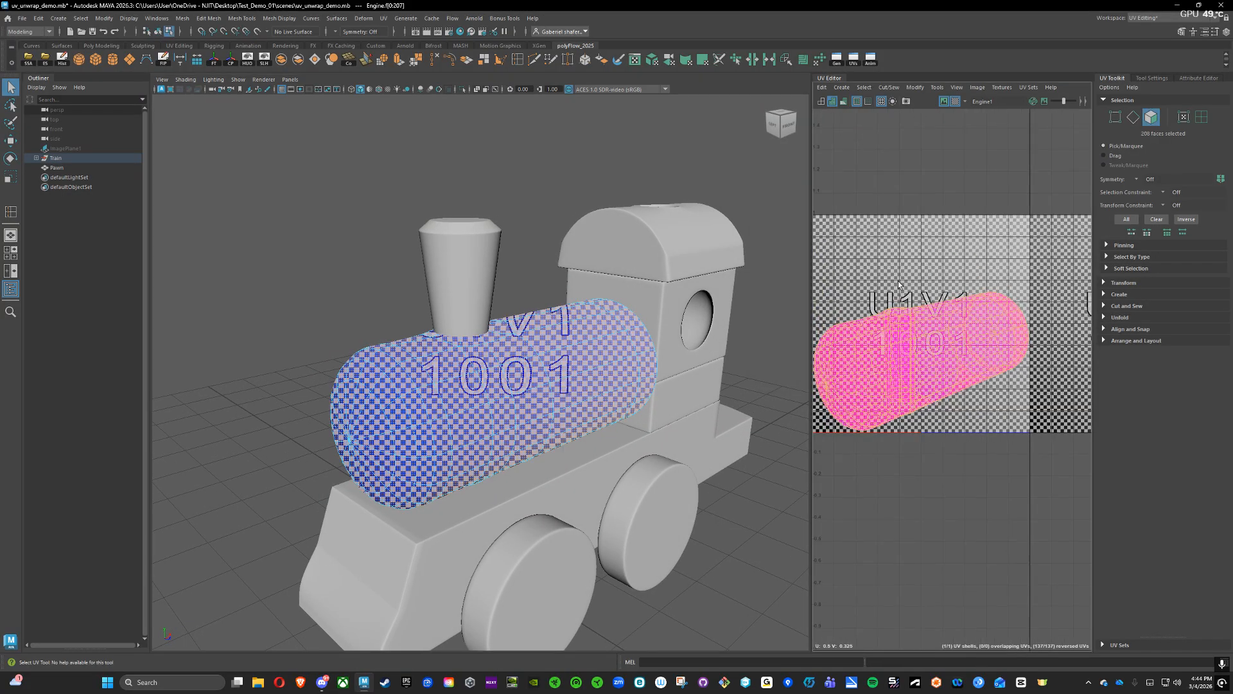
pyautogui.scroll(4, 889, 319)
pyautogui.keyDown('alt'); pyautogui.moveTo(574, 304); pyautogui.dragTo(599, 282); pyautogui.keyUp('alt')
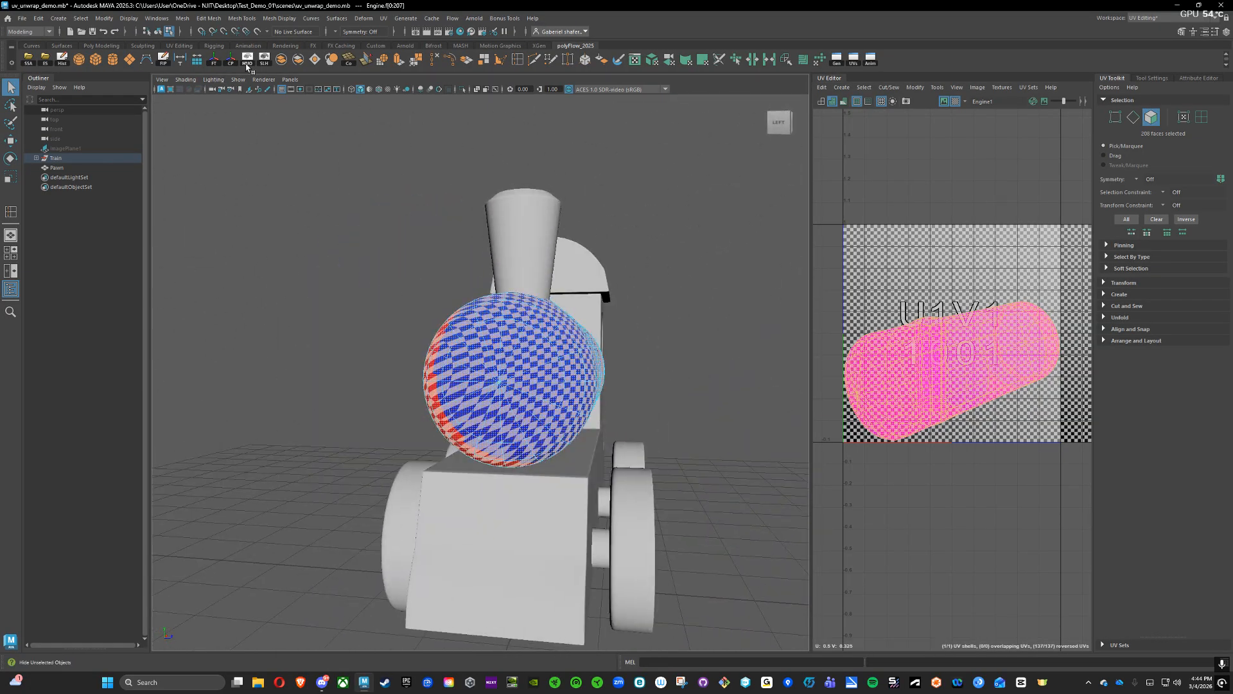
# - Return the Engine body to object mode and hide all unselected objects so that only the body shows
pyautogui.click(248, 67)
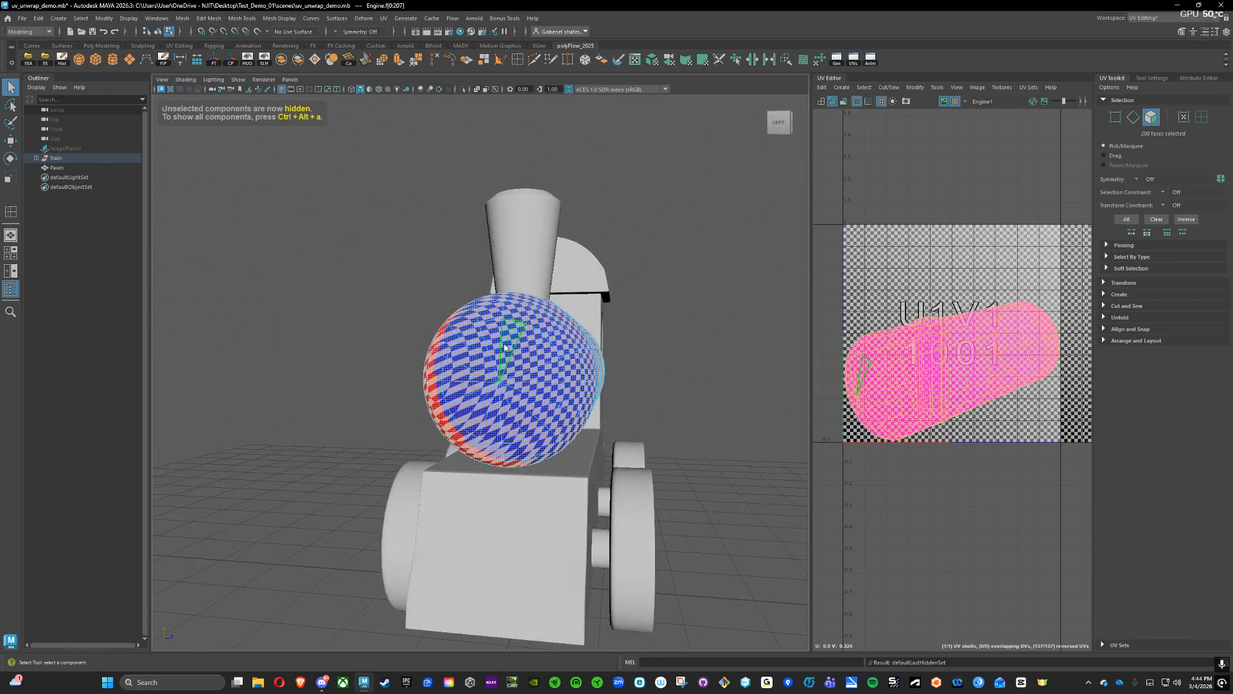
pyautogui.moveTo(503, 343); pyautogui.dragTo(552, 327, button='right')
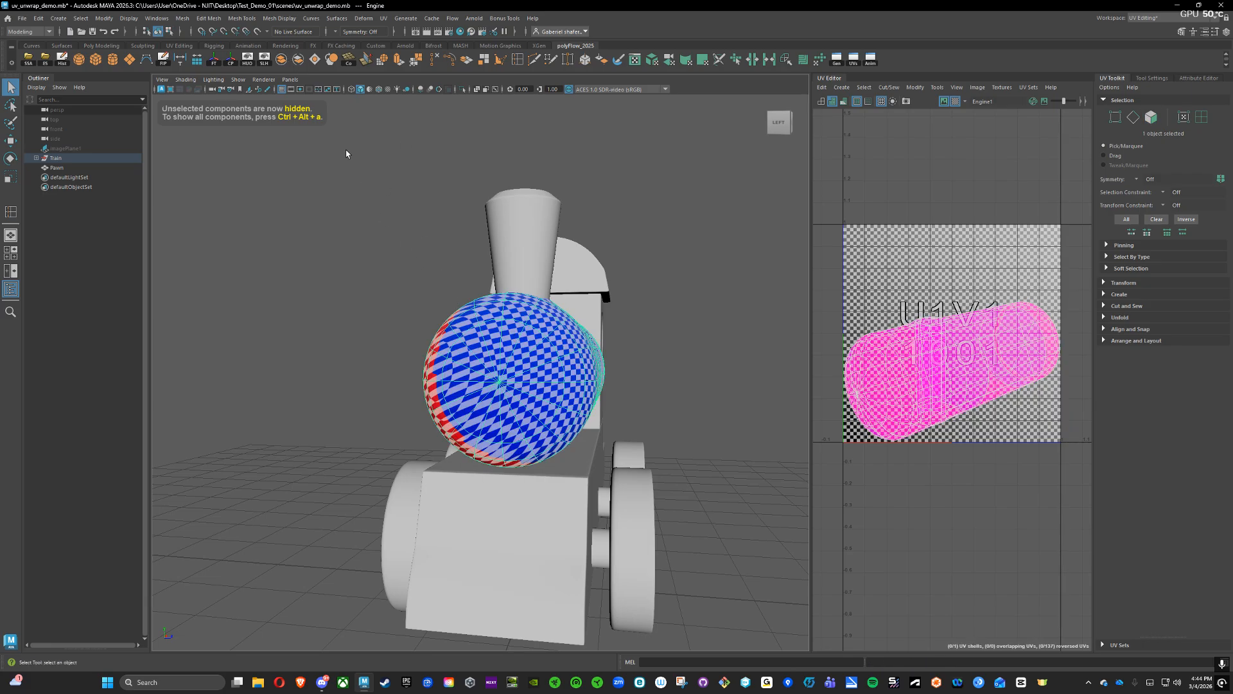
pyautogui.click(248, 59)
pyautogui.keyDown('alt'); pyautogui.moveTo(361, 146); pyautogui.dragTo(796, 366); pyautogui.keyUp('alt')
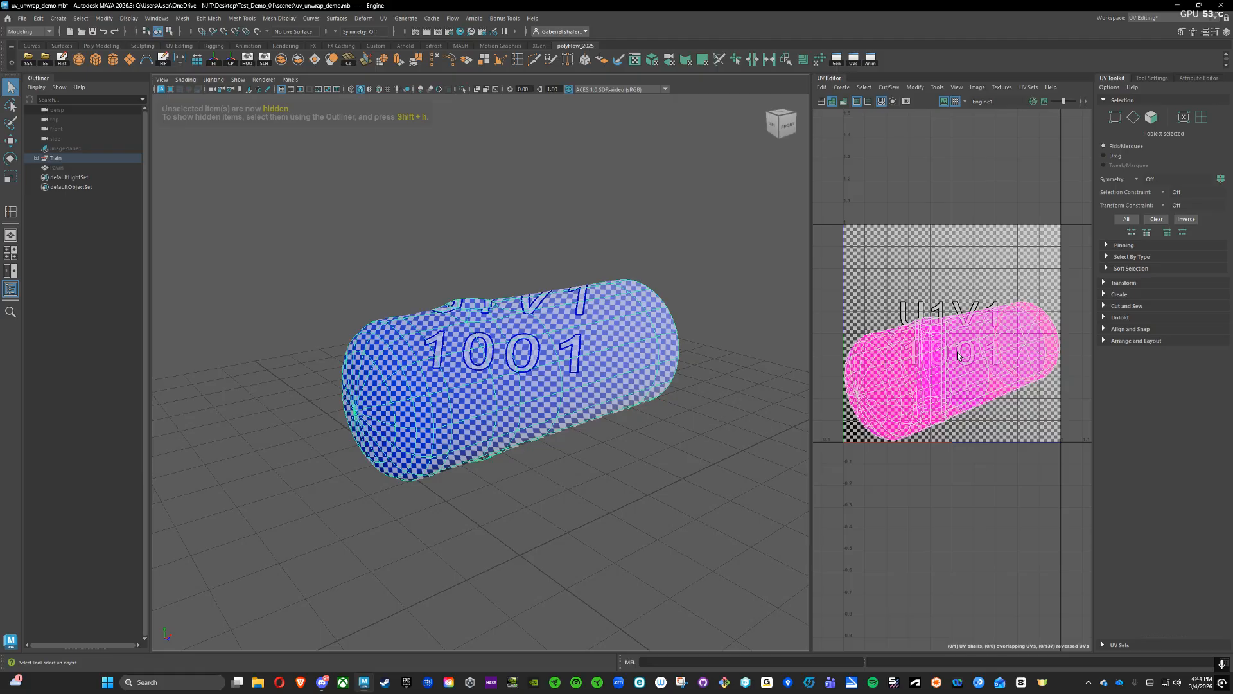
pyautogui.keyDown('alt'); pyautogui.moveTo(957, 356); pyautogui.dragTo(983, 369, button='middle'); pyautogui.keyUp('alt')
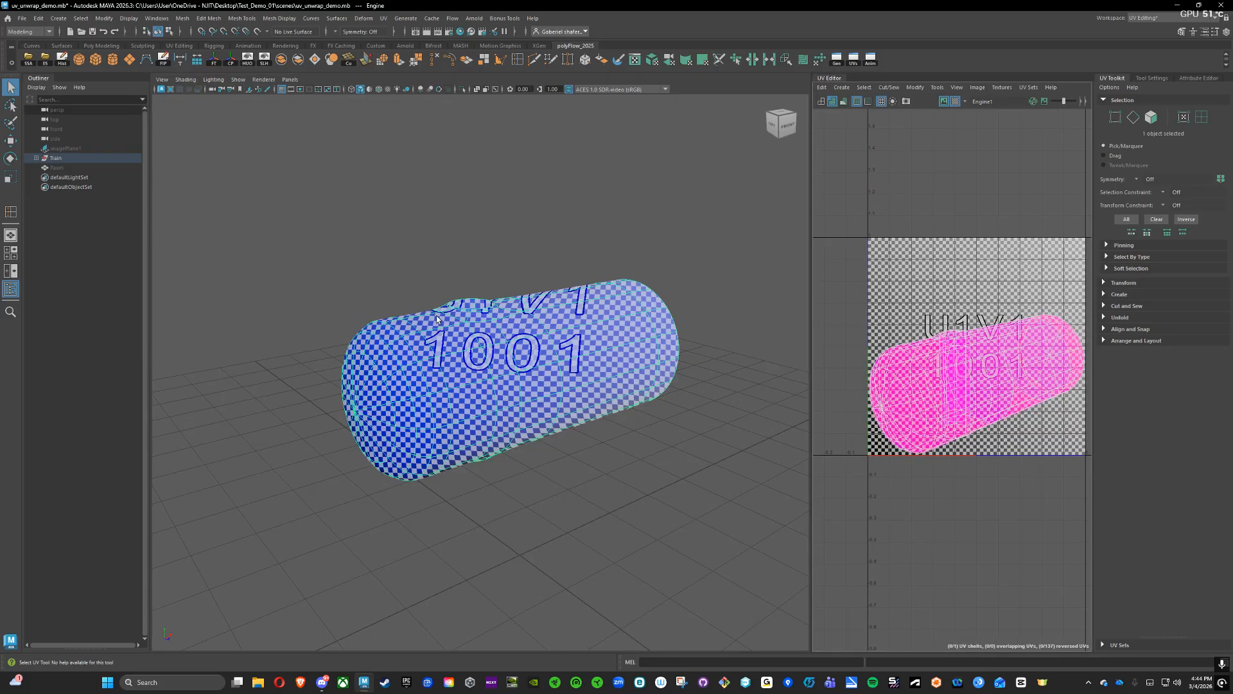
pyautogui.keyDown('alt'); pyautogui.moveTo(436, 319); pyautogui.dragTo(506, 322); pyautogui.keyUp('alt')
# - Apply an automatic UV projection to the isolated Engine body
pyautogui.moveTo(520, 335); pyautogui.dragTo(557, 318, button='right')
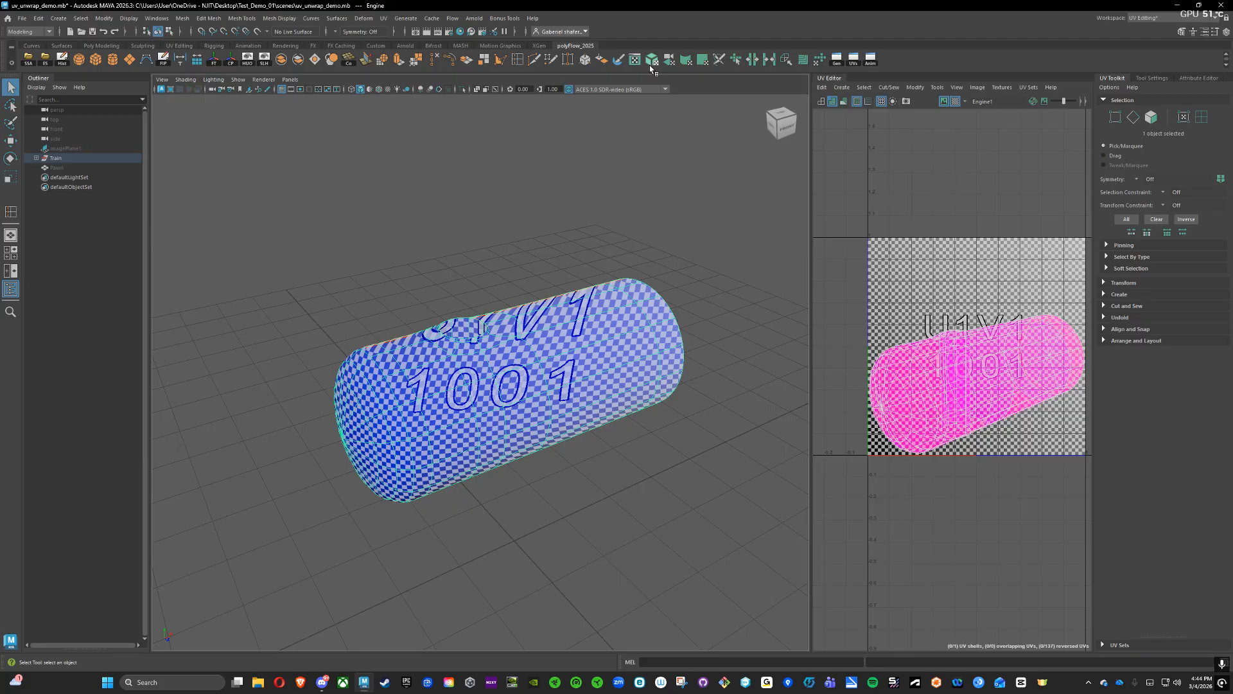
pyautogui.click(652, 60)
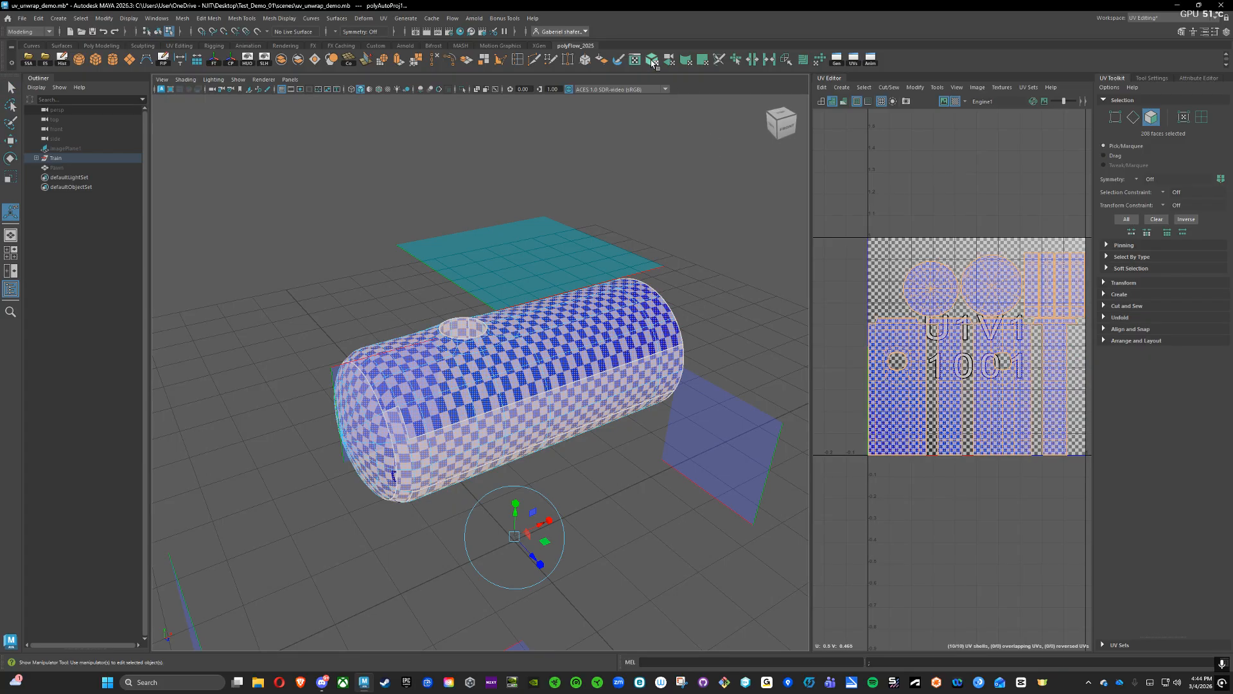
pyautogui.keyDown('alt'); pyautogui.moveTo(963, 273); pyautogui.dragTo(929, 253, button='middle'); pyautogui.keyUp('alt')
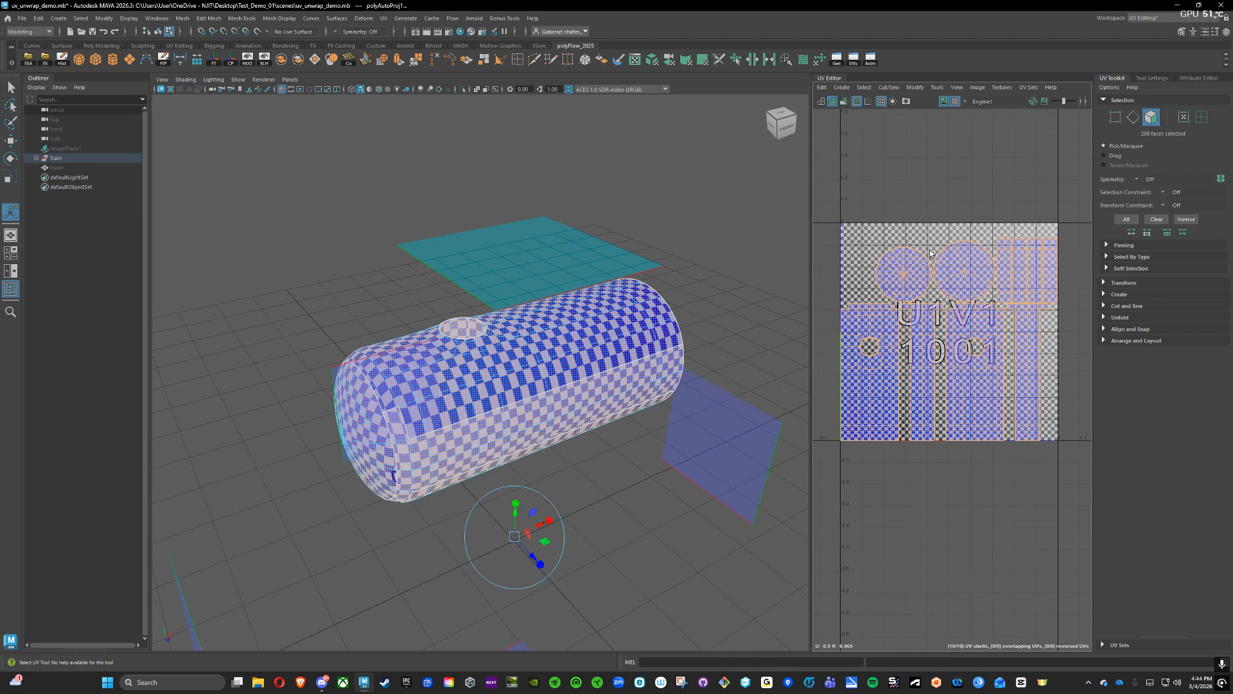
pyautogui.moveTo(504, 331)
pyautogui.keyDown('alt'); pyautogui.mouseDown()
pyautogui.moveTo(565, 293)
pyautogui.moveTo(516, 311)
pyautogui.mouseUp(); pyautogui.keyUp('alt')
# - Select all of the Engine body's UV shells, lay them out within the UV tile and activate the Scale tool
pyautogui.moveTo(951, 323); pyautogui.dragTo(923, 309, button='right')
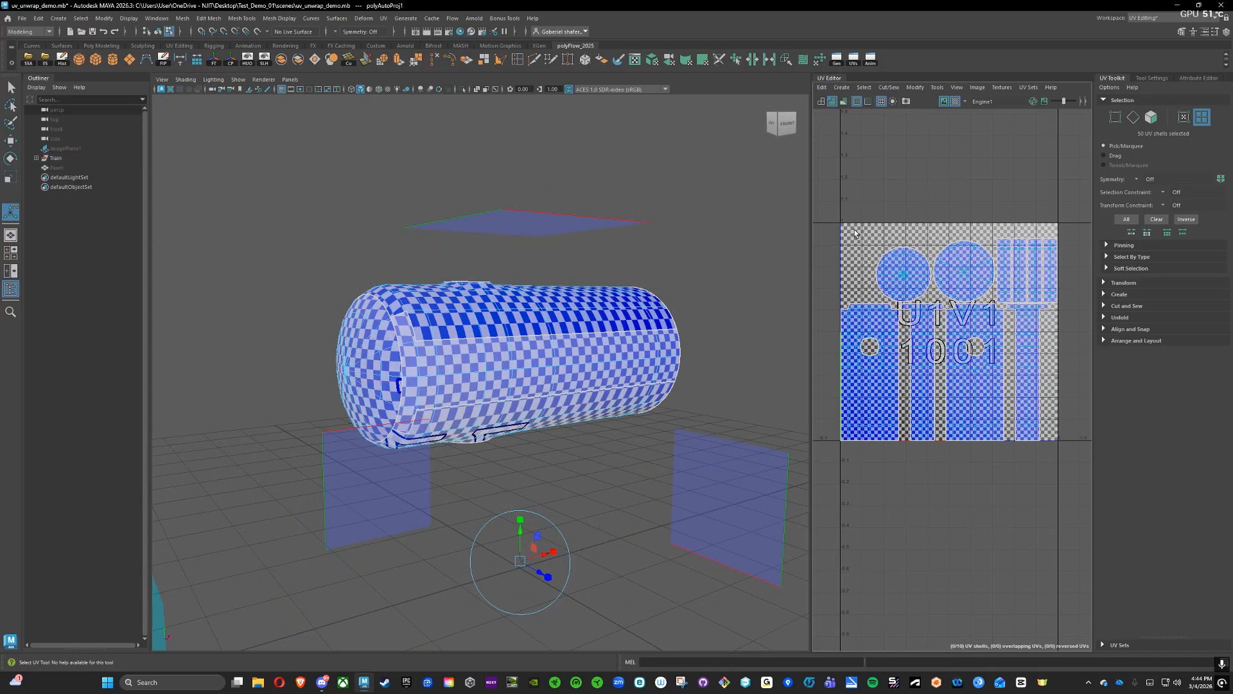
pyautogui.moveTo(937, 297); pyautogui.dragTo(1078, 454)
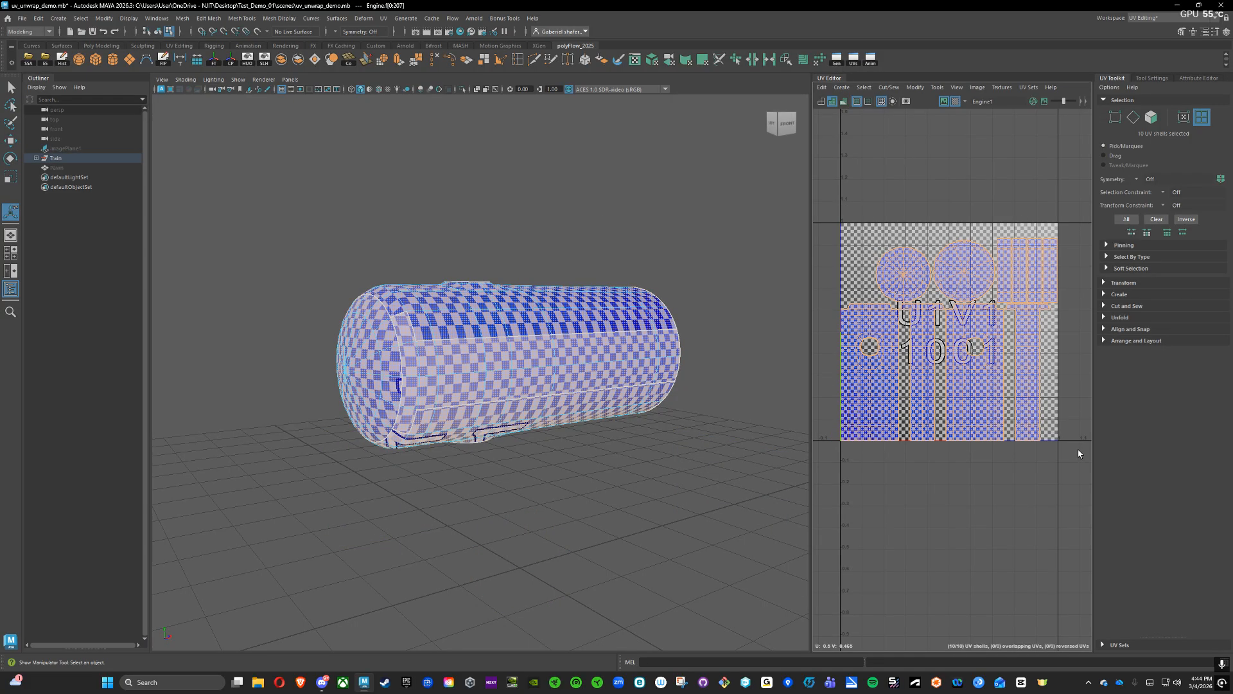
pyautogui.click(821, 62)
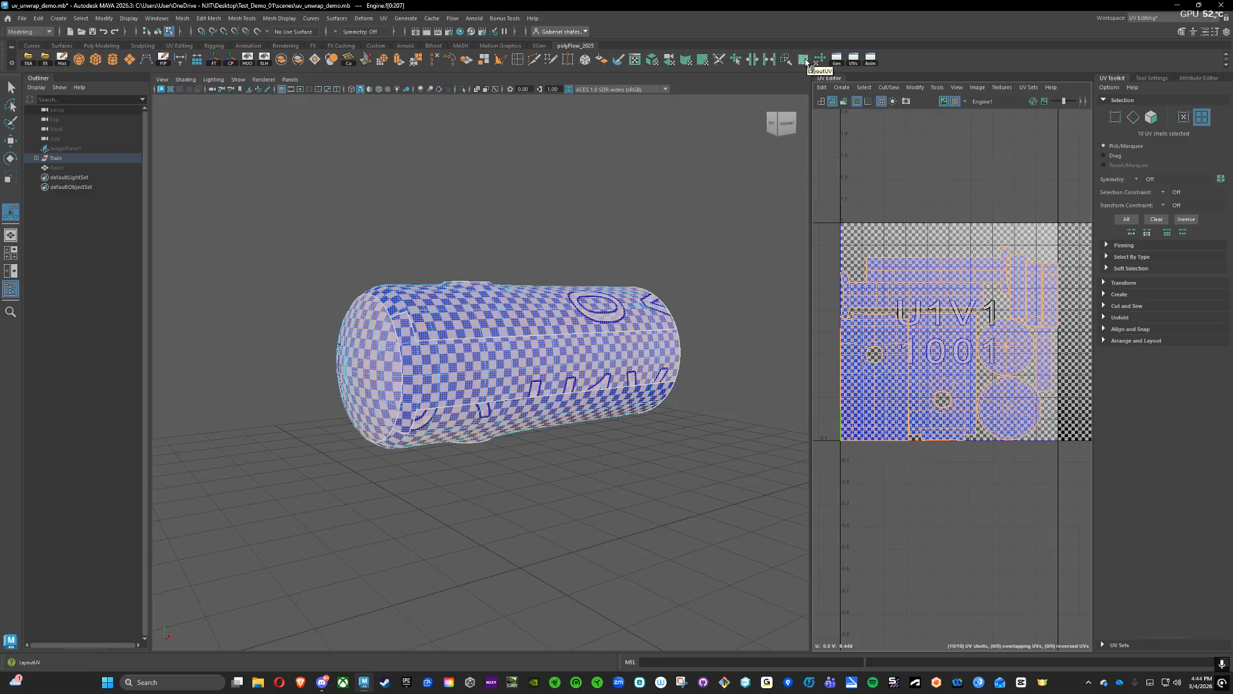
pyautogui.click(804, 60)
pyautogui.press('r')
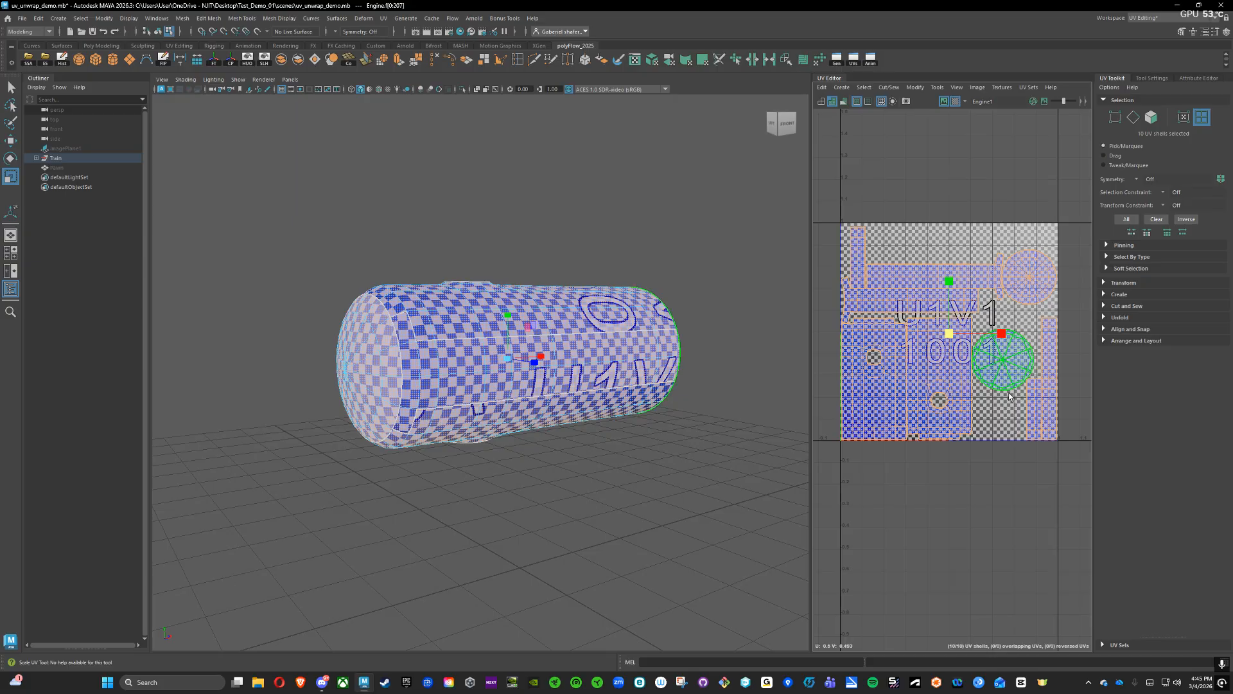
# - Examine the packed UV shells up close and the checker pattern on the Engine body from several angles
pyautogui.scroll(5, 904, 361)
pyautogui.keyDown('alt'); pyautogui.moveTo(896, 297); pyautogui.dragTo(971, 339, button='middle'); pyautogui.keyUp('alt')
pyautogui.scroll(-3, 893, 310)
pyautogui.scroll(1, 909, 296)
pyautogui.scroll(-3, 957, 270)
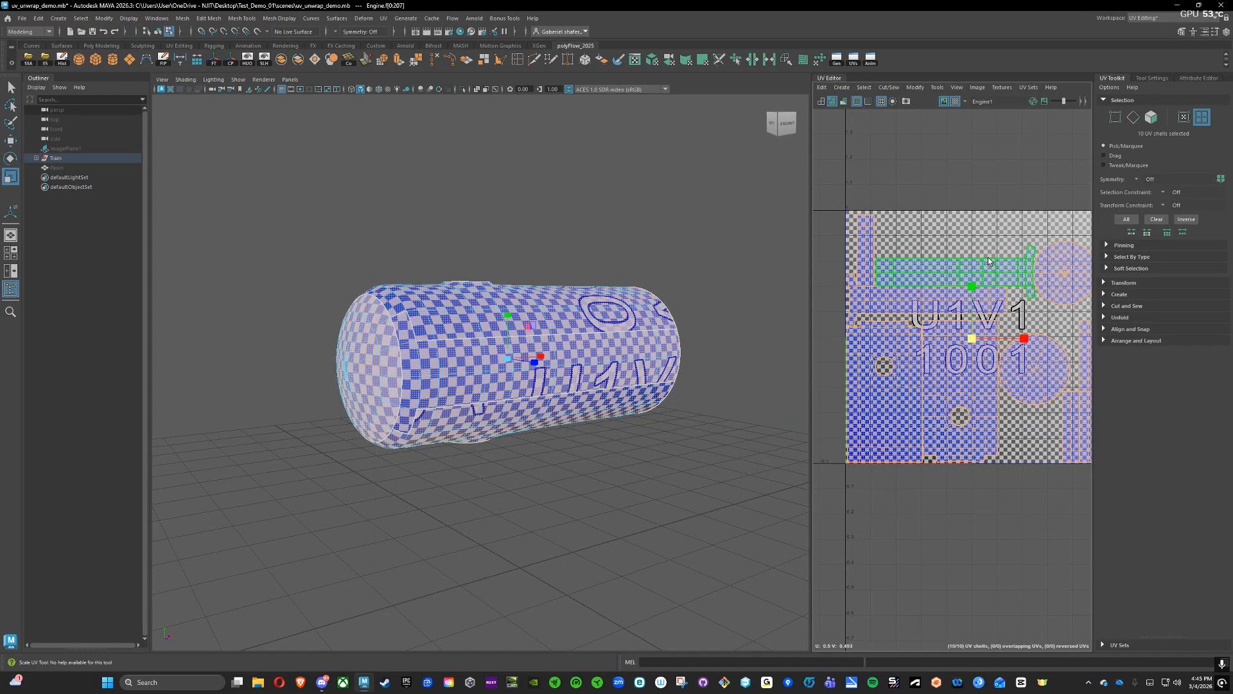
pyautogui.keyDown('alt'); pyautogui.moveTo(989, 259); pyautogui.dragTo(994, 266, button='middle'); pyautogui.keyUp('alt')
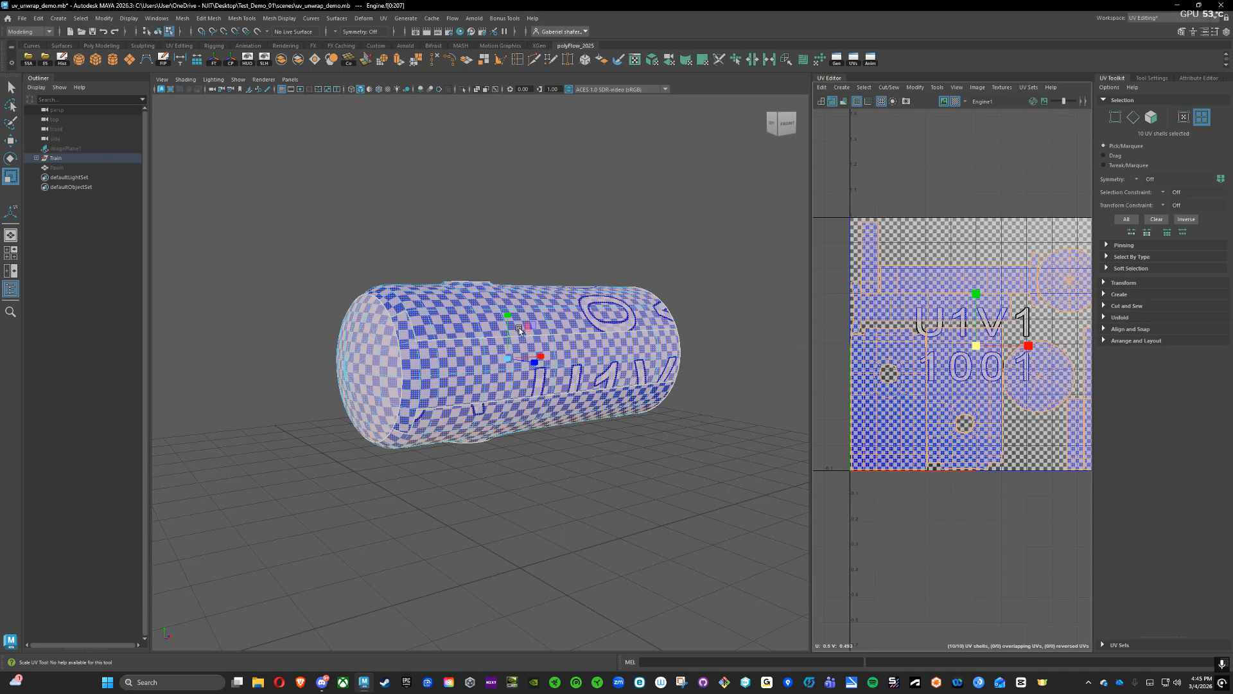
pyautogui.keyDown('alt'); pyautogui.moveTo(493, 259); pyautogui.dragTo(524, 284); pyautogui.keyUp('alt')
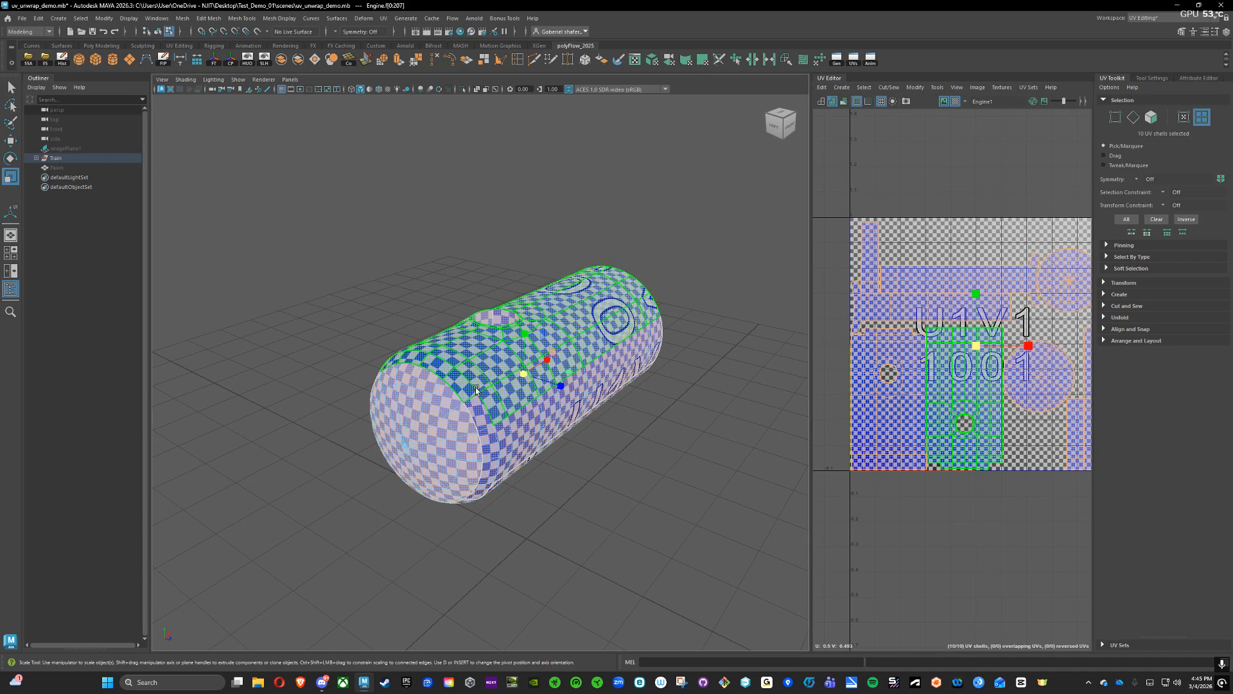
pyautogui.moveTo(640, 301)
pyautogui.keyDown('alt'); pyautogui.mouseDown()
pyautogui.moveTo(592, 303)
pyautogui.moveTo(623, 289)
pyautogui.mouseUp(); pyautogui.keyUp('alt')
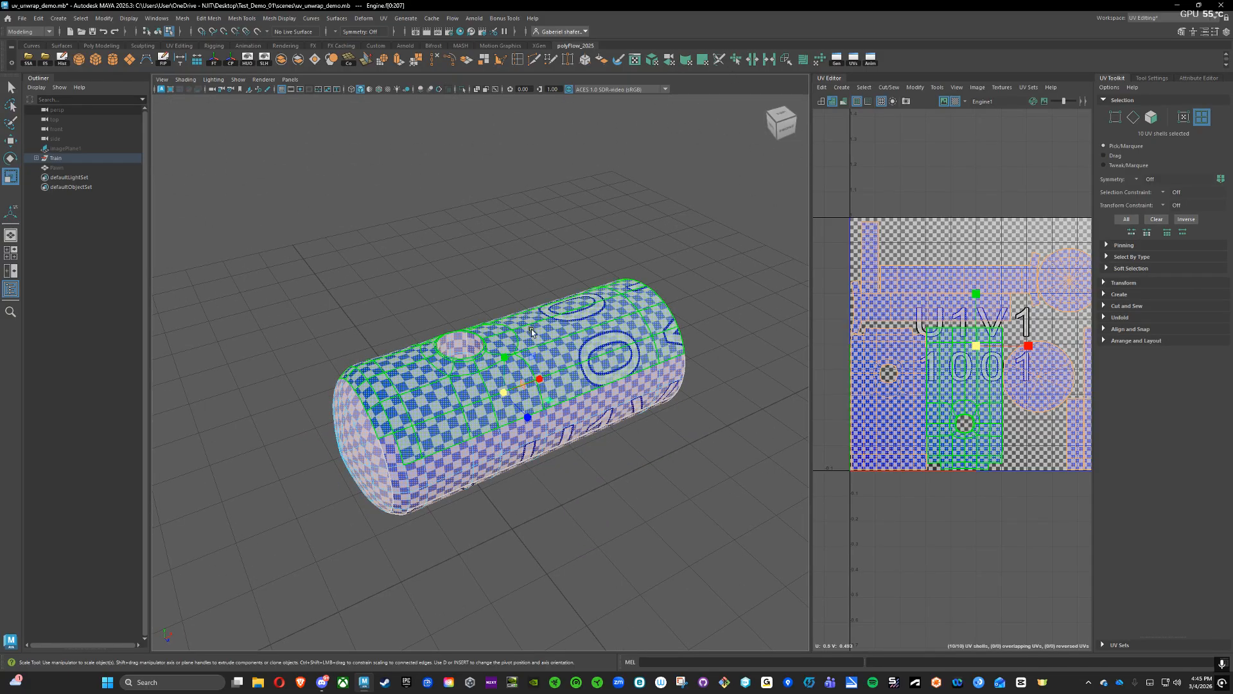
pyautogui.keyDown('alt'); pyautogui.moveTo(532, 331); pyautogui.dragTo(646, 280); pyautogui.keyUp('alt')
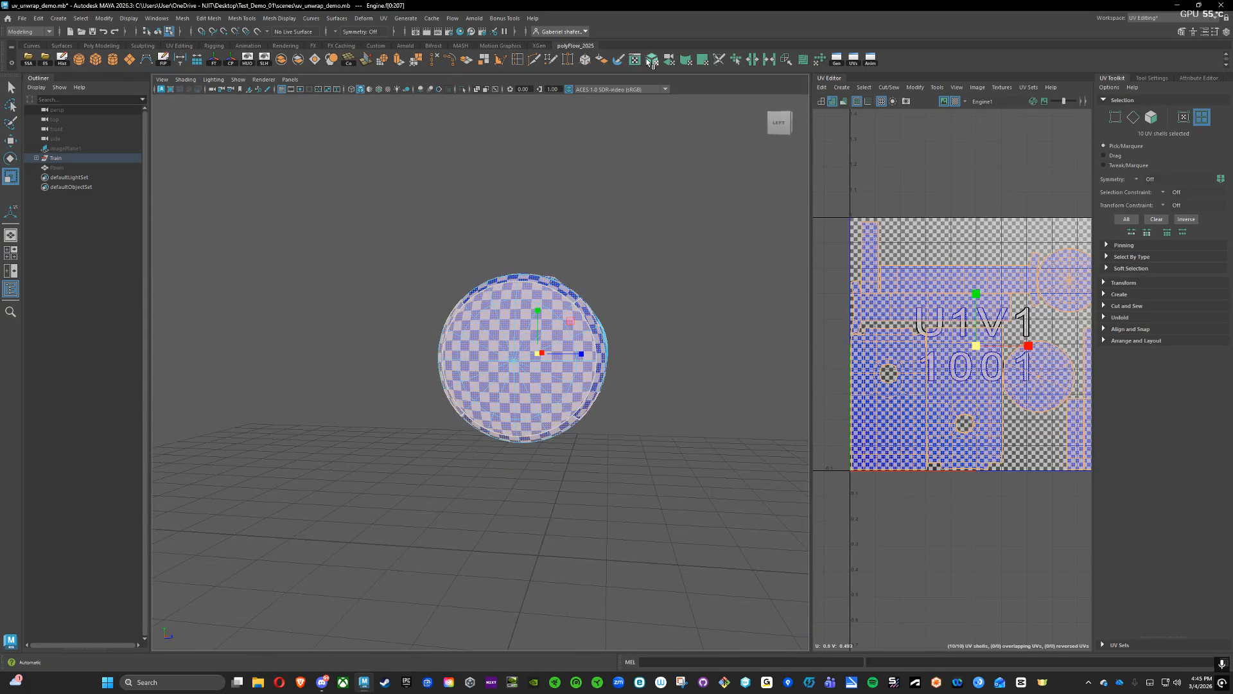
pyautogui.keyDown('alt'); pyautogui.moveTo(629, 148); pyautogui.dragTo(436, 334); pyautogui.keyUp('alt')
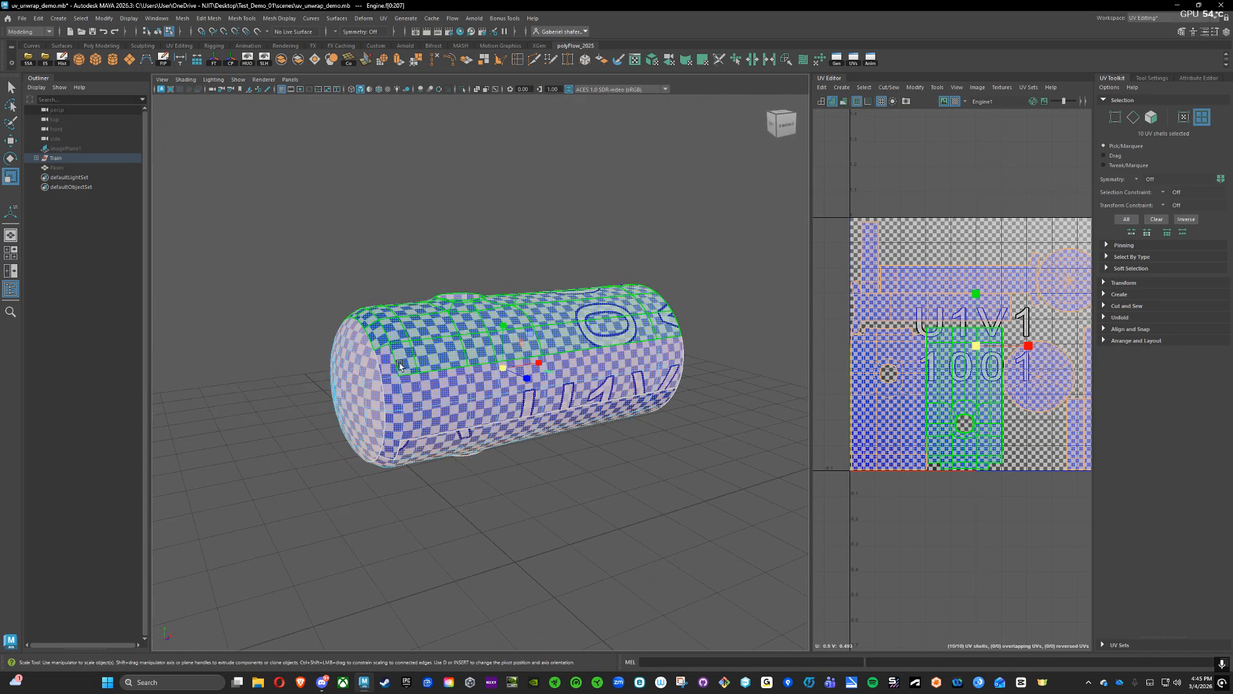
# - Pick the Engine body's side and end-cap UV shells one after another, adding each to the selection
pyautogui.click(401, 334)
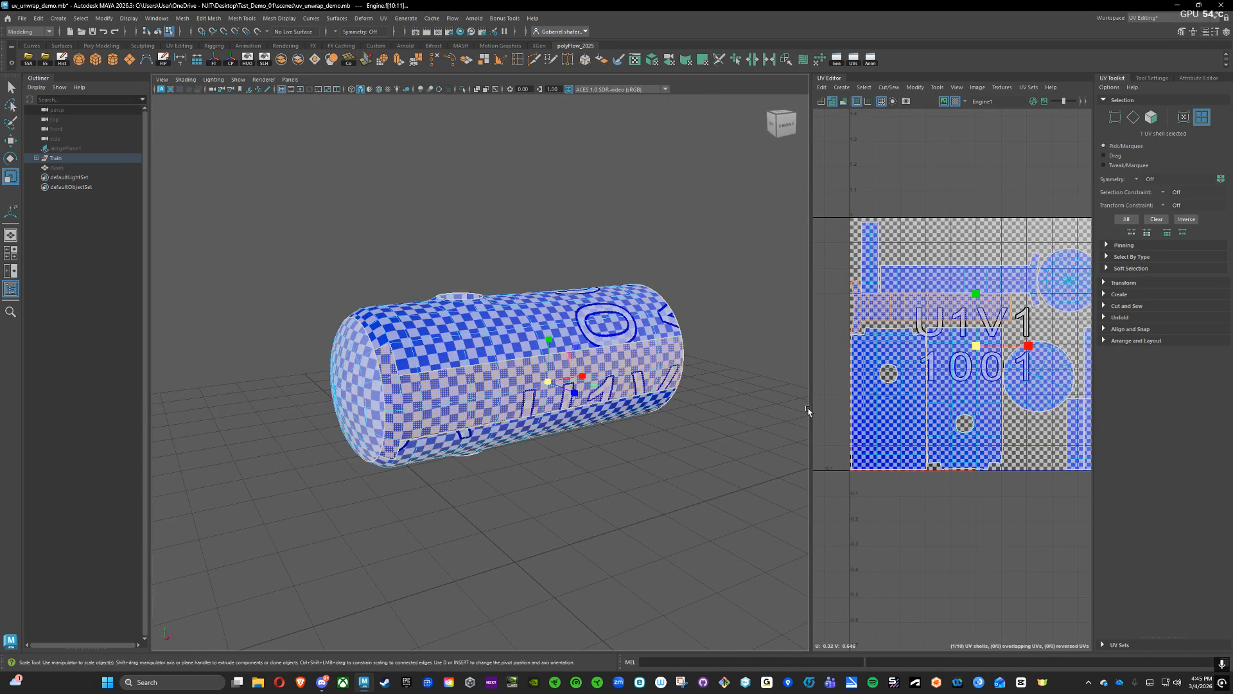
pyautogui.keyDown('alt'); pyautogui.moveTo(564, 461); pyautogui.dragTo(637, 395); pyautogui.keyUp('alt')
pyautogui.keyDown('shift'); pyautogui.click(509, 228); pyautogui.keyUp('shift')
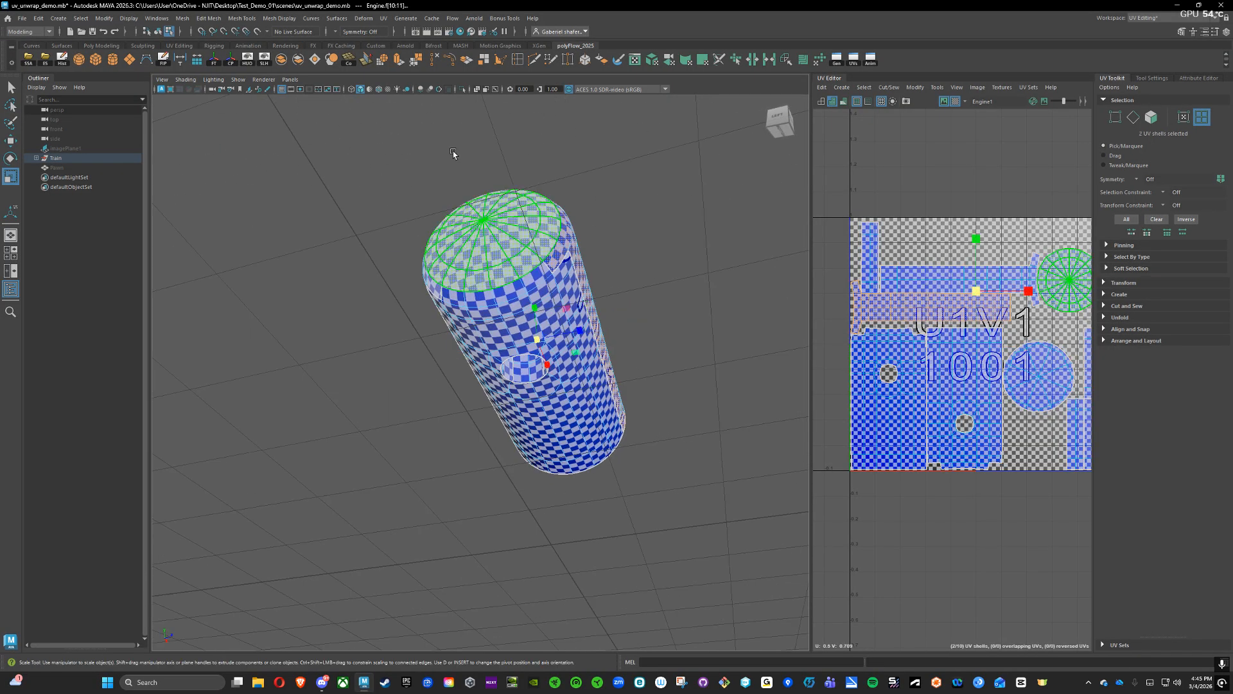
pyautogui.keyDown('alt'); pyautogui.moveTo(449, 122); pyautogui.dragTo(571, 200); pyautogui.keyUp('alt')
pyautogui.keyDown('shift'); pyautogui.click(545, 312); pyautogui.keyUp('shift')
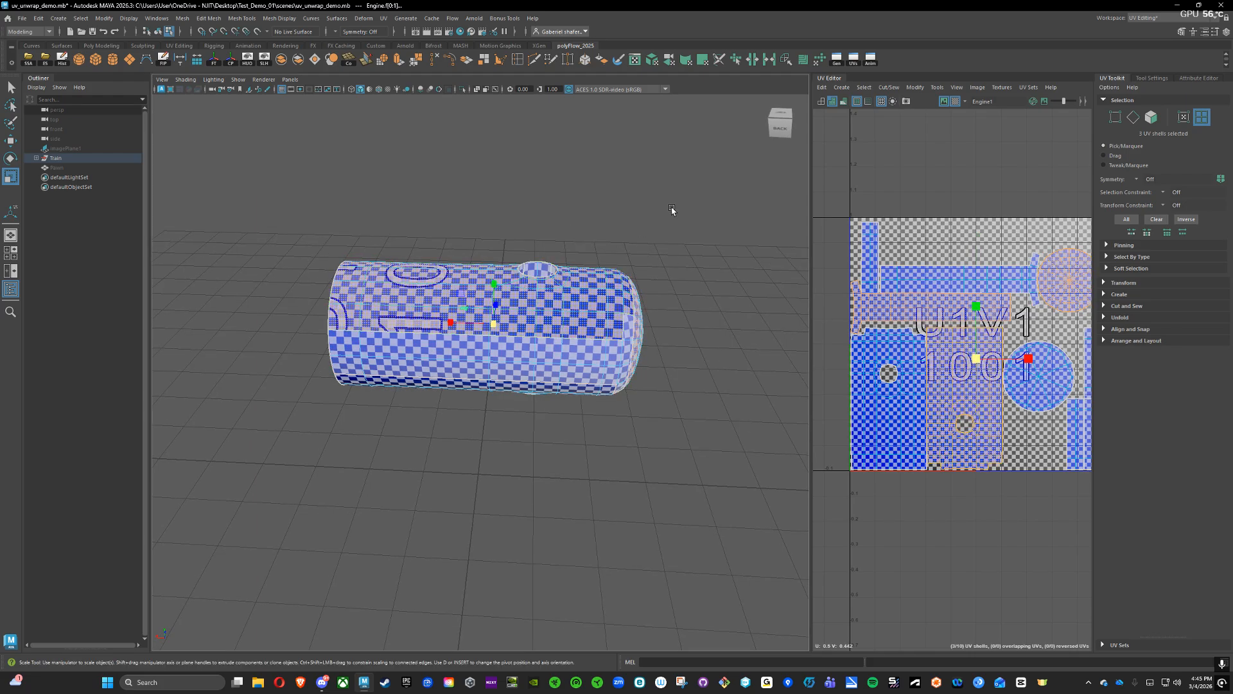
pyautogui.keyDown('alt'); pyautogui.moveTo(673, 205); pyautogui.dragTo(556, 334); pyautogui.keyUp('alt')
pyautogui.keyDown('shift'); pyautogui.click(557, 344); pyautogui.keyUp('shift')
pyautogui.keyDown('alt'); pyautogui.moveTo(636, 386); pyautogui.dragTo(661, 296); pyautogui.keyUp('alt')
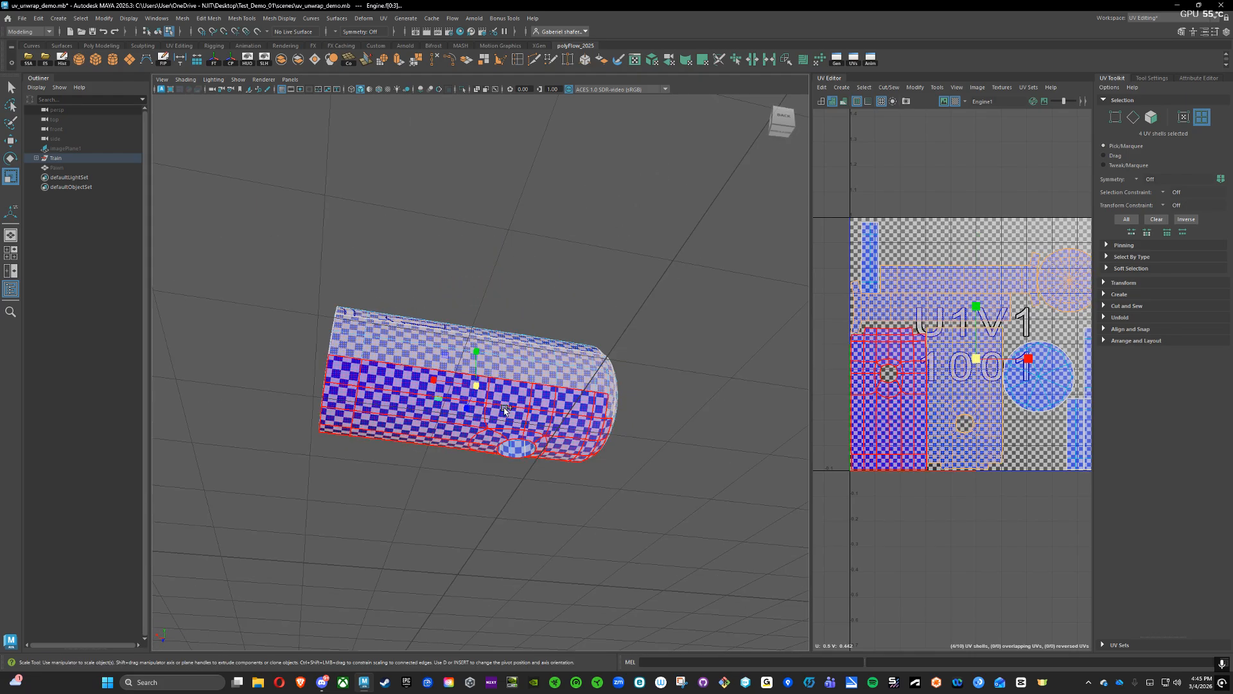
pyautogui.keyDown('shift'); pyautogui.click(417, 417); pyautogui.keyUp('shift')
pyautogui.keyDown('alt'); pyautogui.moveTo(359, 225); pyautogui.dragTo(473, 308); pyautogui.keyUp('alt')
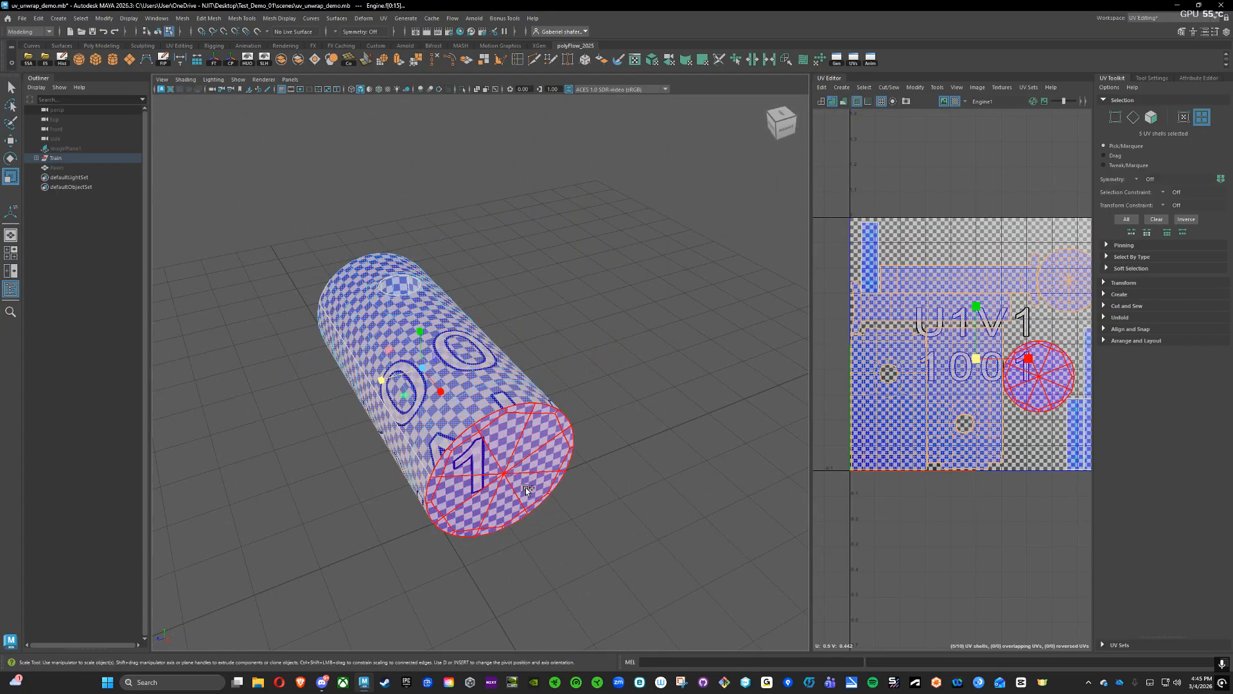
pyautogui.keyDown('shift'); pyautogui.click(503, 472); pyautogui.keyUp('shift')
pyautogui.keyDown('alt'); pyautogui.moveTo(605, 253); pyautogui.dragTo(352, 257); pyautogui.keyUp('alt')
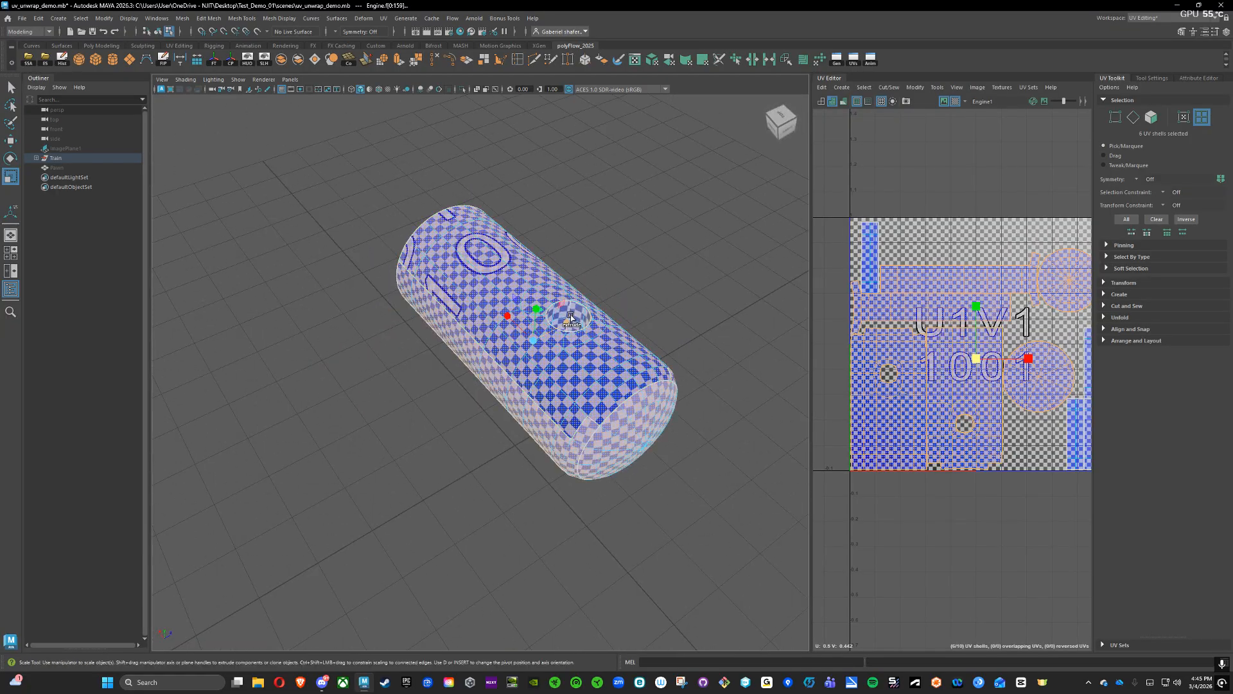
# - Add the UV shells lining the funnel hole's inner wall to the shell selection
pyautogui.scroll(5, 559, 311)
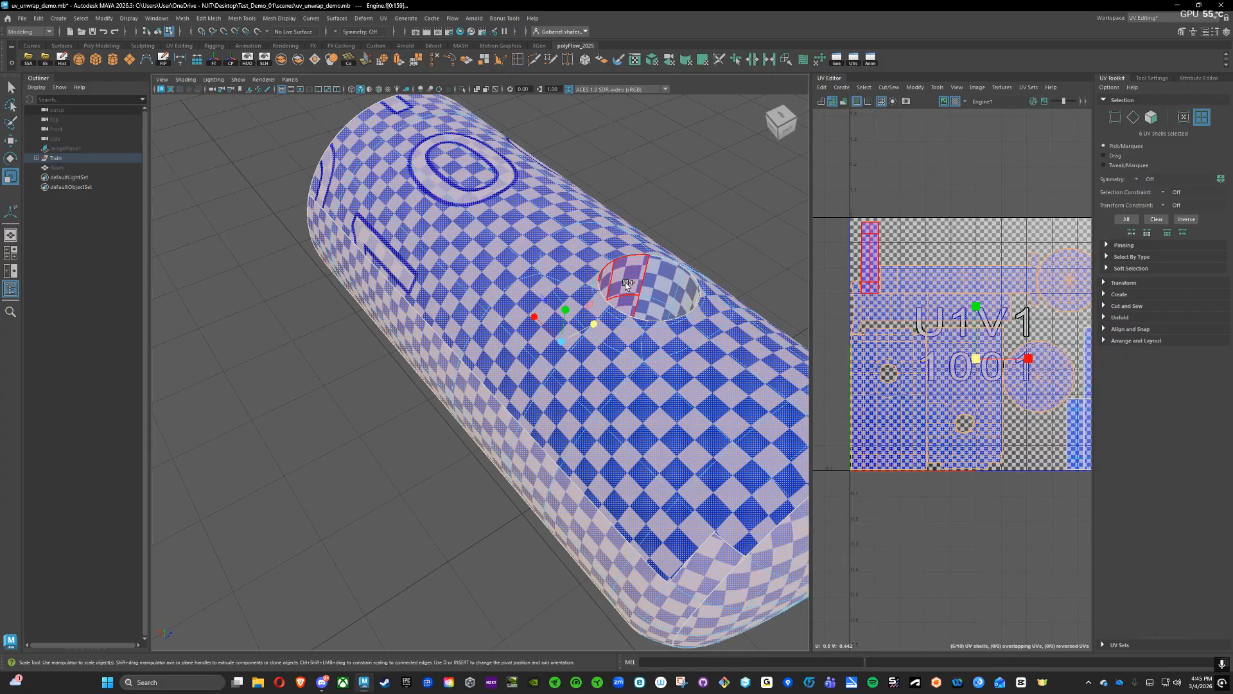
pyautogui.keyDown('shift'); pyautogui.click(668, 278); pyautogui.keyUp('shift')
pyautogui.keyDown('alt'); pyautogui.moveTo(701, 183); pyautogui.dragTo(565, 225); pyautogui.keyUp('alt')
pyautogui.keyDown('shift'); pyautogui.click(476, 369); pyautogui.keyUp('shift')
pyautogui.keyDown('alt'); pyautogui.moveTo(468, 315); pyautogui.dragTo(446, 259, button='right'); pyautogui.keyUp('alt')
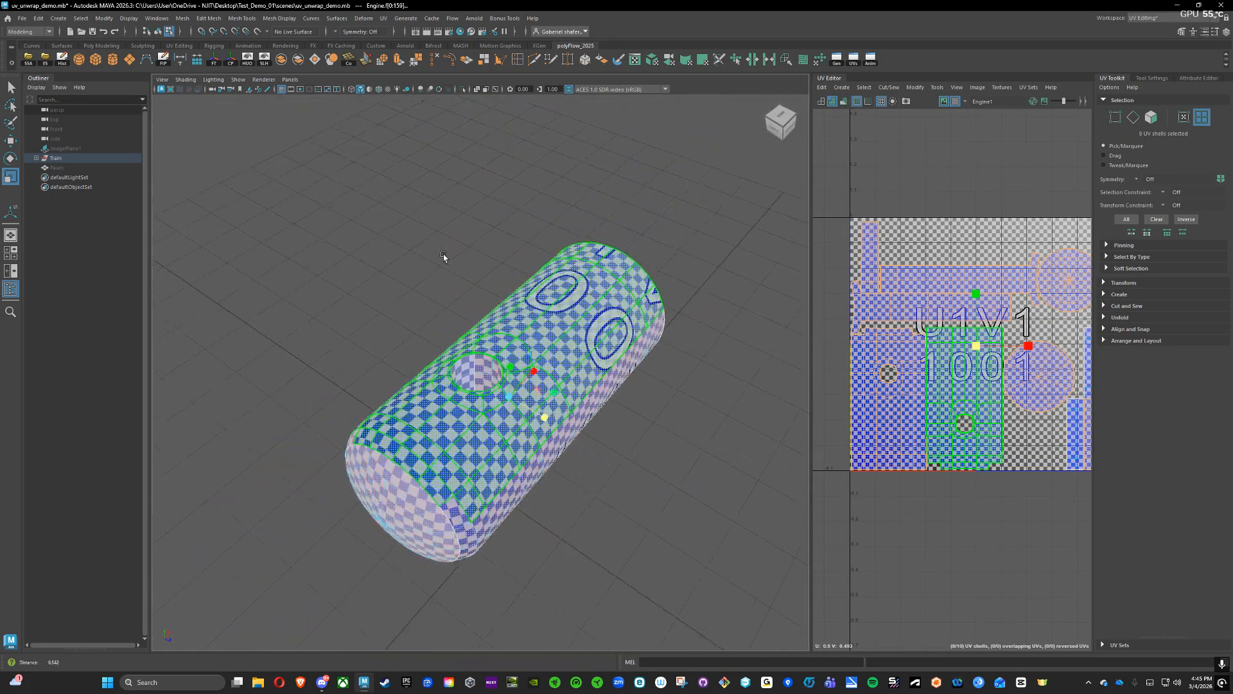
pyautogui.keyDown('alt'); pyautogui.moveTo(557, 277); pyautogui.dragTo(549, 244); pyautogui.keyUp('alt')
# - Return the Engine body to object mode, select the whole object and delete its UVs
pyautogui.moveTo(908, 371); pyautogui.dragTo(894, 366, button='right')
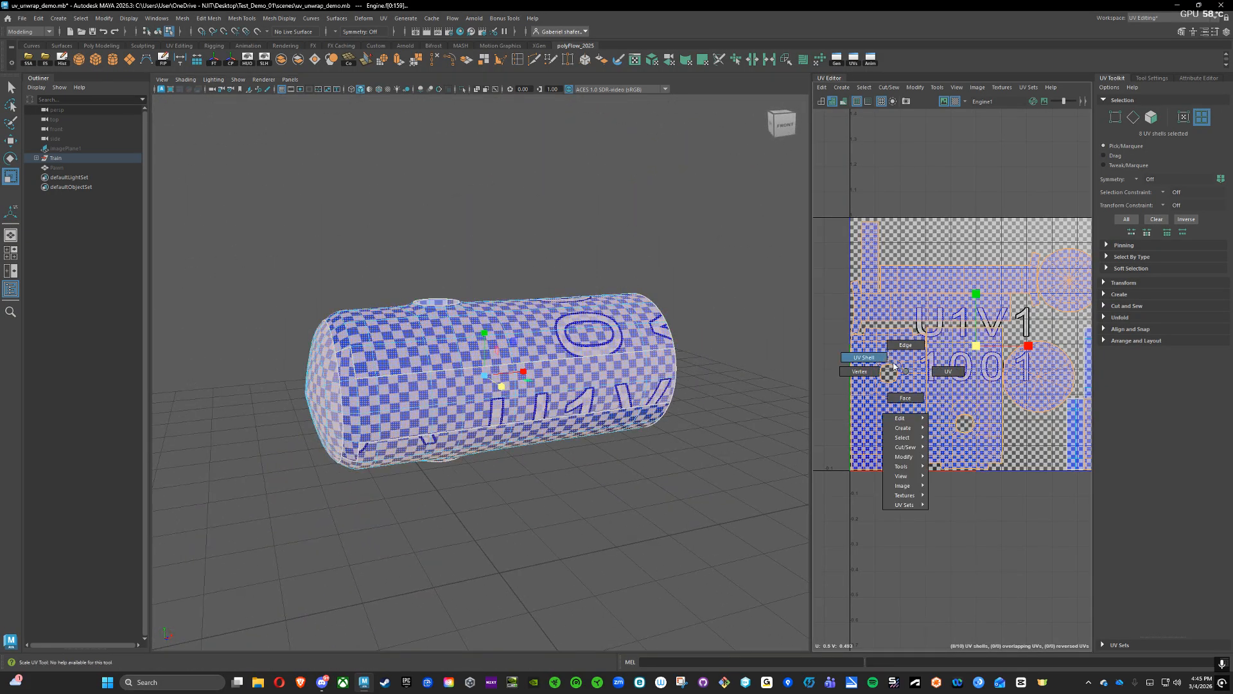
pyautogui.rightClick(523, 354)
pyautogui.click(565, 342)
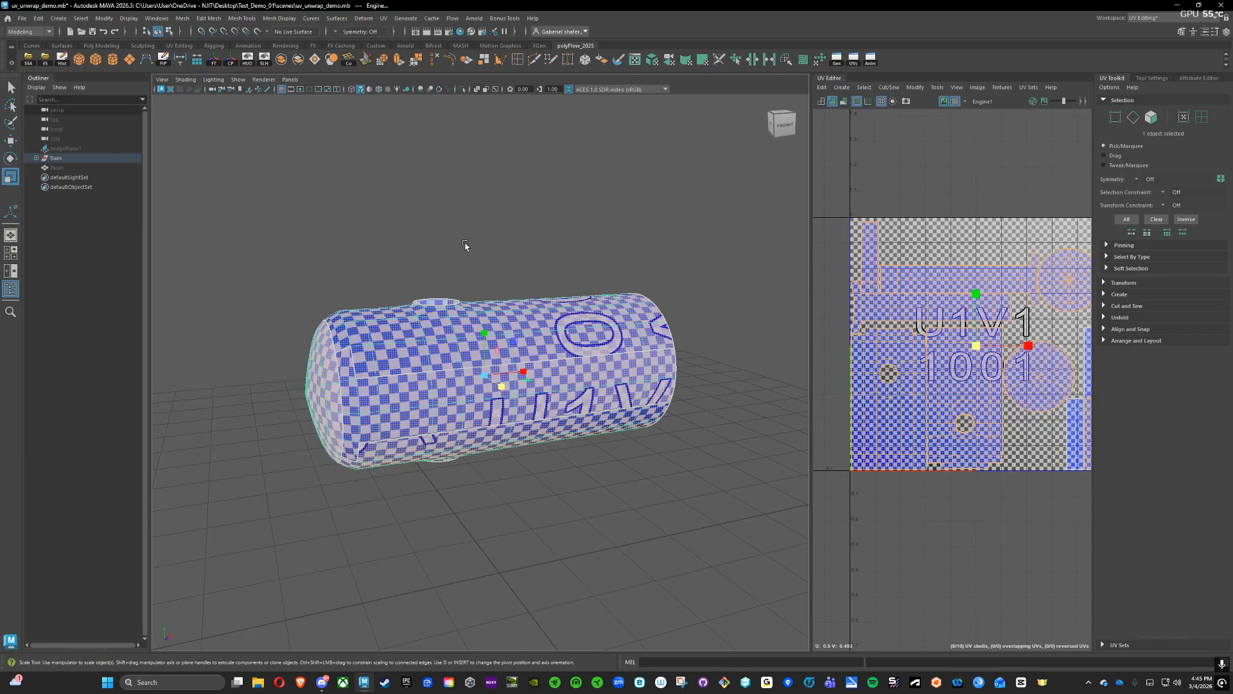
pyautogui.click(281, 237)
pyautogui.moveTo(281, 238); pyautogui.dragTo(810, 502)
pyautogui.keyDown('alt'); pyautogui.moveTo(552, 223); pyautogui.dragTo(816, 290); pyautogui.keyUp('alt')
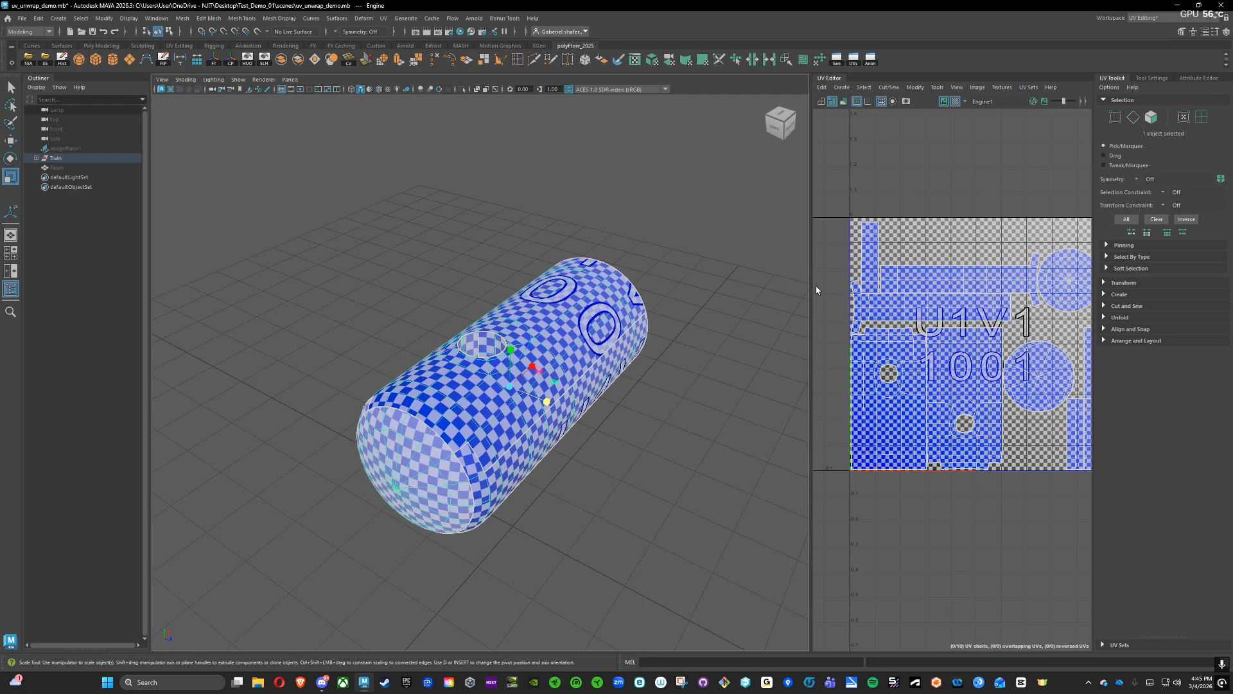
pyautogui.click(383, 18)
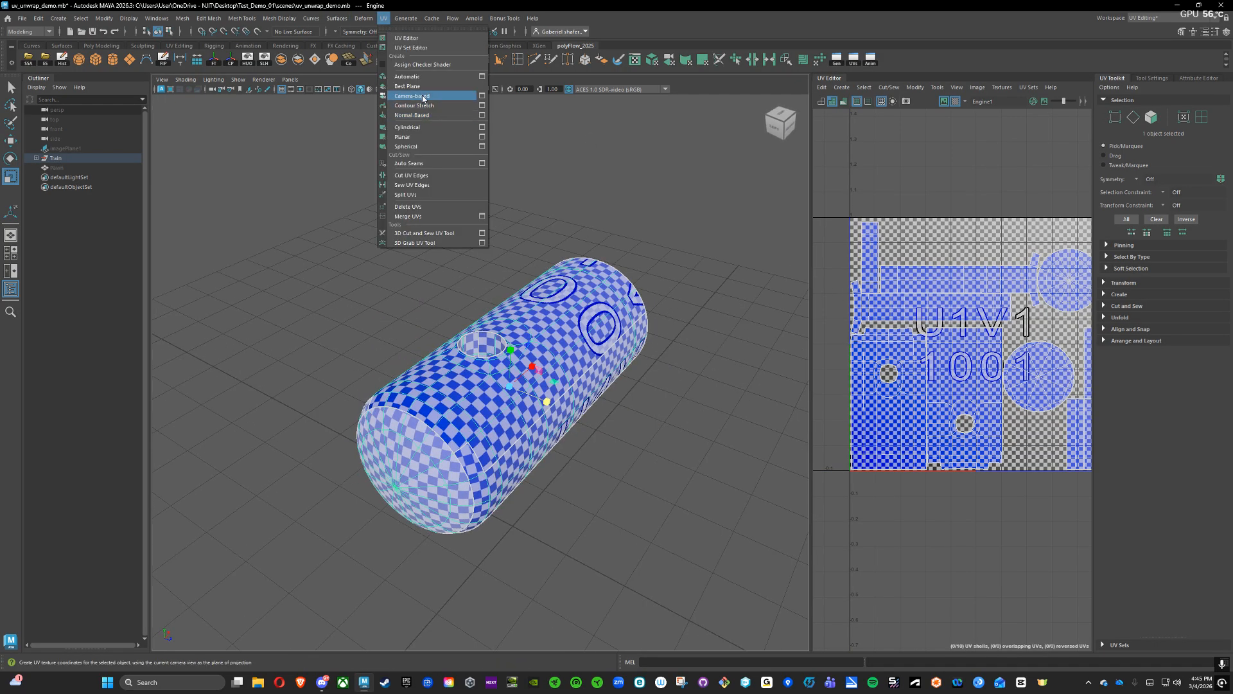
pyautogui.click(411, 207)
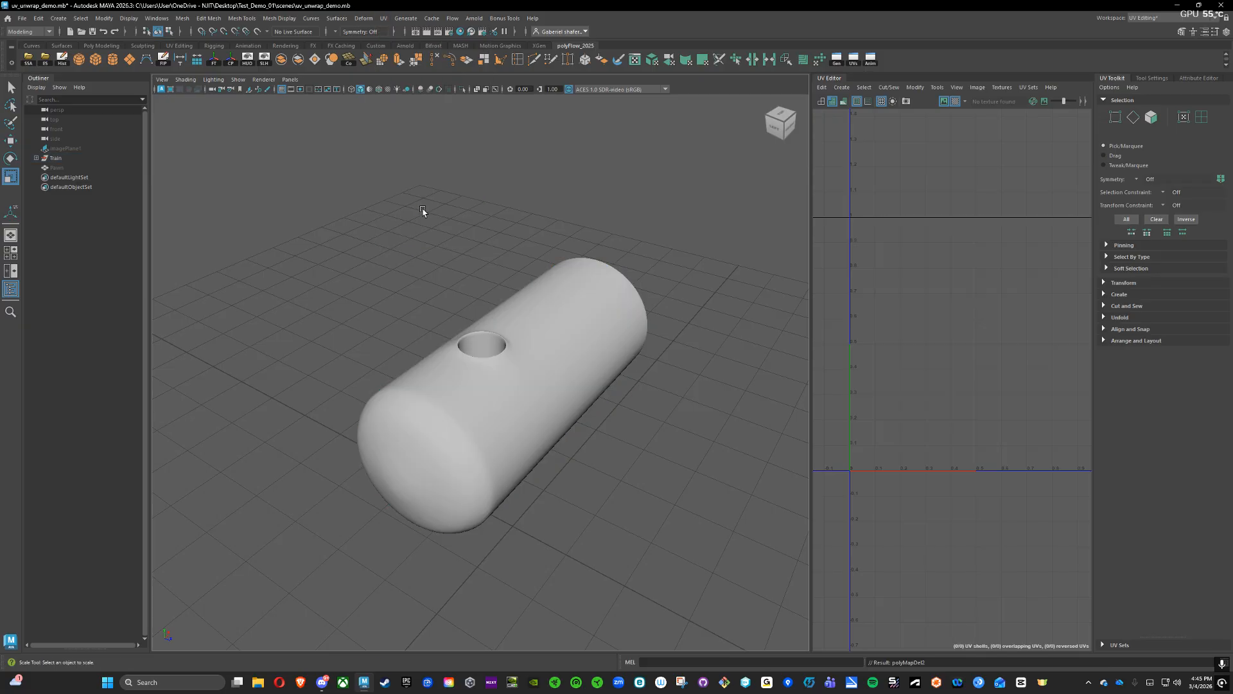
# - Apply a camera-based UV projection to the Engine body without creating a new UV set, and switch to edge selection
pyautogui.click(572, 299)
pyautogui.keyDown('alt'); pyautogui.moveTo(718, 200); pyautogui.dragTo(684, 175); pyautogui.keyUp('alt')
pyautogui.click(669, 61)
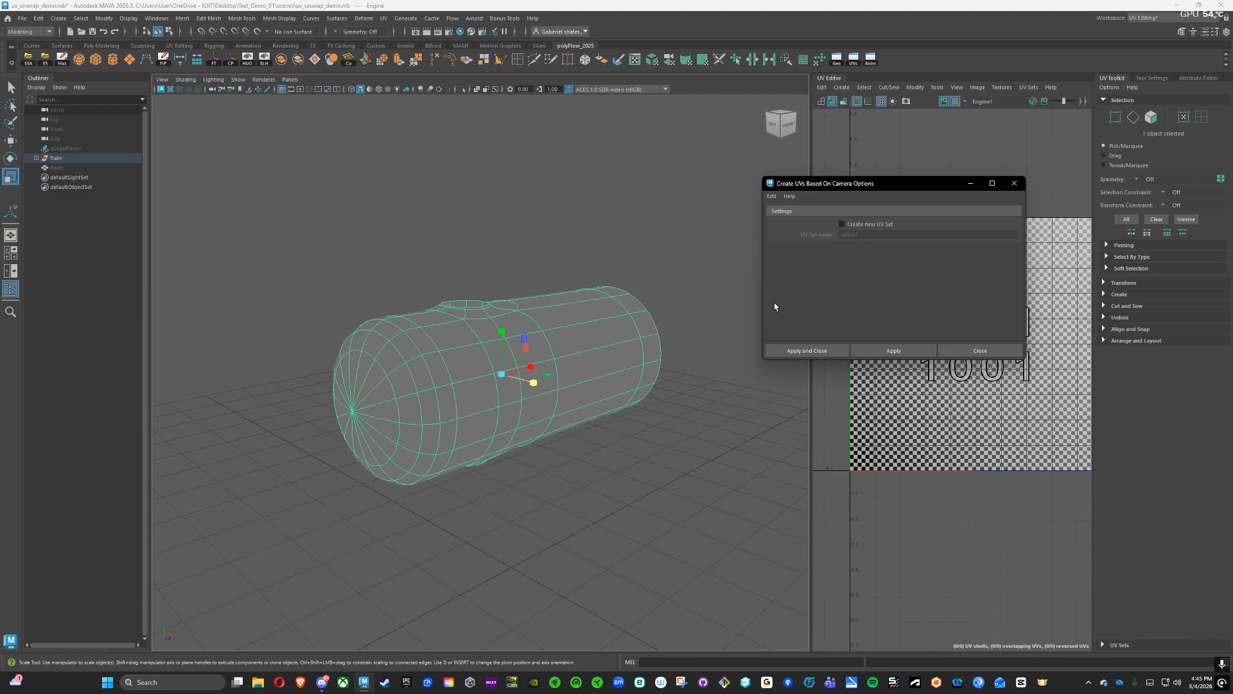
pyautogui.click(789, 352)
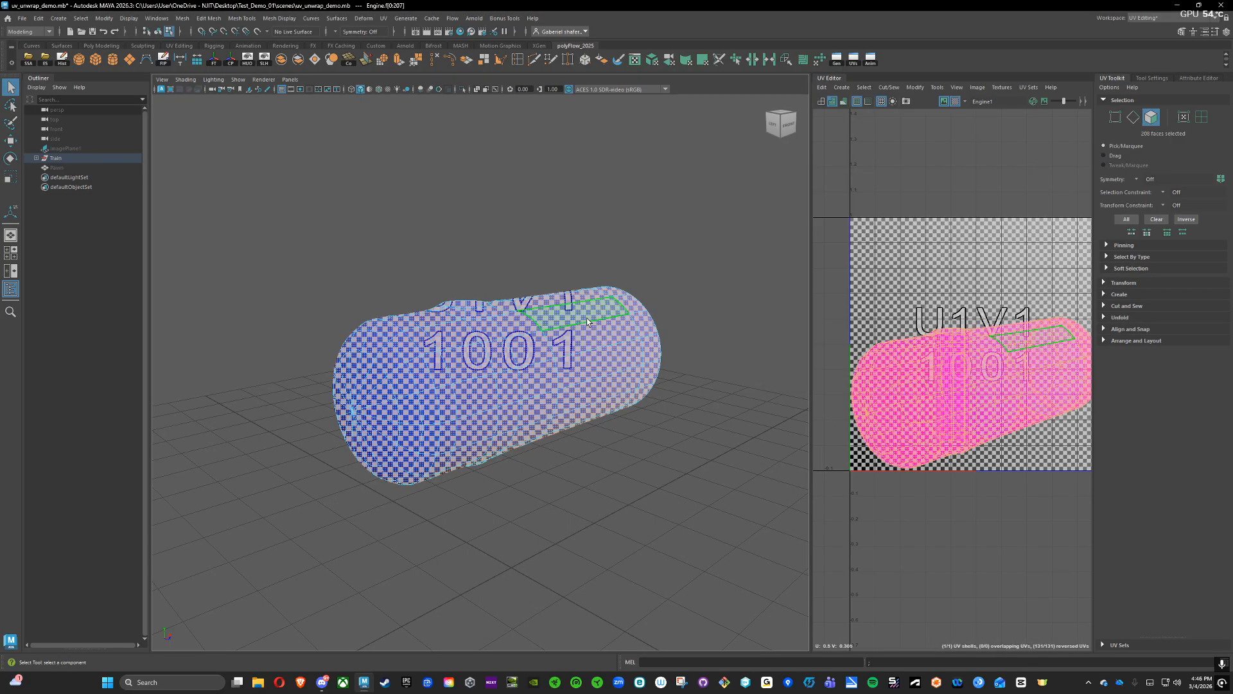
pyautogui.moveTo(587, 318); pyautogui.dragTo(589, 294, button='right')
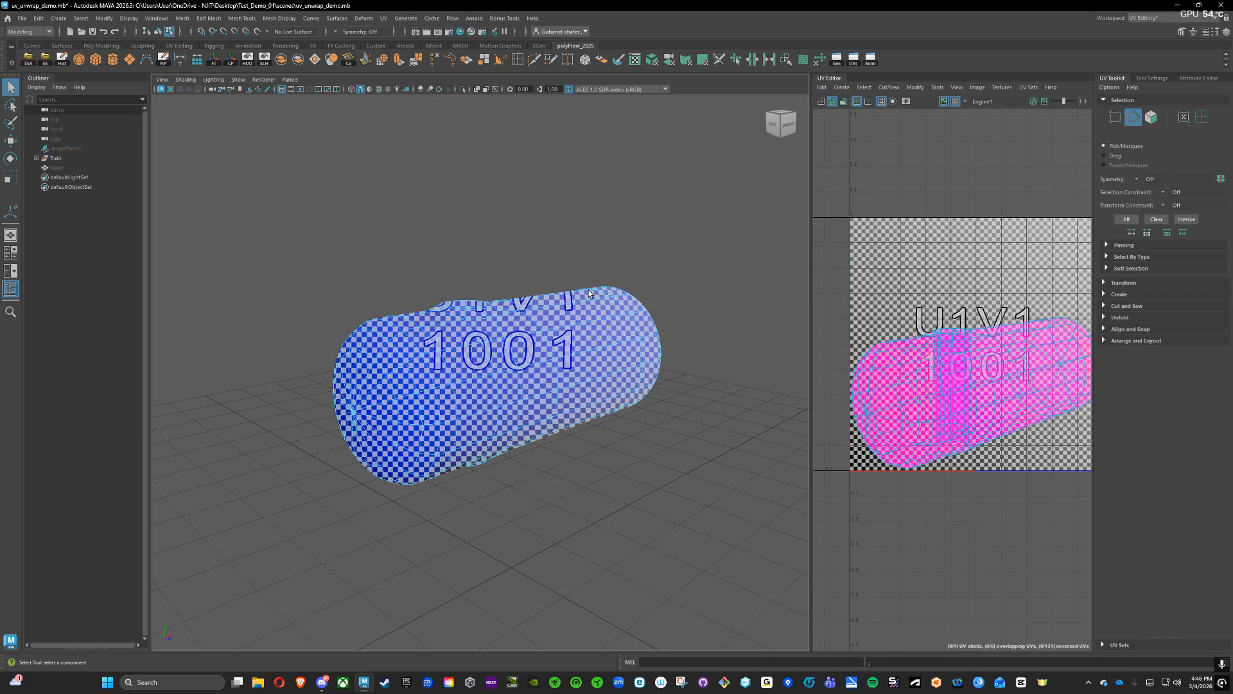
pyautogui.keyDown('alt'); pyautogui.moveTo(544, 208); pyautogui.dragTo(572, 237); pyautogui.keyUp('alt')
# - Compare the Engine body with the UV shell shading and the checker map each switched off and back on
pyautogui.click(822, 105)
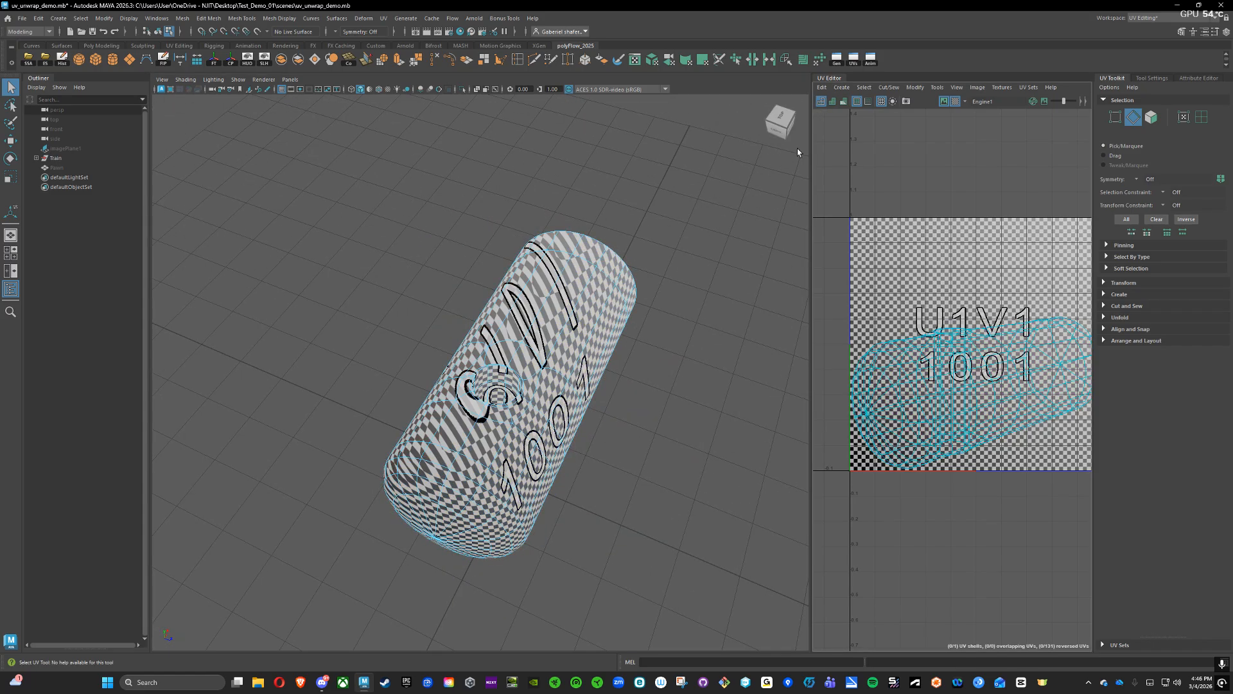
pyautogui.click(833, 102)
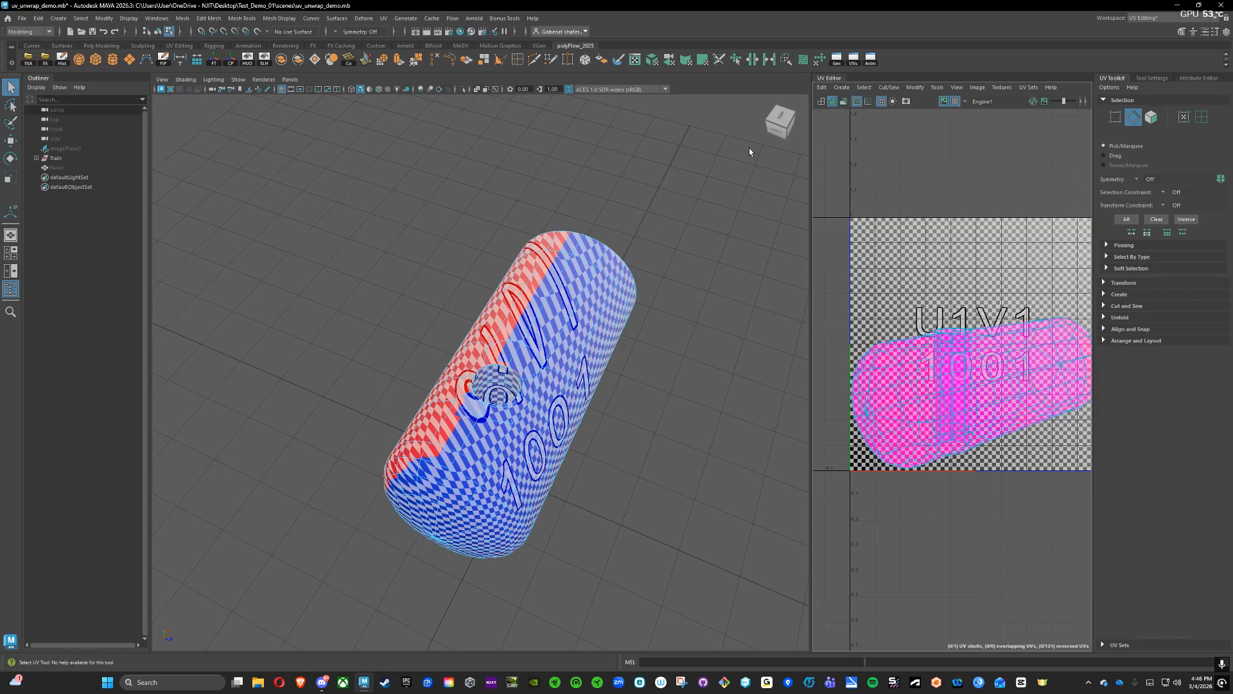
pyautogui.click(958, 103)
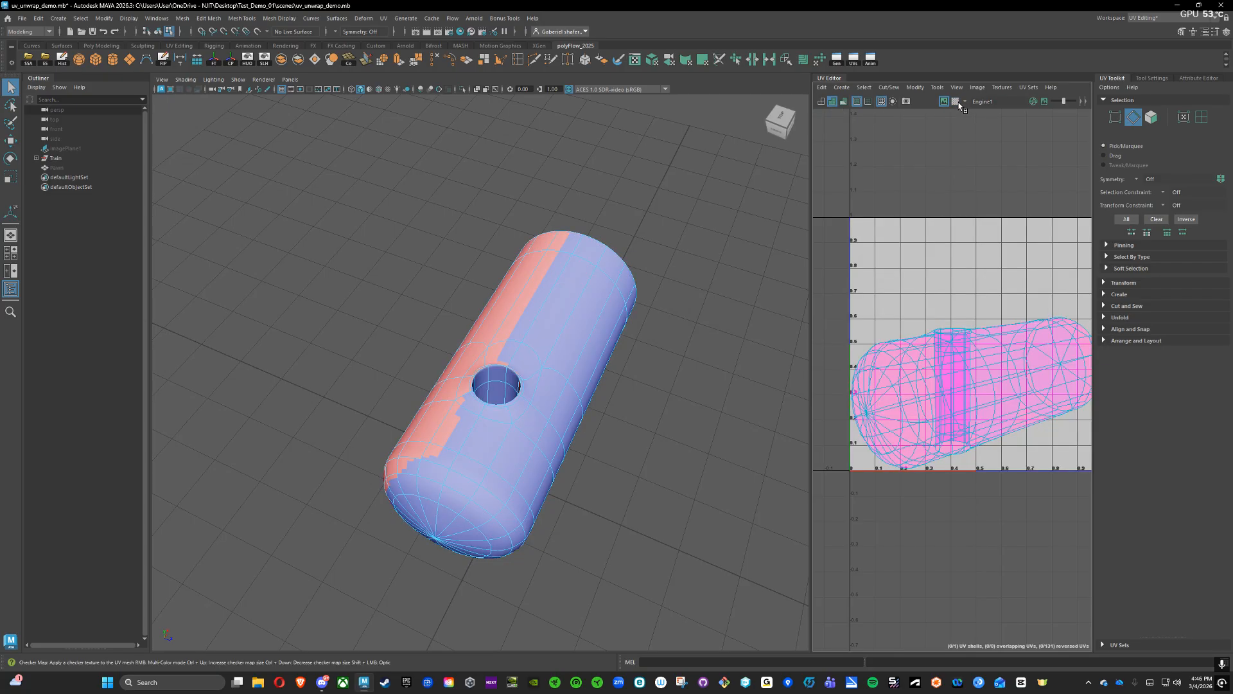
pyautogui.click(958, 103)
# - Examine the checker pattern for stretching along the body's sides, on the rounded end and around the funnel hole
pyautogui.keyDown('alt'); pyautogui.moveTo(721, 278); pyautogui.dragTo(655, 250); pyautogui.keyUp('alt')
pyautogui.scroll(5, 581, 334)
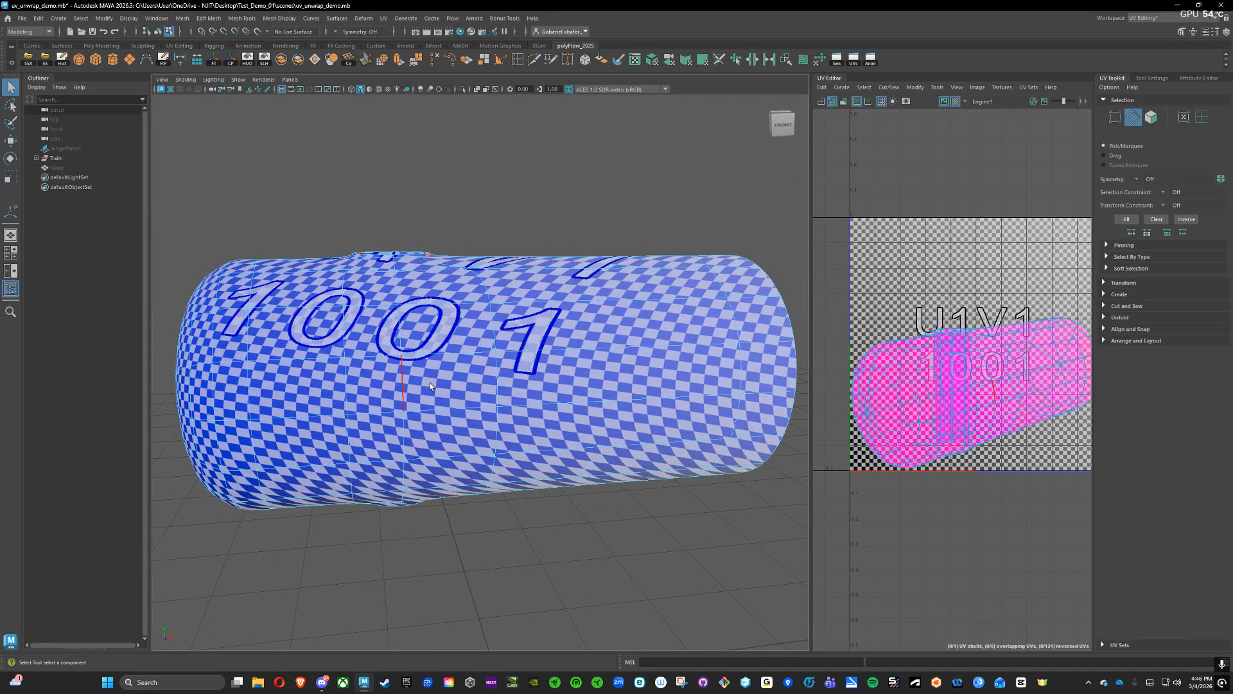
pyautogui.keyDown('alt'); pyautogui.moveTo(573, 366); pyautogui.dragTo(441, 330); pyautogui.keyUp('alt')
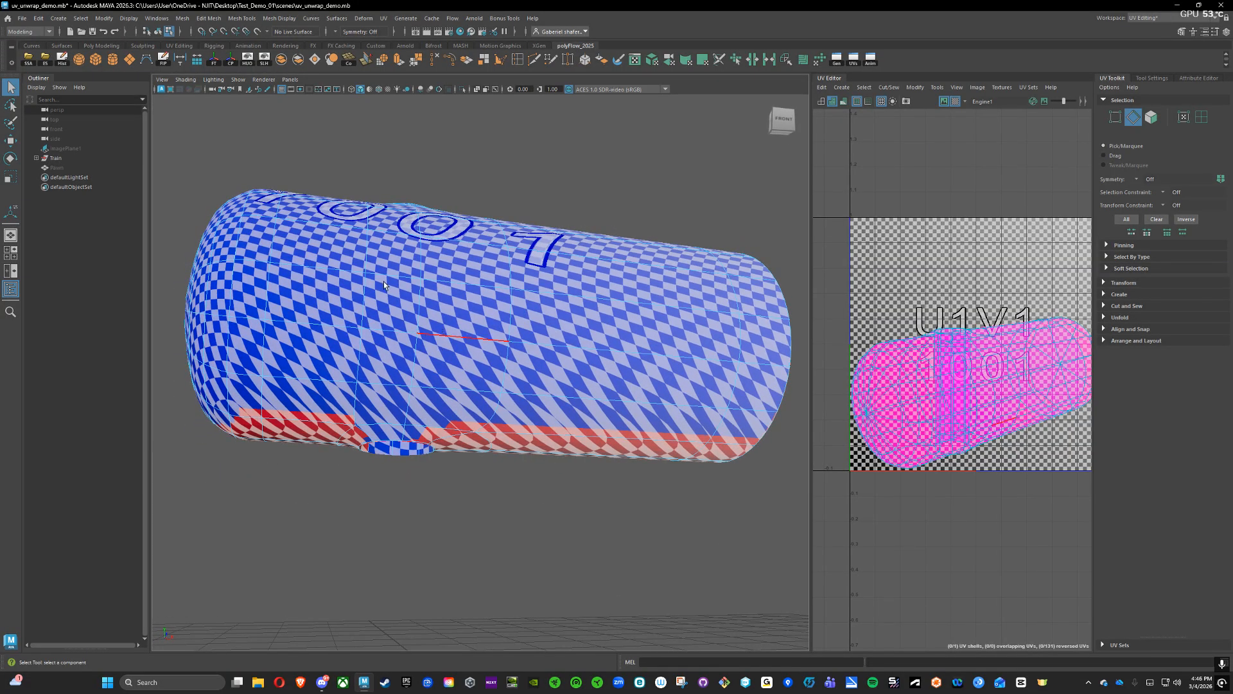
pyautogui.keyDown('alt'); pyautogui.moveTo(384, 282); pyautogui.dragTo(465, 298); pyautogui.keyUp('alt')
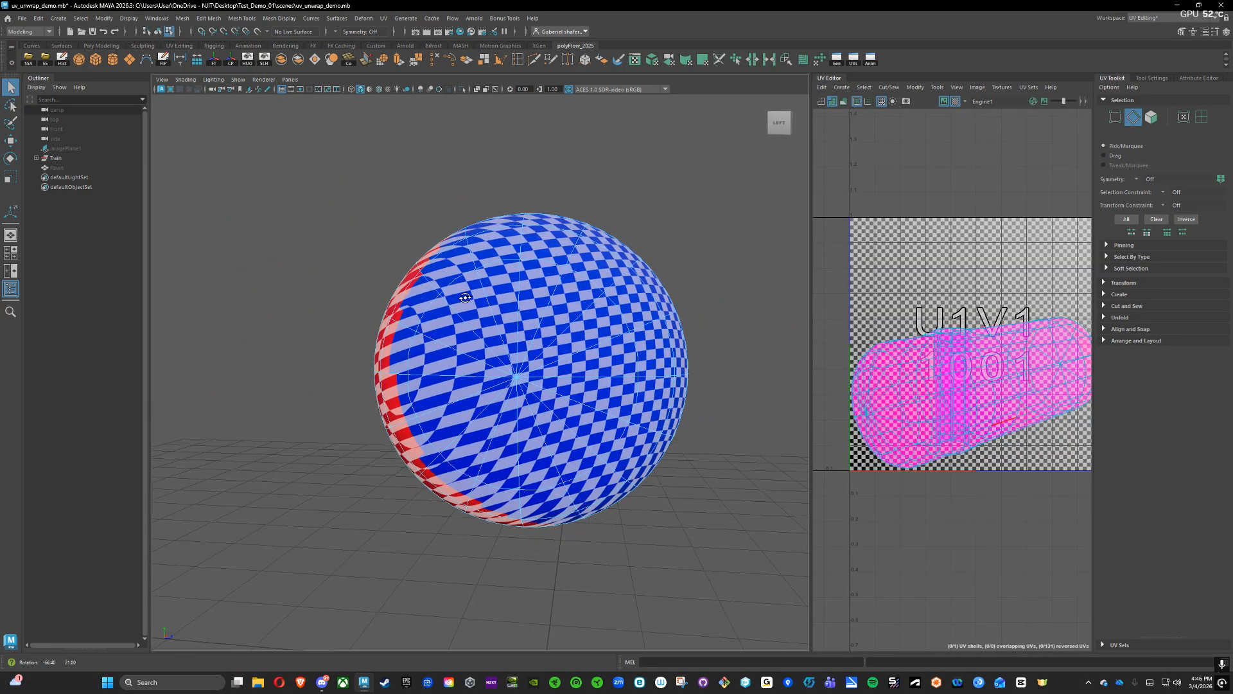
pyautogui.click(504, 283)
pyautogui.keyDown('alt'); pyautogui.moveTo(632, 173); pyautogui.dragTo(587, 186); pyautogui.keyUp('alt')
pyautogui.rightClick(556, 297)
pyautogui.moveTo(566, 278); pyautogui.dragTo(566, 273, button='right')
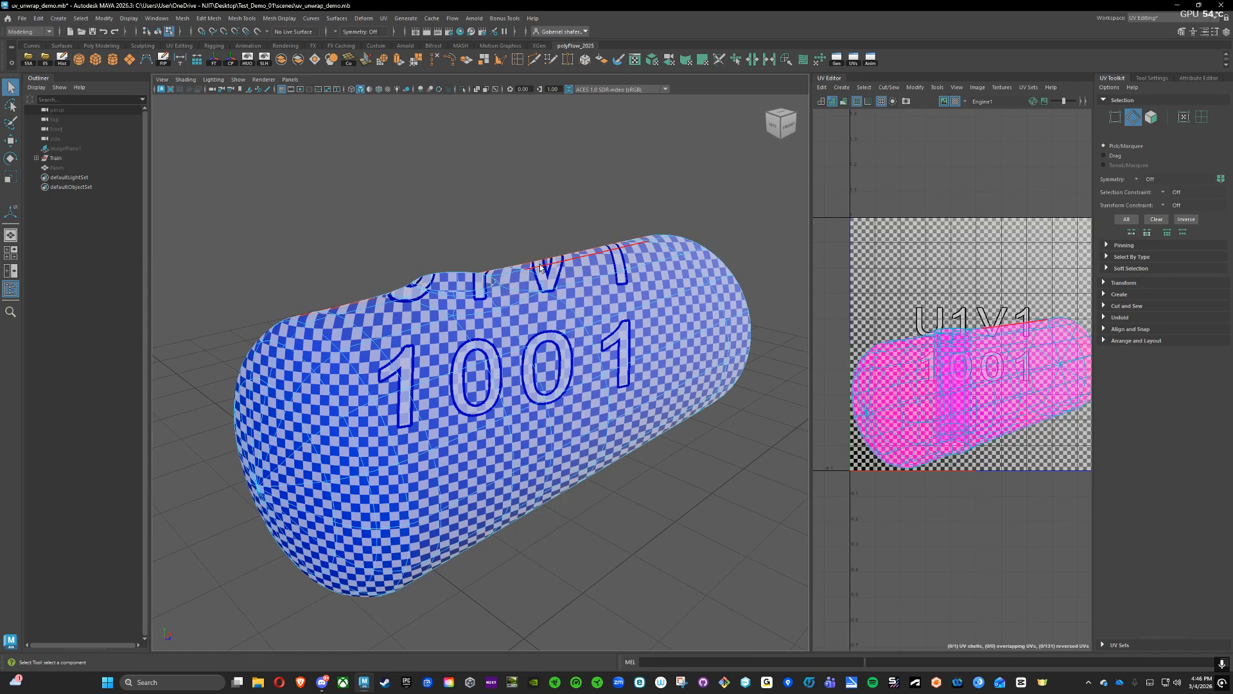
pyautogui.keyDown('alt'); pyautogui.moveTo(517, 212); pyautogui.dragTo(458, 273); pyautogui.keyUp('alt')
pyautogui.keyDown('alt'); pyautogui.moveTo(458, 273); pyautogui.dragTo(627, 311, button='right'); pyautogui.keyUp('alt')
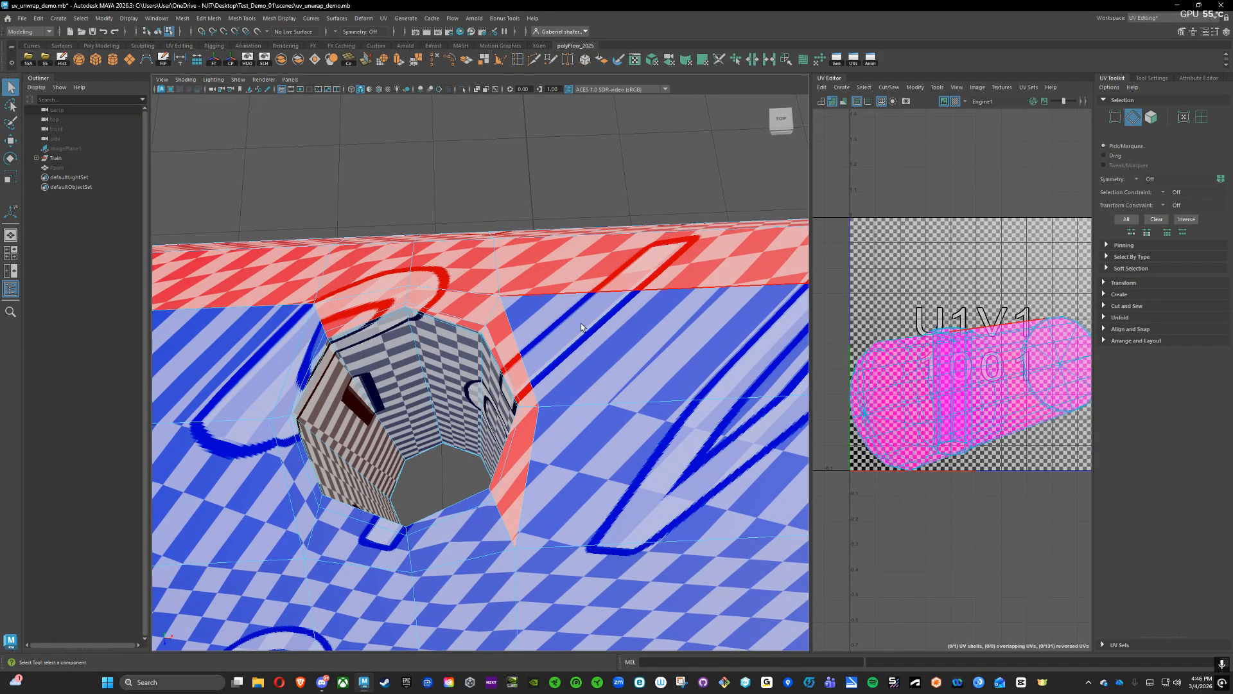
pyautogui.keyDown('alt'); pyautogui.moveTo(592, 338); pyautogui.dragTo(562, 348, button='right'); pyautogui.keyUp('alt')
pyautogui.keyDown('alt'); pyautogui.moveTo(580, 337); pyautogui.dragTo(530, 334, button='middle'); pyautogui.keyUp('alt')
pyautogui.keyDown('alt'); pyautogui.moveTo(546, 327); pyautogui.dragTo(475, 331, button='right'); pyautogui.keyUp('alt')
pyautogui.keyDown('alt'); pyautogui.moveTo(443, 347); pyautogui.dragTo(525, 366); pyautogui.keyUp('alt')
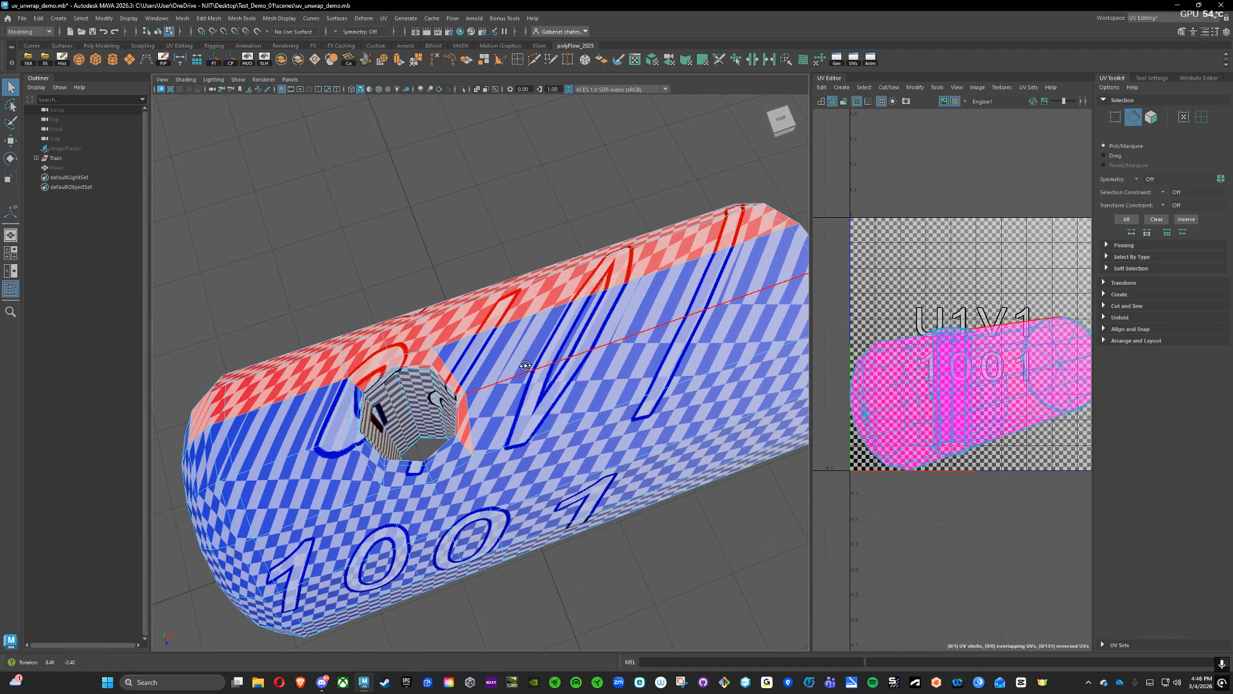
# - Turn off the UV shell shading and the checker map to show the Engine body in plain grey with its edges
pyautogui.click(822, 103)
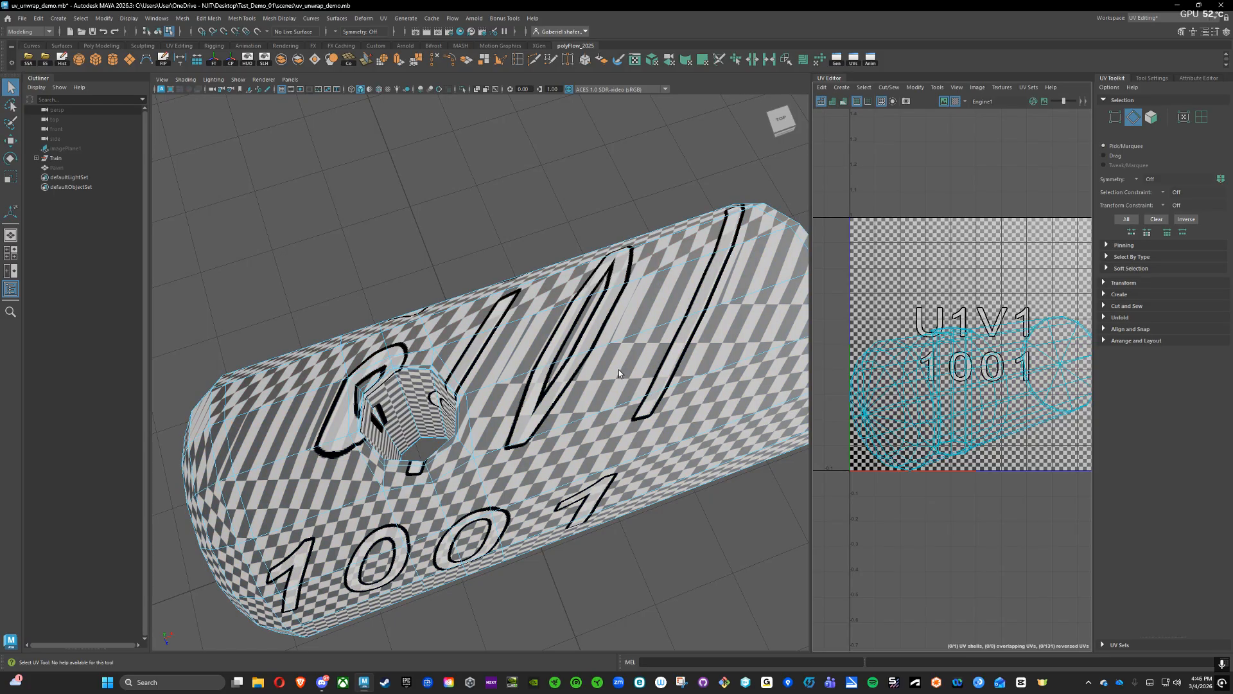
pyautogui.click(956, 103)
pyautogui.keyDown('alt'); pyautogui.moveTo(578, 331); pyautogui.dragTo(422, 292); pyautogui.keyUp('alt')
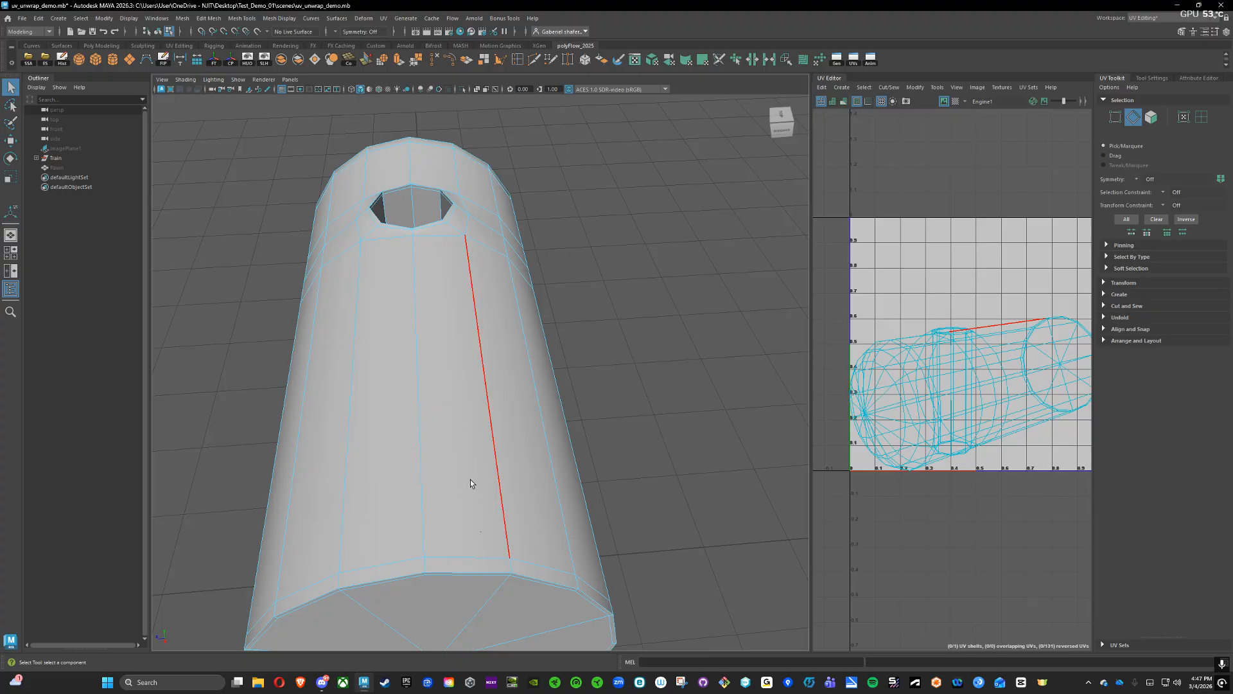
pyautogui.keyDown('alt'); pyautogui.moveTo(370, 432); pyautogui.dragTo(407, 407); pyautogui.keyUp('alt')
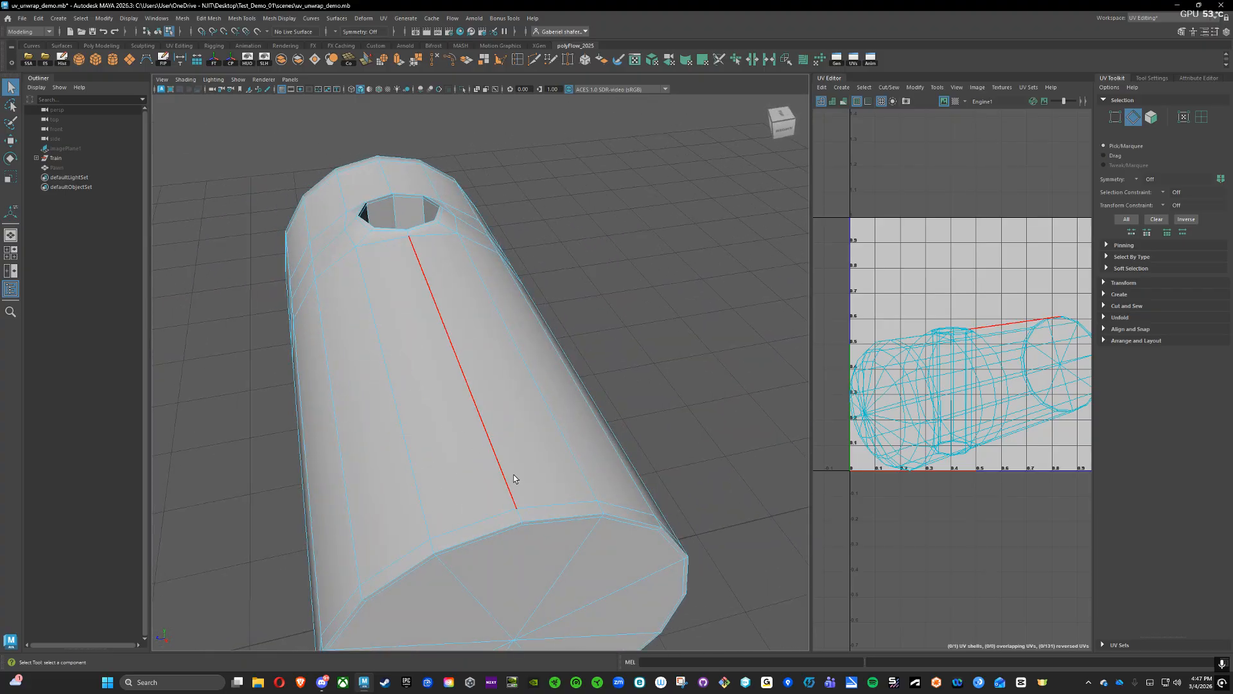
pyautogui.keyDown('alt'); pyautogui.moveTo(490, 462); pyautogui.dragTo(618, 469); pyautogui.keyUp('alt')
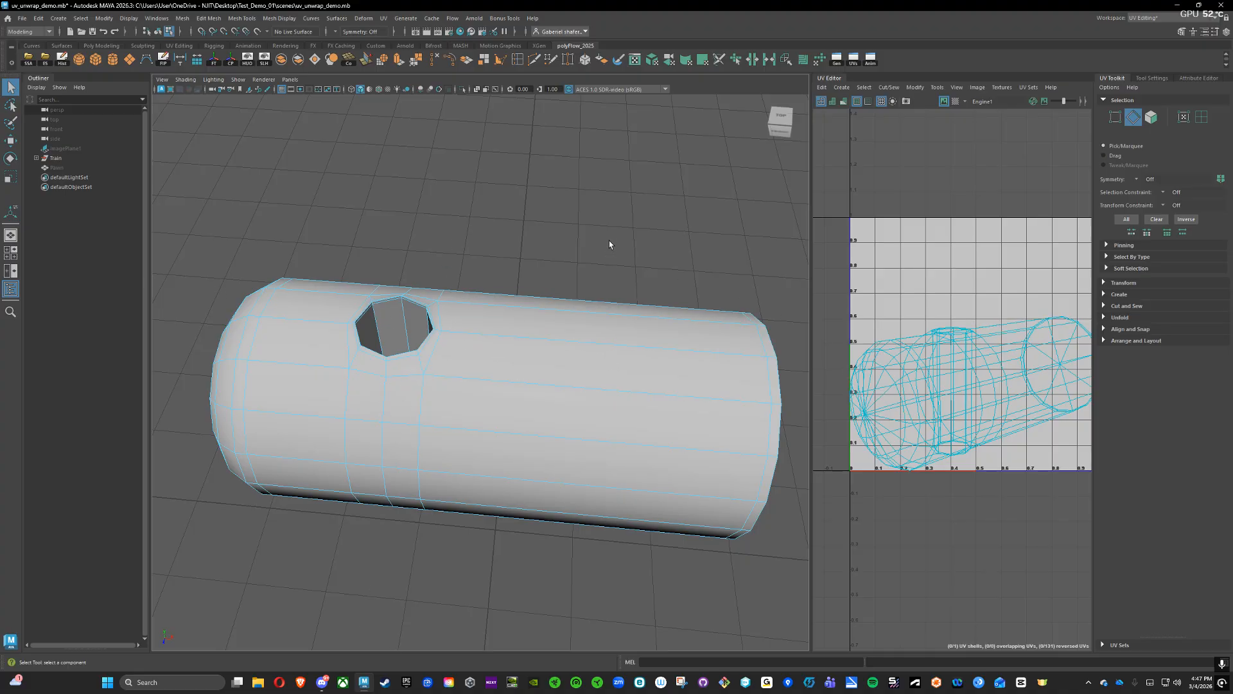
pyautogui.keyDown('alt'); pyautogui.moveTo(611, 242); pyautogui.dragTo(538, 224); pyautogui.keyUp('alt')
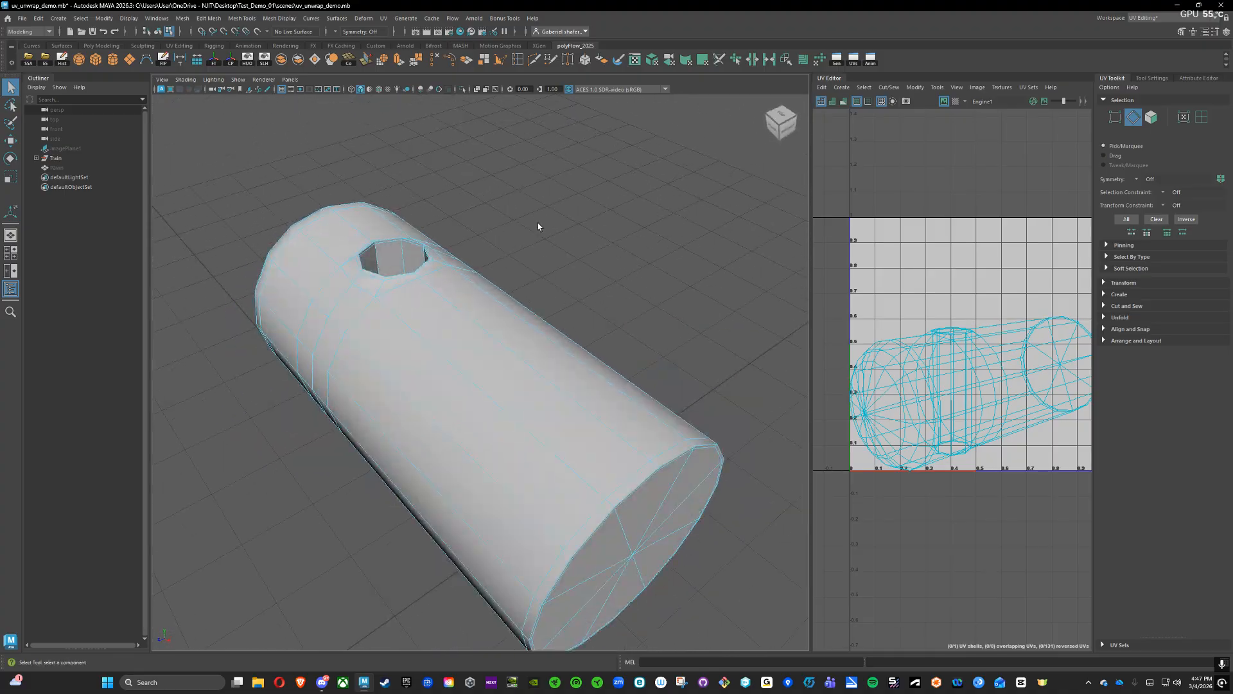
# - Select a straight line of seam edges along the top of the body, from the flat end's rim to the funnel hole
pyautogui.scroll(4, 560, 379)
pyautogui.keyDown('alt'); pyautogui.moveTo(562, 387); pyautogui.dragTo(408, 299, button='middle'); pyautogui.keyUp('alt')
pyautogui.scroll(2, 408, 305)
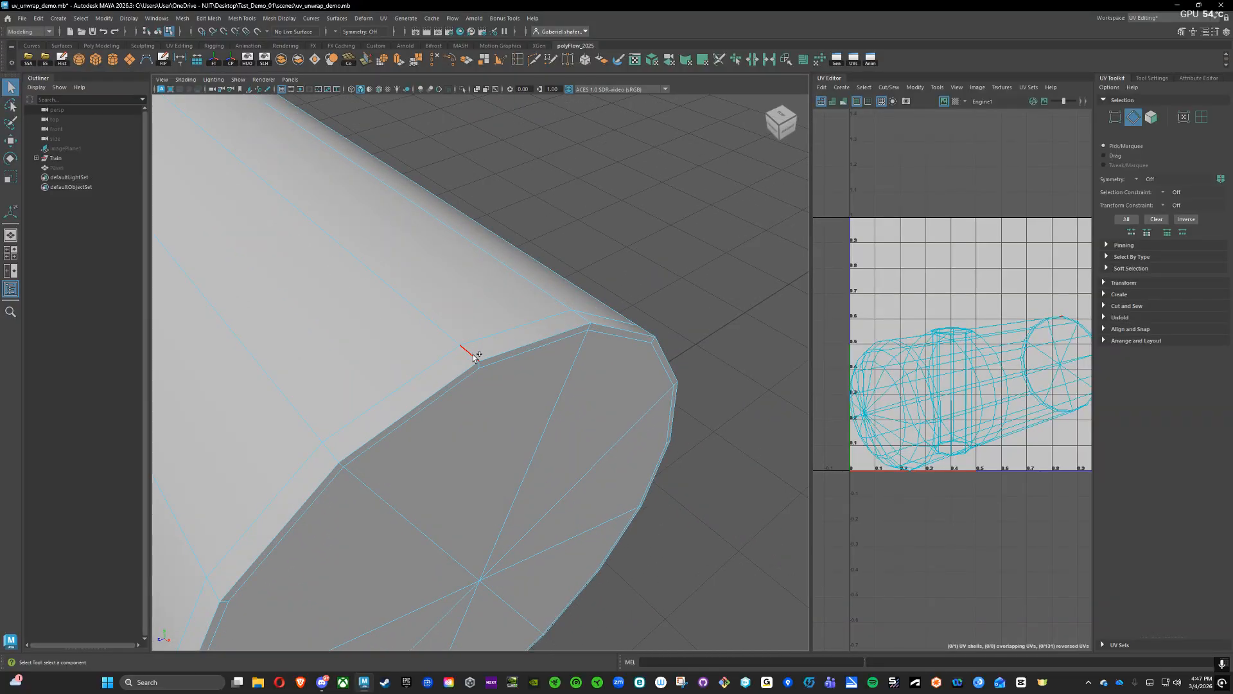
pyautogui.keyDown('shift'); pyautogui.click(474, 357); pyautogui.keyUp('shift')
pyautogui.keyDown('shift'); pyautogui.click(398, 293); pyautogui.keyUp('shift')
pyautogui.keyDown('alt'); pyautogui.moveTo(327, 218); pyautogui.dragTo(642, 411, button='middle'); pyautogui.keyUp('alt')
pyautogui.keyDown('alt'); pyautogui.moveTo(578, 289); pyautogui.dragTo(523, 413); pyautogui.keyUp('alt')
pyautogui.keyDown('alt'); pyautogui.moveTo(523, 413); pyautogui.dragTo(685, 416, button='right'); pyautogui.keyUp('alt')
pyautogui.keyDown('alt'); pyautogui.moveTo(629, 416); pyautogui.dragTo(533, 338, button='middle'); pyautogui.keyUp('alt')
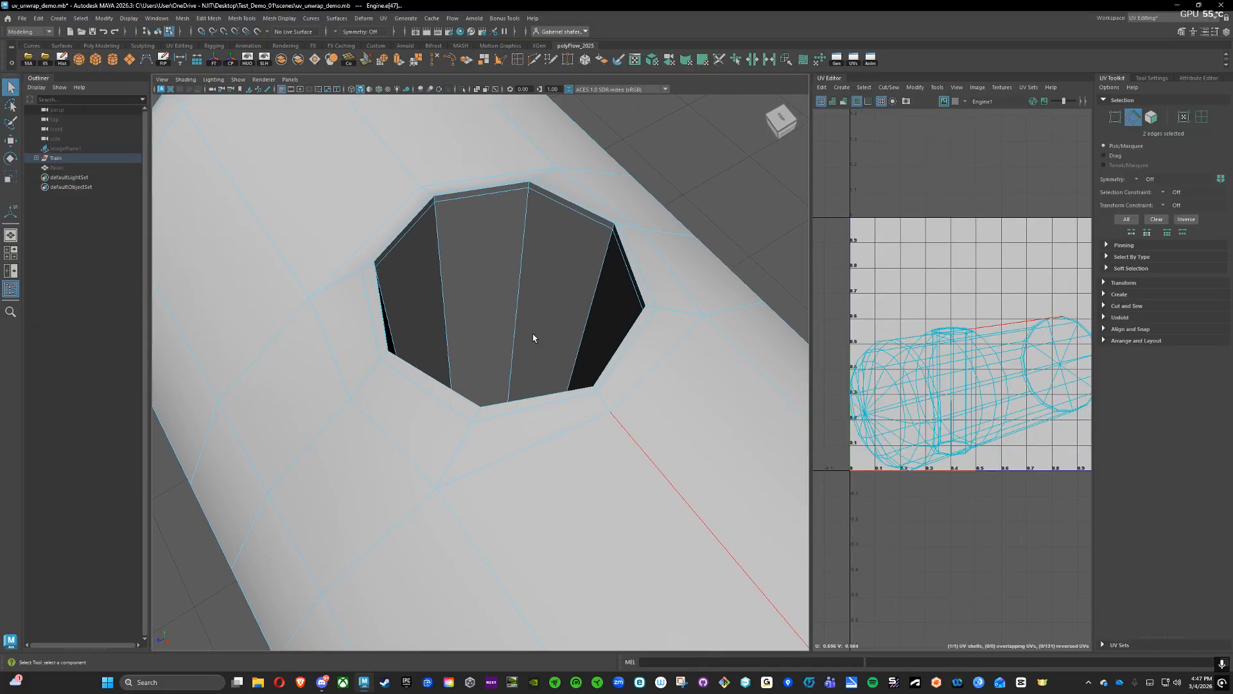
pyautogui.scroll(3, 533, 338)
pyautogui.keyDown('shift'); pyautogui.click(747, 439); pyautogui.keyUp('shift')
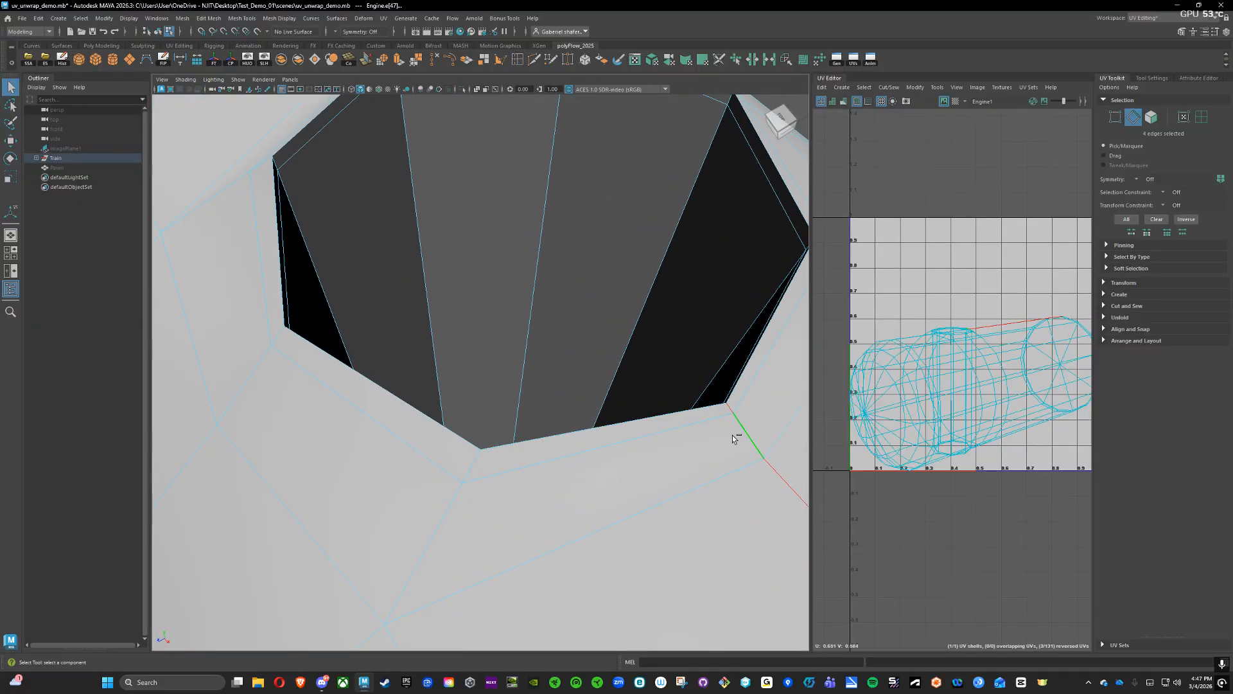
# - Add the full edge loop around the funnel hole's upper rim to the seam selection
pyautogui.keyDown('shift'); pyautogui.click(701, 411); pyautogui.keyUp('shift')
pyautogui.keyDown('shift'); pyautogui.doubleClick(702, 411); pyautogui.keyUp('shift')
pyautogui.keyDown('shift'); pyautogui.click(421, 270); pyautogui.keyUp('shift')
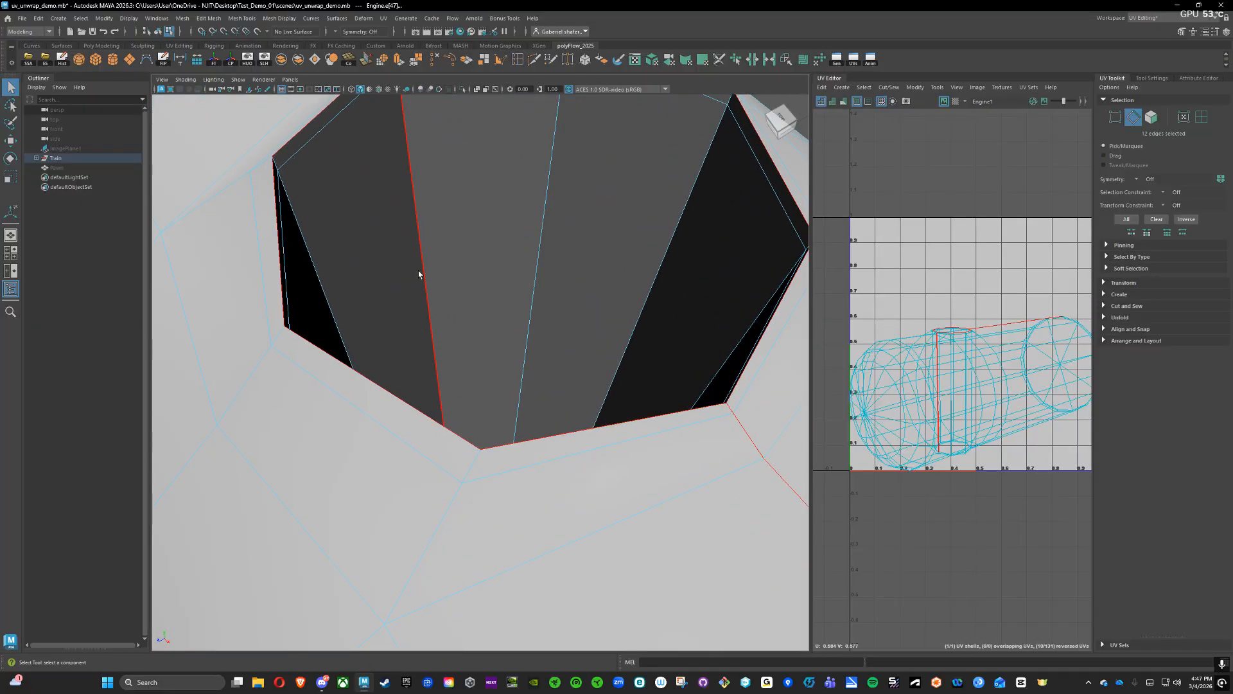
pyautogui.keyDown('alt'); pyautogui.moveTo(419, 270); pyautogui.dragTo(394, 324); pyautogui.keyUp('alt')
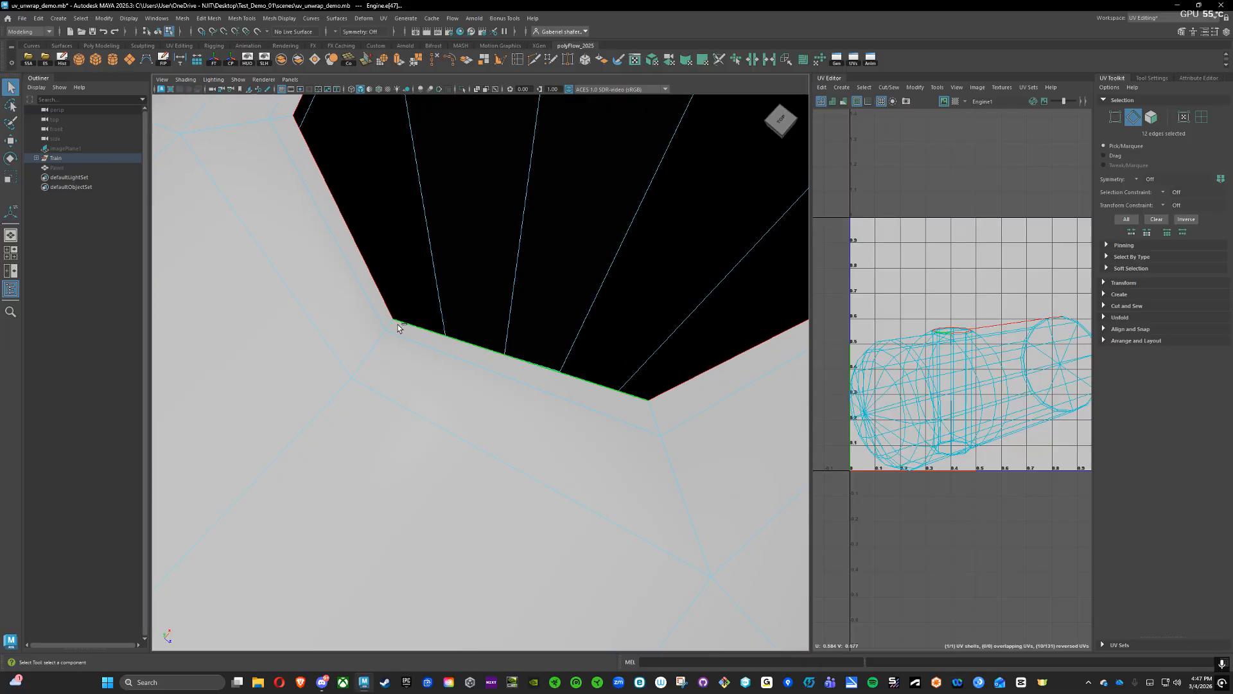
# - Continue the straight line of seam edges along the top of the body, from the funnel hole to the rounded end
pyautogui.keyDown('shift'); pyautogui.click(377, 358); pyautogui.keyUp('shift')
pyautogui.keyDown('shift'); pyautogui.click(374, 357); pyautogui.keyUp('shift')
pyautogui.keyDown('shift'); pyautogui.click(355, 382); pyautogui.keyUp('shift')
pyautogui.keyDown('alt'); pyautogui.moveTo(398, 342); pyautogui.dragTo(269, 339, button='right'); pyautogui.keyUp('alt')
pyautogui.keyDown('alt'); pyautogui.moveTo(298, 378); pyautogui.dragTo(448, 288, button='middle'); pyautogui.keyUp('alt')
pyautogui.keyDown('alt'); pyautogui.moveTo(476, 388); pyautogui.dragTo(402, 242); pyautogui.keyUp('alt')
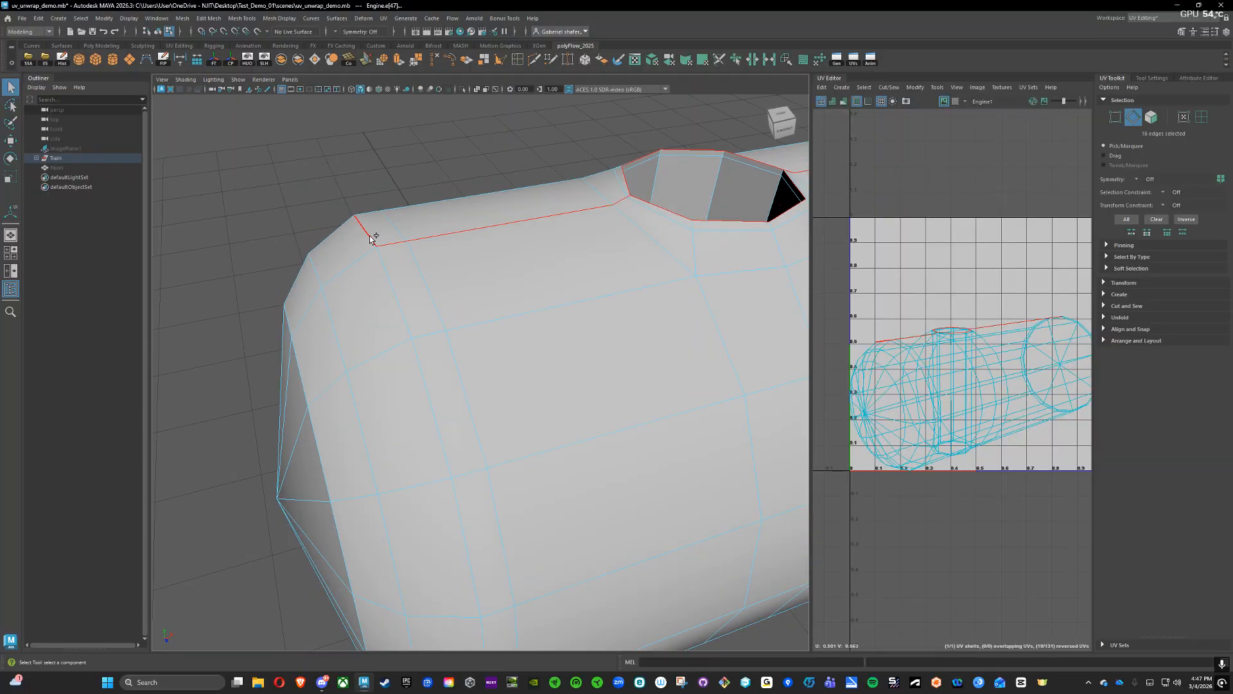
# - Add the full edge loops around the start of the rounded end and around the flat end's rim to the seam selection
pyautogui.keyDown('shift'); pyautogui.doubleClick(371, 239); pyautogui.keyUp('shift')
pyautogui.keyDown('alt'); pyautogui.moveTo(492, 267); pyautogui.dragTo(380, 172); pyautogui.keyUp('alt')
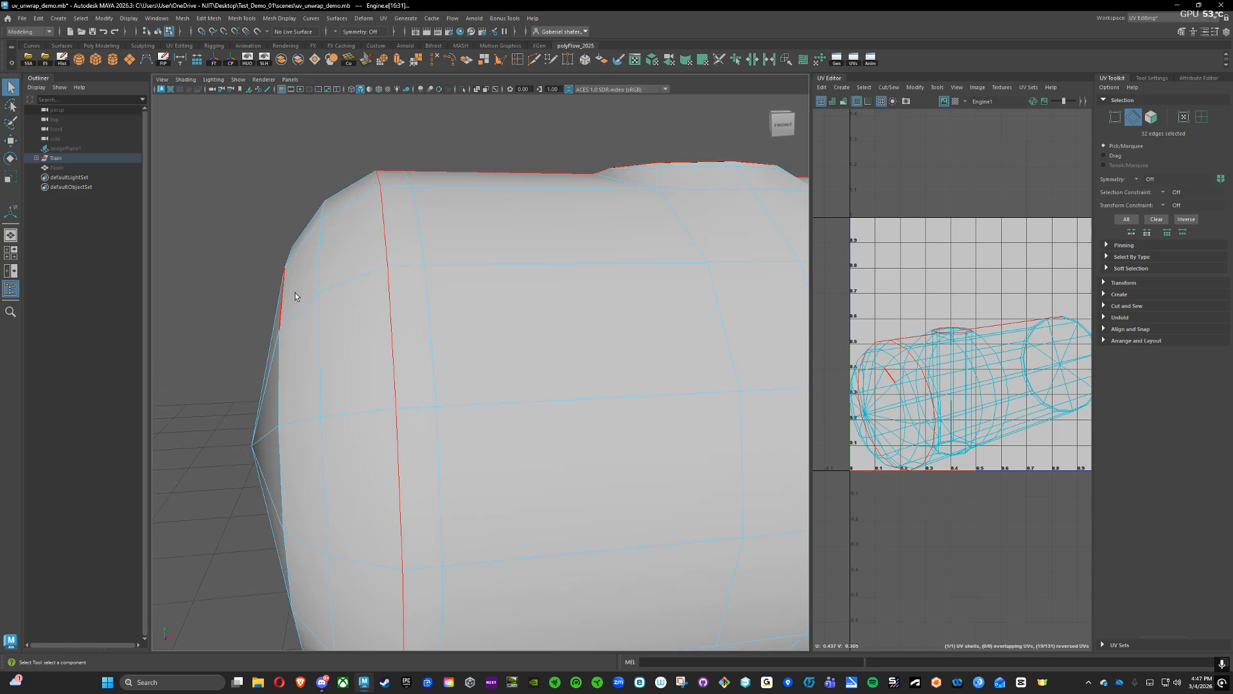
pyautogui.keyDown('alt'); pyautogui.moveTo(294, 293); pyautogui.dragTo(551, 226); pyautogui.keyUp('alt')
pyautogui.keyDown('alt'); pyautogui.moveTo(551, 283); pyautogui.dragTo(635, 325, button='right'); pyautogui.keyUp('alt')
pyautogui.keyDown('alt'); pyautogui.moveTo(636, 325); pyautogui.dragTo(591, 309, button='middle'); pyautogui.keyUp('alt')
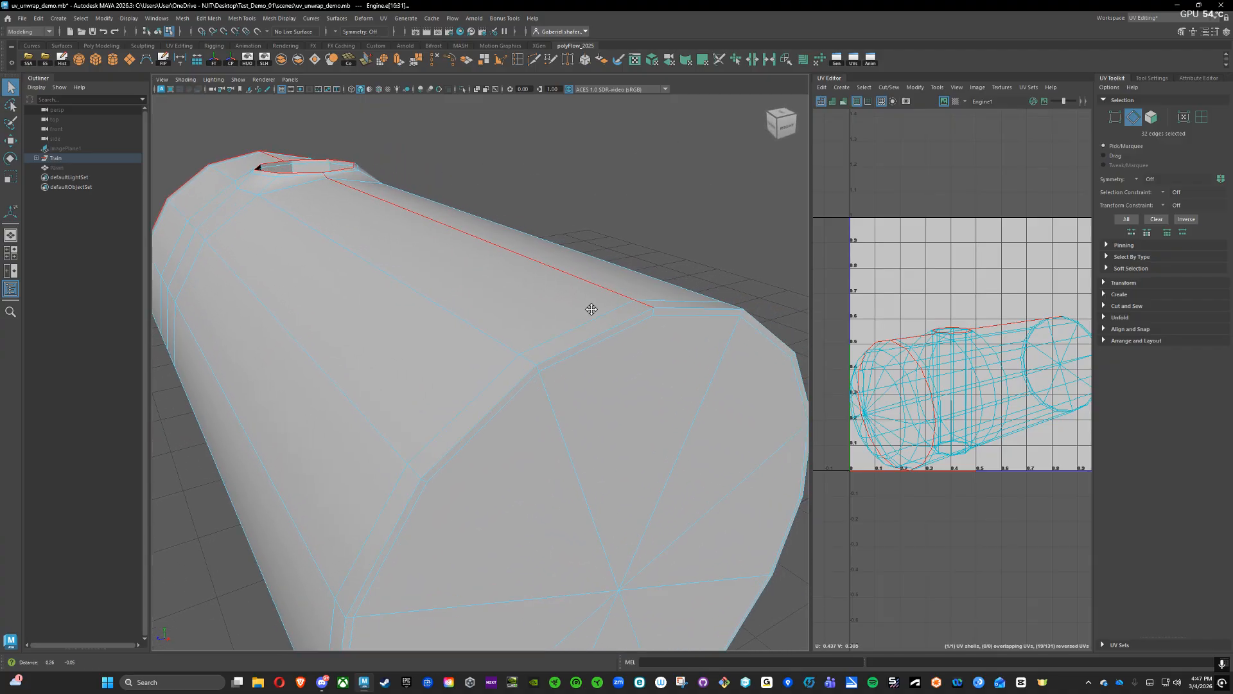
pyautogui.keyDown('shift'); pyautogui.doubleClick(630, 319); pyautogui.keyUp('shift')
pyautogui.keyDown('alt'); pyautogui.moveTo(587, 228); pyautogui.dragTo(660, 234); pyautogui.keyUp('alt')
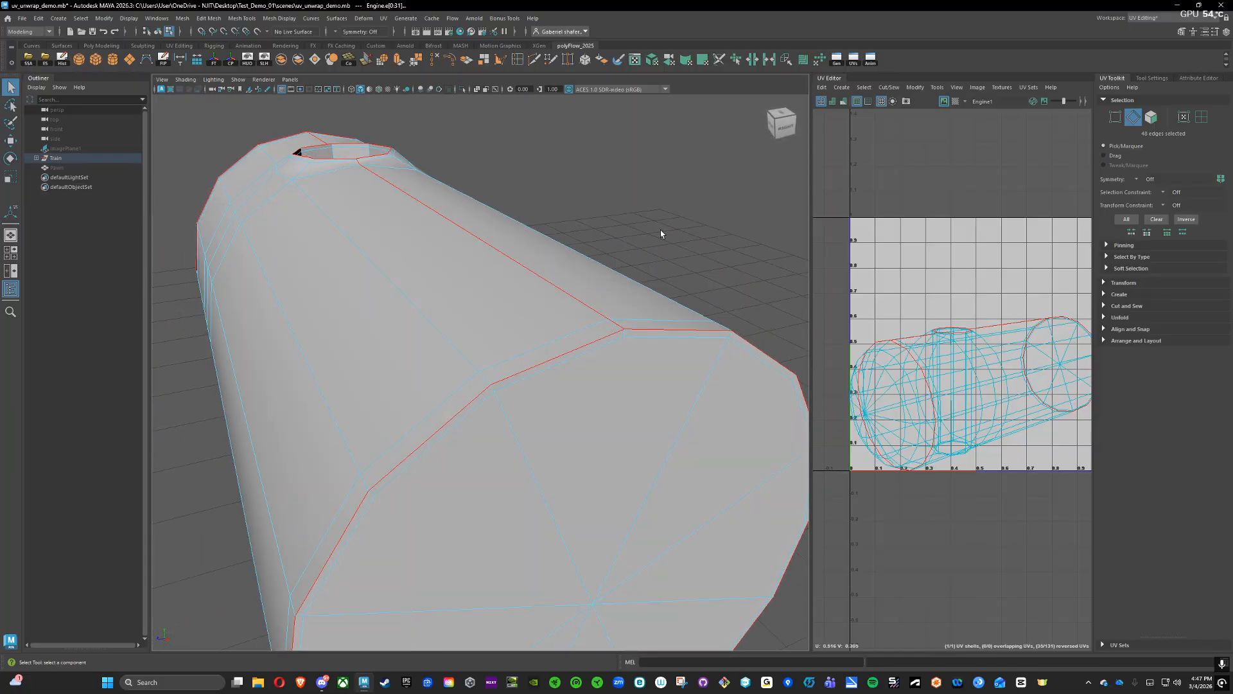
pyautogui.scroll(-3, 541, 353)
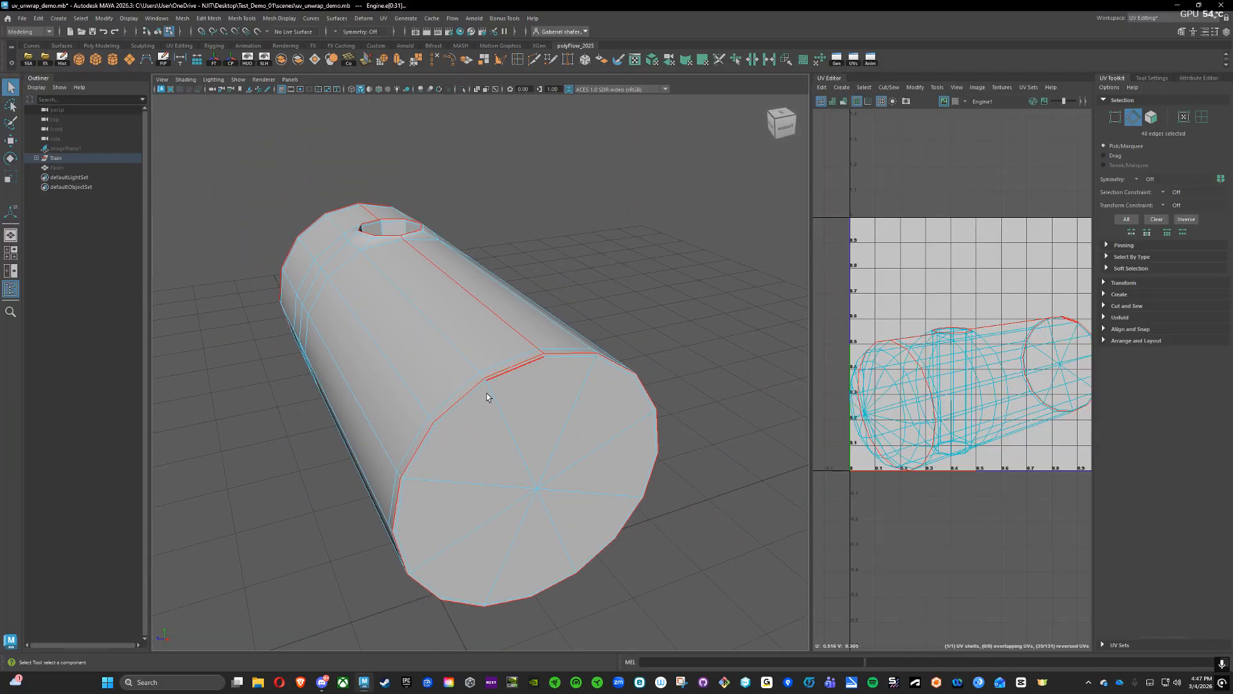
# - Add the full edge loop around the hole's rim on the underside of the body to the seam selection
pyautogui.keyDown('alt'); pyautogui.moveTo(592, 252); pyautogui.dragTo(521, 293); pyautogui.keyUp('alt')
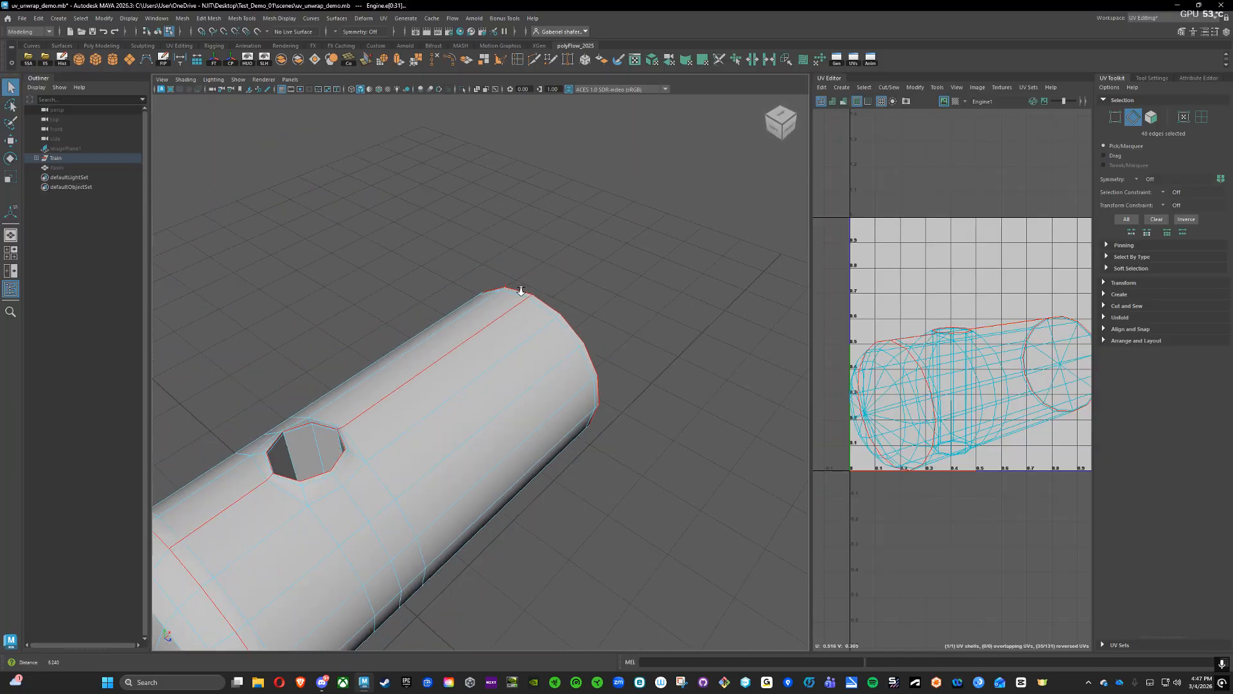
pyautogui.scroll(-4, 514, 296)
pyautogui.keyDown('alt'); pyautogui.moveTo(360, 308); pyautogui.dragTo(445, 210, button='middle'); pyautogui.keyUp('alt')
pyautogui.scroll(4, 457, 301)
pyautogui.keyDown('alt'); pyautogui.moveTo(458, 384); pyautogui.dragTo(368, 333); pyautogui.keyUp('alt')
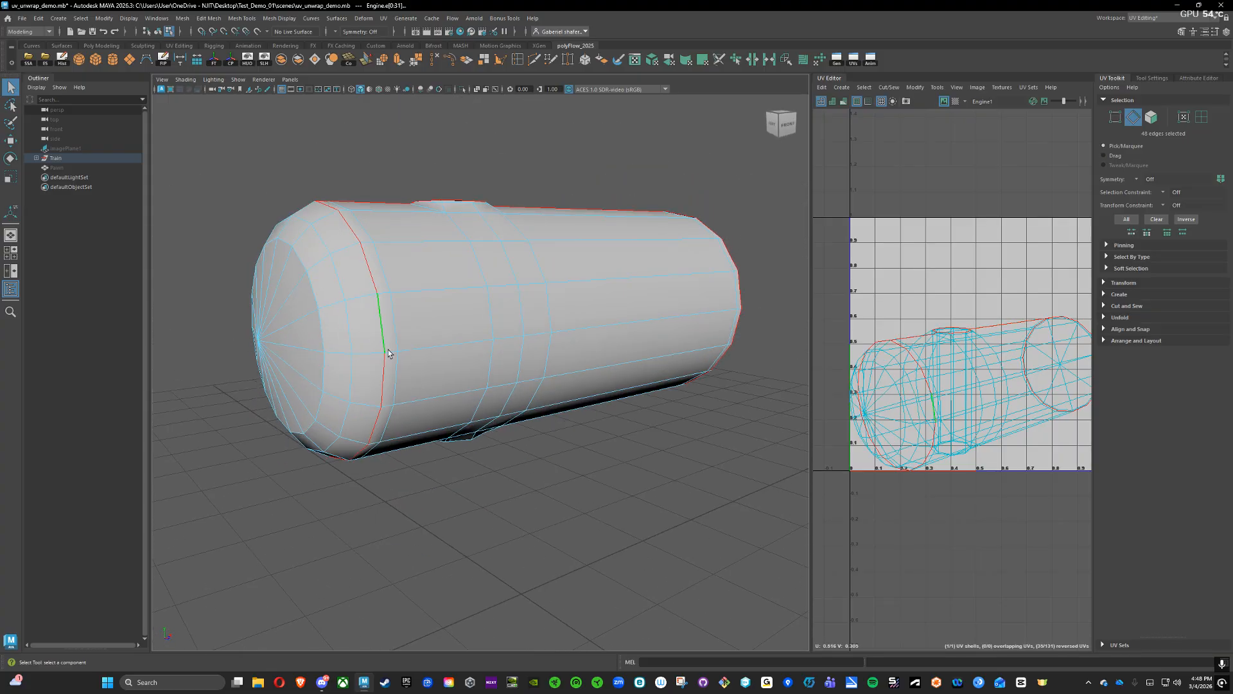
pyautogui.keyDown('alt'); pyautogui.moveTo(448, 347); pyautogui.dragTo(418, 241); pyautogui.keyUp('alt')
pyautogui.keyDown('alt'); pyautogui.moveTo(311, 294); pyautogui.dragTo(405, 257, button='right'); pyautogui.keyUp('alt')
pyautogui.keyDown('alt'); pyautogui.moveTo(404, 257); pyautogui.dragTo(489, 324, button='middle'); pyautogui.keyUp('alt')
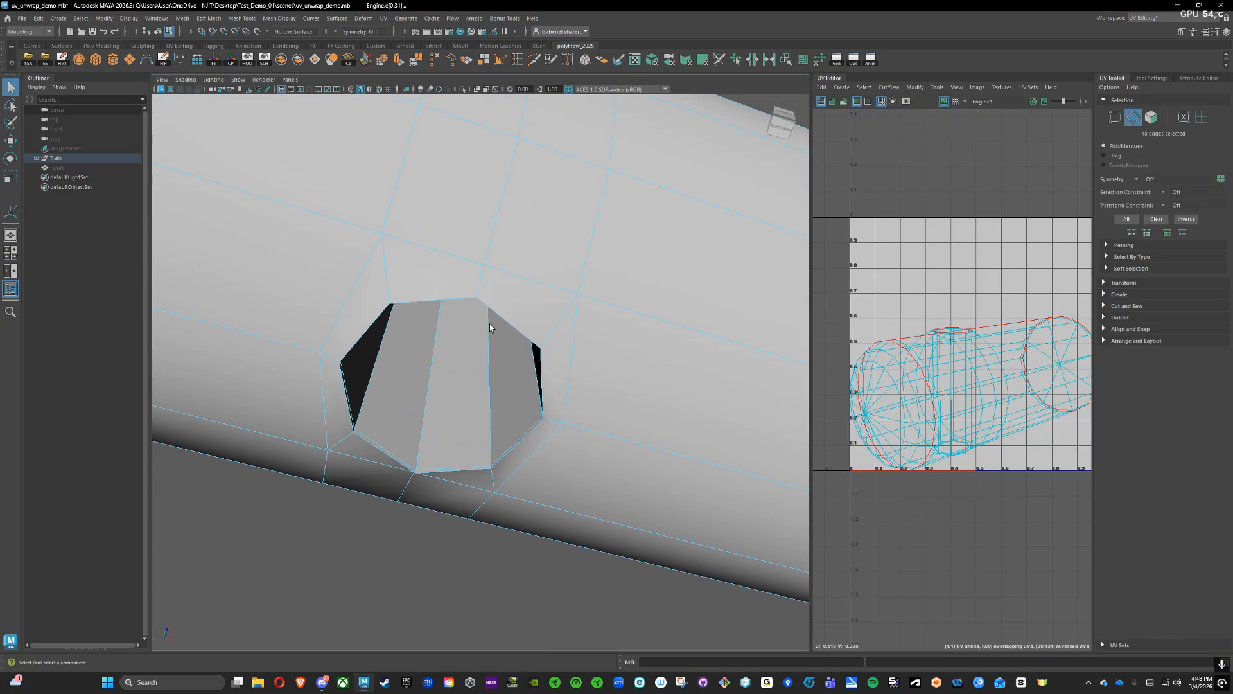
pyautogui.scroll(4, 476, 267)
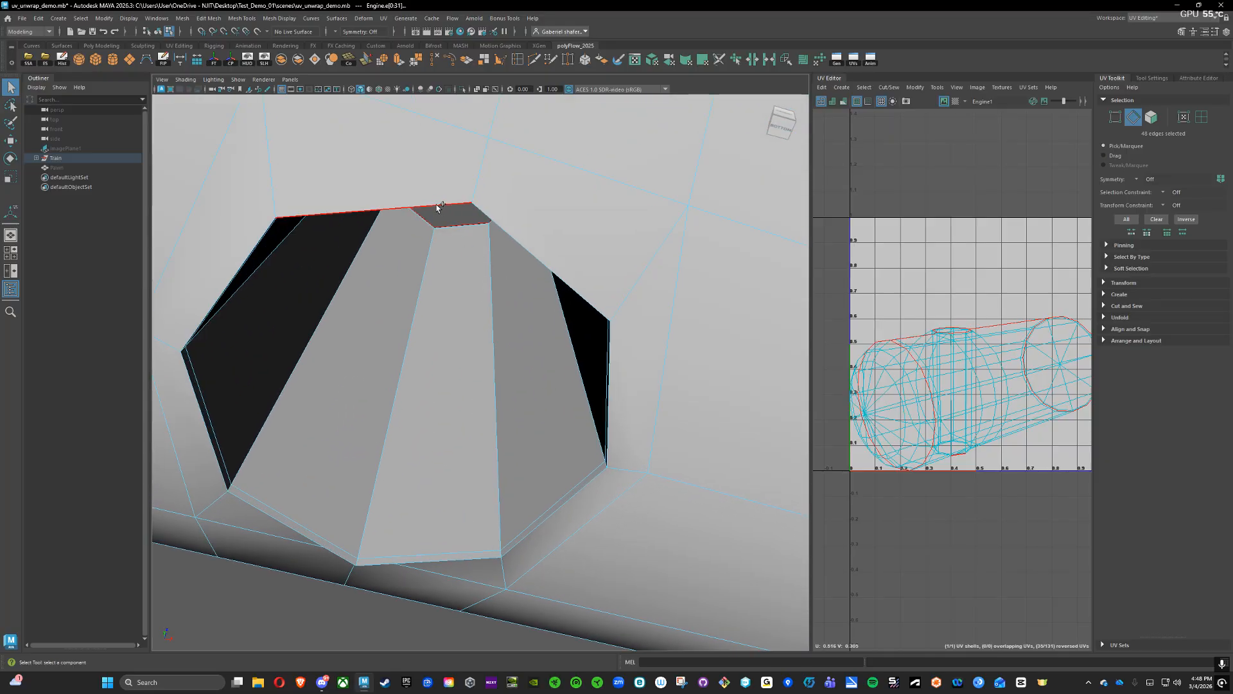
pyautogui.keyDown('shift'); pyautogui.doubleClick(436, 205); pyautogui.keyUp('shift')
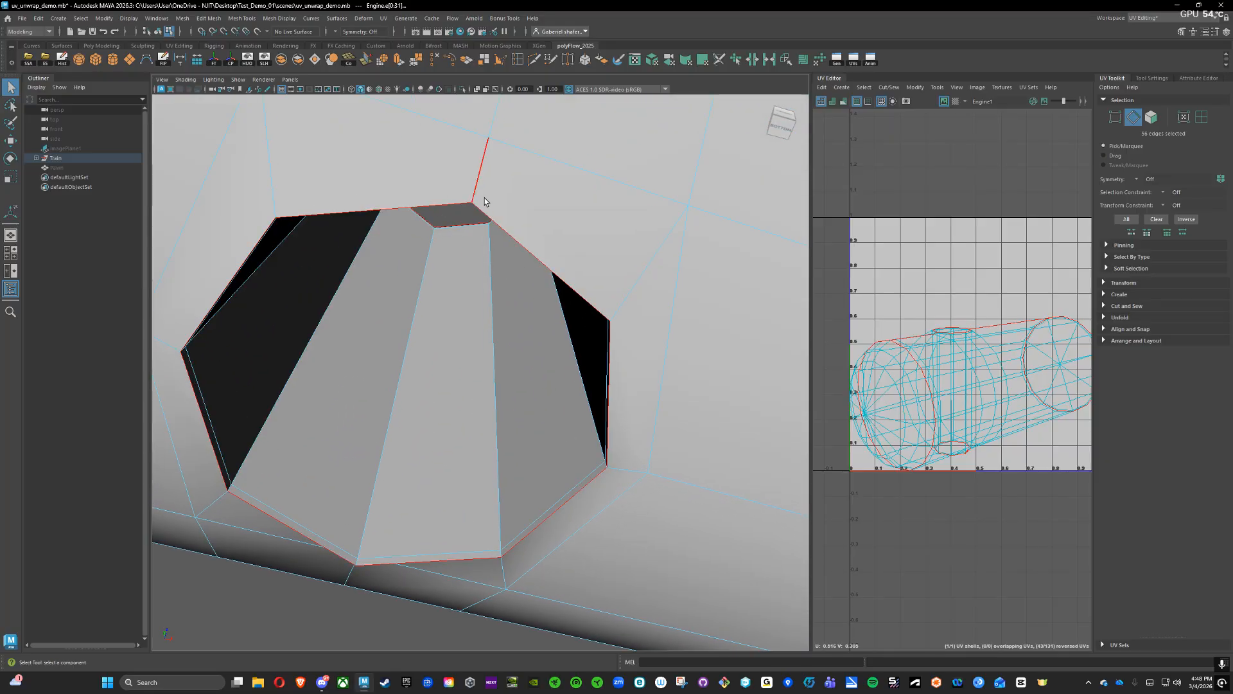
# - Add one lengthwise line of edges inside the funnel hole, running between its lower and upper rims, to the seam selection
pyautogui.keyDown('alt'); pyautogui.moveTo(475, 324); pyautogui.dragTo(421, 324); pyautogui.keyUp('alt')
pyautogui.keyDown('alt'); pyautogui.moveTo(386, 445); pyautogui.dragTo(453, 398, button='middle'); pyautogui.keyUp('alt')
pyautogui.keyDown('alt'); pyautogui.moveTo(452, 396); pyautogui.dragTo(412, 347, button='right'); pyautogui.keyUp('alt')
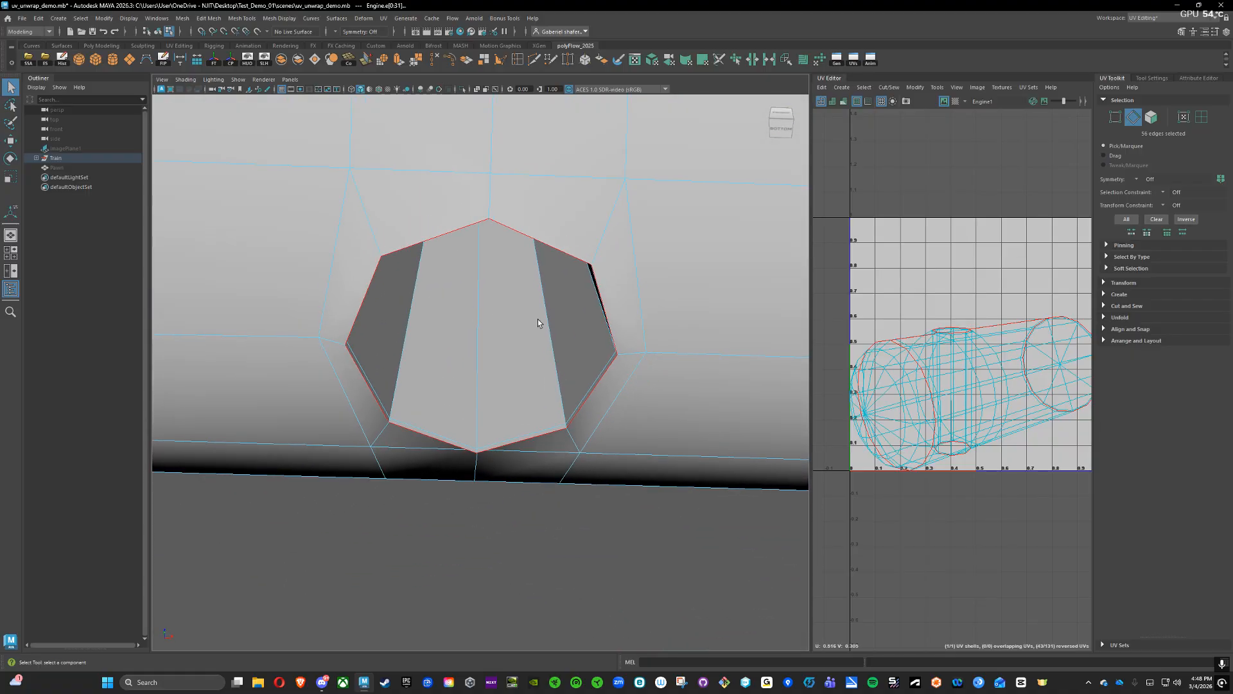
pyautogui.keyDown('alt'); pyautogui.moveTo(537, 323); pyautogui.dragTo(627, 344, button='right'); pyautogui.keyUp('alt')
pyautogui.keyDown('shift'); pyautogui.click(475, 508); pyautogui.keyUp('shift')
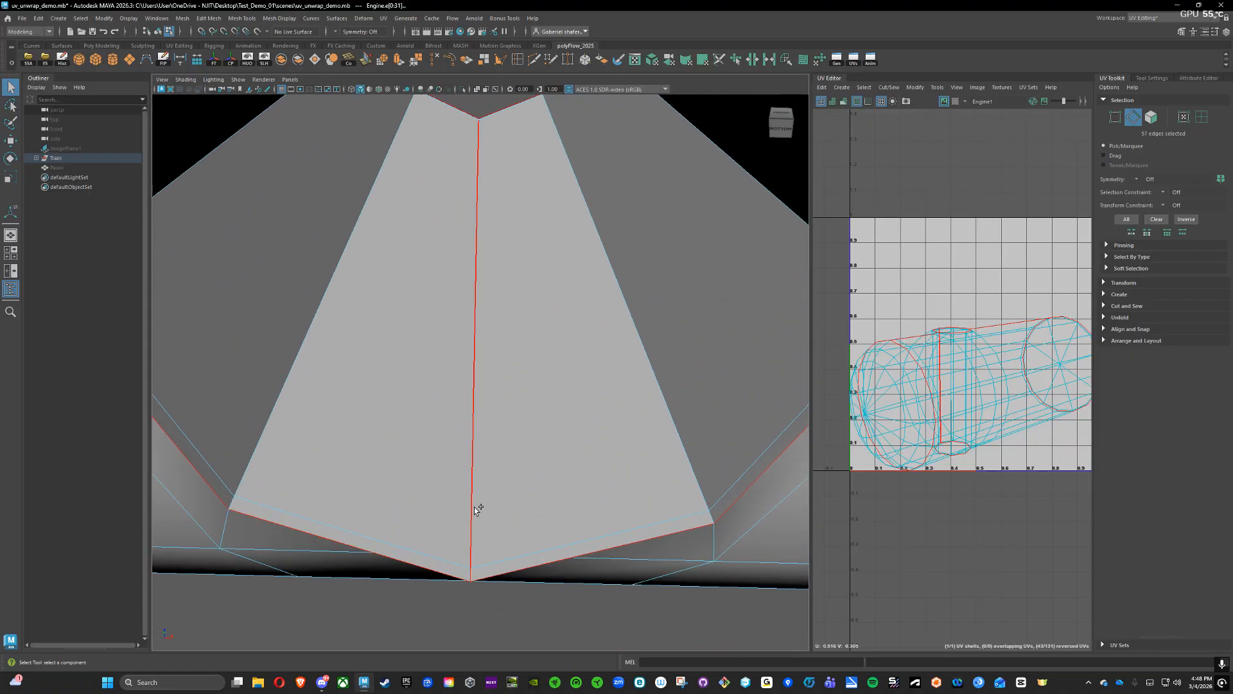
pyautogui.keyDown('shift'); pyautogui.click(476, 509); pyautogui.keyUp('shift')
pyautogui.keyDown('alt'); pyautogui.moveTo(479, 168); pyautogui.dragTo(509, 514); pyautogui.keyUp('alt')
pyautogui.keyDown('alt'); pyautogui.moveTo(509, 515); pyautogui.dragTo(508, 285, button='middle'); pyautogui.keyUp('alt')
pyautogui.keyDown('alt'); pyautogui.moveTo(507, 285); pyautogui.dragTo(421, 347, button='right'); pyautogui.keyUp('alt')
pyautogui.keyDown('alt'); pyautogui.moveTo(420, 347); pyautogui.dragTo(413, 446, button='middle'); pyautogui.keyUp('alt')
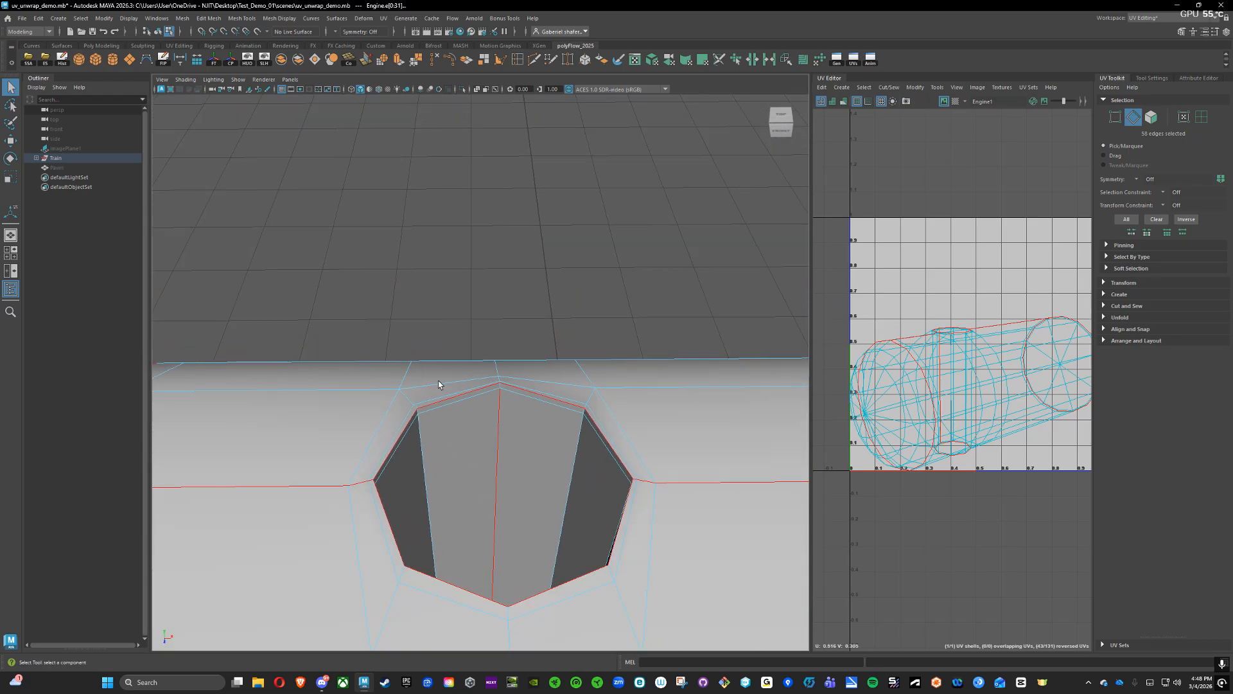
pyautogui.keyDown('alt'); pyautogui.moveTo(412, 446); pyautogui.dragTo(526, 431, button='right'); pyautogui.keyUp('alt')
pyautogui.keyDown('shift'); pyautogui.click(538, 411); pyautogui.keyUp('shift')
pyautogui.keyDown('alt'); pyautogui.moveTo(585, 442); pyautogui.dragTo(583, 264, button='middle'); pyautogui.keyUp('alt')
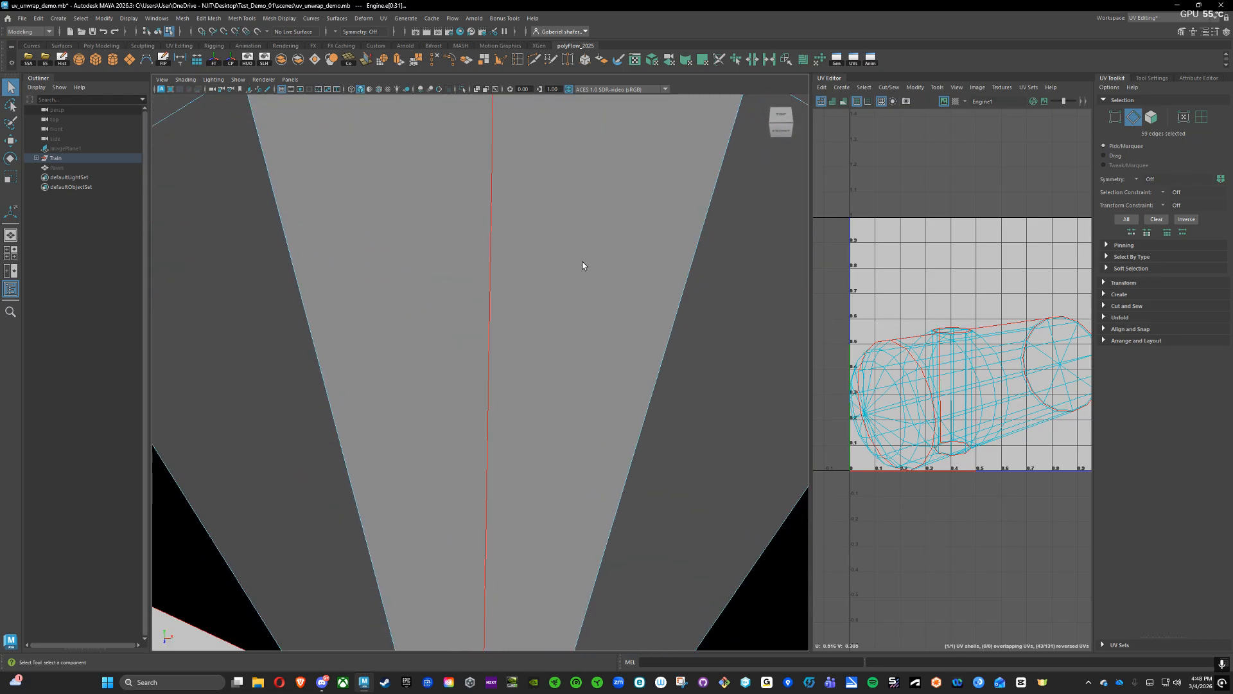
pyautogui.keyDown('alt'); pyautogui.moveTo(584, 264); pyautogui.dragTo(537, 273, button='right'); pyautogui.keyUp('alt')
# - Review the selected seam edges around both hole openings, along the top of the body and at both ends
pyautogui.keyDown('alt'); pyautogui.moveTo(628, 276); pyautogui.dragTo(488, 237); pyautogui.keyUp('alt')
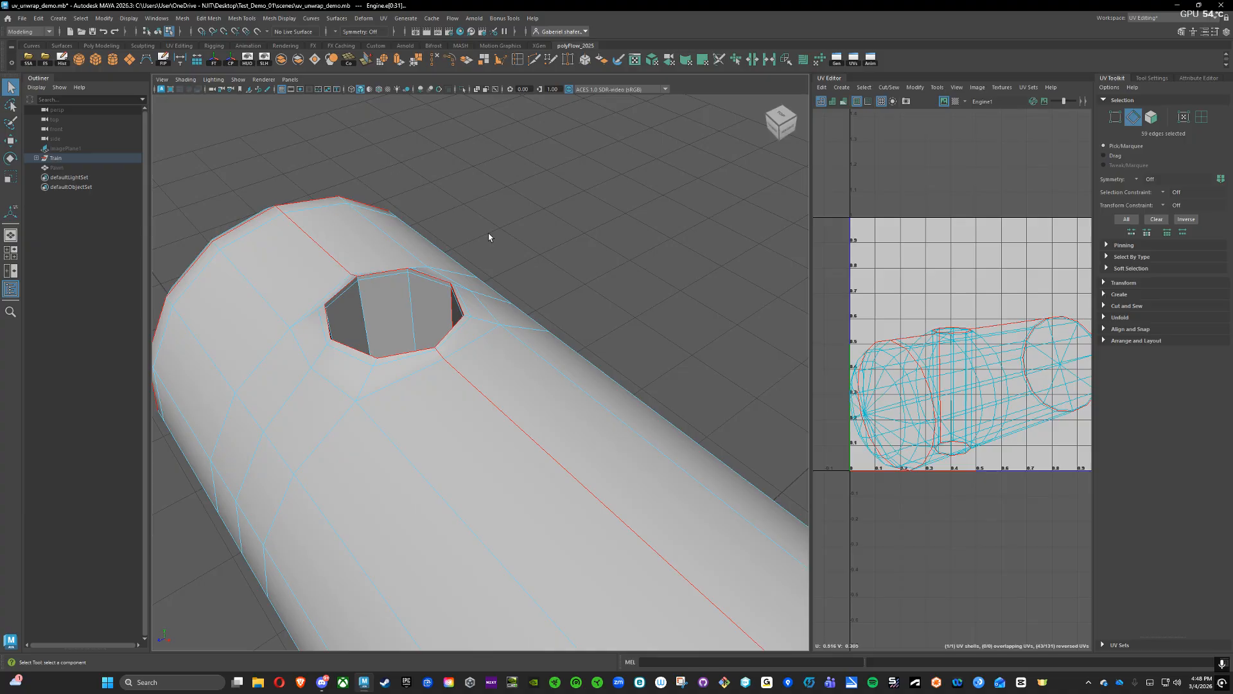
pyautogui.keyDown('alt'); pyautogui.moveTo(488, 237); pyautogui.dragTo(487, 283); pyautogui.keyUp('alt')
pyautogui.keyDown('alt'); pyautogui.moveTo(487, 283); pyautogui.dragTo(582, 289, button='right'); pyautogui.keyUp('alt')
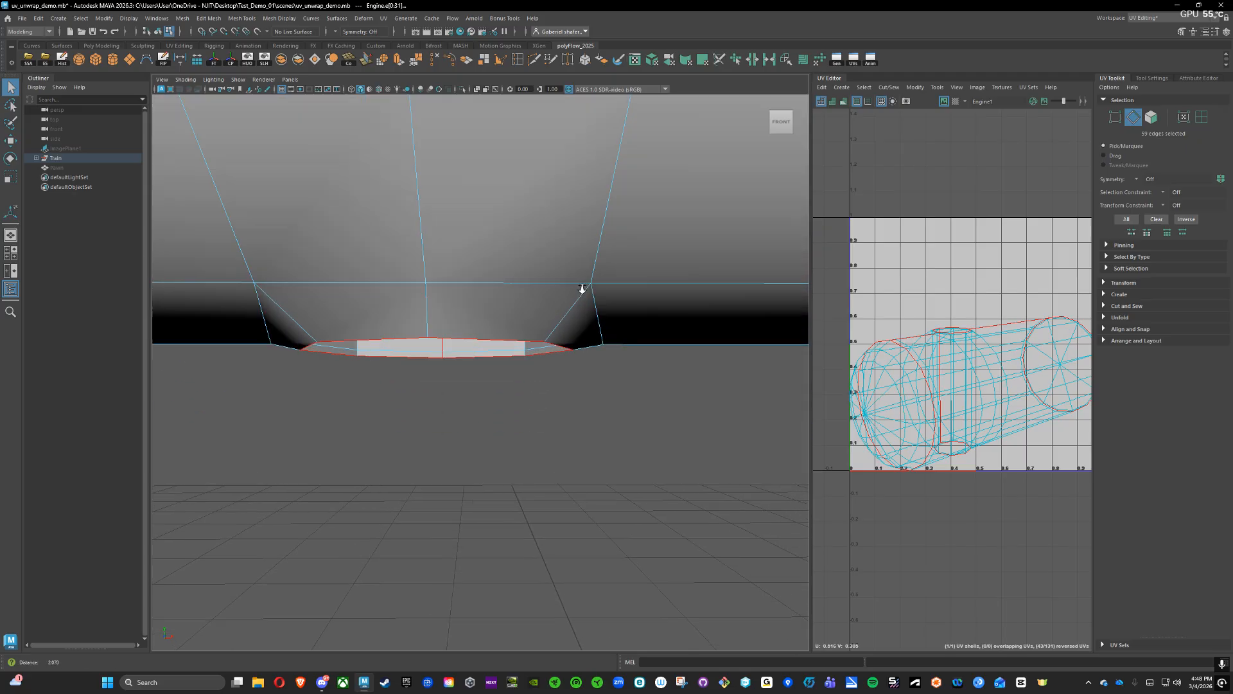
pyautogui.keyDown('alt'); pyautogui.moveTo(582, 289); pyautogui.dragTo(580, 201); pyautogui.keyUp('alt')
pyautogui.keyDown('alt'); pyautogui.moveTo(581, 201); pyautogui.dragTo(322, 334, button='right'); pyautogui.keyUp('alt')
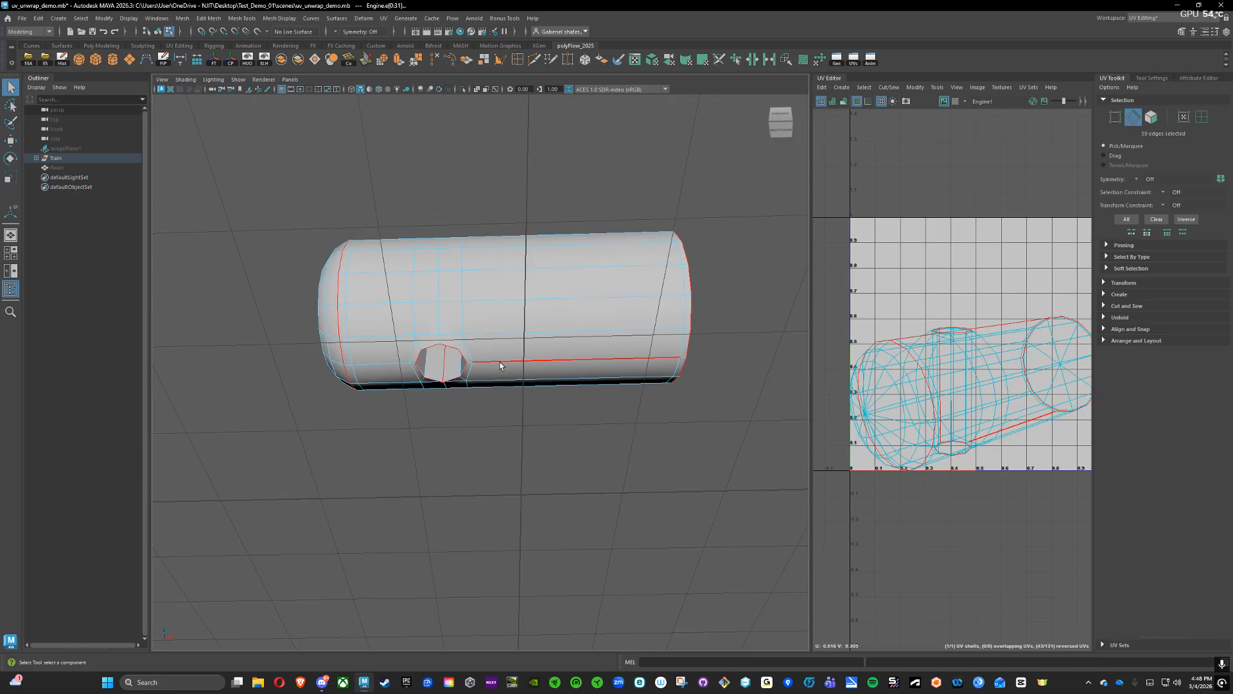
pyautogui.keyDown('alt'); pyautogui.moveTo(491, 192); pyautogui.dragTo(458, 232); pyautogui.keyUp('alt')
pyautogui.keyDown('alt'); pyautogui.moveTo(457, 257); pyautogui.dragTo(578, 341, button='right'); pyautogui.keyUp('alt')
pyautogui.keyDown('alt'); pyautogui.moveTo(578, 341); pyautogui.dragTo(616, 385, button='middle'); pyautogui.keyUp('alt')
pyautogui.keyDown('alt'); pyautogui.moveTo(360, 321); pyautogui.dragTo(417, 301, button='right'); pyautogui.keyUp('alt')
pyautogui.keyDown('alt'); pyautogui.moveTo(416, 302); pyautogui.dragTo(471, 147); pyautogui.keyUp('alt')
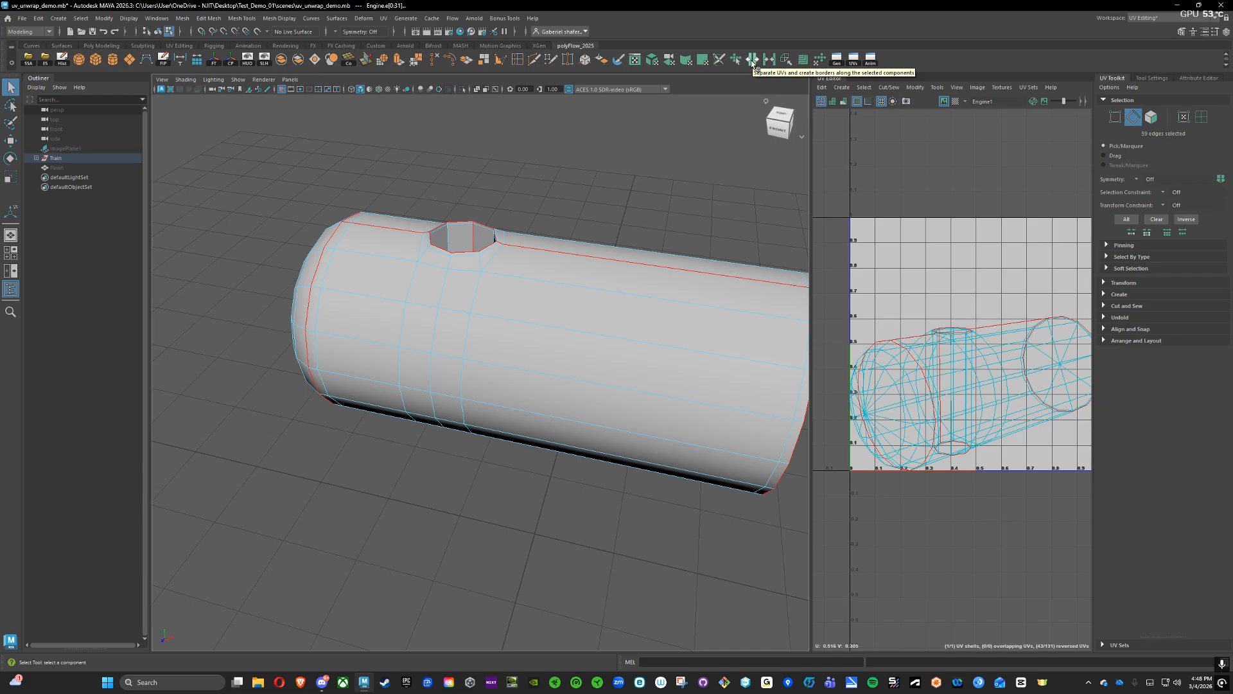
# - Cut the UVs along the selected seam edges
pyautogui.click(753, 63)
pyautogui.press('r')
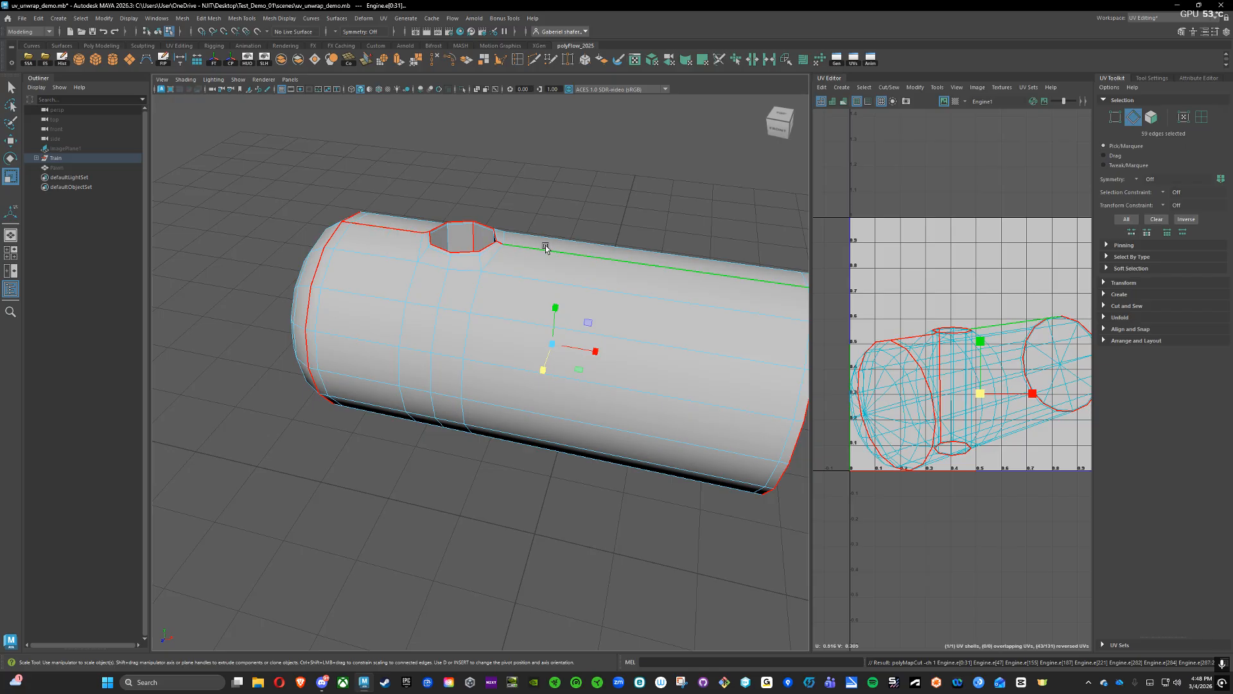
# - Select all UV shells of the Engine body, unfold them, and clear the selection
pyautogui.rightClick(926, 345)
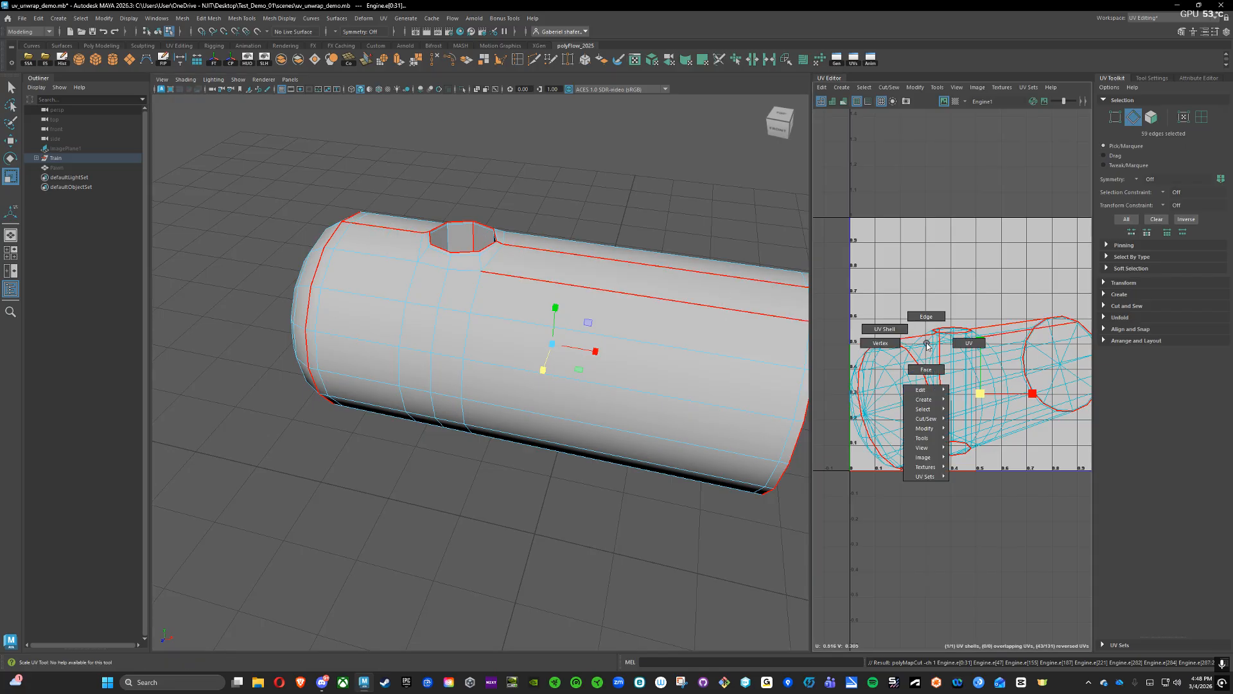
pyautogui.moveTo(926, 343); pyautogui.dragTo(883, 331, button='right')
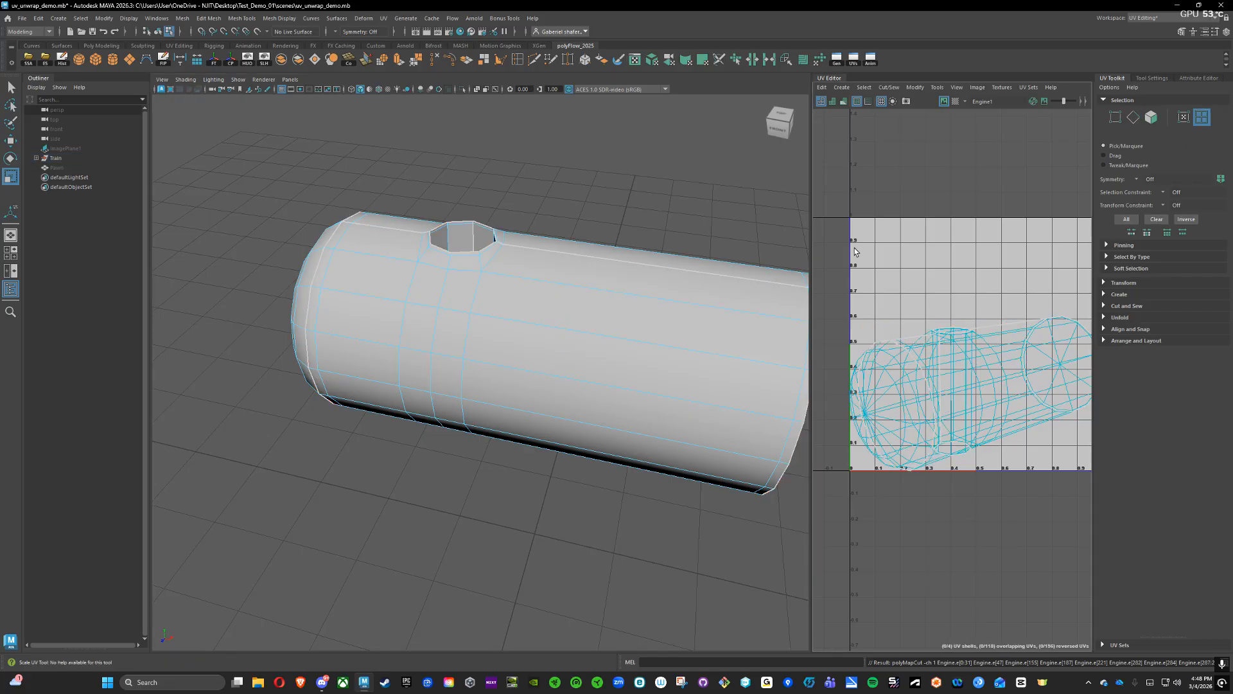
pyautogui.moveTo(833, 192); pyautogui.dragTo(1106, 485)
pyautogui.scroll(1, 961, 195)
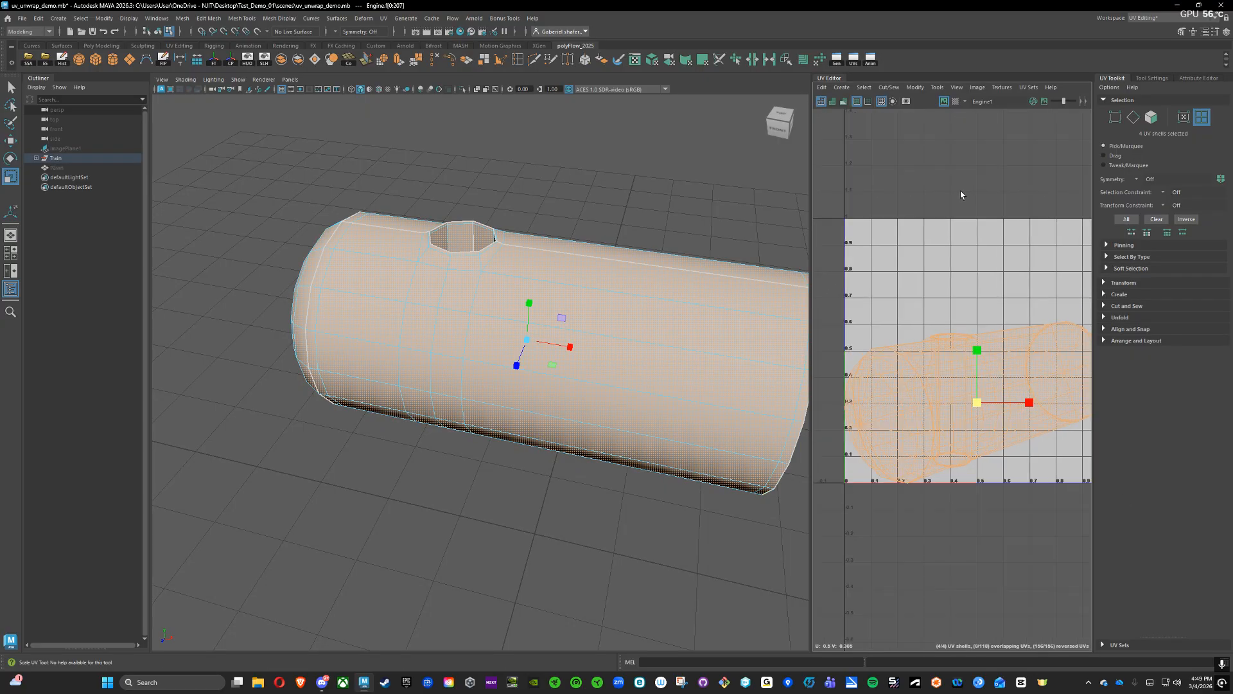
pyautogui.scroll(-4, 961, 195)
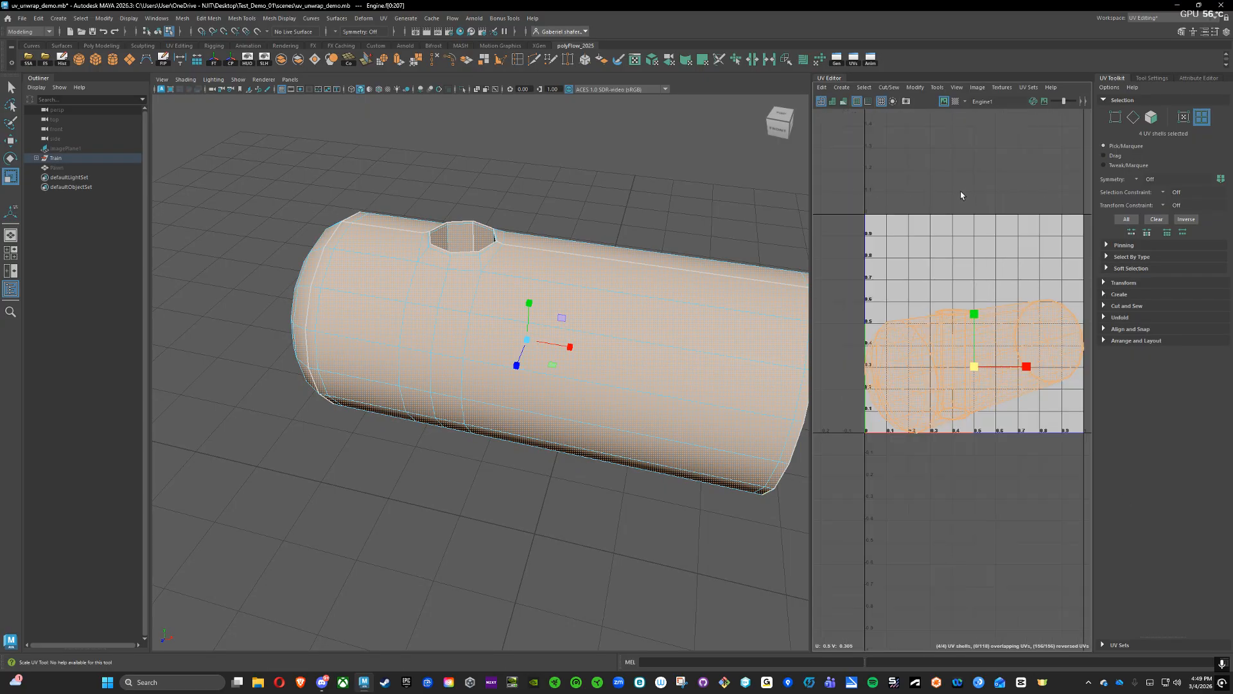
pyautogui.click(822, 59)
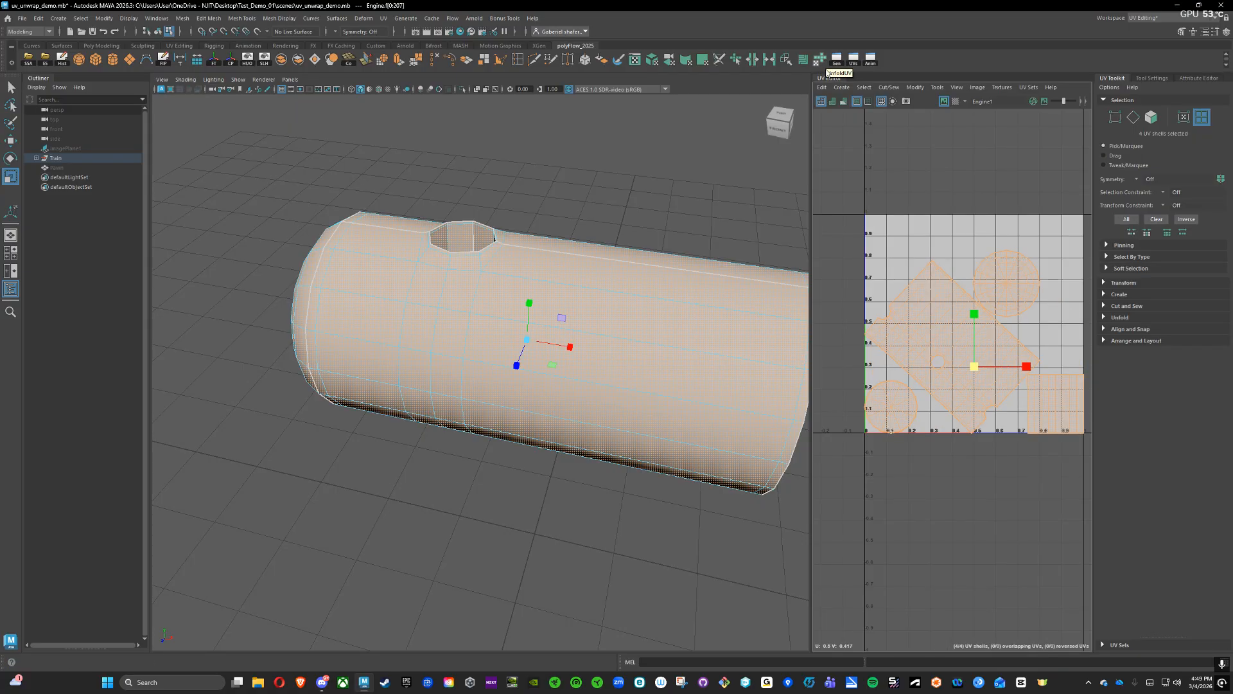
pyautogui.moveTo(929, 286); pyautogui.dragTo(903, 276, button='right')
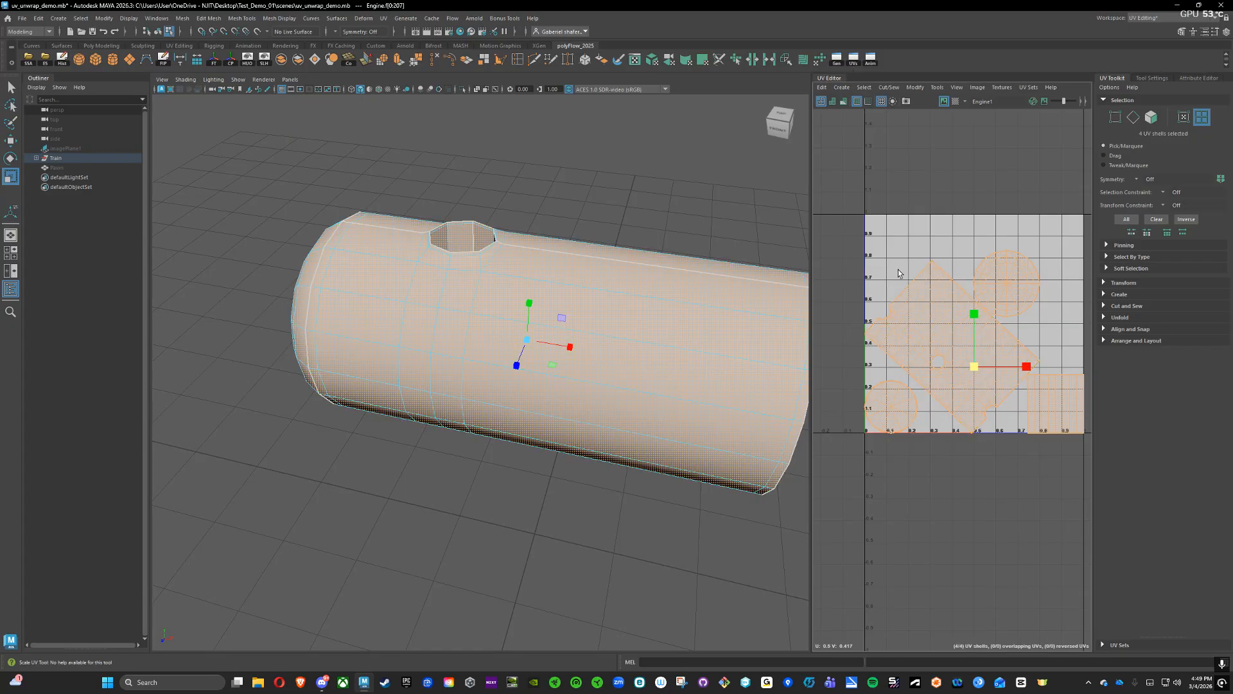
pyautogui.click(688, 214)
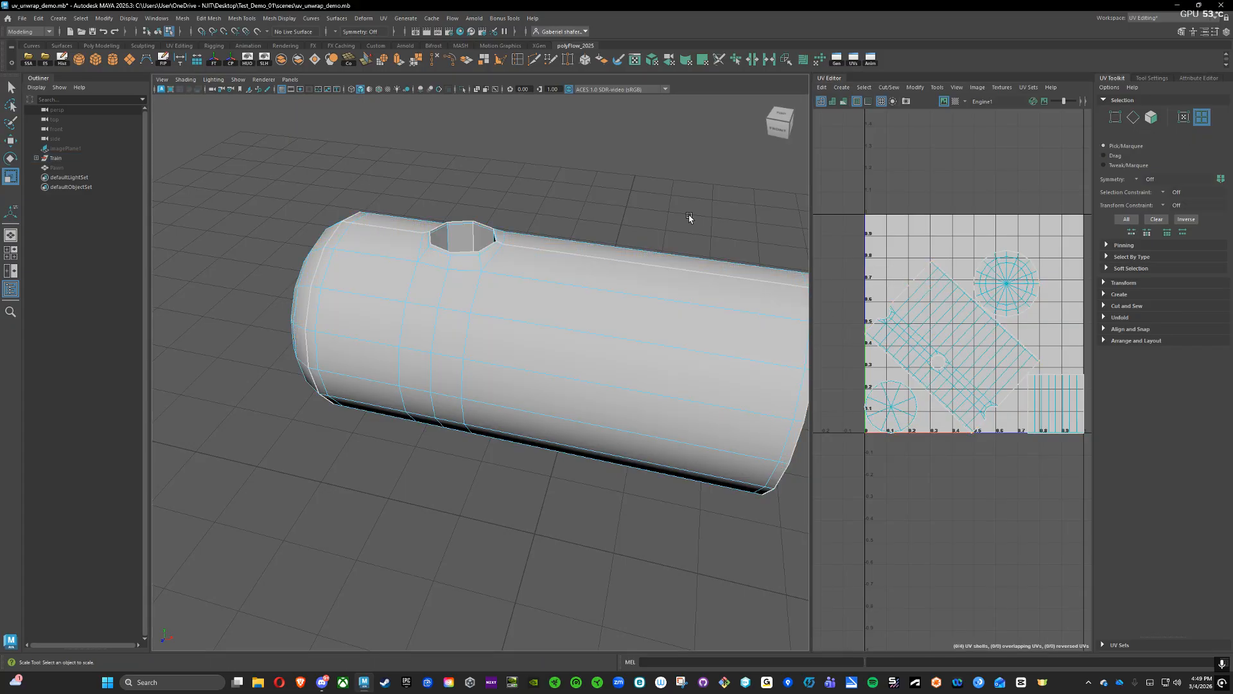
# - Turn on the checker map and the UV shell shading for the unfolded body
pyautogui.click(955, 101)
pyautogui.click(832, 102)
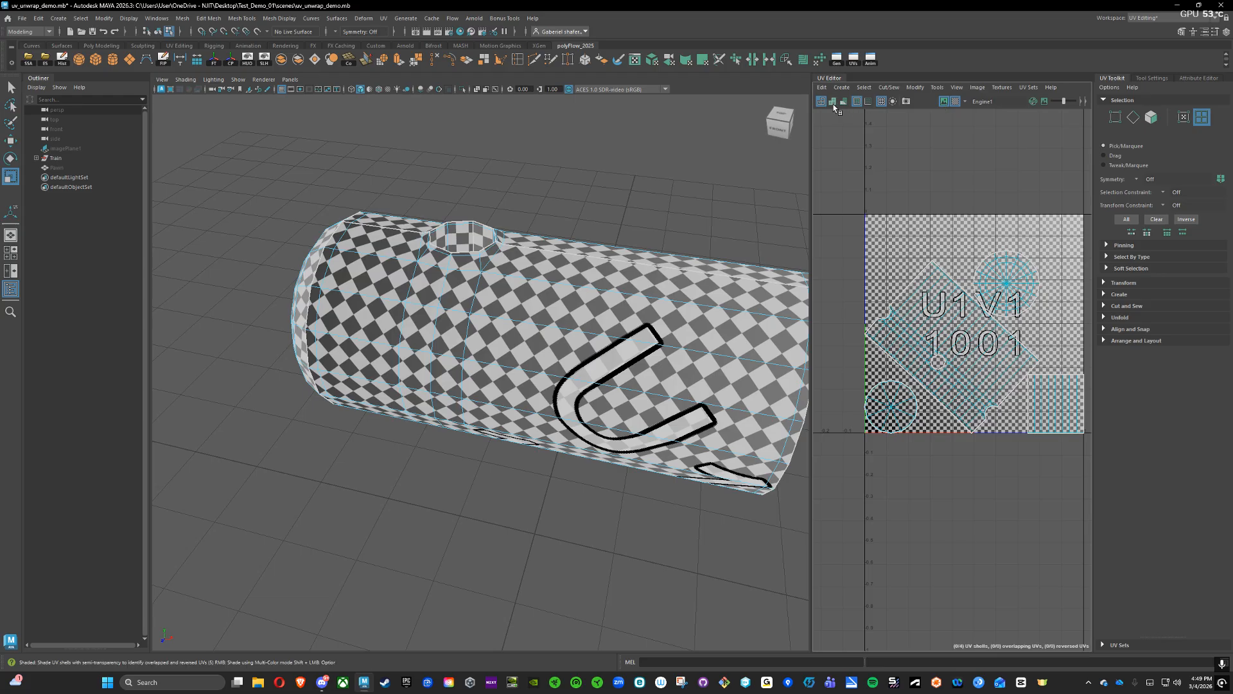
pyautogui.keyDown('alt'); pyautogui.moveTo(514, 206); pyautogui.dragTo(606, 165); pyautogui.keyUp('alt')
# - Examine the UV shells of the body side, funnel hole, flat end and rounded end, matching each to its part of the model
pyautogui.click(546, 268)
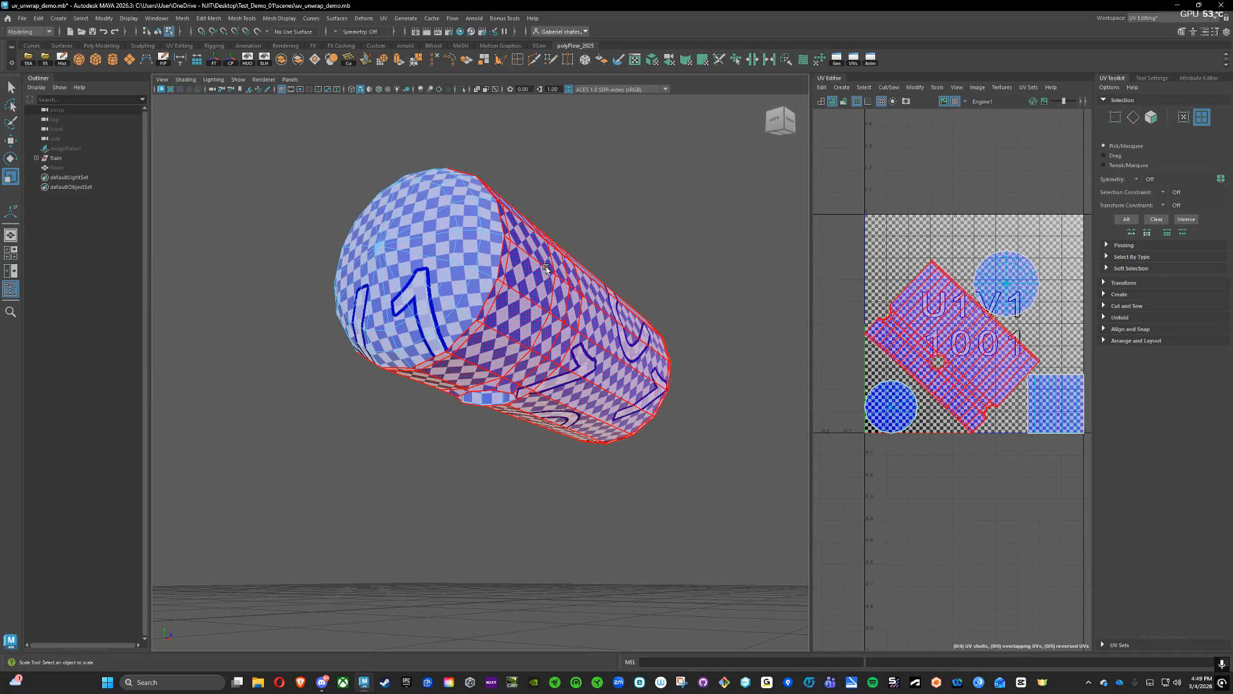
pyautogui.keyDown('alt'); pyautogui.moveTo(546, 267); pyautogui.dragTo(504, 281); pyautogui.keyUp('alt')
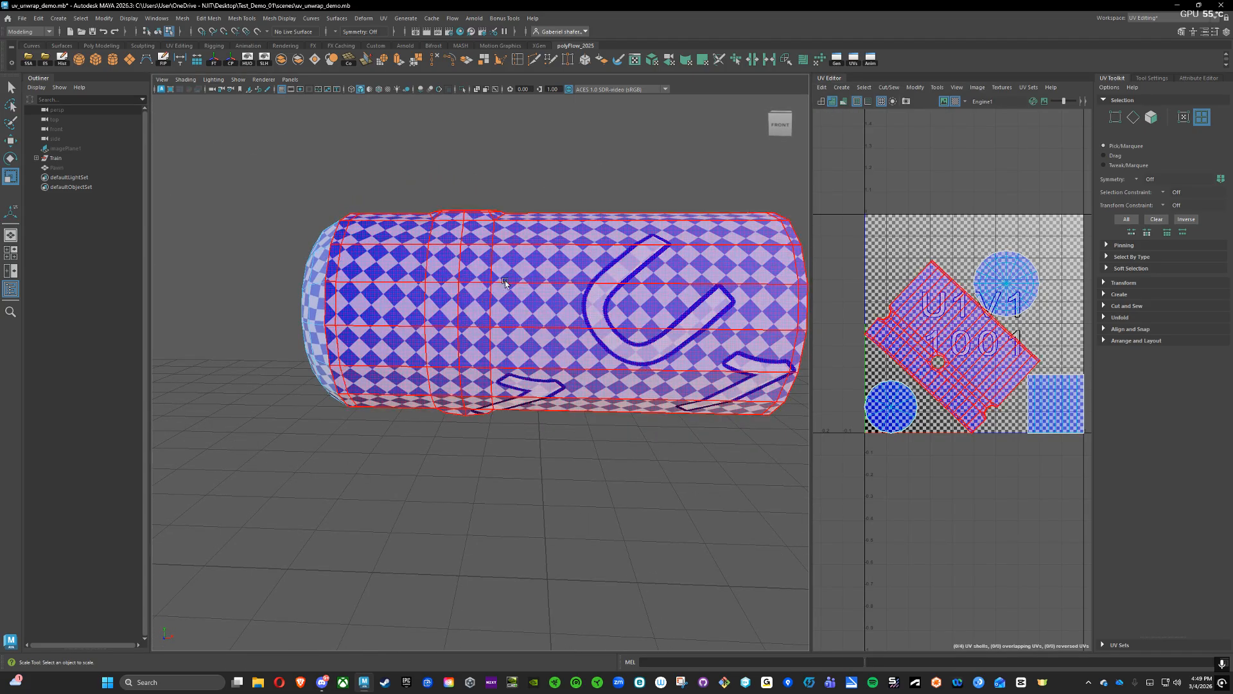
pyautogui.click(585, 276)
pyautogui.keyDown('alt'); pyautogui.moveTo(490, 145); pyautogui.dragTo(540, 212); pyautogui.keyUp('alt')
pyautogui.click(464, 297)
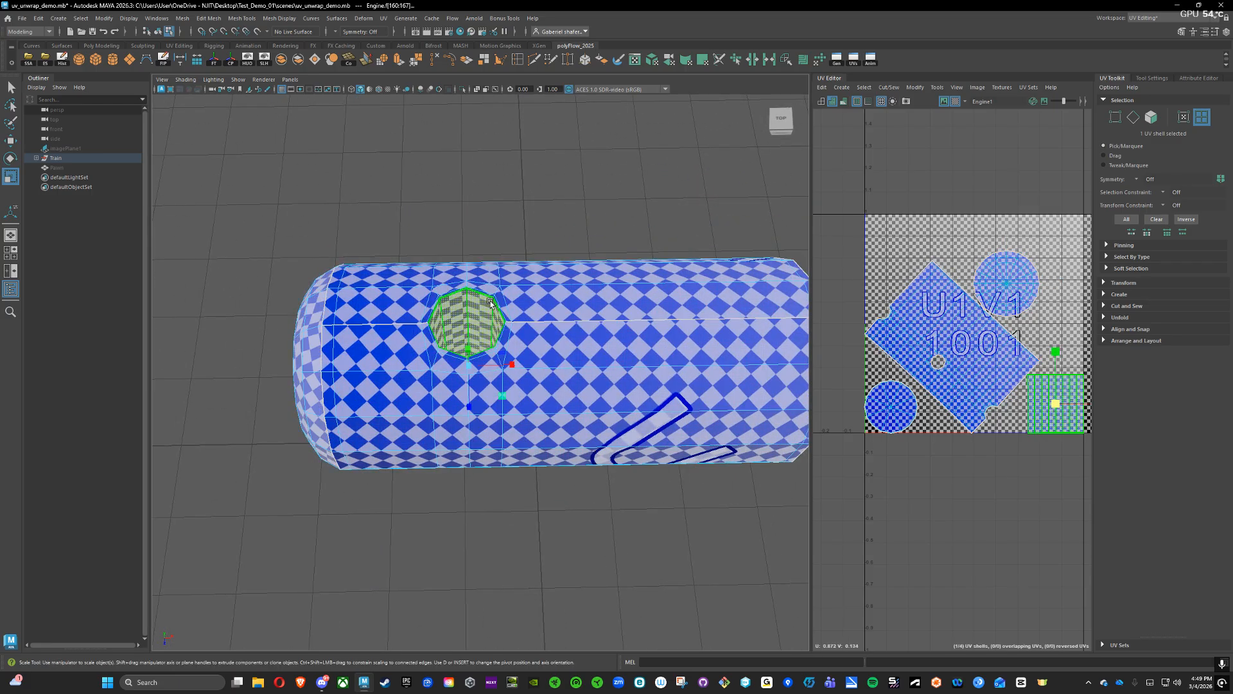
pyautogui.keyDown('alt'); pyautogui.moveTo(463, 296); pyautogui.dragTo(571, 145); pyautogui.keyUp('alt')
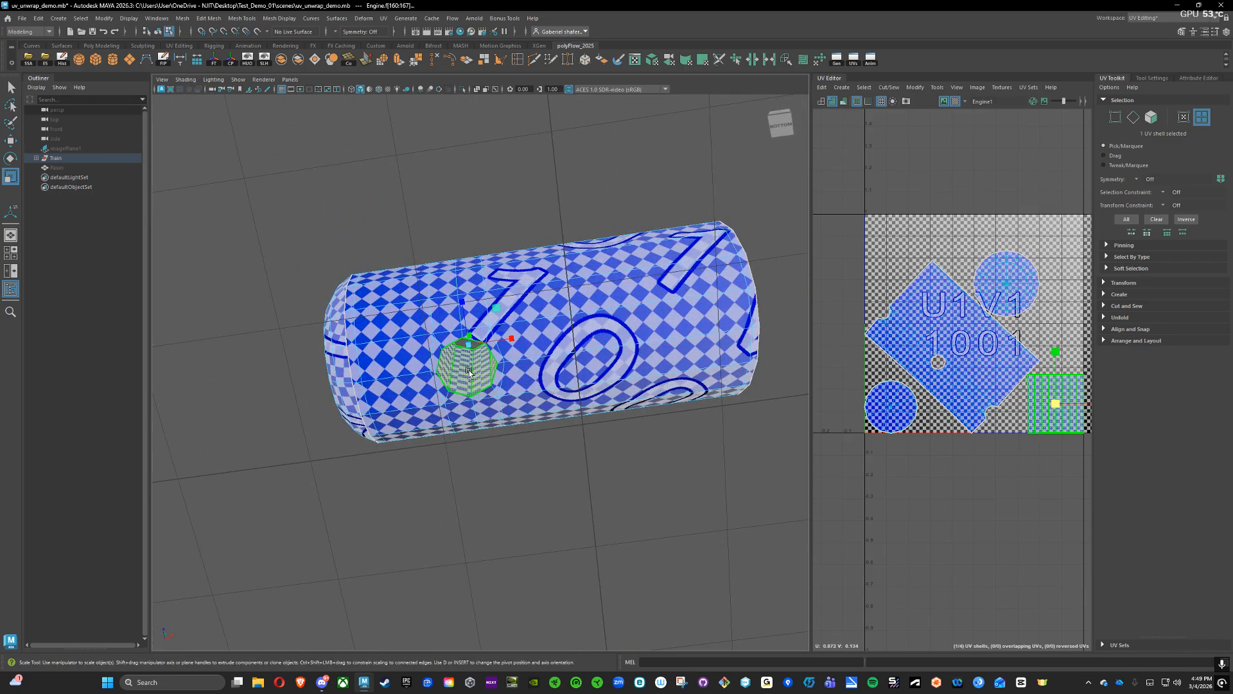
pyautogui.click(894, 411)
pyautogui.keyDown('alt'); pyautogui.moveTo(724, 169); pyautogui.dragTo(658, 235); pyautogui.keyUp('alt')
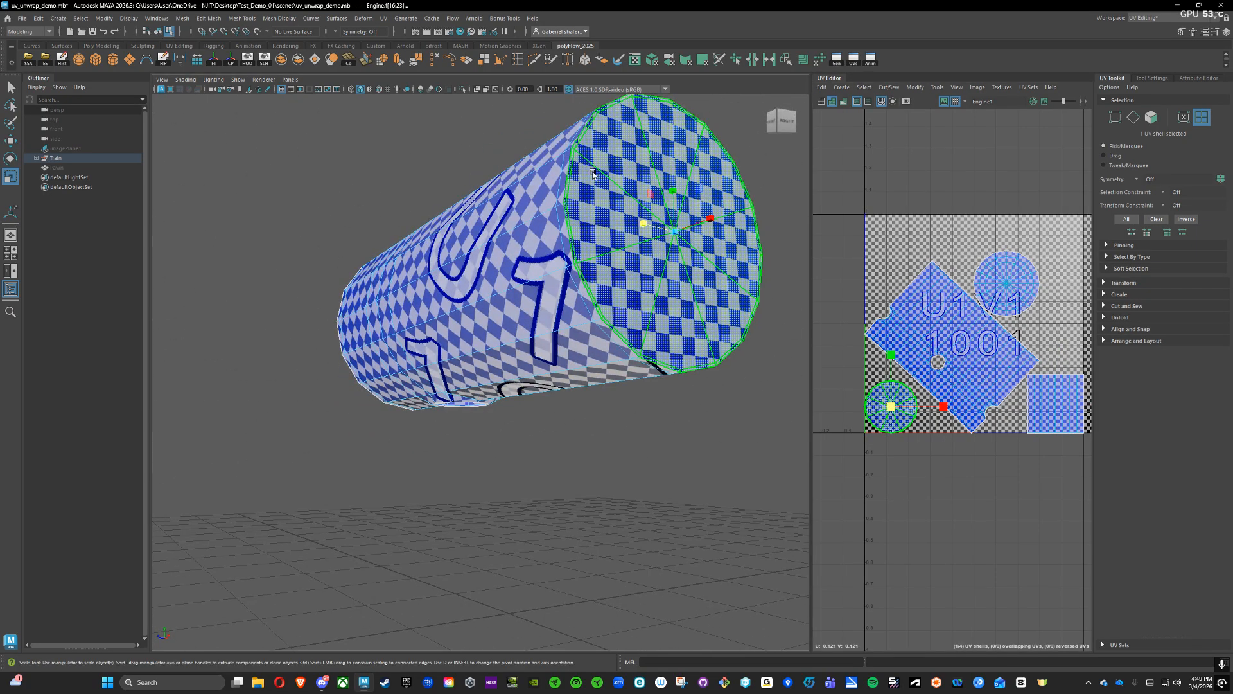
pyautogui.keyDown('alt'); pyautogui.moveTo(484, 174); pyautogui.dragTo(575, 234); pyautogui.keyUp('alt')
pyautogui.click(541, 345)
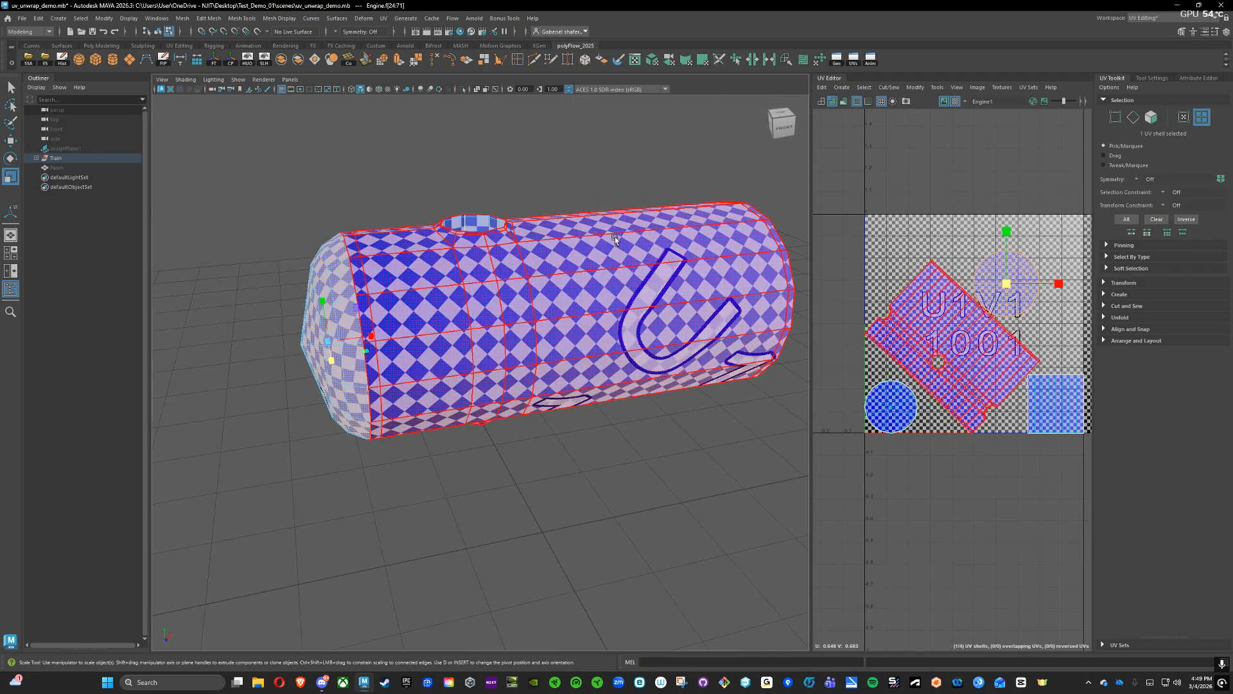
# - Switch from UV shell selection back to object mode with the Engine body selected
pyautogui.moveTo(598, 243); pyautogui.dragTo(633, 231, button='right')
pyautogui.scroll(-2, 980, 346)
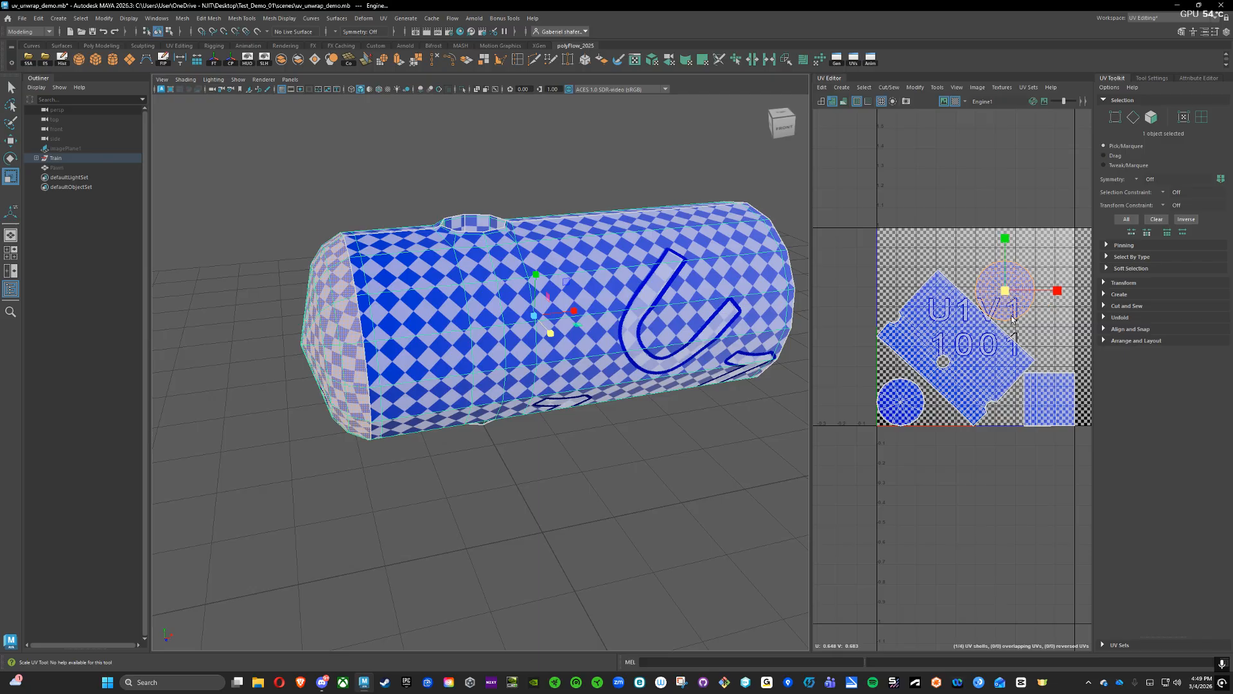
pyautogui.scroll(-3, 1011, 319)
pyautogui.keyDown('alt'); pyautogui.moveTo(1011, 309); pyautogui.dragTo(969, 329, button='middle'); pyautogui.keyUp('alt')
pyautogui.scroll(3, 965, 334)
pyautogui.scroll(-2, 965, 329)
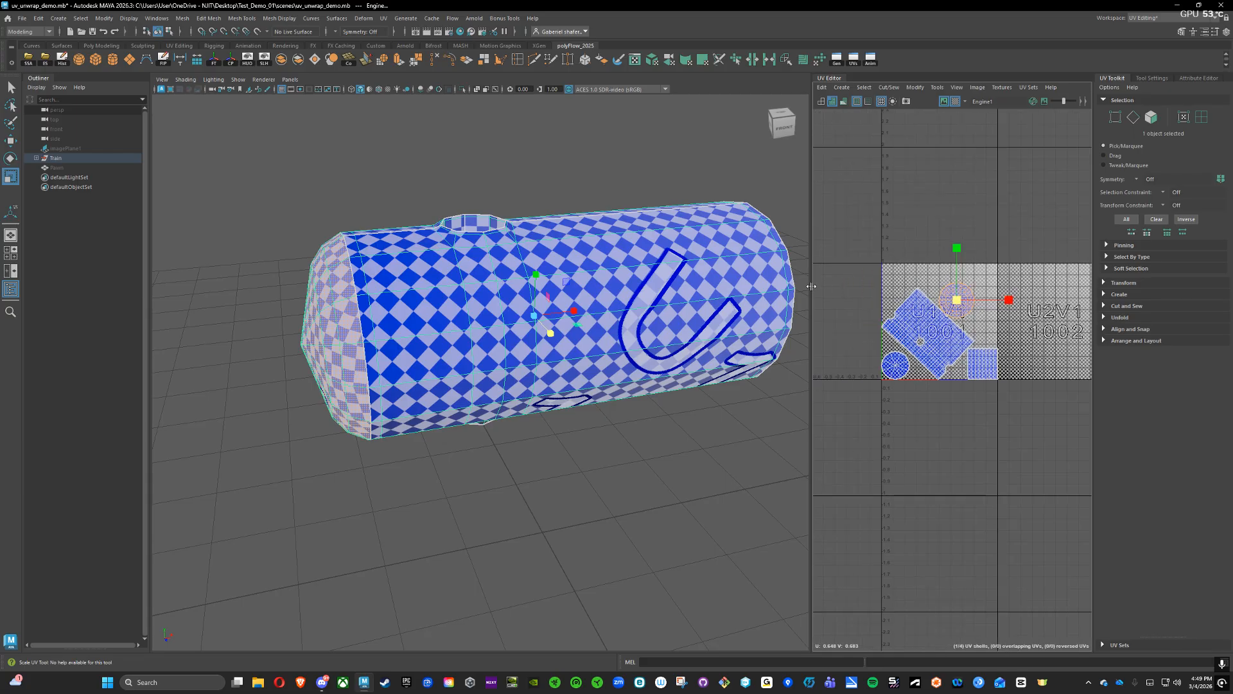
# - Select all UV shells of the Engine body, lay them out in the UV tile, scale them down slightly, and clear the selection
pyautogui.moveTo(812, 286); pyautogui.dragTo(764, 286)
pyautogui.moveTo(815, 210); pyautogui.dragTo(1038, 416)
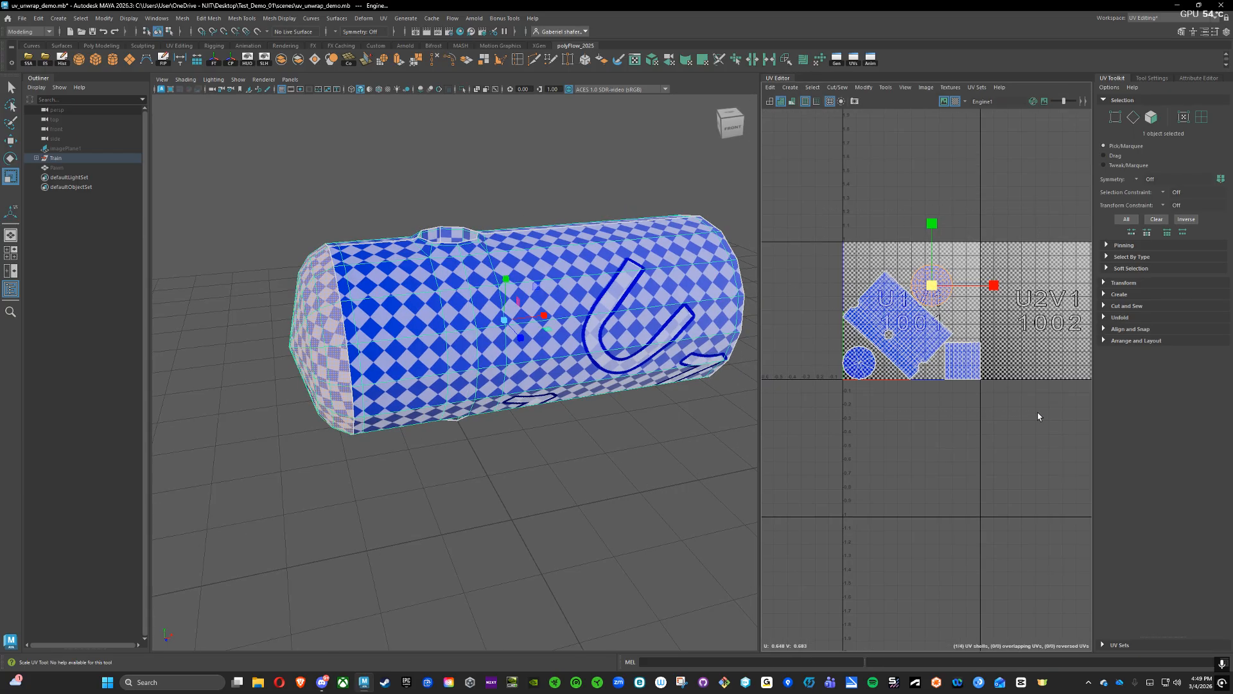
pyautogui.moveTo(910, 313); pyautogui.dragTo(885, 302, button='right')
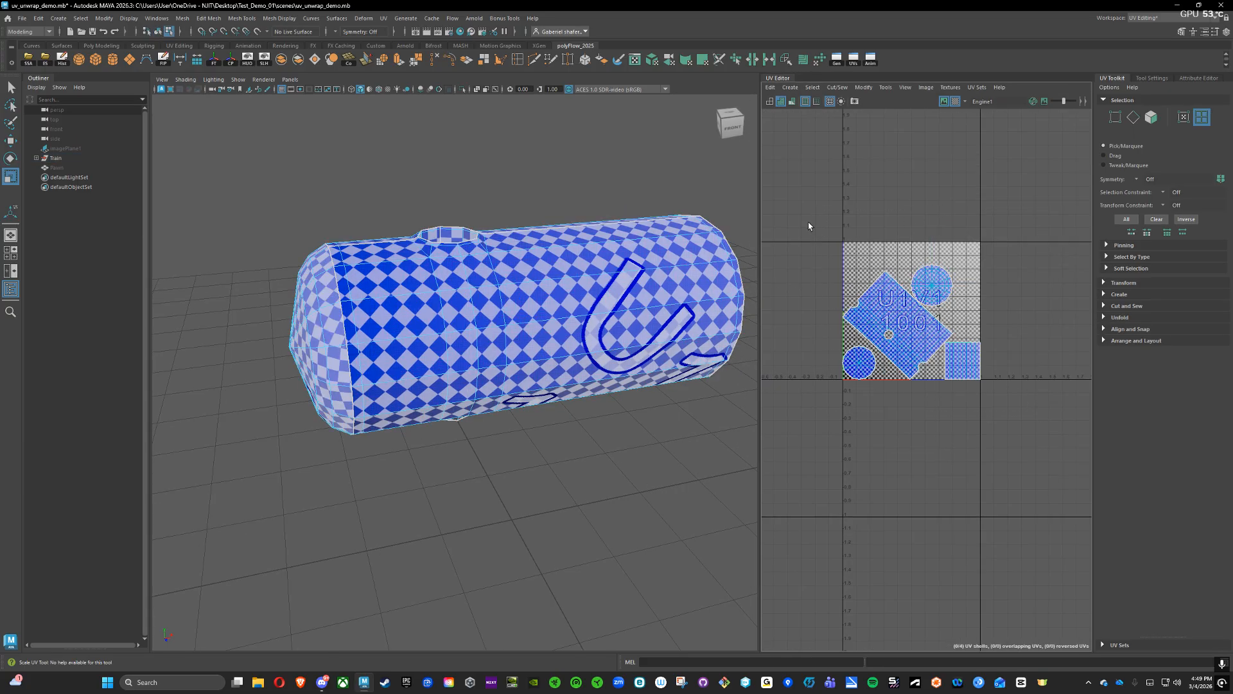
pyautogui.click(805, 61)
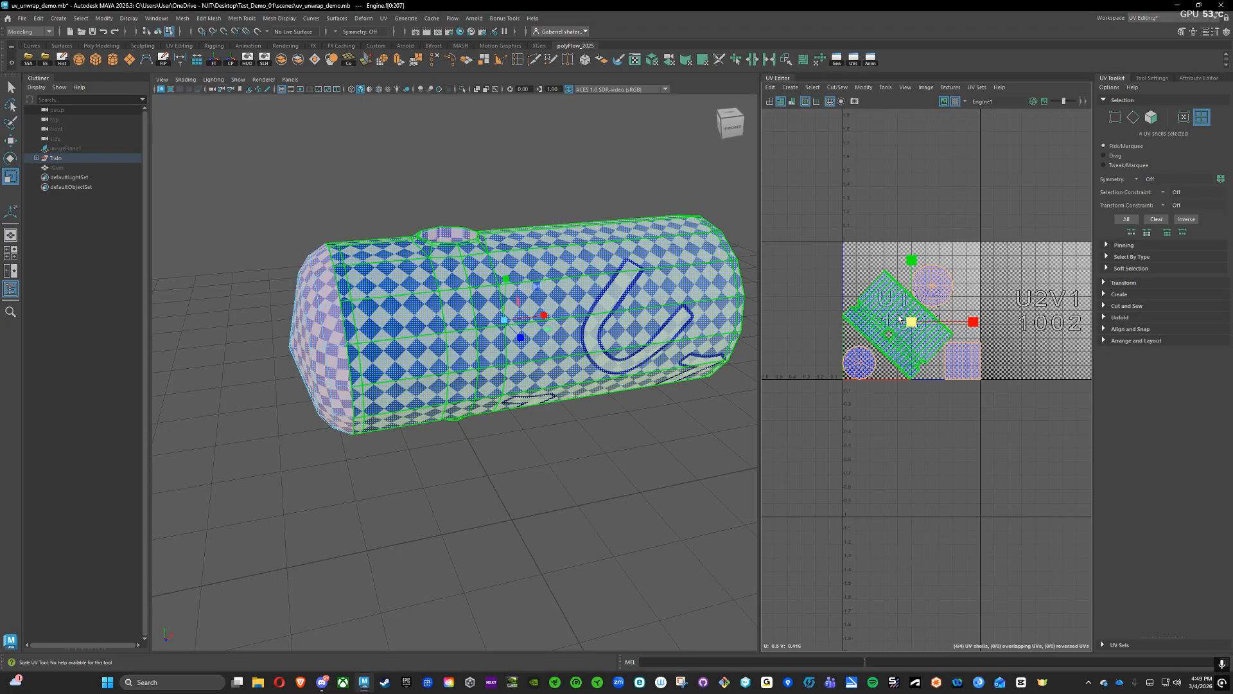
pyautogui.moveTo(912, 321); pyautogui.dragTo(911, 321)
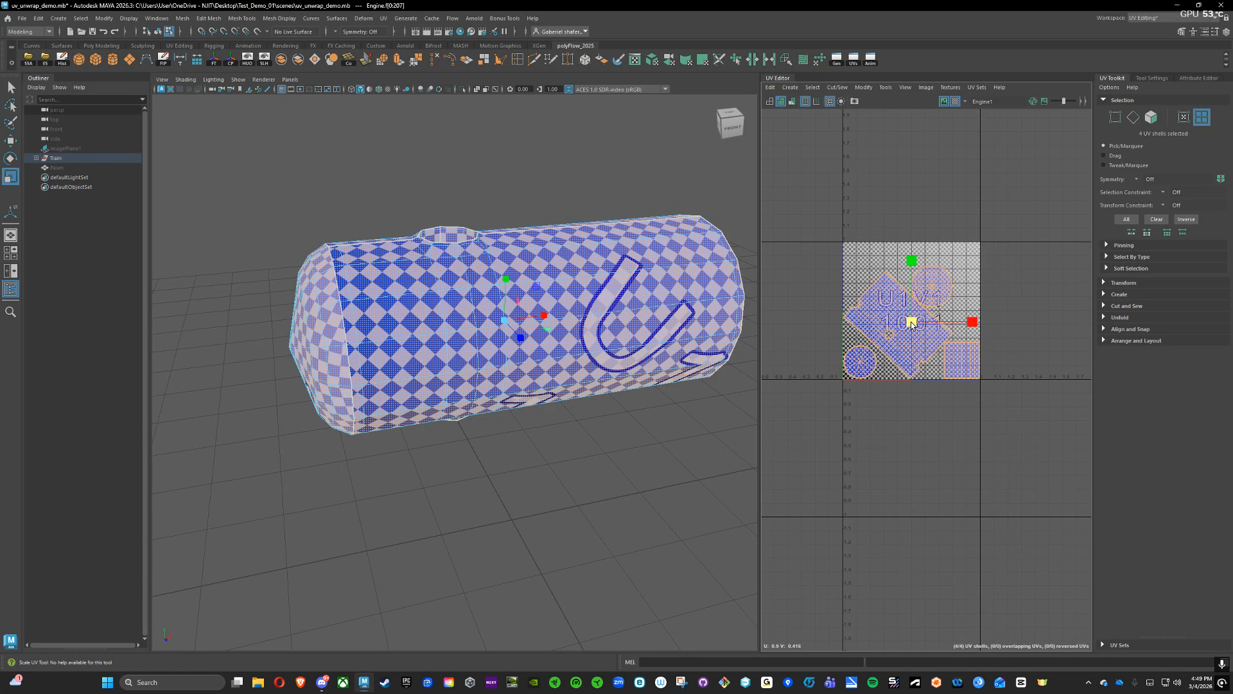
pyautogui.keyDown('alt'); pyautogui.moveTo(645, 251); pyautogui.dragTo(568, 218); pyautogui.keyUp('alt')
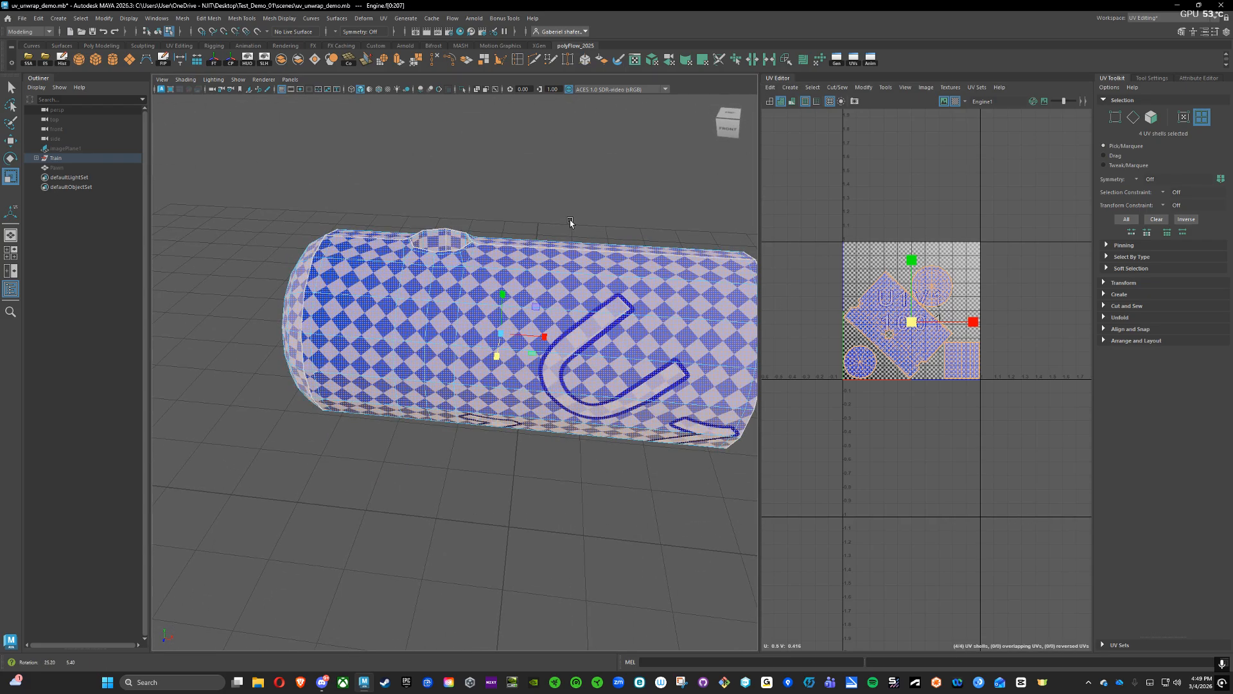
pyautogui.click(576, 203)
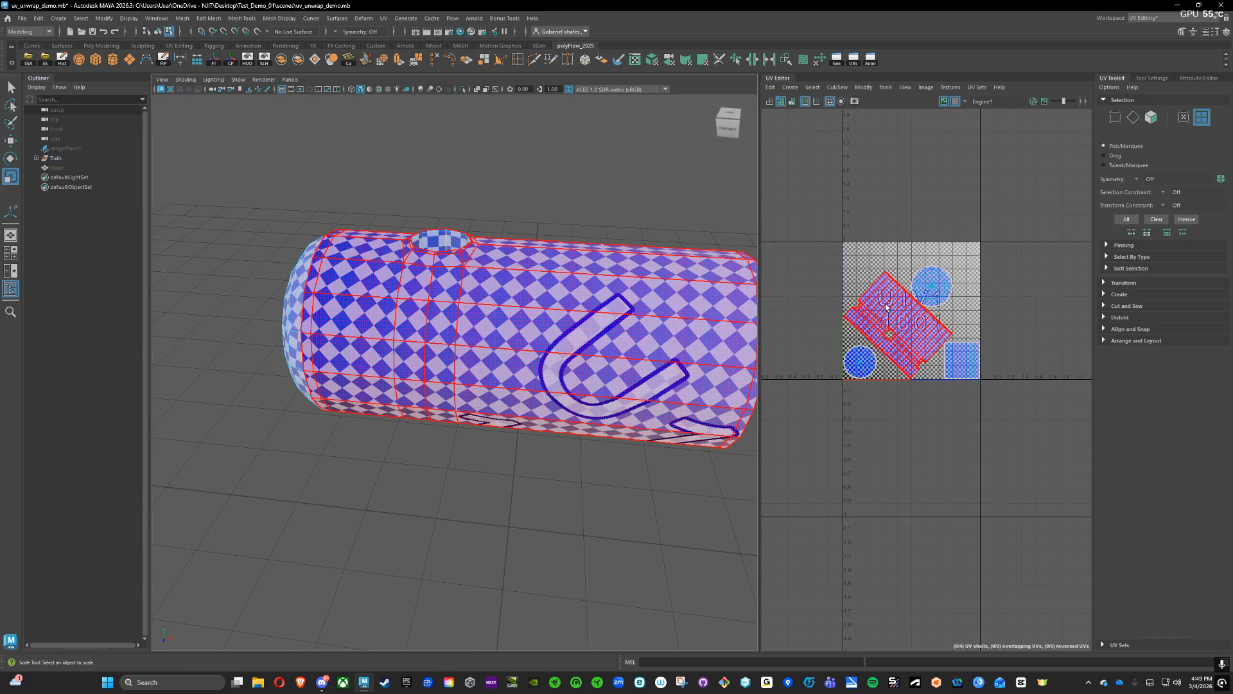
# - Rotate the large body-side UV shell a little and straighten it with Orient Shells
pyautogui.click(899, 325)
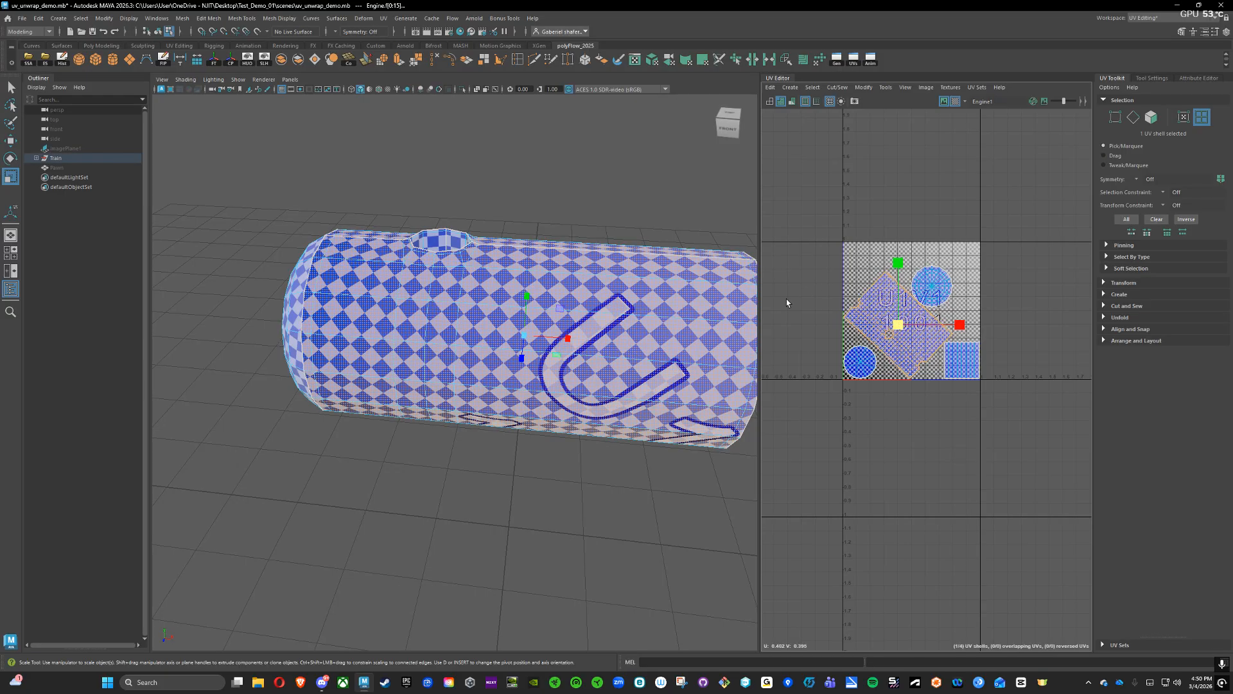
pyautogui.press('e')
pyautogui.moveTo(861, 278)
pyautogui.mouseDown()
pyautogui.moveTo(920, 253)
pyautogui.moveTo(857, 258)
pyautogui.moveTo(844, 277)
pyautogui.moveTo(865, 256)
pyautogui.mouseUp()
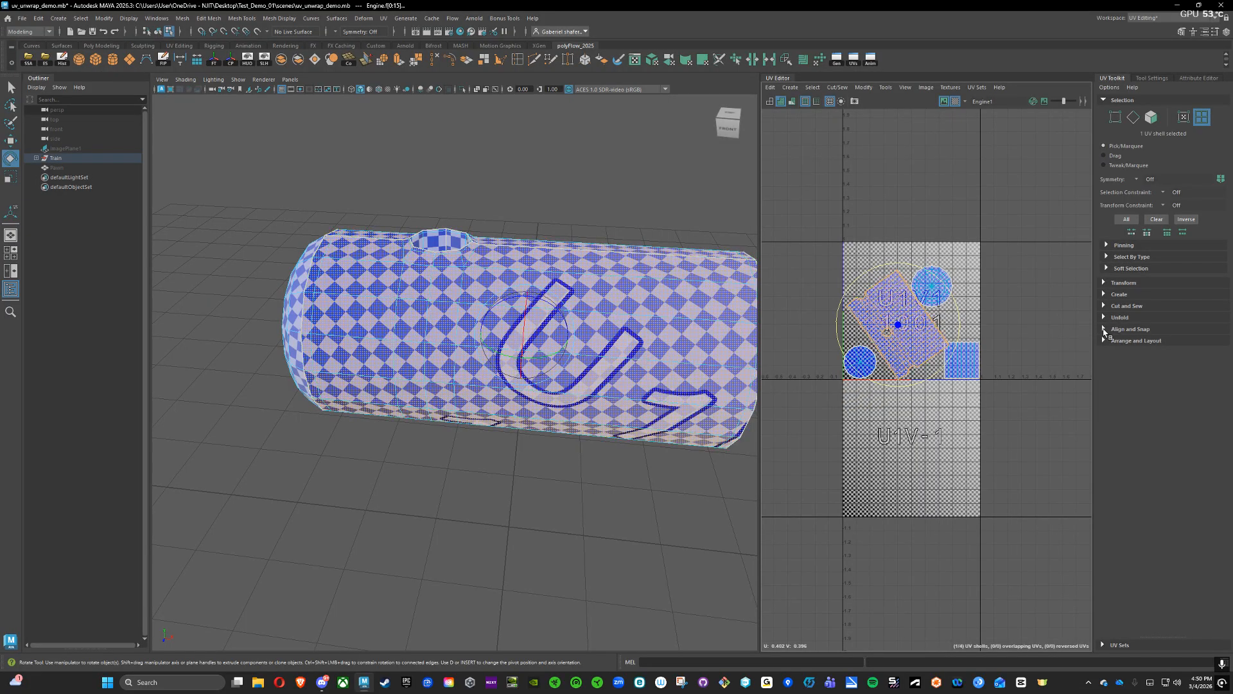
pyautogui.click(1106, 341)
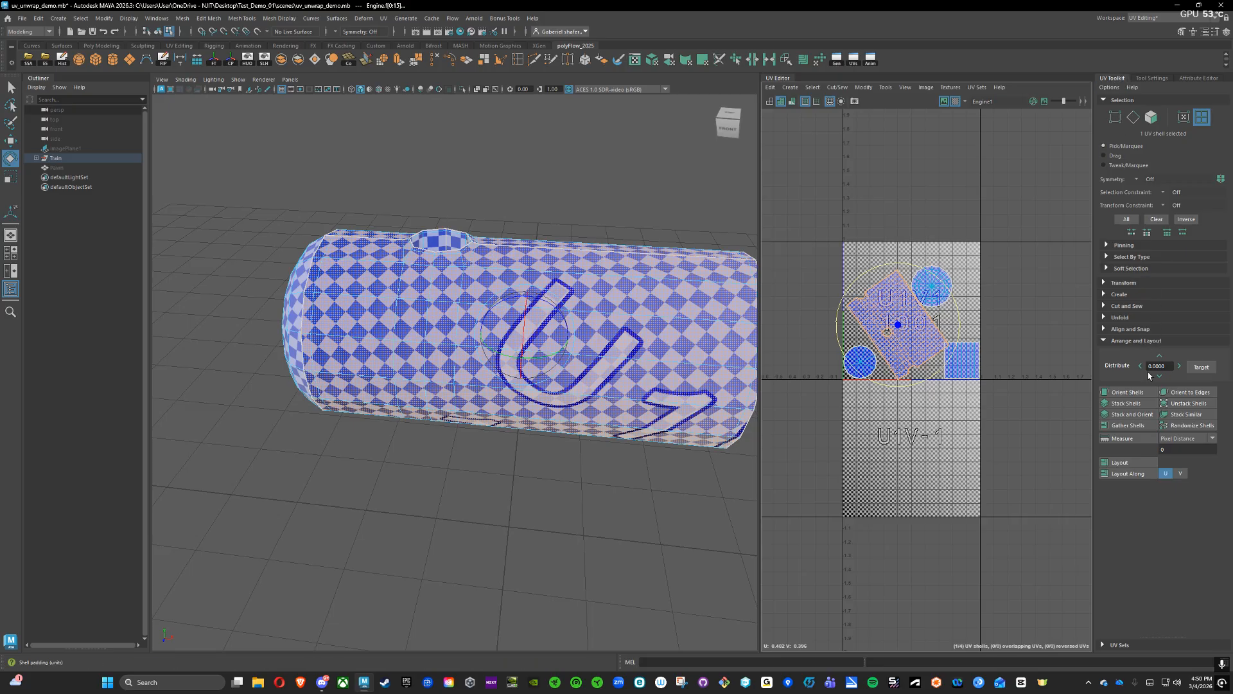
pyautogui.click(1128, 392)
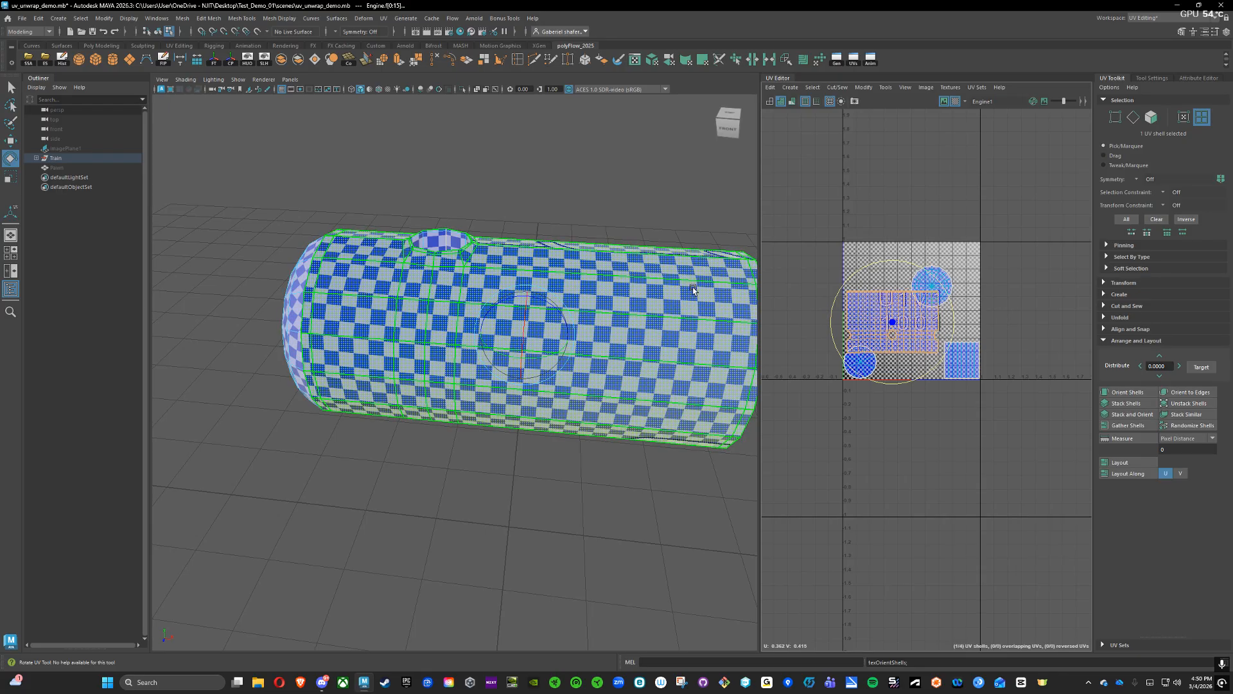
pyautogui.keyDown('alt'); pyautogui.moveTo(477, 262); pyautogui.dragTo(401, 269); pyautogui.keyUp('alt')
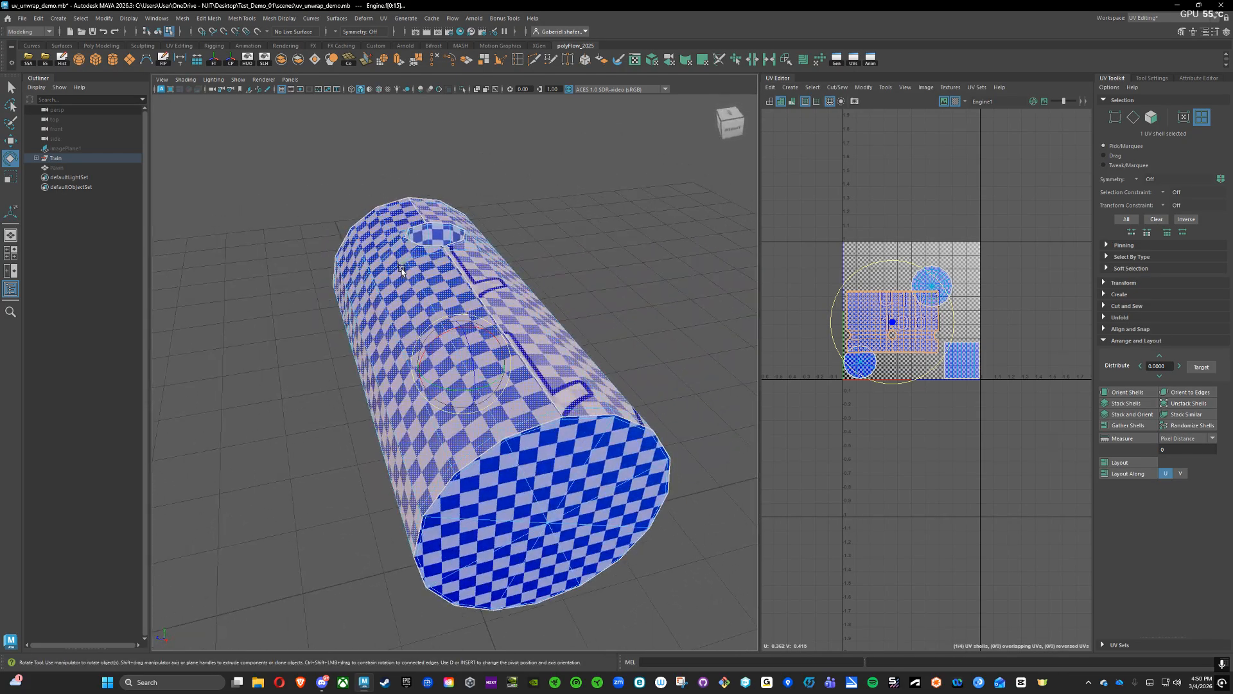
pyautogui.keyDown('alt'); pyautogui.moveTo(557, 268); pyautogui.dragTo(696, 247); pyautogui.keyUp('alt')
# - Lay out all the UV shells again, scale them down slightly to leave a margin, and return to object mode
pyautogui.moveTo(800, 212); pyautogui.dragTo(1059, 425)
pyautogui.click(804, 62)
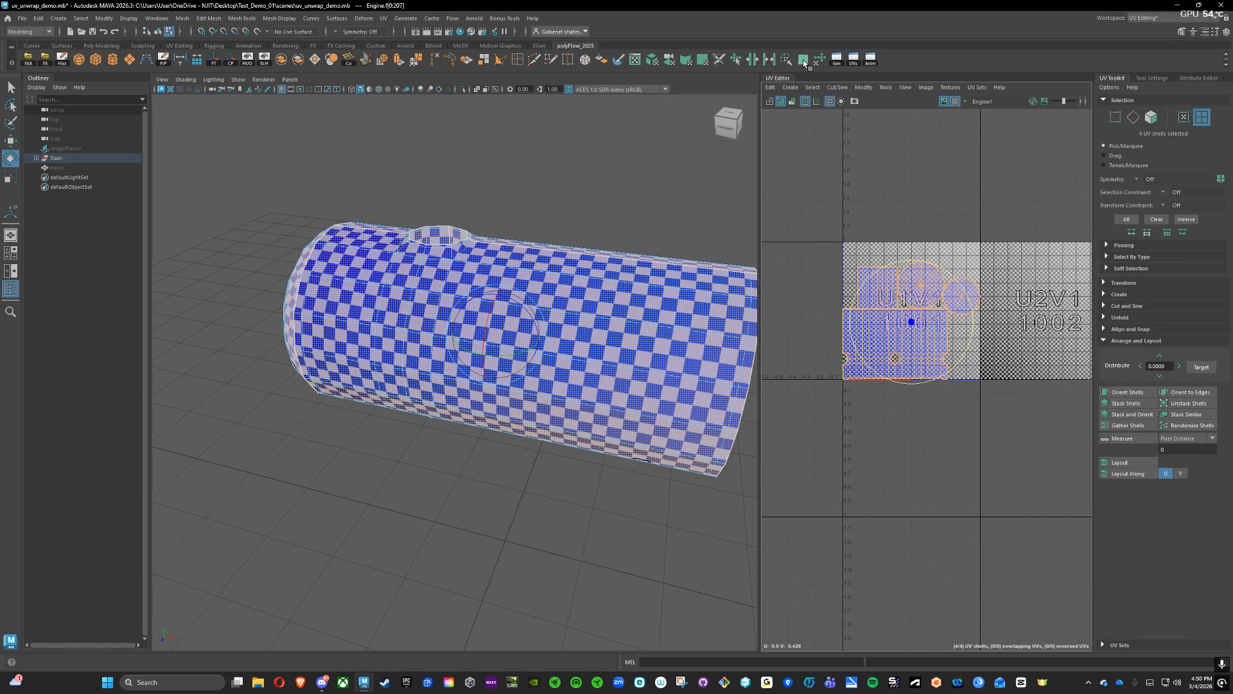
pyautogui.press('r')
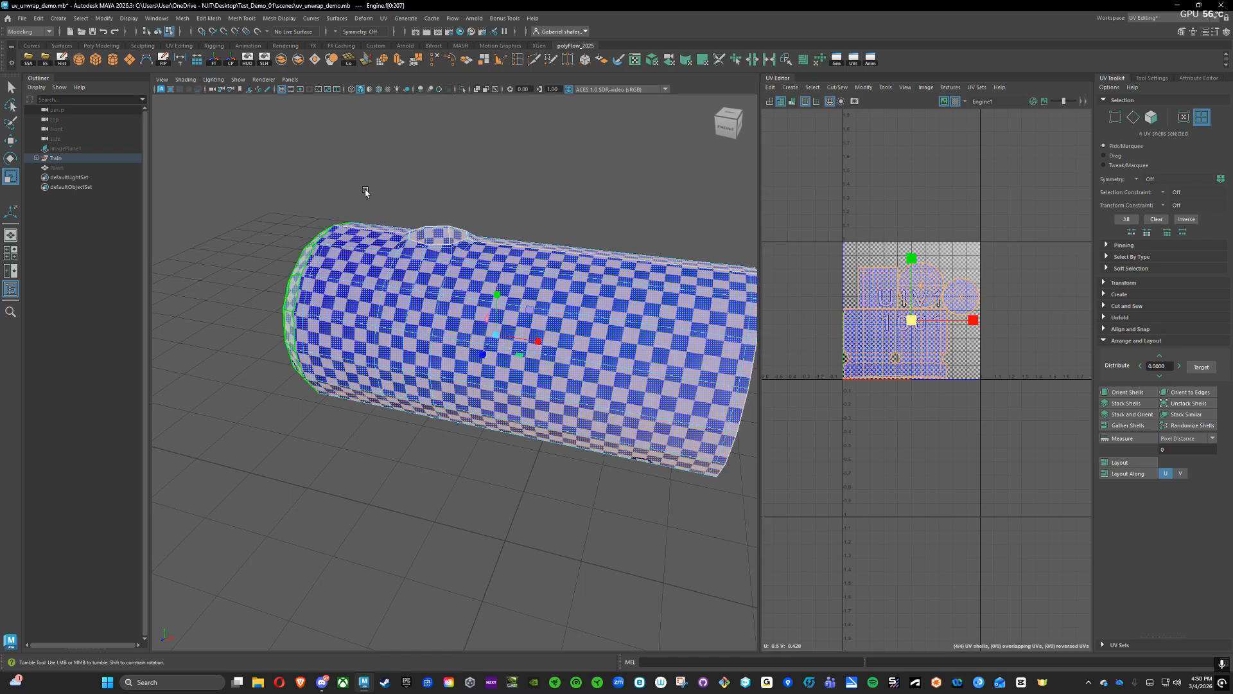
pyautogui.keyDown('alt'); pyautogui.moveTo(366, 191); pyautogui.dragTo(407, 185); pyautogui.keyUp('alt')
pyautogui.moveTo(470, 285); pyautogui.dragTo(511, 272, button='right')
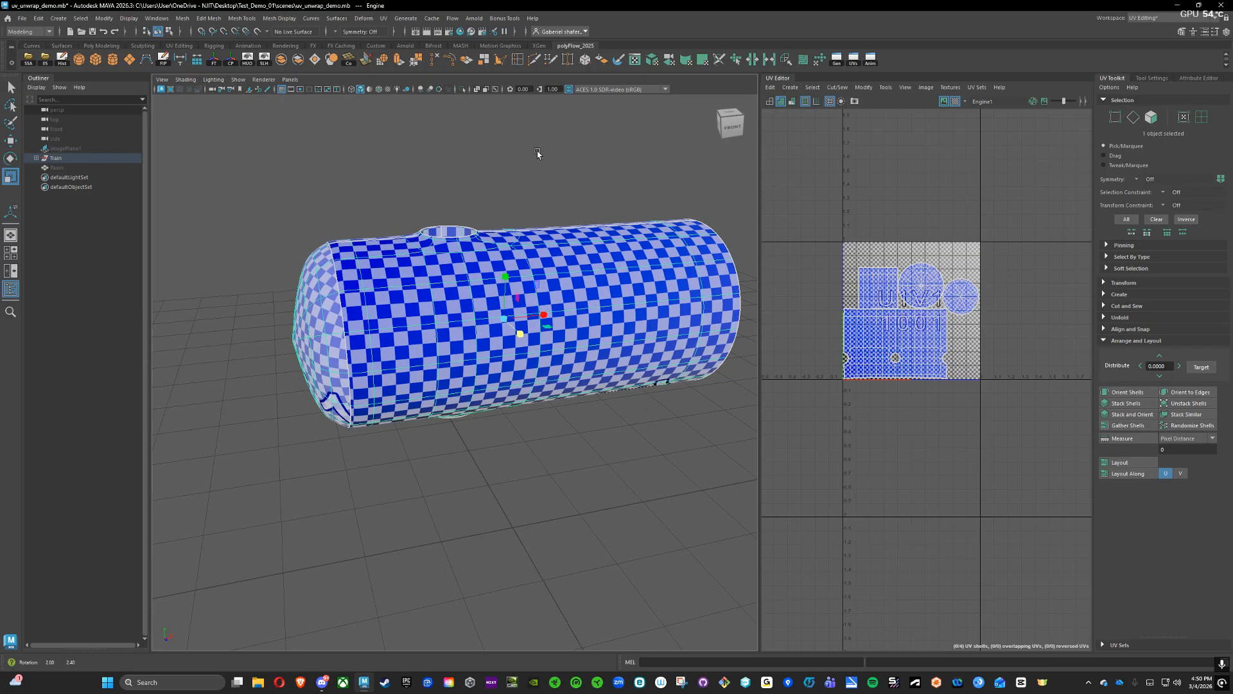
# - Examine the checker pattern across the UV seam along the body's upper side and around the funnel hole
pyautogui.keyDown('alt'); pyautogui.moveTo(546, 189); pyautogui.dragTo(436, 177); pyautogui.keyUp('alt')
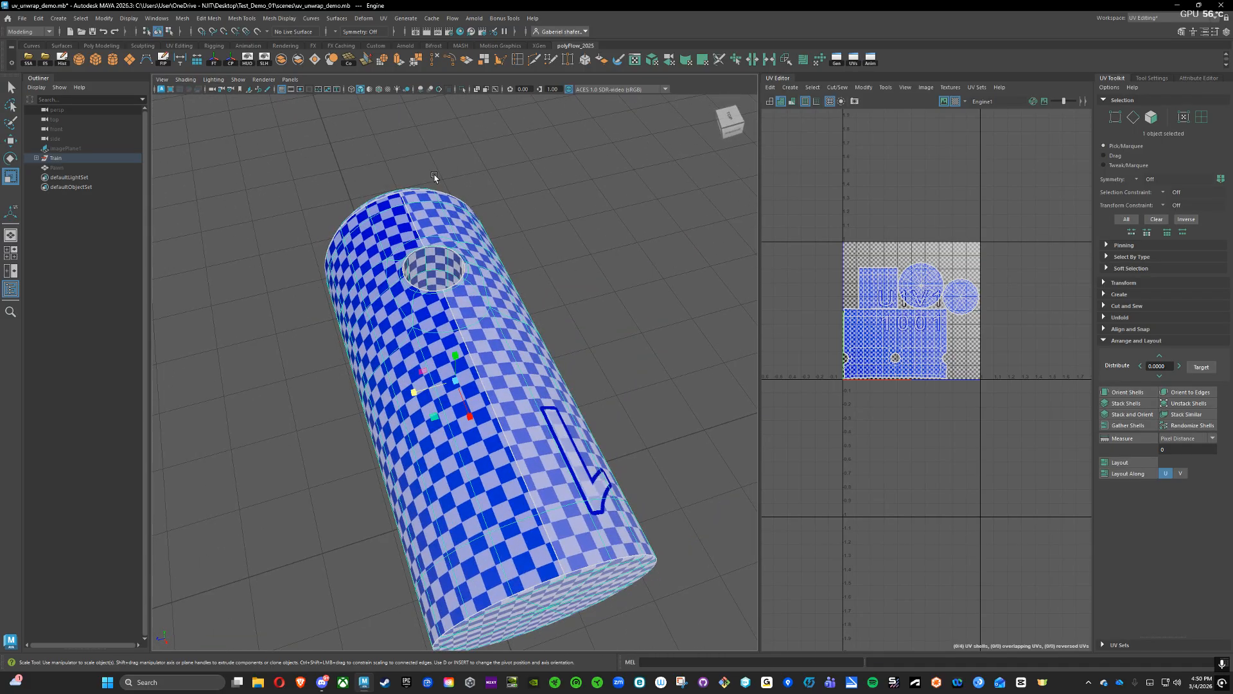
pyautogui.keyDown('alt'); pyautogui.moveTo(550, 244); pyautogui.dragTo(572, 262); pyautogui.keyUp('alt')
pyautogui.rightClick(572, 262)
pyautogui.click(571, 236)
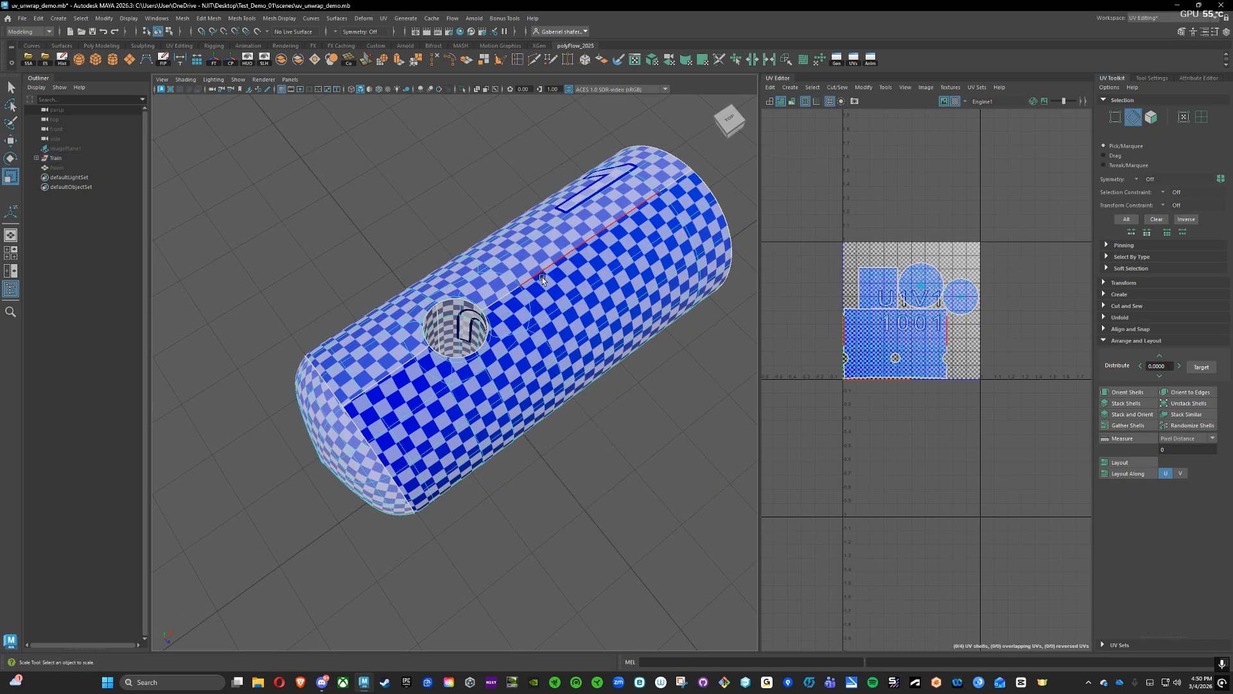
pyautogui.moveTo(407, 324)
pyautogui.keyDown('alt'); pyautogui.mouseDown()
pyautogui.moveTo(441, 273)
pyautogui.moveTo(430, 321)
pyautogui.mouseUp(); pyautogui.keyUp('alt')
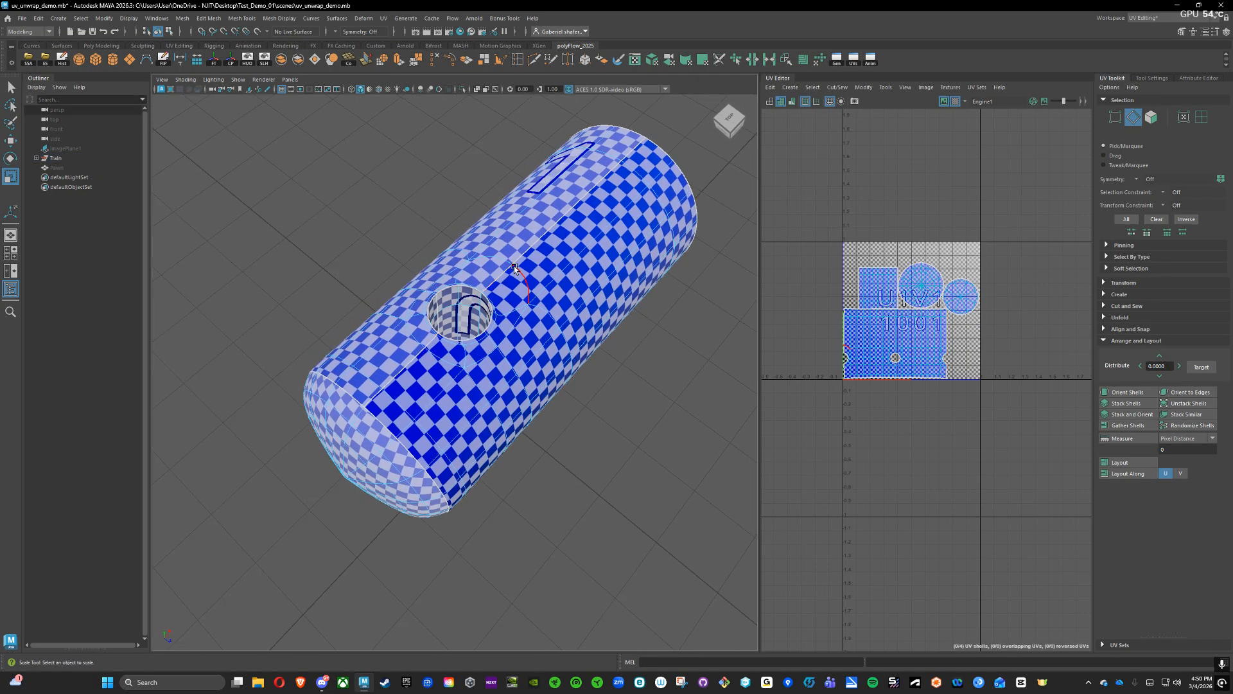
pyautogui.keyDown('alt'); pyautogui.moveTo(514, 266); pyautogui.dragTo(469, 345); pyautogui.keyUp('alt')
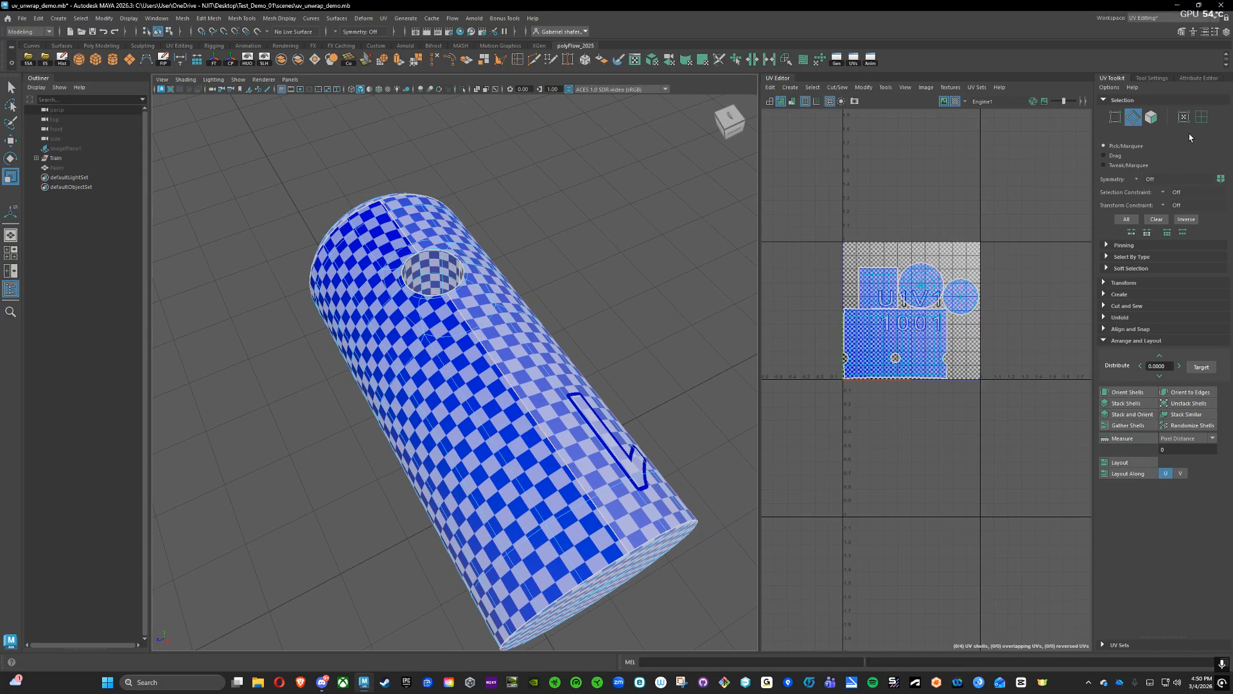
pyautogui.moveTo(494, 376); pyautogui.dragTo(510, 351, button='right')
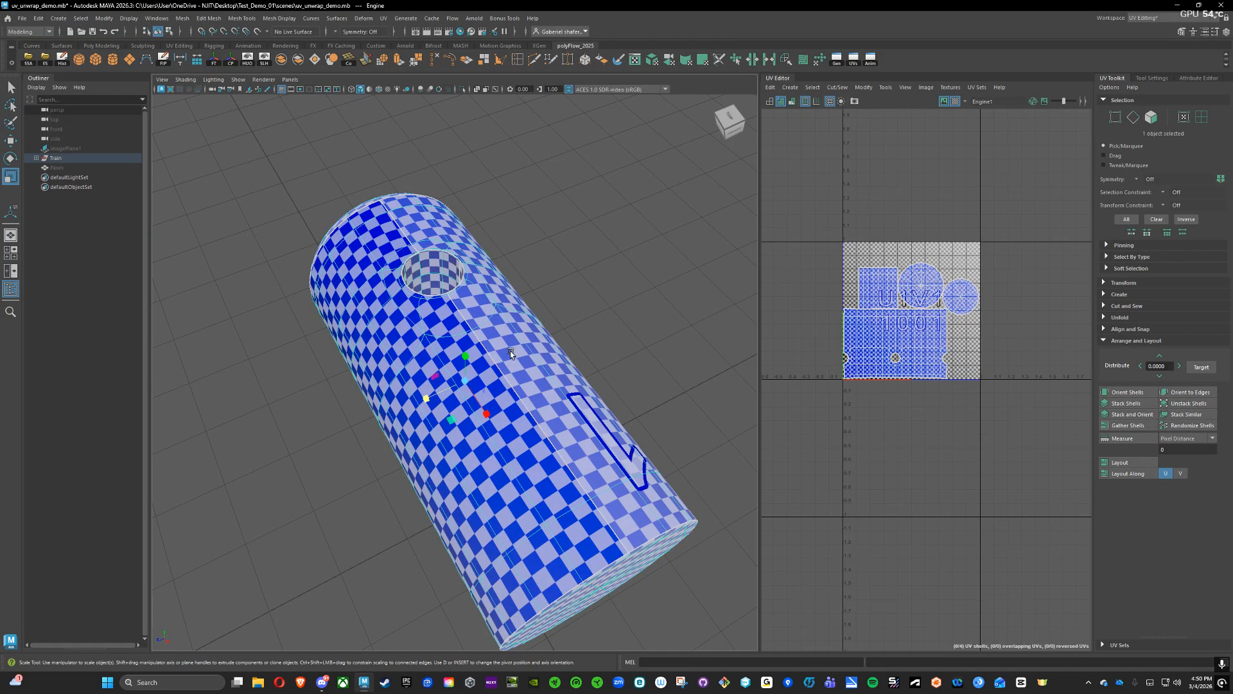
# - In the Engine shape's OpenSubdiv controls, choose Preserve Edges and Corners for UV Boundary Smoothing and turn on Smooth Triangles
pyautogui.click(1207, 79)
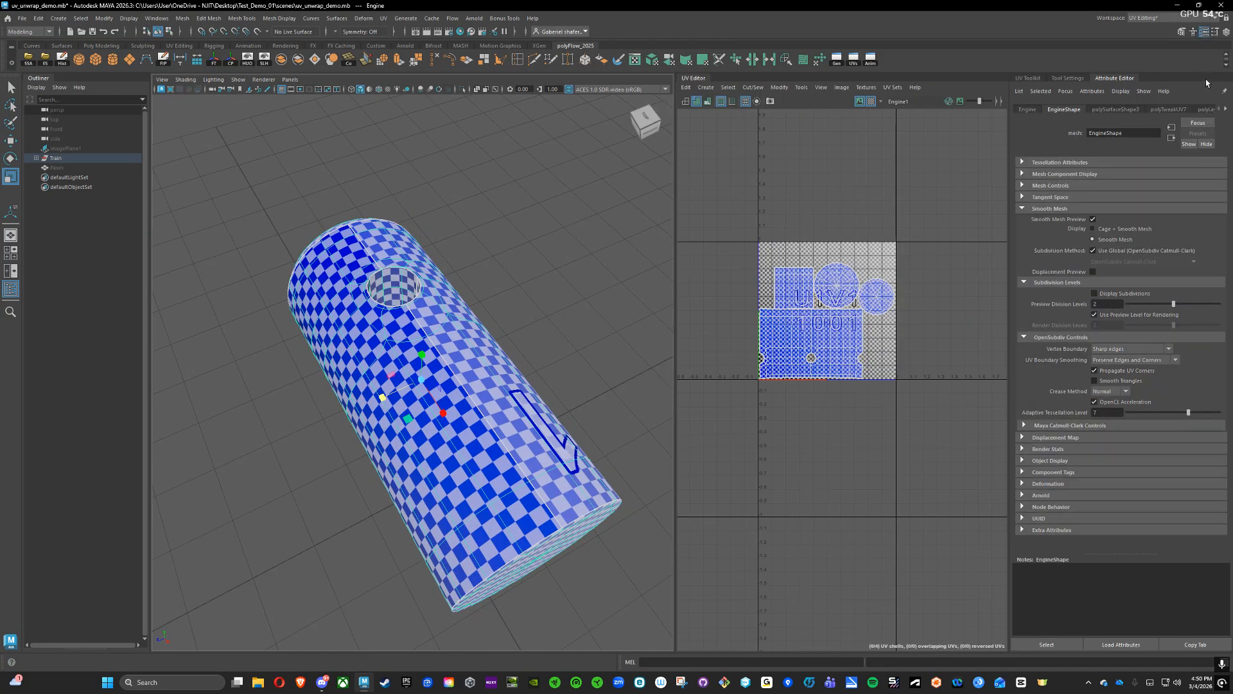
pyautogui.click(1023, 208)
pyautogui.click(1028, 110)
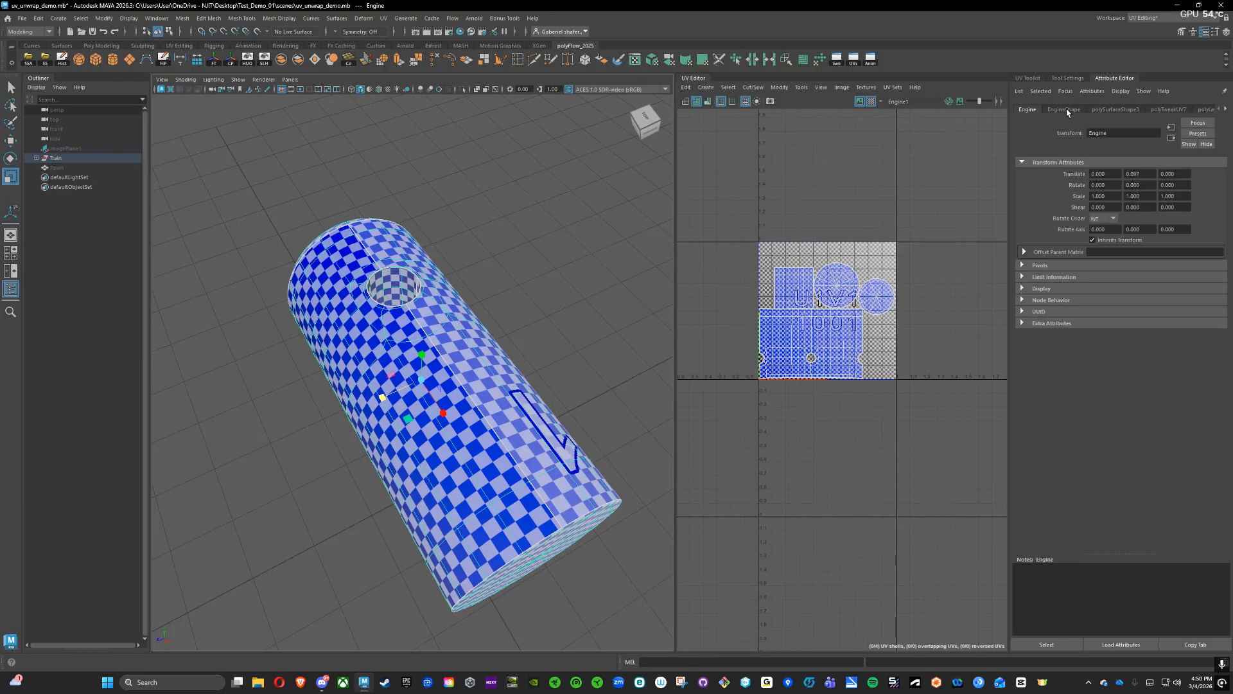
pyautogui.click(1065, 109)
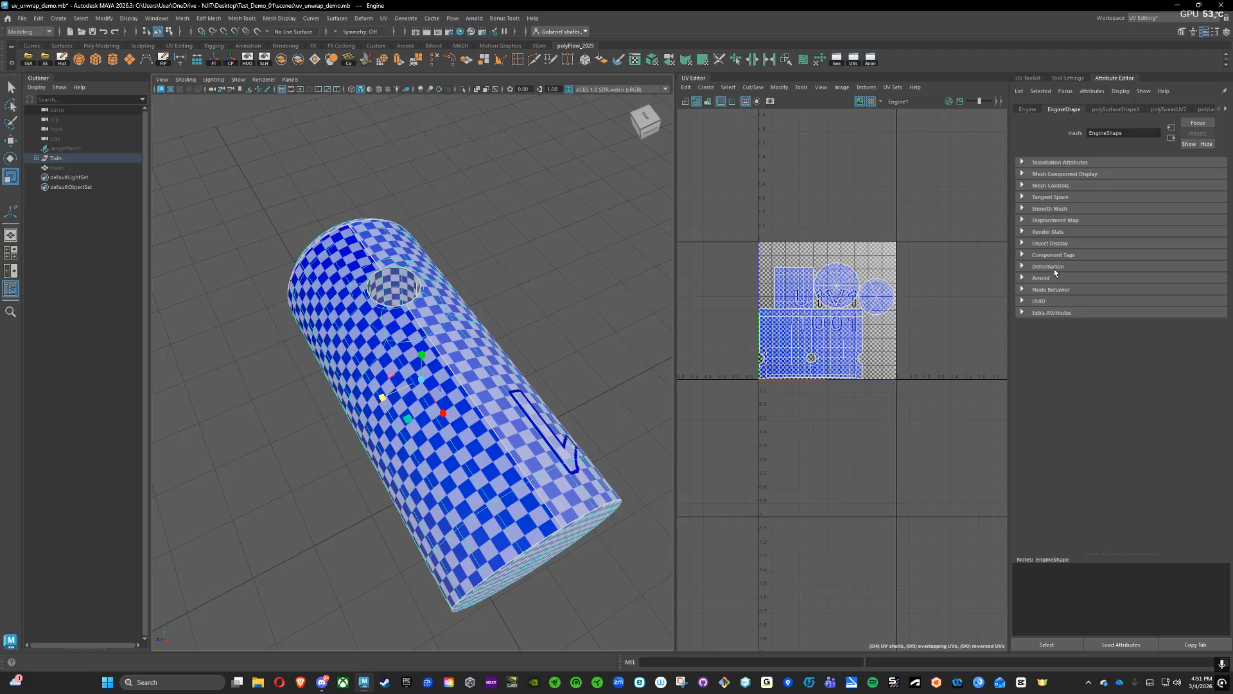
pyautogui.click(1023, 209)
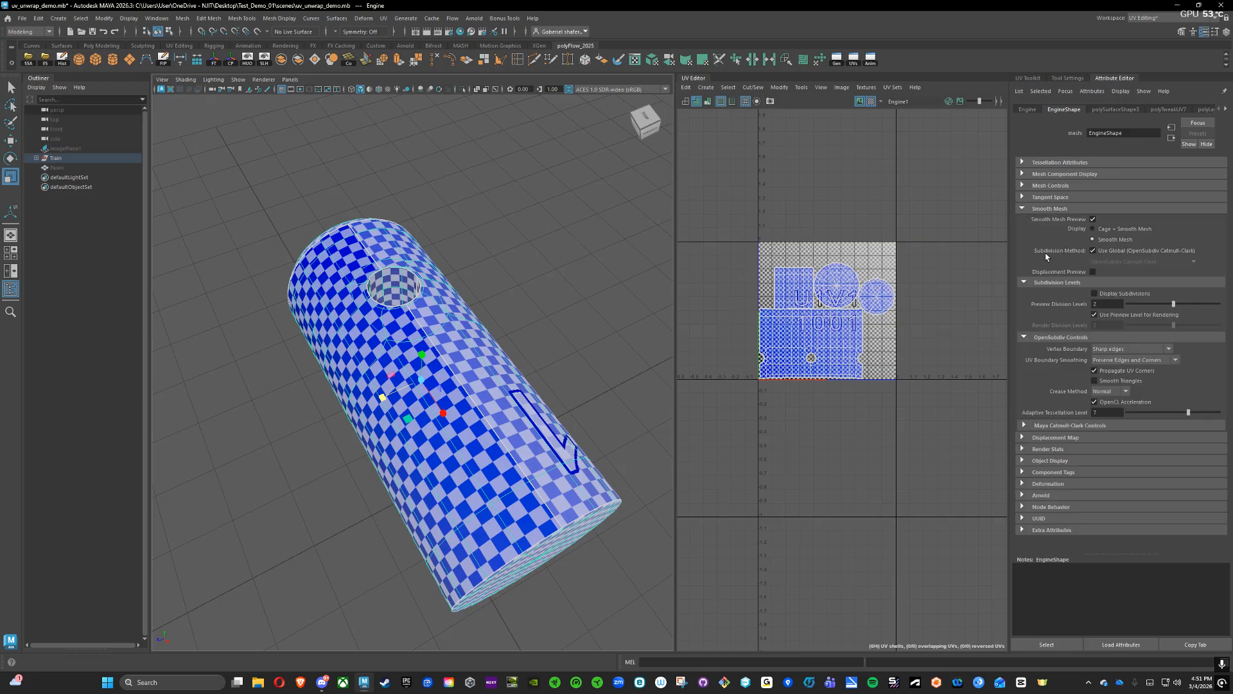
pyautogui.click(1023, 283)
pyautogui.click(1023, 295)
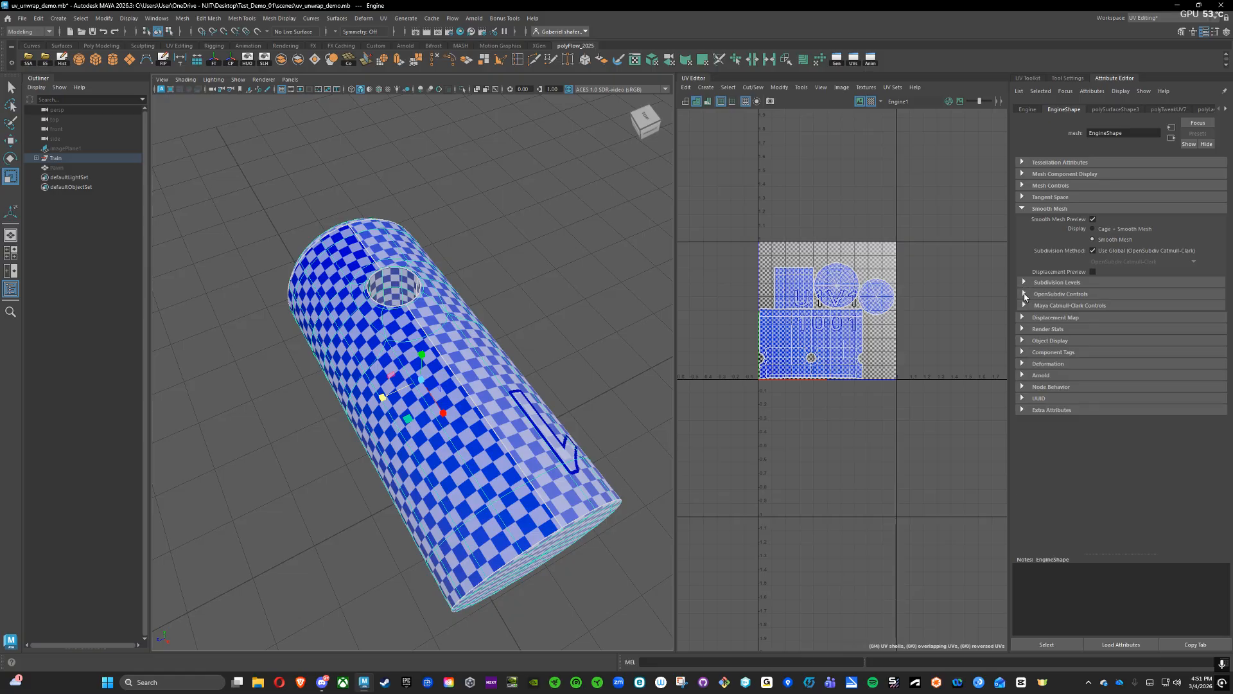
pyautogui.click(1023, 293)
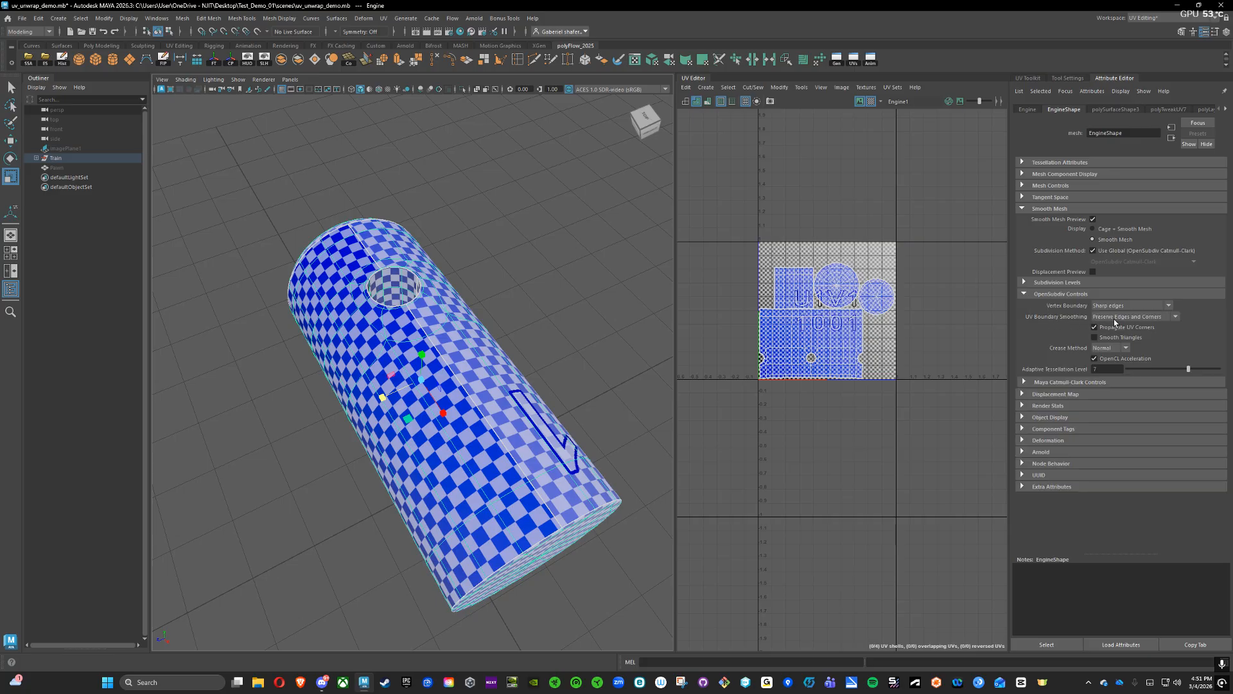
pyautogui.click(1175, 316)
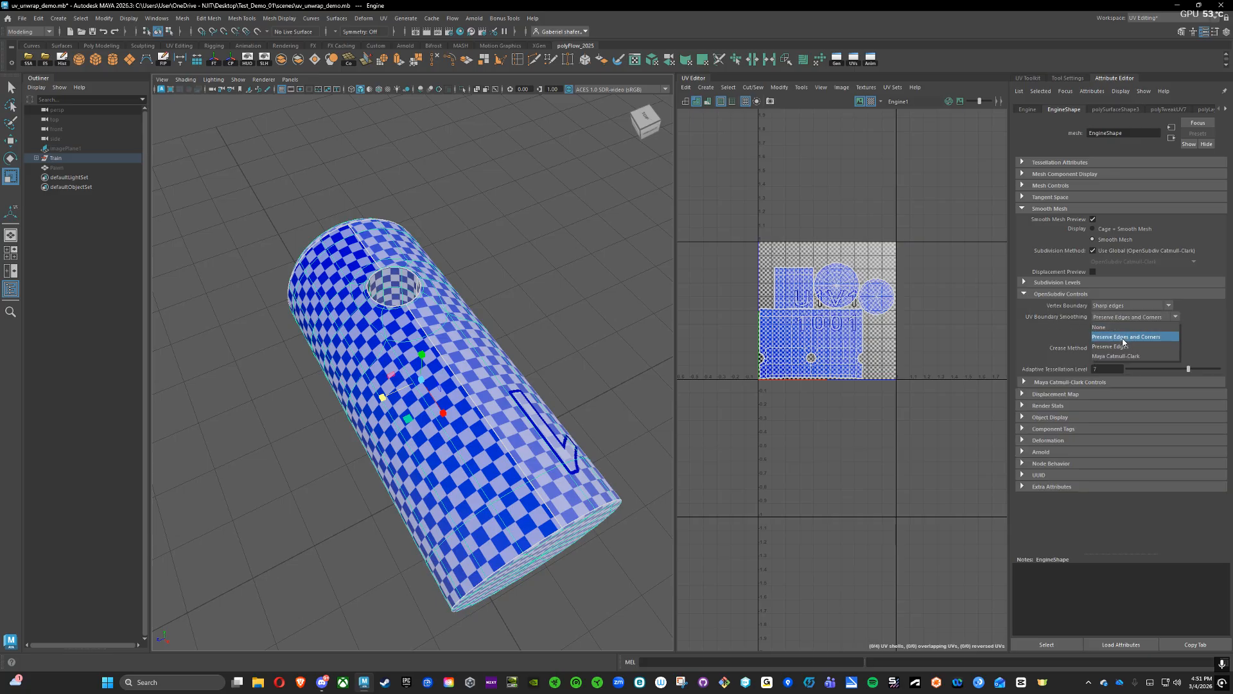
pyautogui.click(1122, 337)
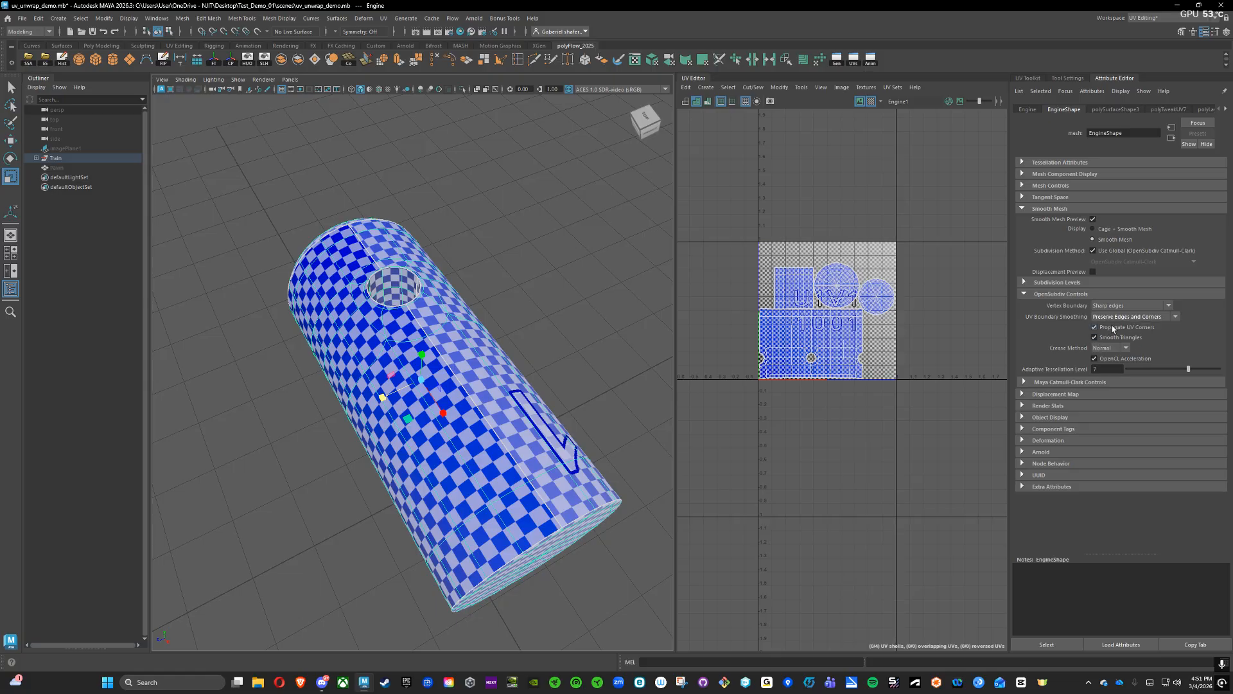
# - Try Maya Catmull-Clark as the UV Boundary Smoothing and inspect the checker pattern along the body's upper seam
pyautogui.click(1134, 316)
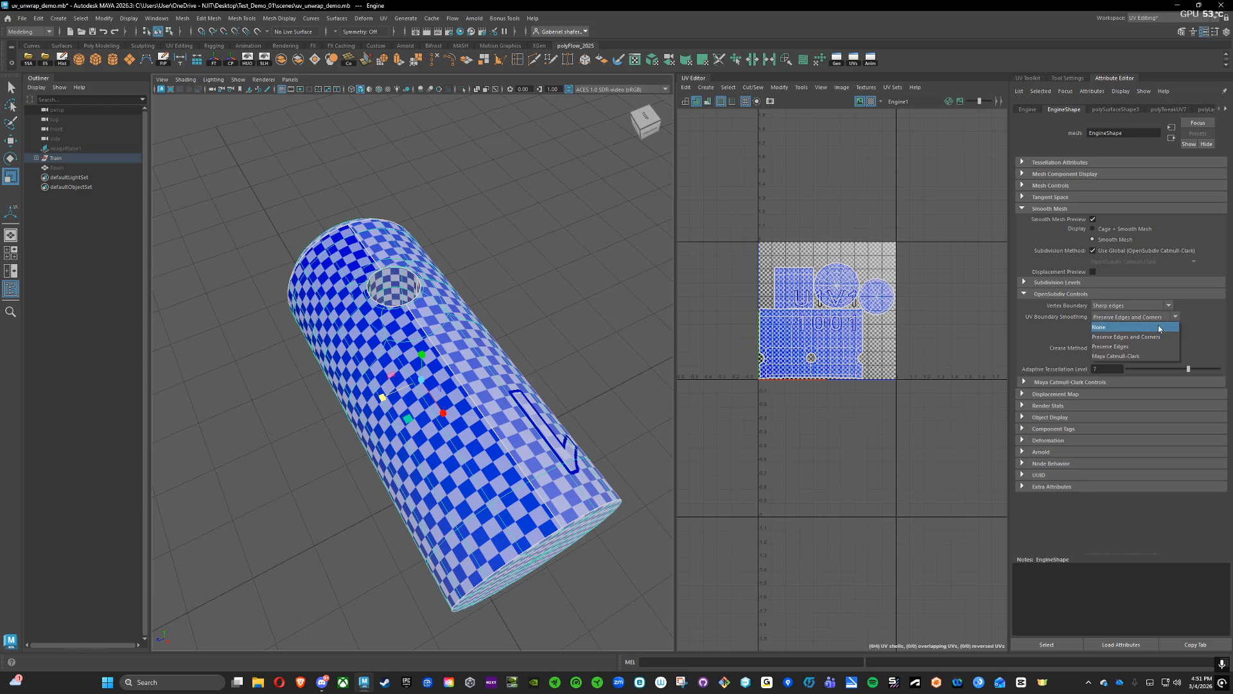
pyautogui.click(1122, 358)
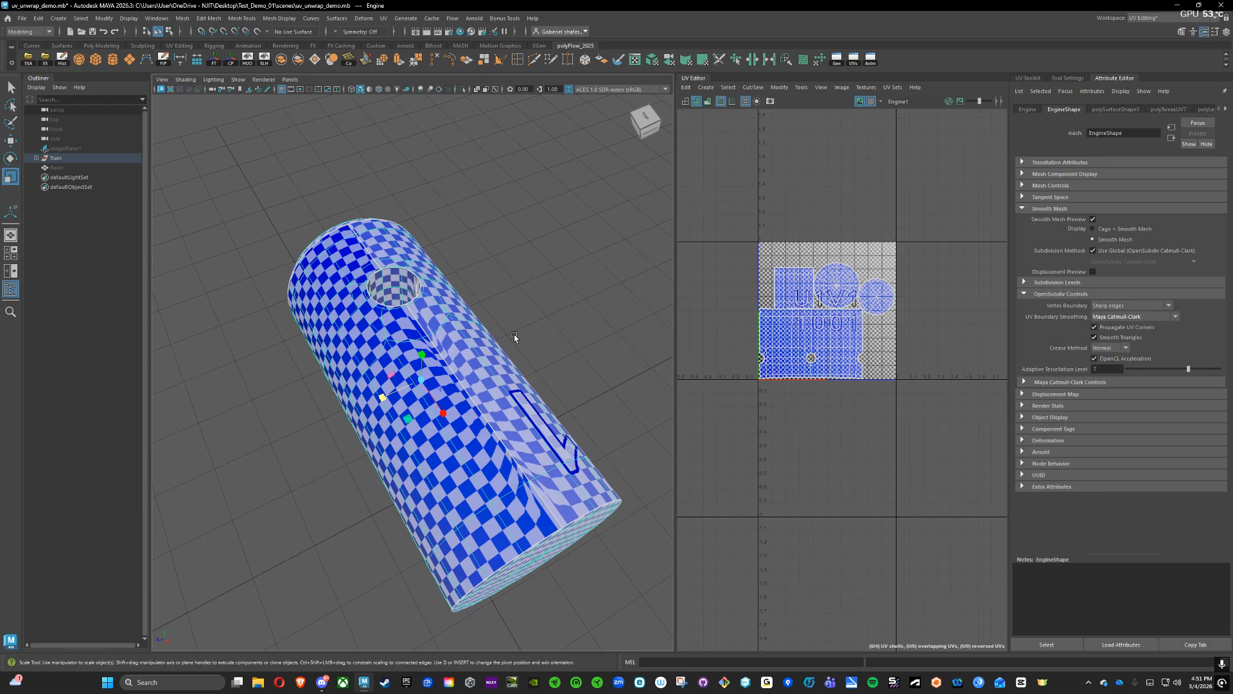
pyautogui.keyDown('alt'); pyautogui.moveTo(514, 337); pyautogui.dragTo(458, 407); pyautogui.keyUp('alt')
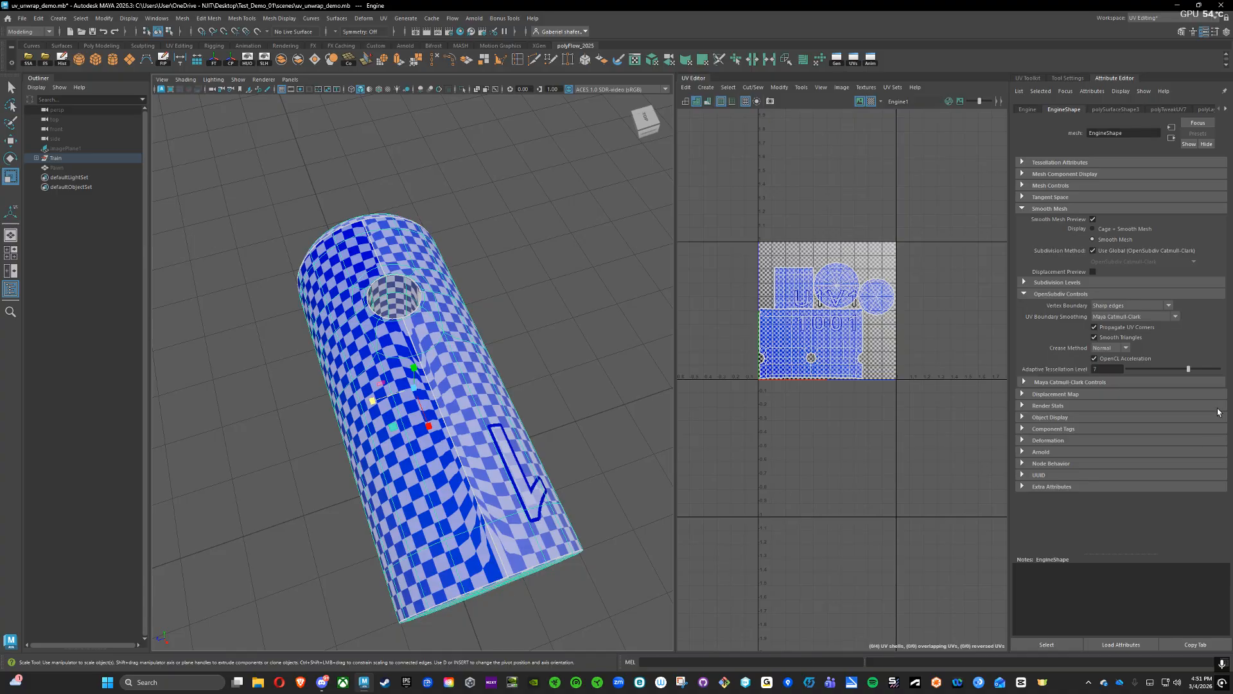
# - Restore UV Boundary Smoothing to Preserve Edges and Corners and view the Engine body from the side in object mode
pyautogui.click(1176, 316)
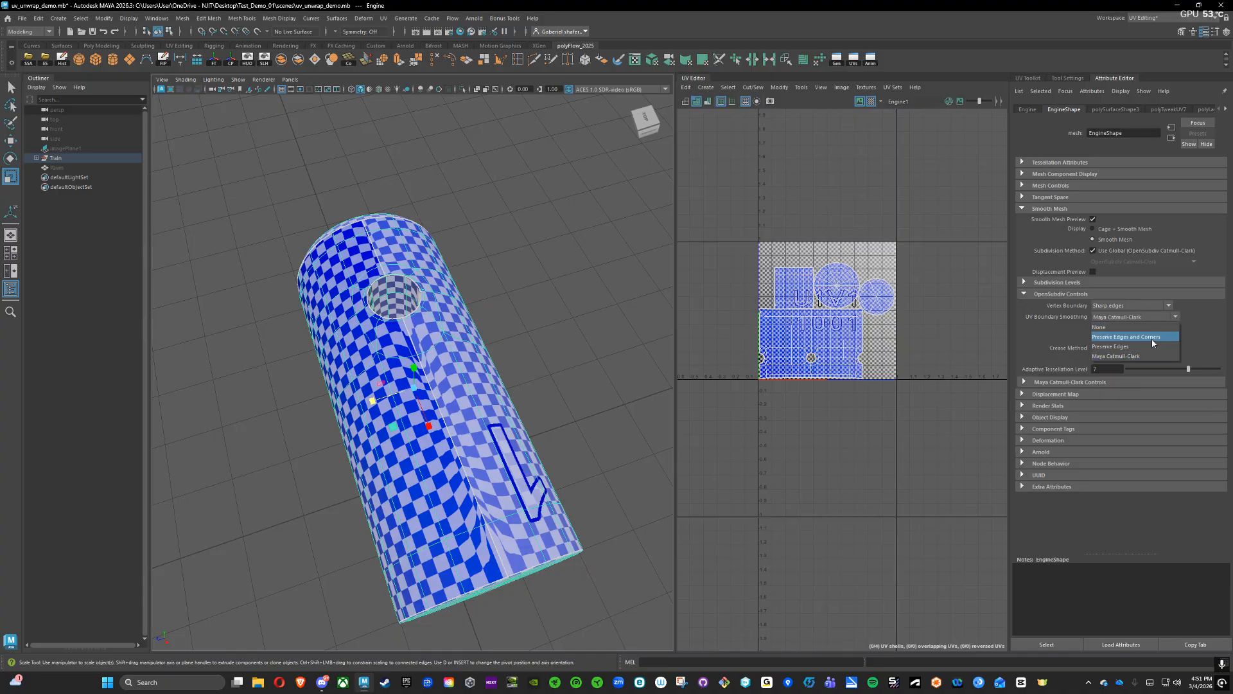
pyautogui.click(1151, 340)
pyautogui.keyDown('alt'); pyautogui.moveTo(399, 345); pyautogui.dragTo(547, 285); pyautogui.keyUp('alt')
pyautogui.moveTo(547, 285); pyautogui.dragTo(583, 276, button='right')
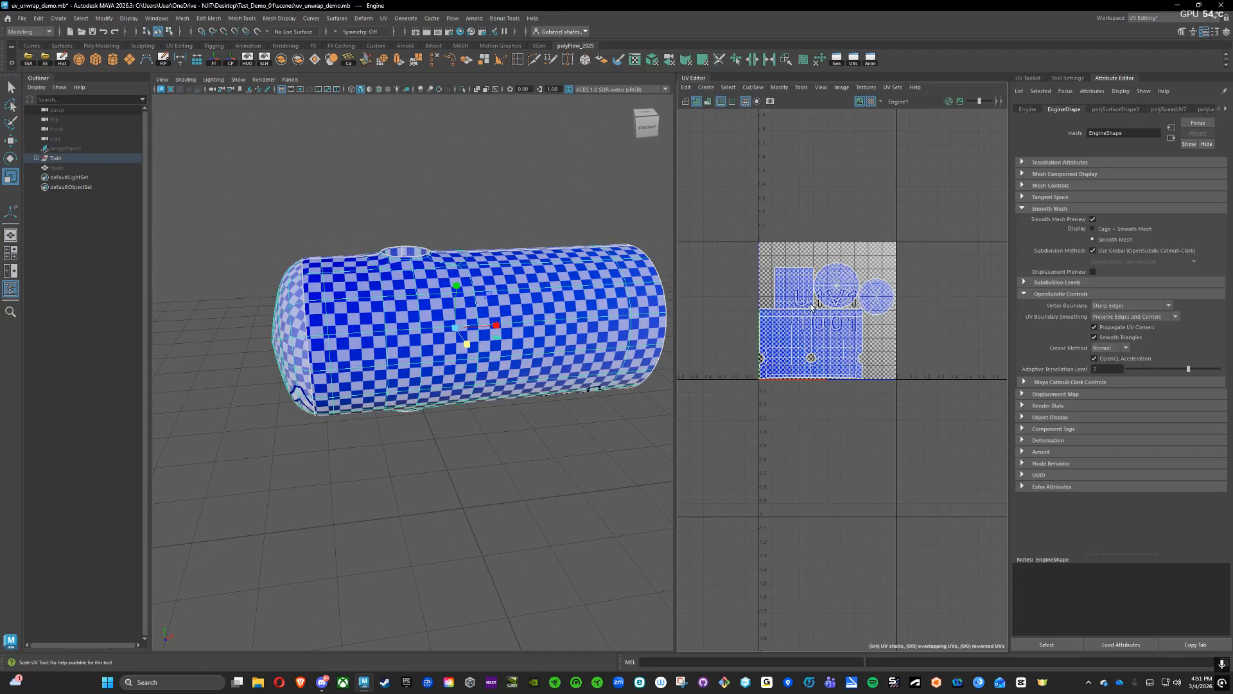
# - Select all the UV shells, switch to the General workspace, and return the Engine body to object mode
pyautogui.moveTo(795, 303); pyautogui.dragTo(758, 289, button='right')
pyautogui.moveTo(720, 202); pyautogui.dragTo(1006, 457)
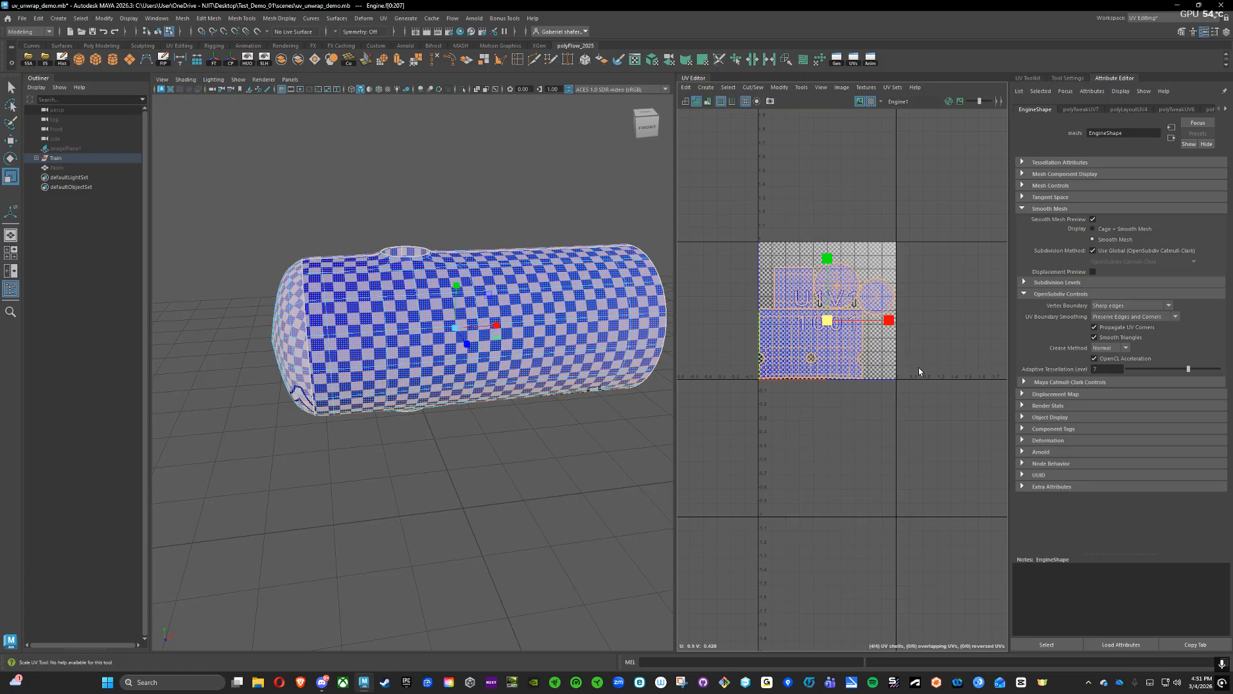
pyautogui.click(840, 67)
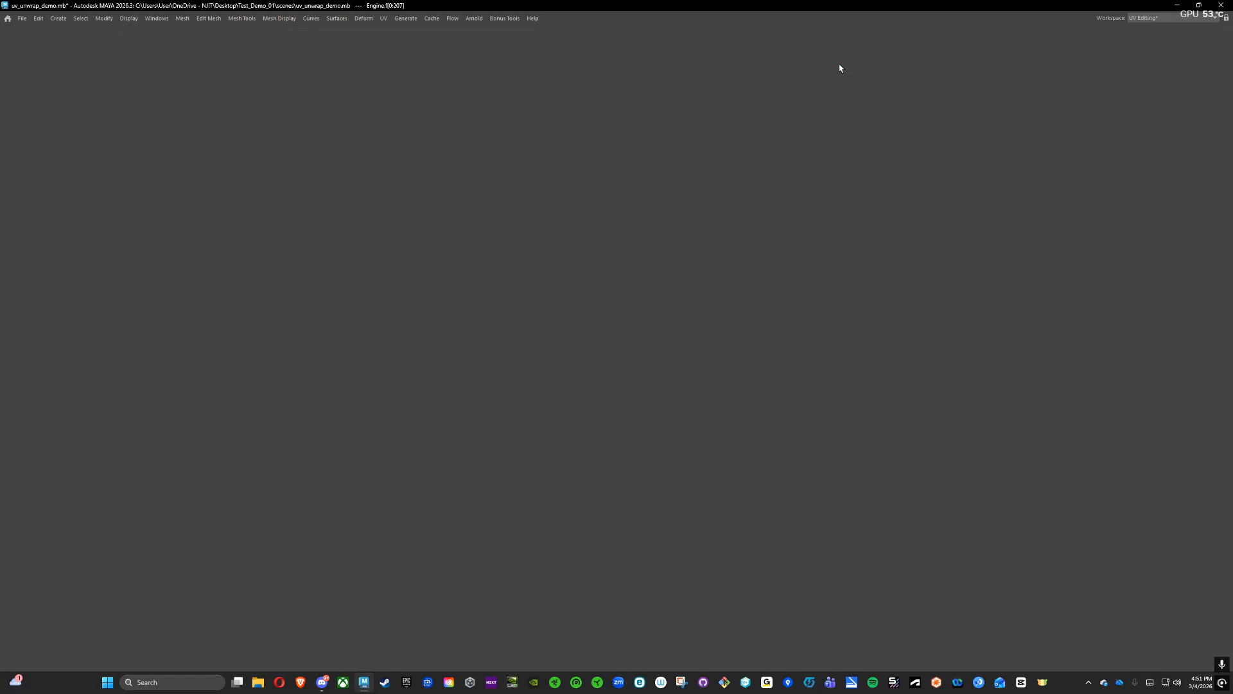
pyautogui.rightClick(735, 210)
pyautogui.moveTo(735, 210); pyautogui.dragTo(778, 195, button='right')
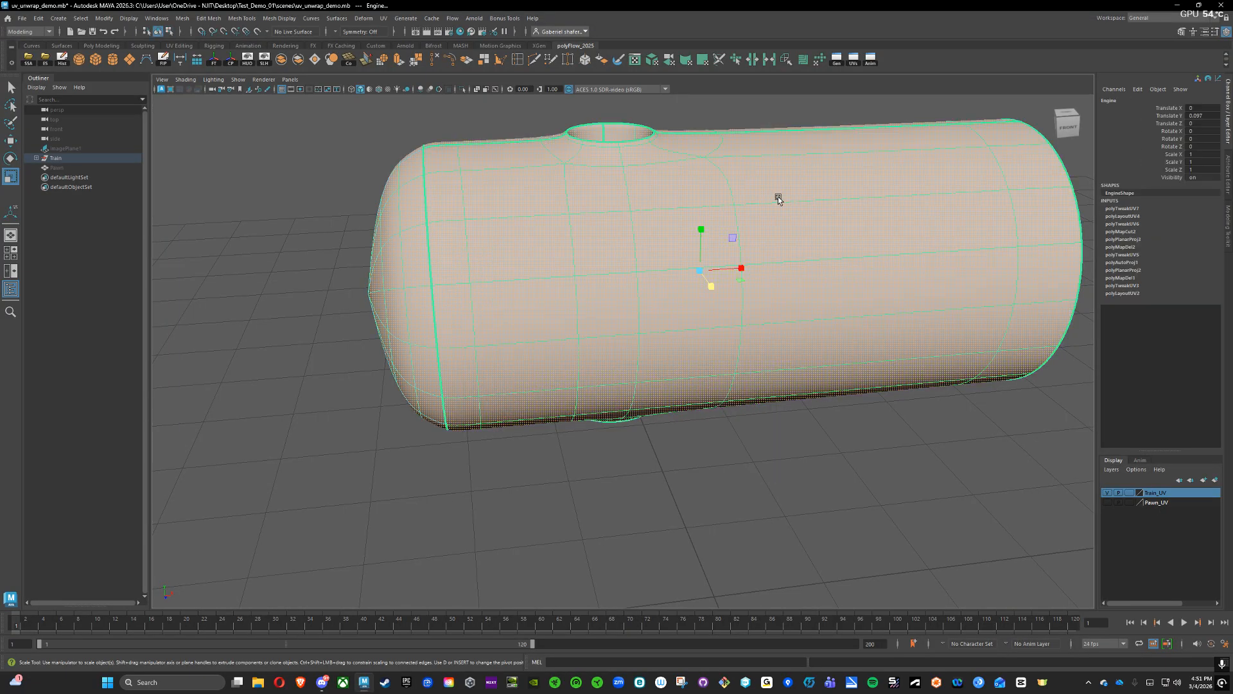
# - Reselect the smoothed Engine body and assign it a new Arnold aiStandardSurface material
pyautogui.scroll(-4, 778, 195)
pyautogui.click(791, 159)
pyautogui.keyDown('alt'); pyautogui.moveTo(740, 145); pyautogui.dragTo(646, 216, button='middle'); pyautogui.keyUp('alt')
pyautogui.keyDown('alt'); pyautogui.moveTo(646, 216); pyautogui.dragTo(687, 192); pyautogui.keyUp('alt')
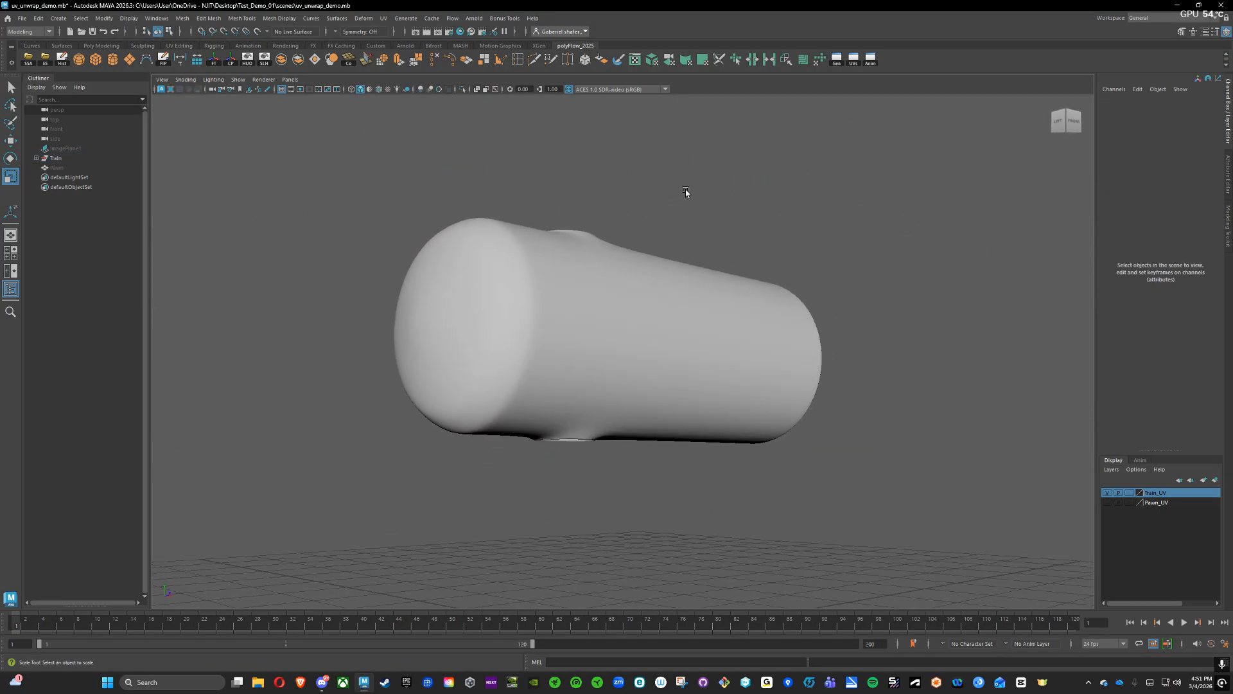
pyautogui.click(645, 255)
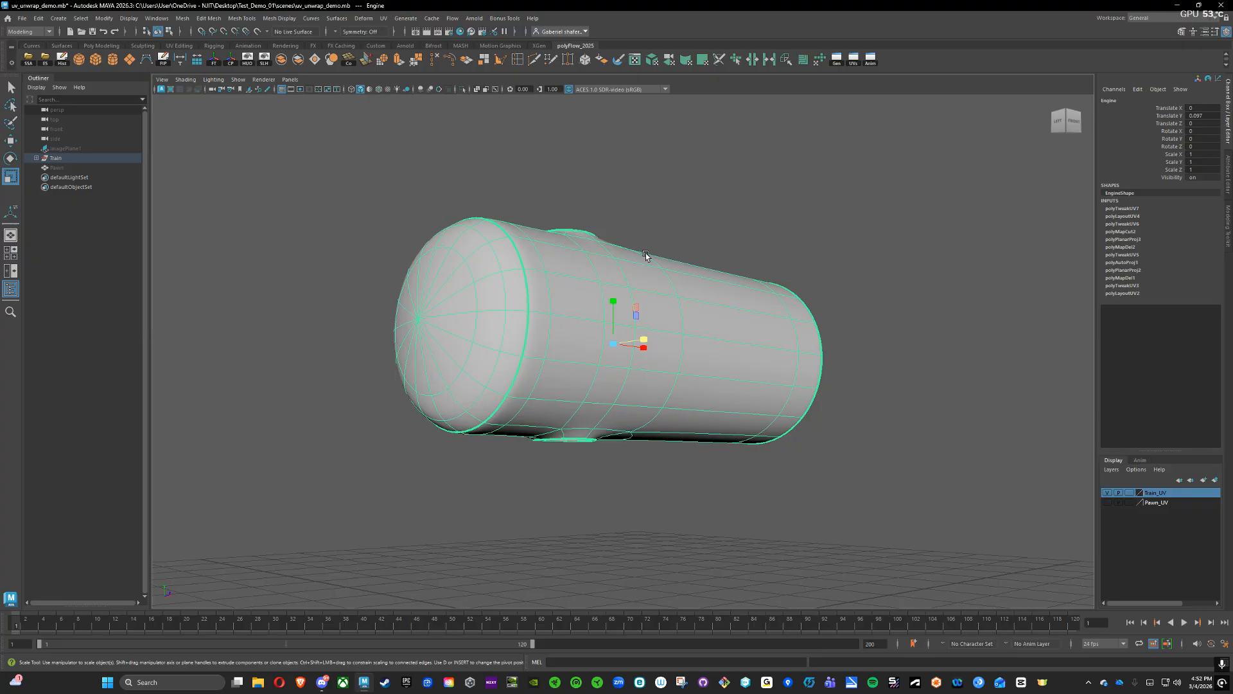
pyautogui.rightClick(638, 271)
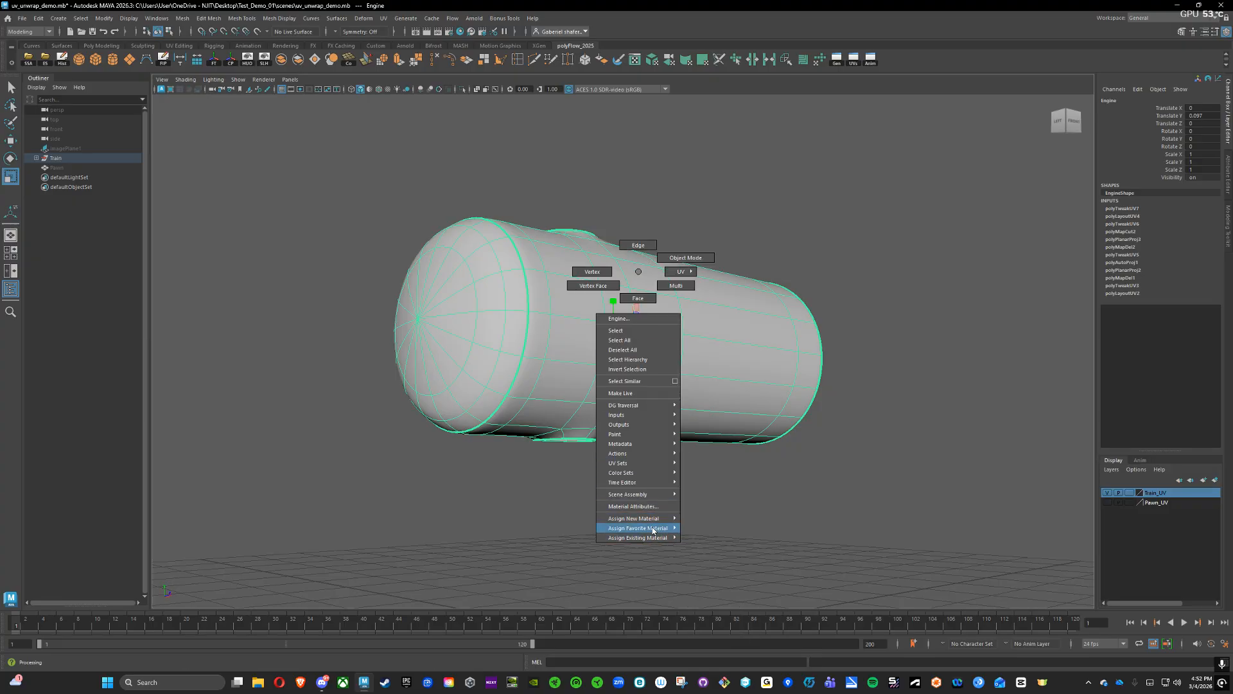
pyautogui.moveTo(661, 518)
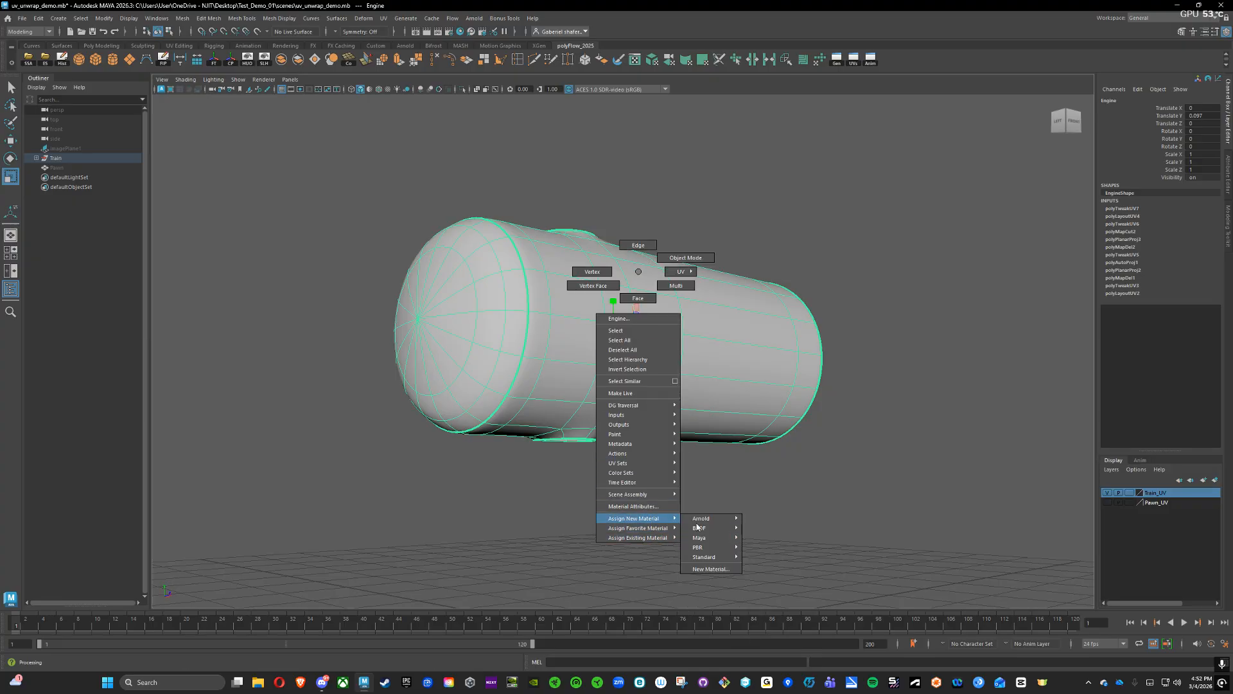
pyautogui.click(713, 569)
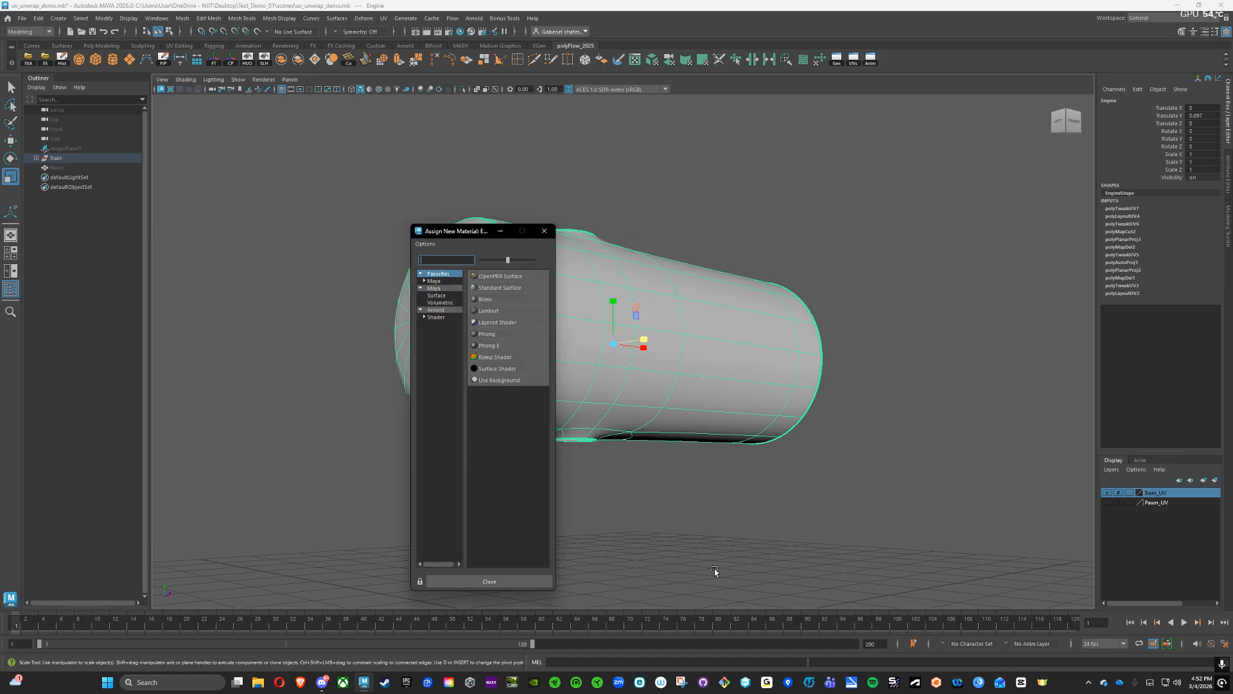
pyautogui.click(436, 317)
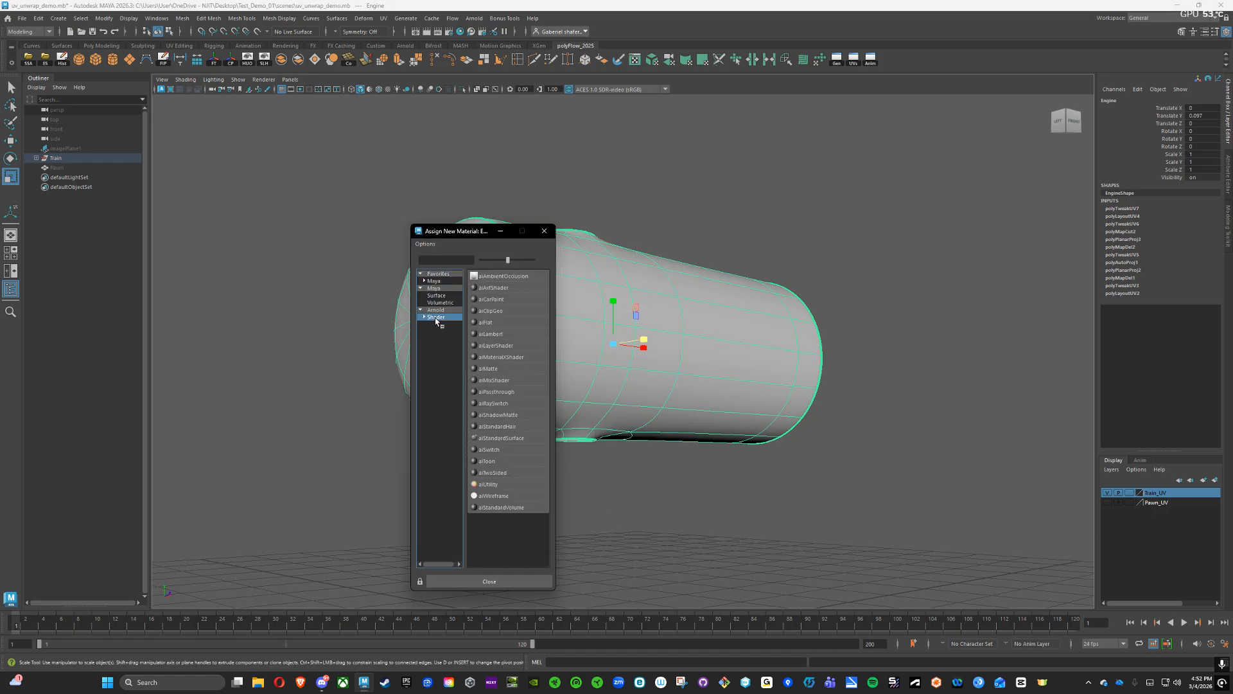
pyautogui.click(499, 440)
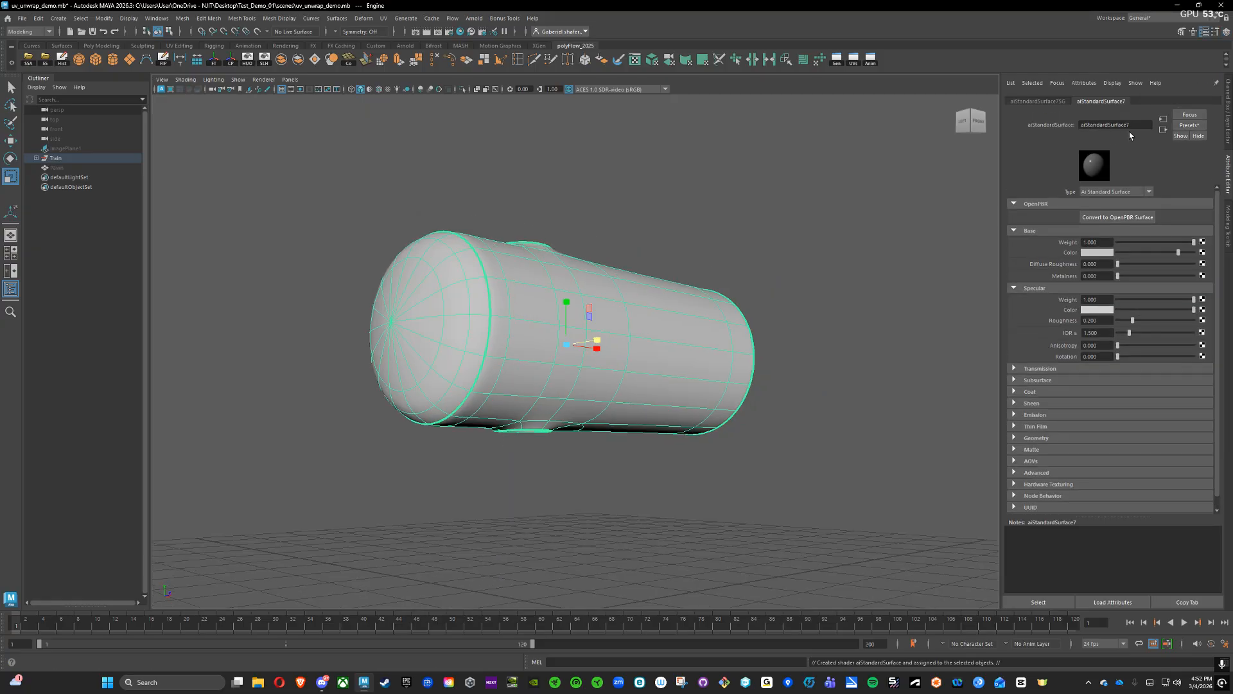
# - Rename the Engine body's new aiStandardSurface material to Engine2
pyautogui.moveTo(1137, 126); pyautogui.dragTo(1069, 127)
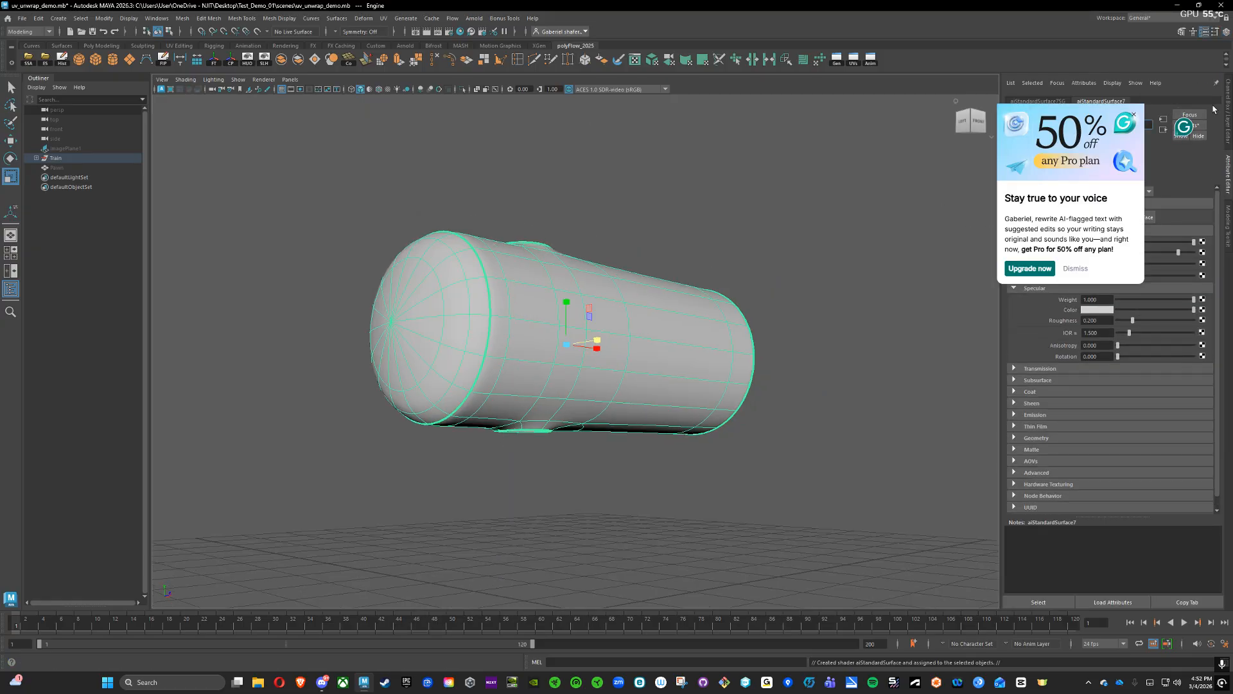
pyautogui.click(1133, 114)
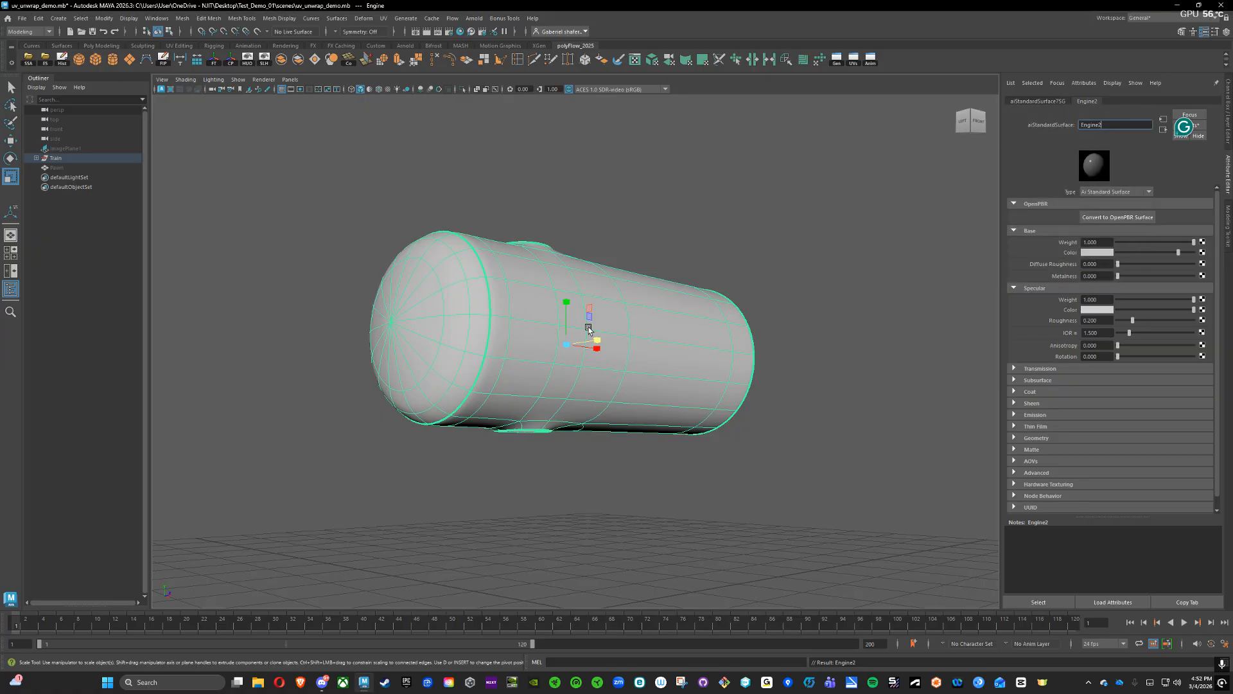
pyautogui.doubleClick(1109, 126)
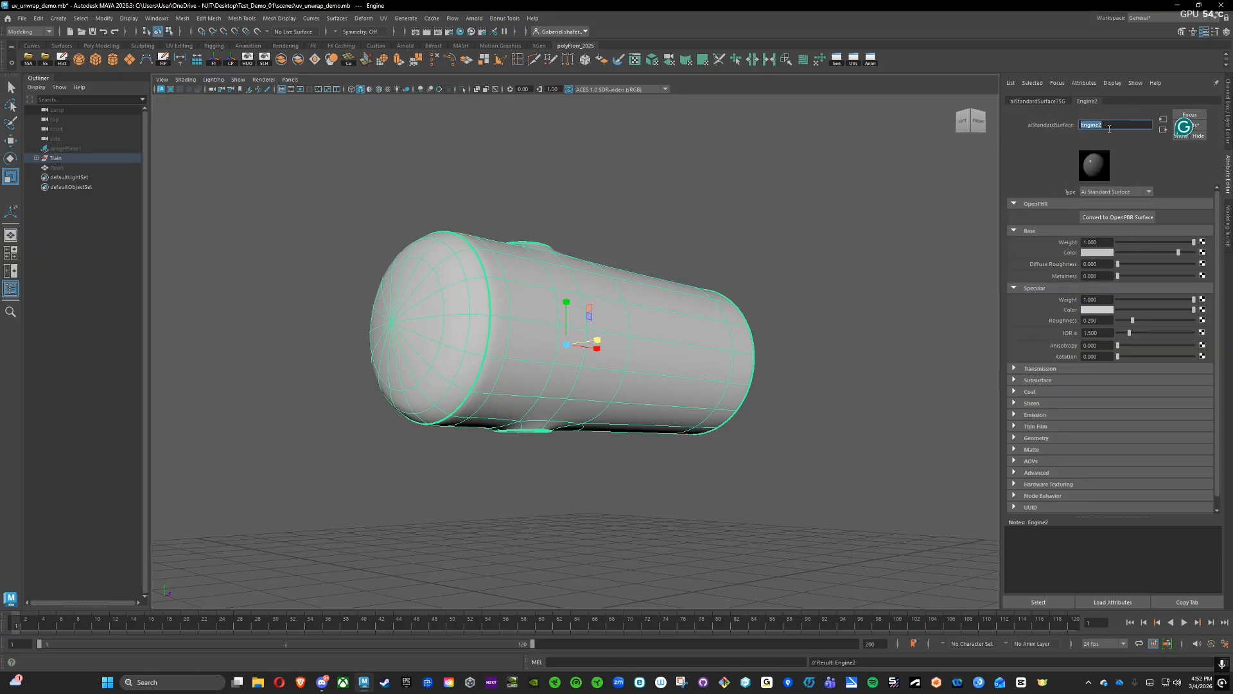
pyautogui.keyDown('alt'); pyautogui.moveTo(728, 214); pyautogui.dragTo(667, 259); pyautogui.keyUp('alt')
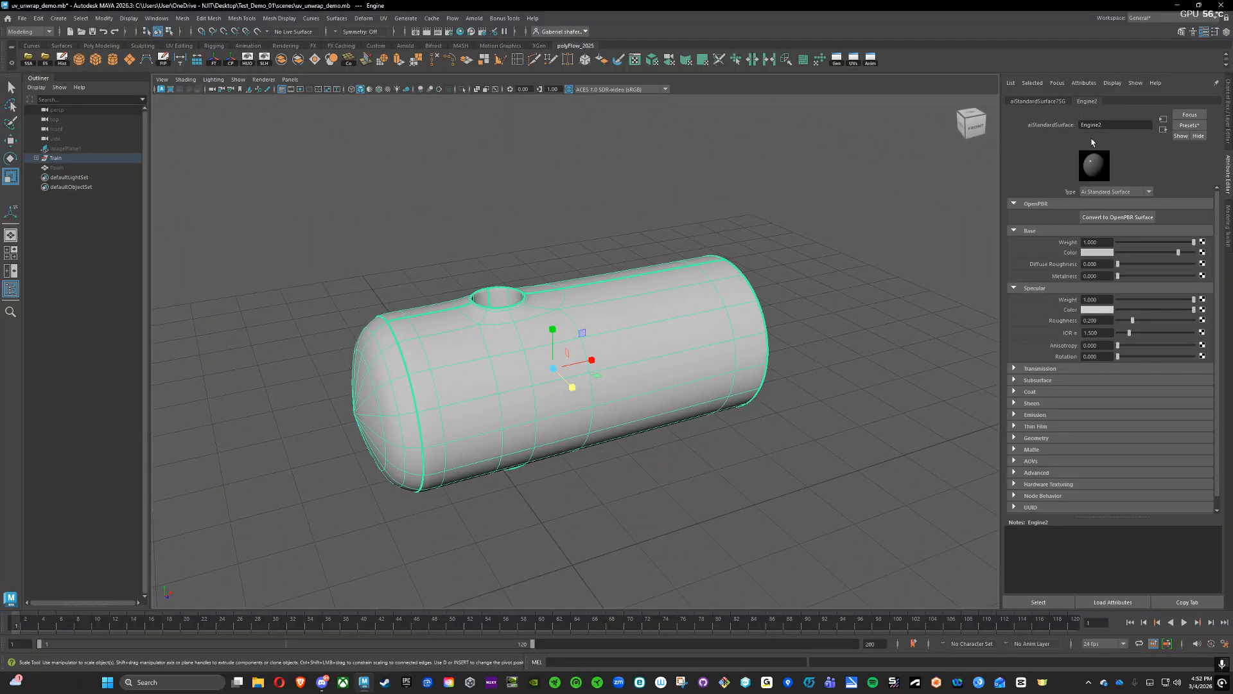
pyautogui.click(1125, 125)
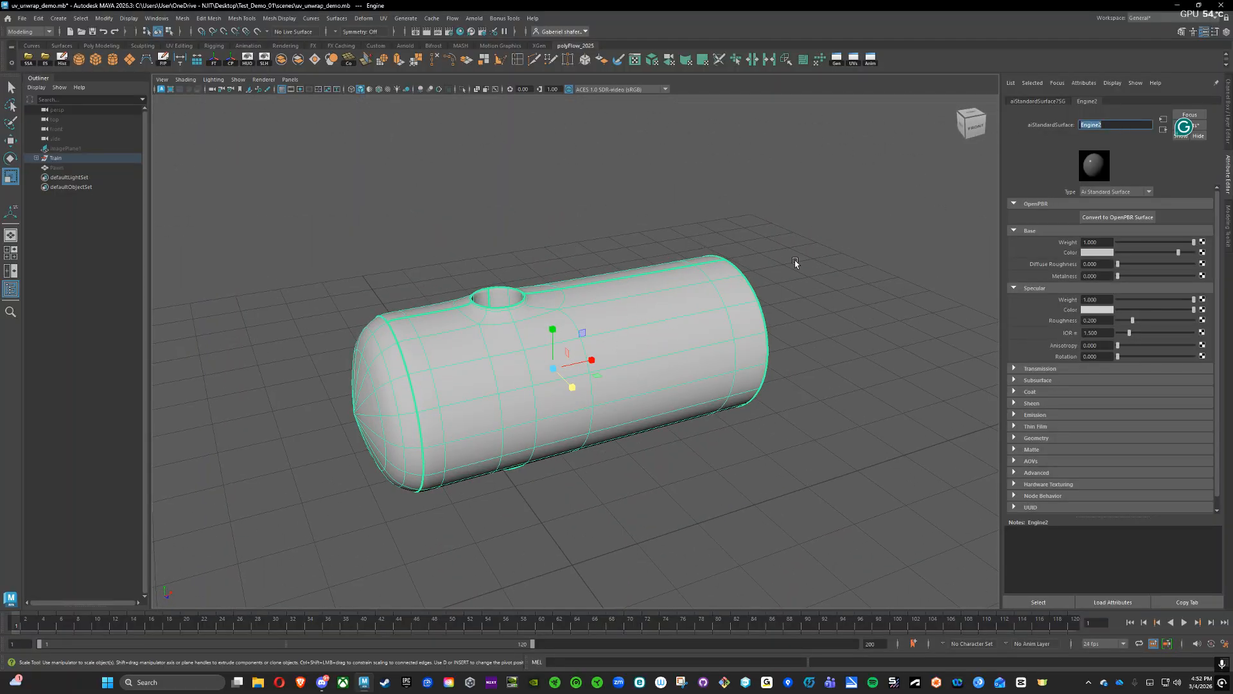
# - Reselect the Engine body and unhide the last hidden objects, bringing the whole train into view
pyautogui.rightClick(698, 300)
pyautogui.click(704, 214)
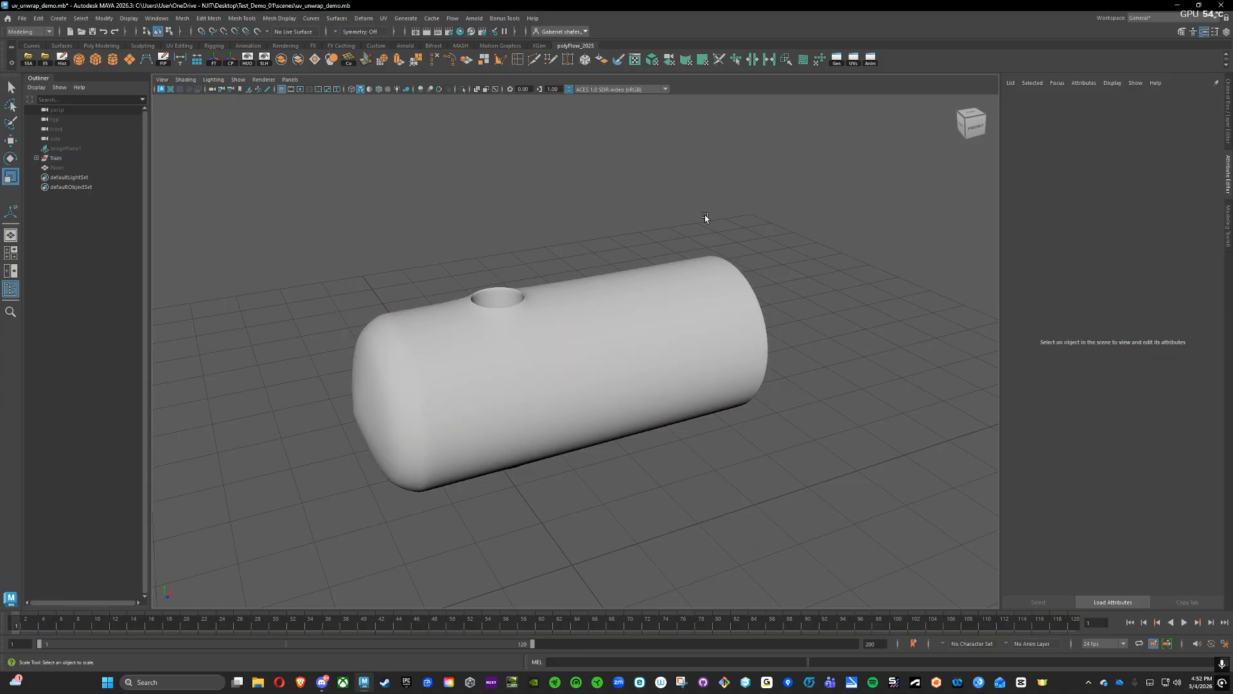
pyautogui.click(613, 291)
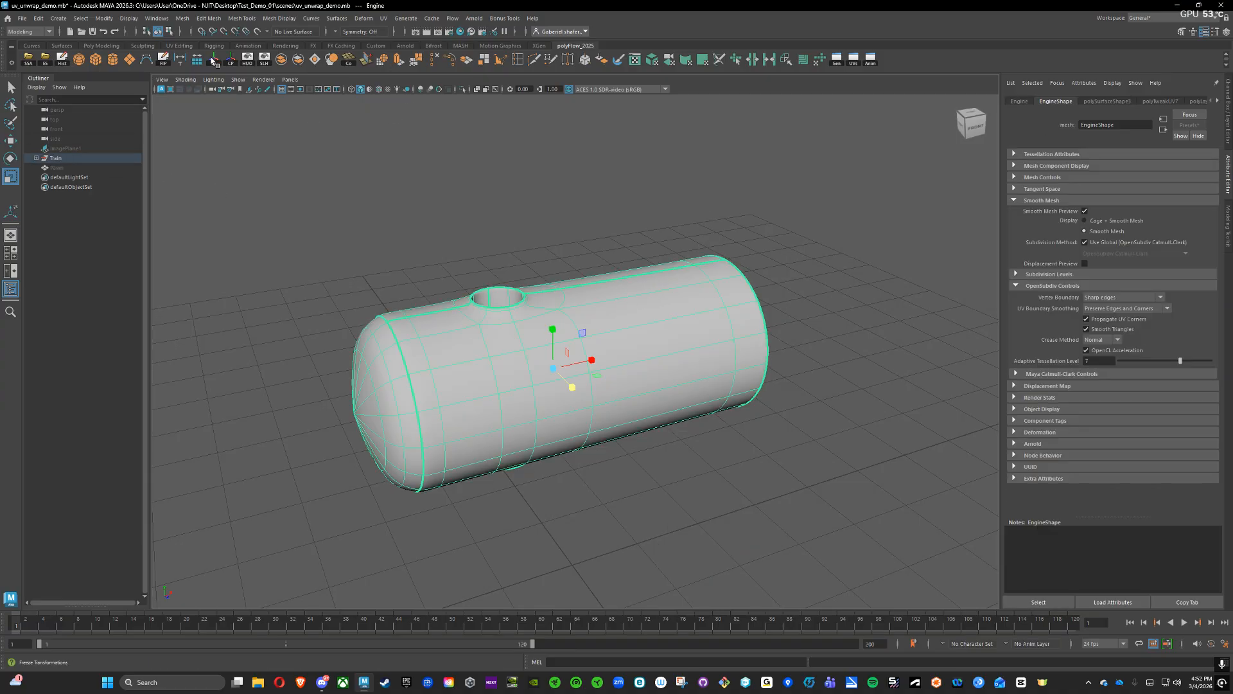
pyautogui.click(264, 59)
pyautogui.moveTo(633, 304); pyautogui.dragTo(668, 288, button='right')
pyautogui.scroll(-3, 667, 283)
pyautogui.scroll(1, 642, 276)
pyautogui.scroll(-4, 637, 270)
pyautogui.keyDown('alt'); pyautogui.moveTo(629, 230); pyautogui.dragTo(549, 202); pyautogui.keyUp('alt')
pyautogui.keyDown('alt'); pyautogui.moveTo(645, 211); pyautogui.dragTo(548, 208, button='middle'); pyautogui.keyUp('alt')
pyautogui.keyDown('alt'); pyautogui.moveTo(547, 208); pyautogui.dragTo(639, 235, button='right'); pyautogui.keyUp('alt')
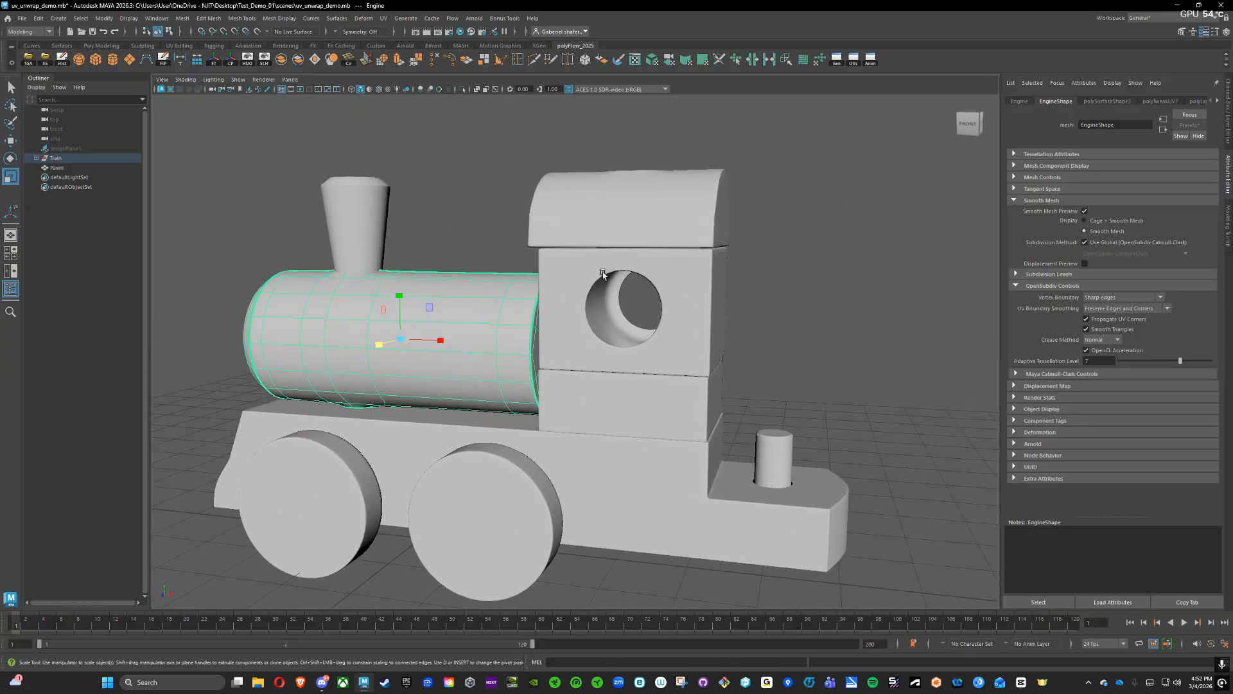
# - Select the cab's TopBlock, MiddleBlock and BottomBlock together and open the Arnold shader list for assigning a new material
pyautogui.click(637, 227)
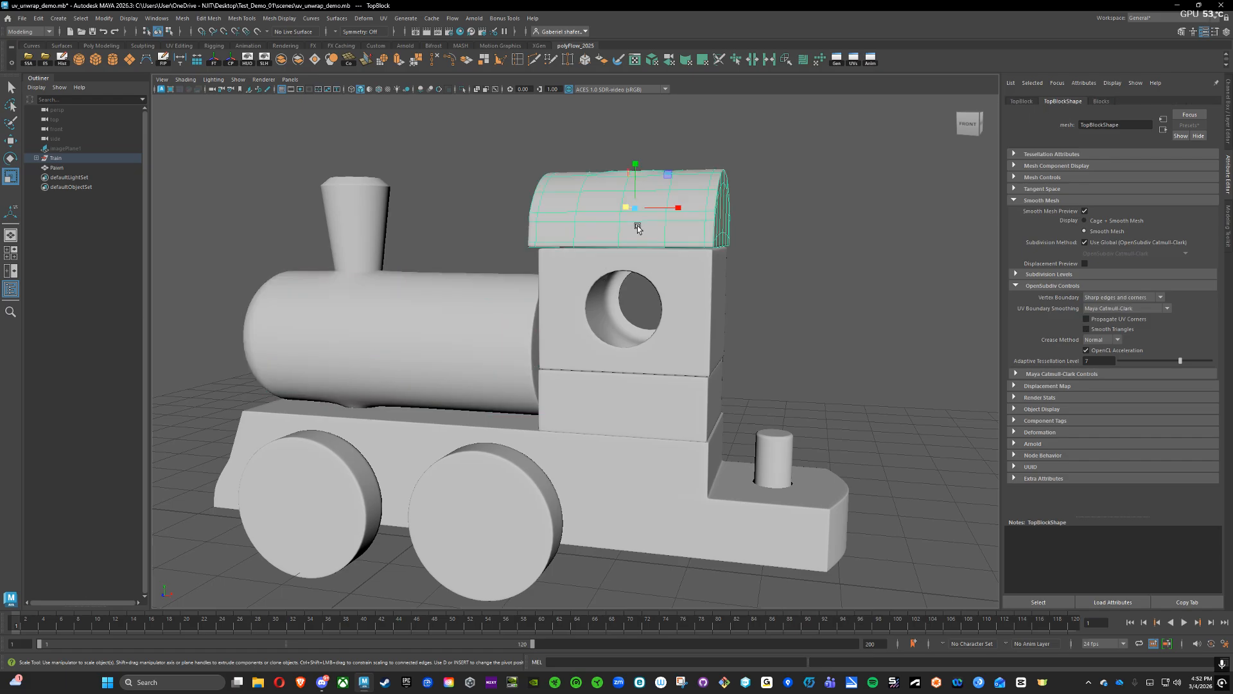
pyautogui.click(697, 282)
pyautogui.click(674, 405)
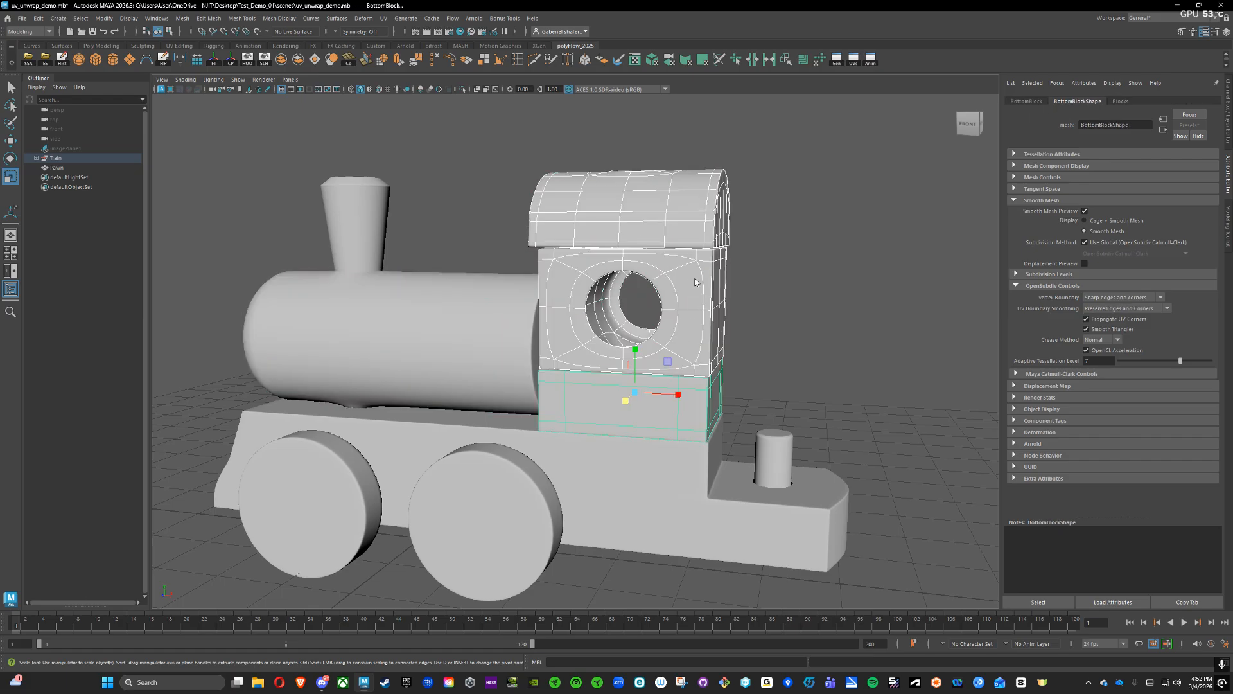
pyautogui.rightClick(694, 278)
pyautogui.moveTo(697, 539)
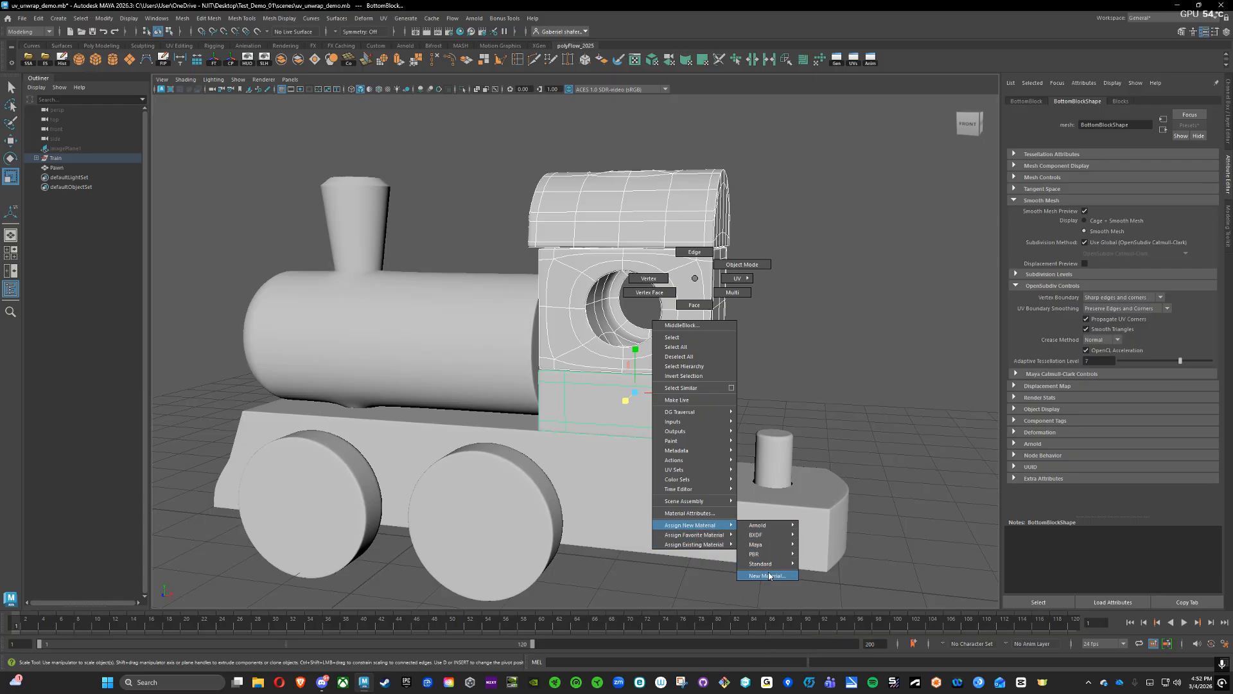
pyautogui.click(764, 575)
pyautogui.click(436, 317)
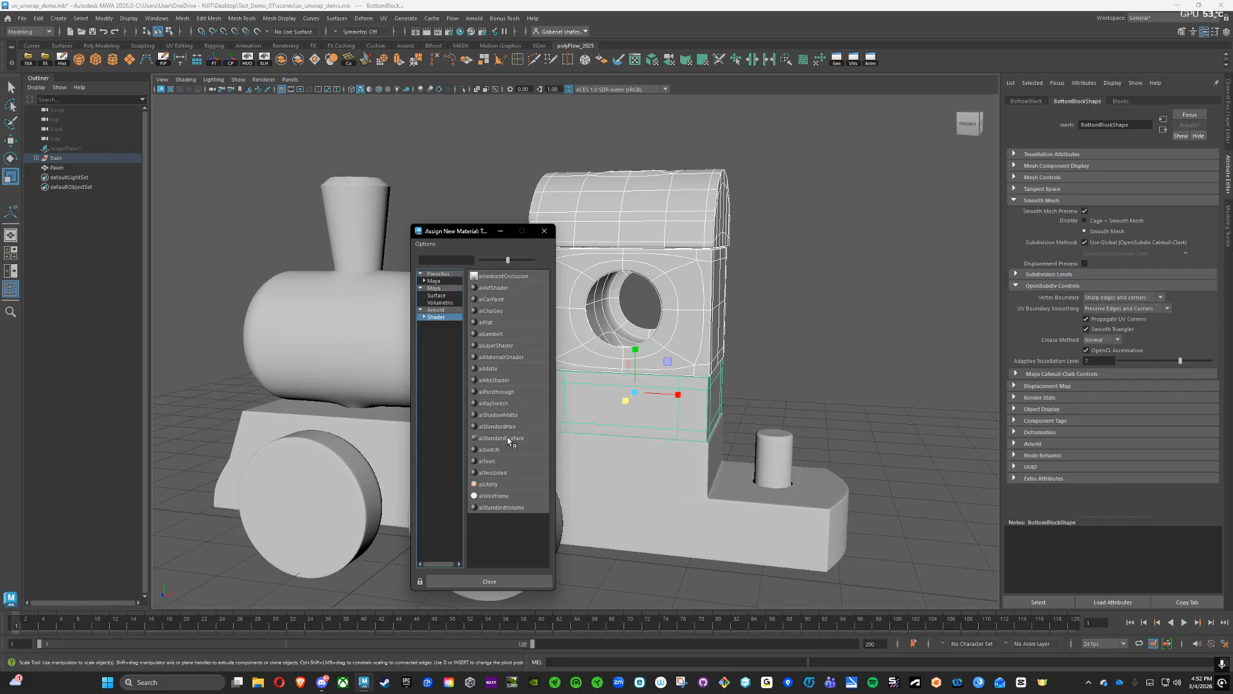
# - Examine the Blocks material shared by the cab blocks and close the new-material window without assigning a shader
pyautogui.click(1121, 101)
pyautogui.click(1112, 126)
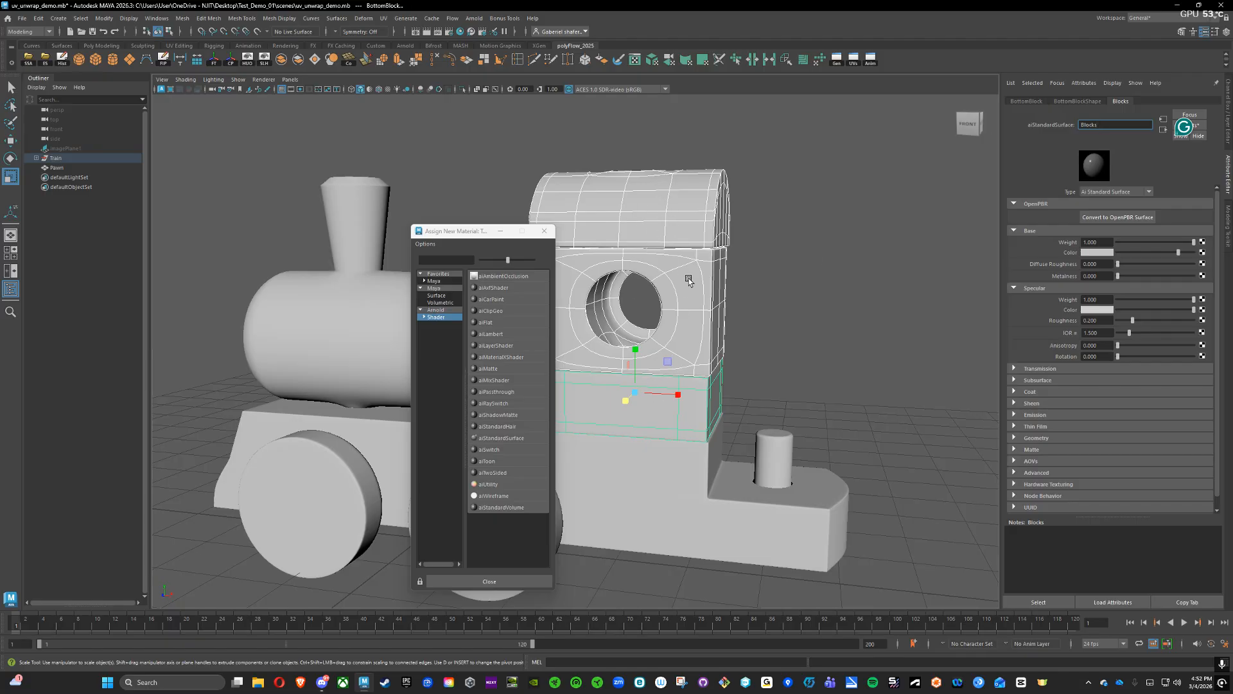
pyautogui.click(544, 230)
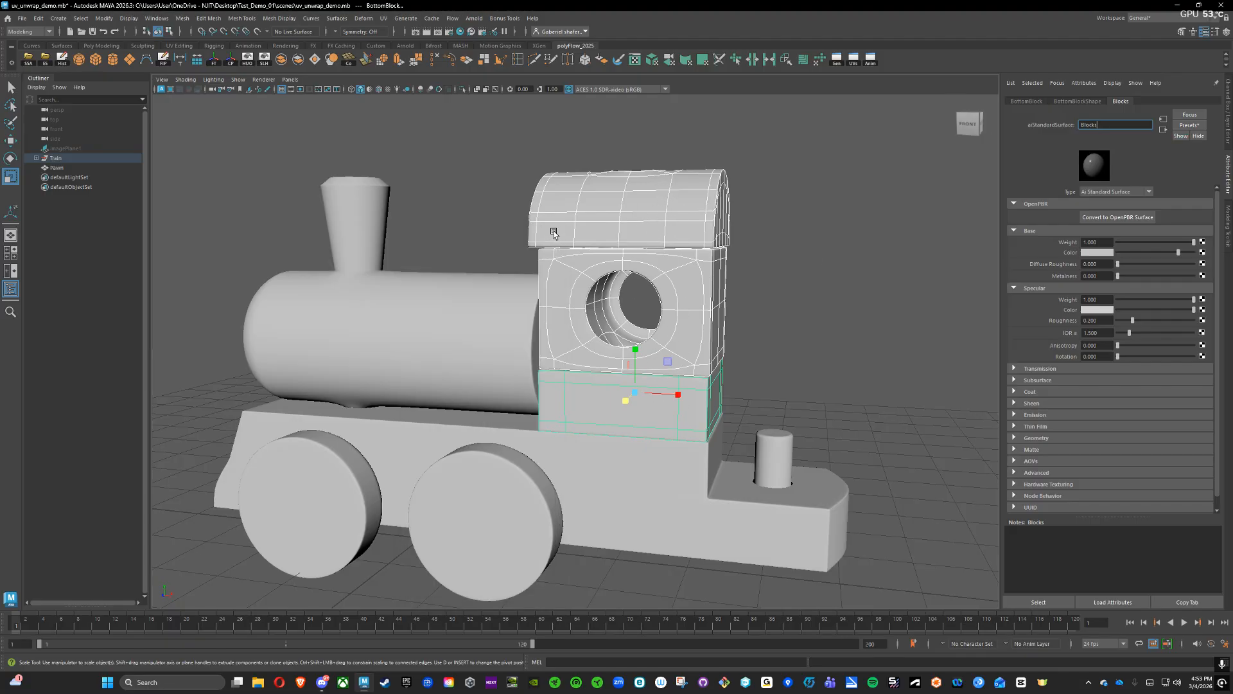
# - Switch to the UV Editing workspace and inspect the UVs of the top, middle and bottom cab blocks individually
pyautogui.click(853, 60)
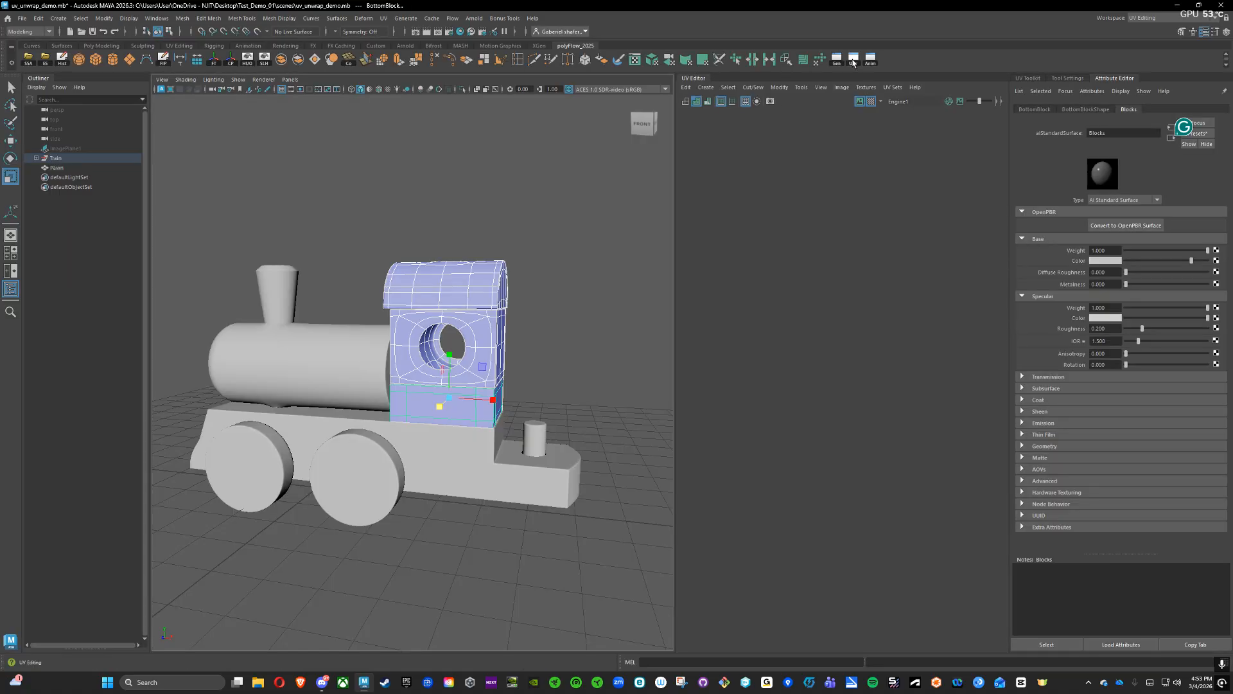
pyautogui.keyDown('alt'); pyautogui.moveTo(481, 303); pyautogui.dragTo(493, 300); pyautogui.keyUp('alt')
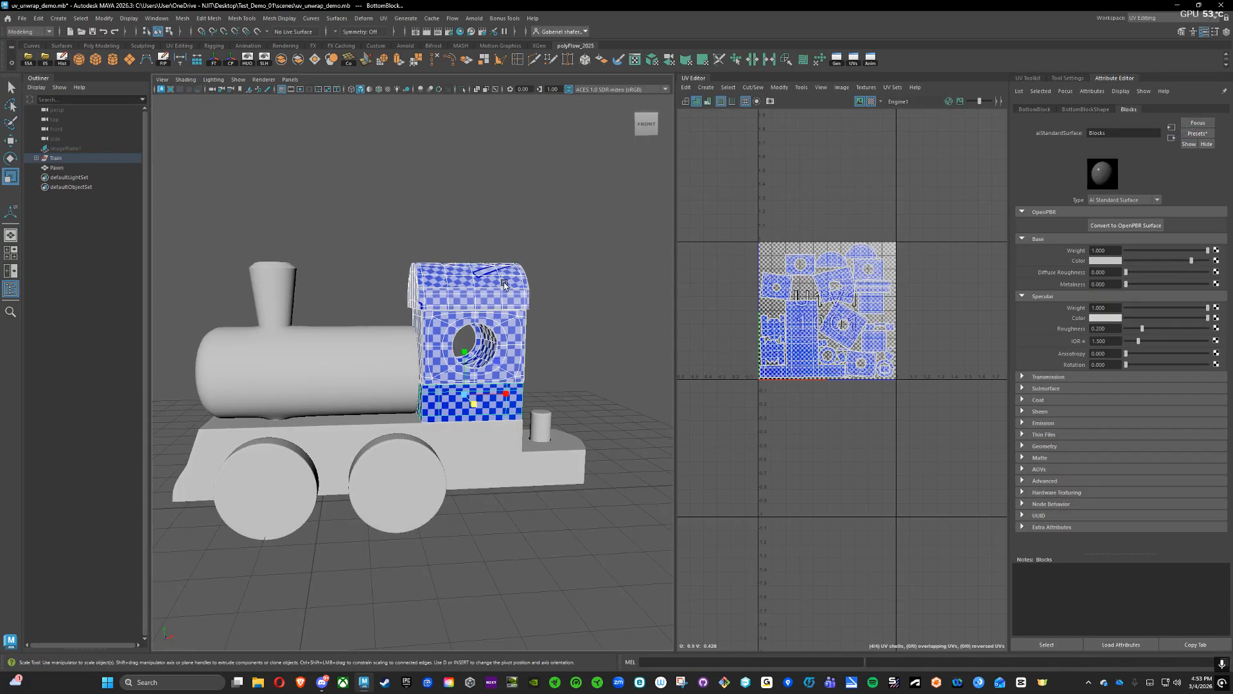
pyautogui.click(505, 285)
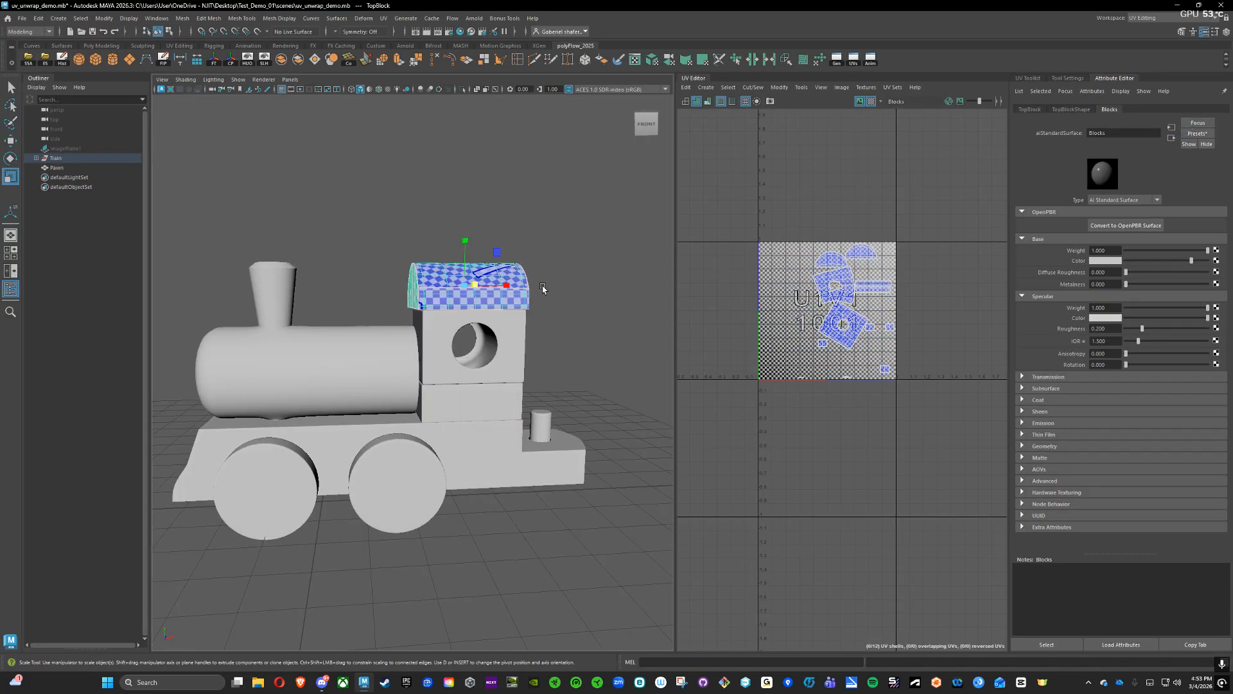
pyautogui.click(574, 323)
pyautogui.click(513, 343)
pyautogui.click(496, 407)
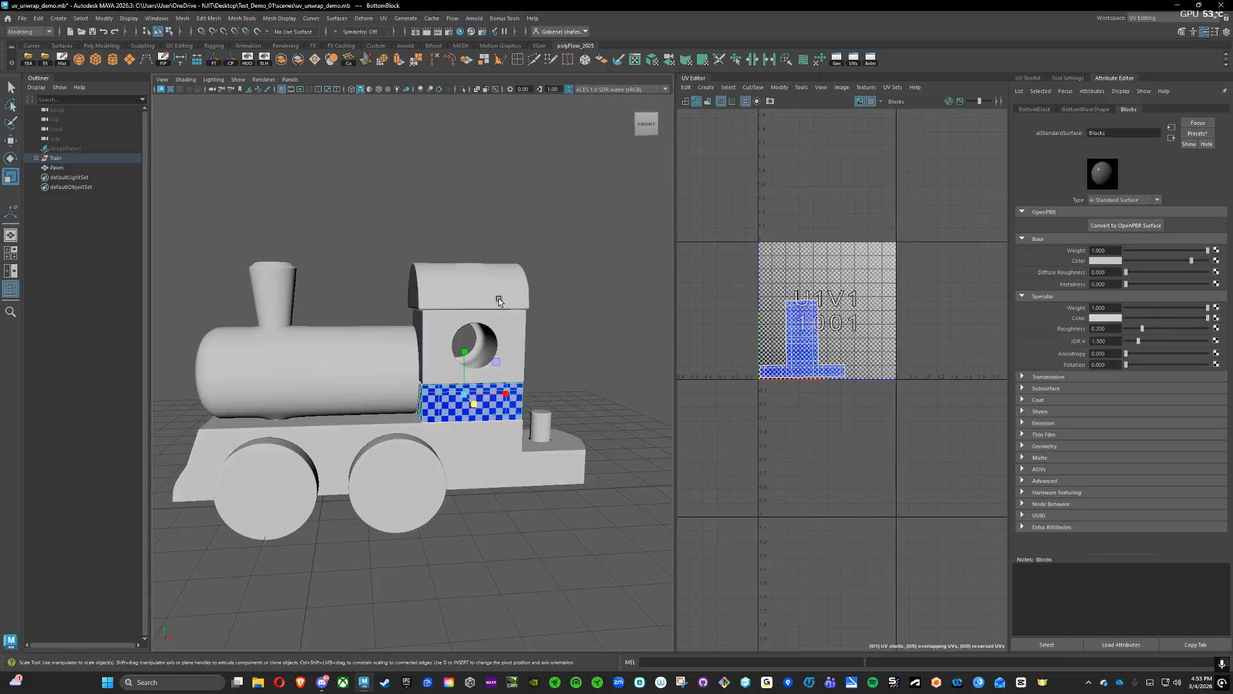
# - Select the three cab blocks together and select all the UV shells in their shared layout
pyautogui.keyDown('shift'); pyautogui.click(498, 298); pyautogui.keyUp('shift')
pyautogui.keyDown('shift'); pyautogui.click(514, 336); pyautogui.keyUp('shift')
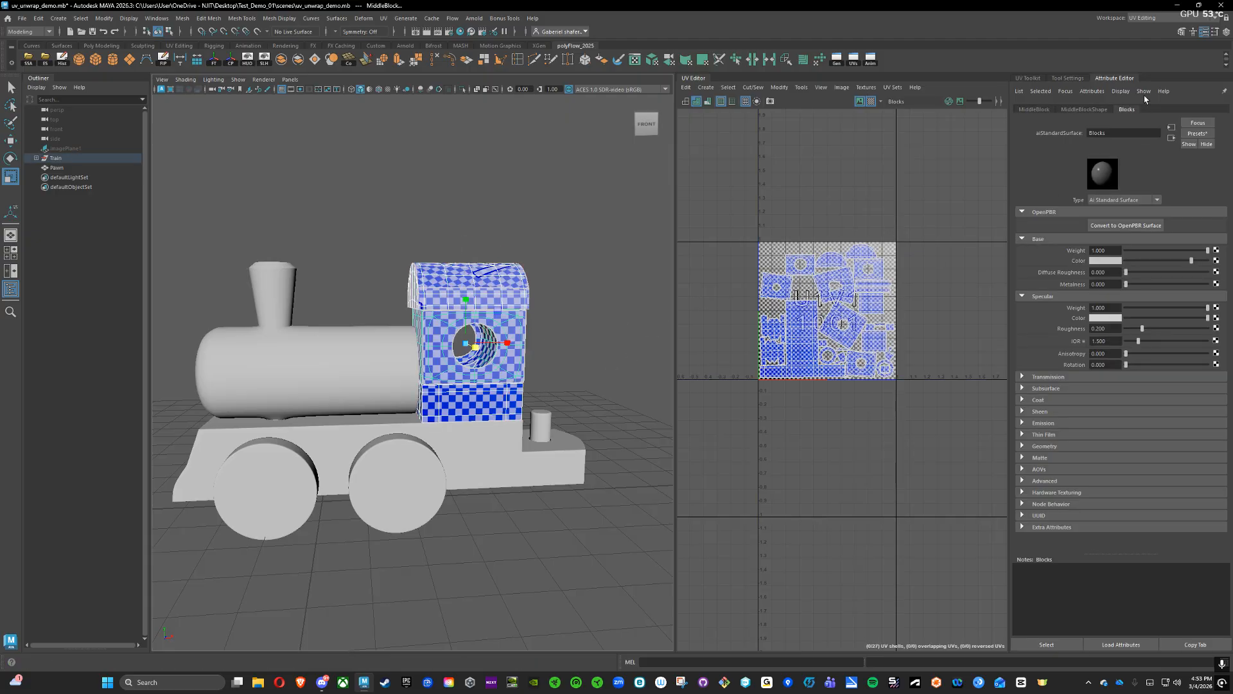
pyautogui.scroll(7, 855, 277)
pyautogui.scroll(-3, 824, 287)
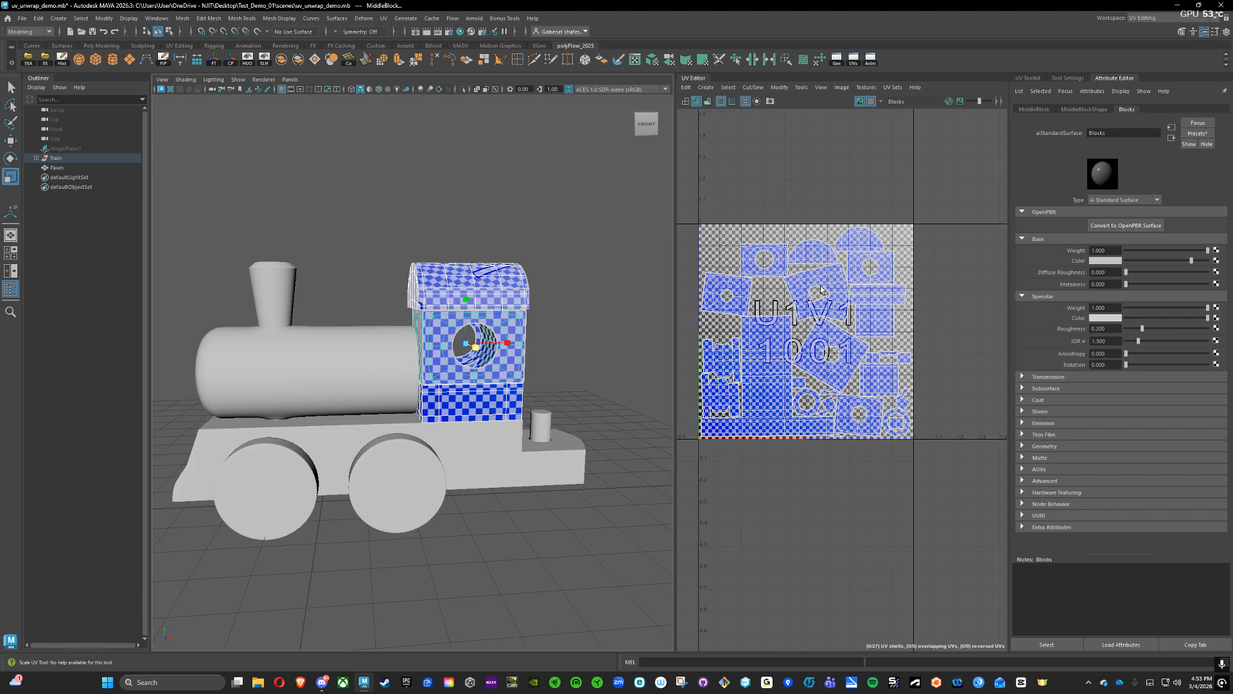
pyautogui.moveTo(801, 288); pyautogui.dragTo(765, 280, button='right')
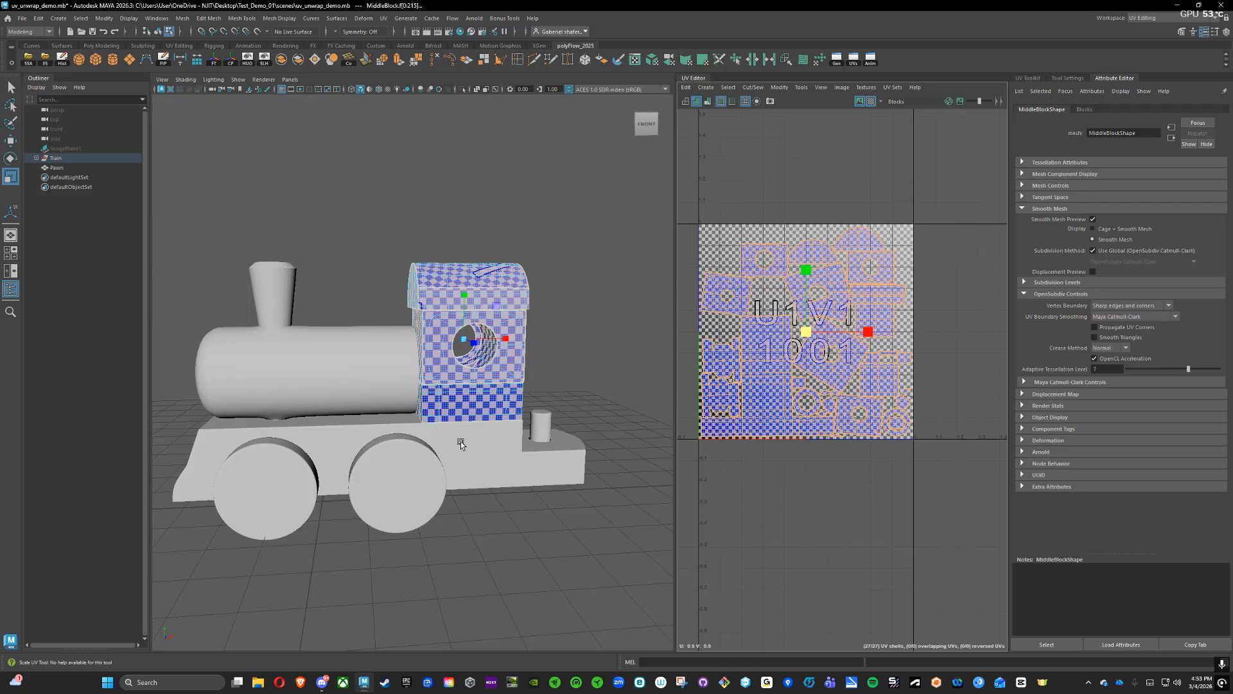
# - Return from component selection to object mode and clear the selection on the train
pyautogui.keyDown('alt'); pyautogui.moveTo(403, 225); pyautogui.dragTo(496, 214, button='middle'); pyautogui.keyUp('alt')
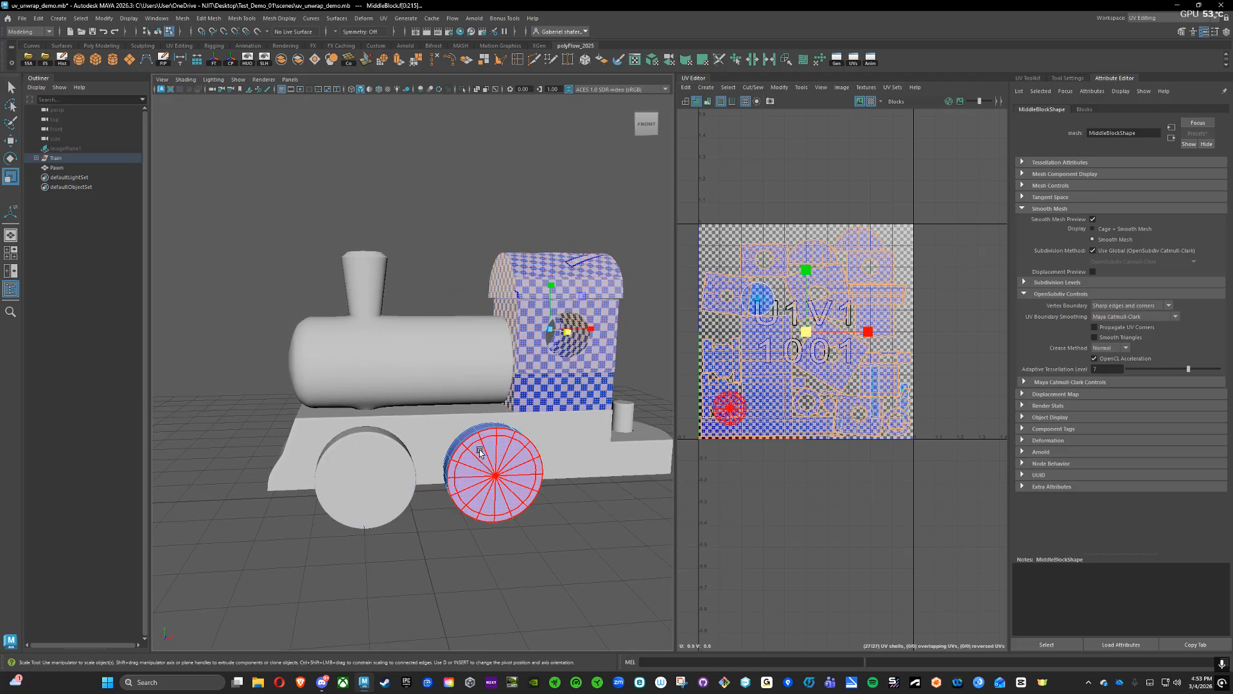
pyautogui.click(446, 270)
pyautogui.click(353, 479)
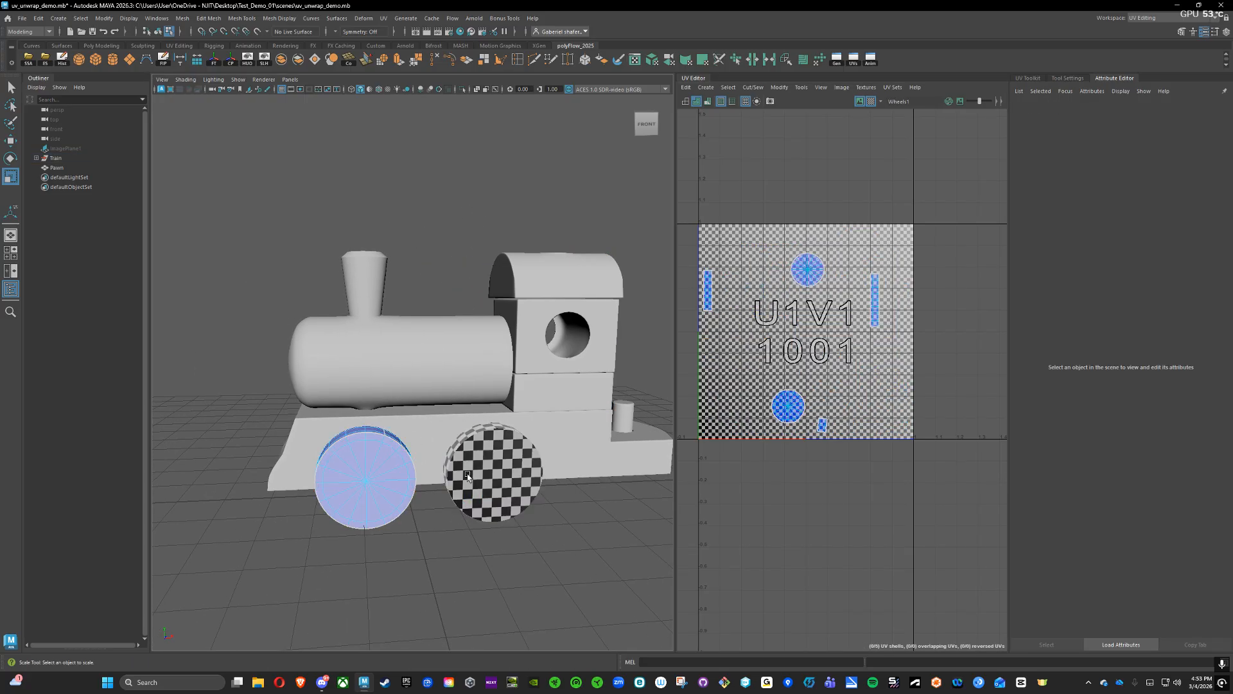
pyautogui.moveTo(366, 472); pyautogui.dragTo(415, 383, button='right')
pyautogui.click(399, 532)
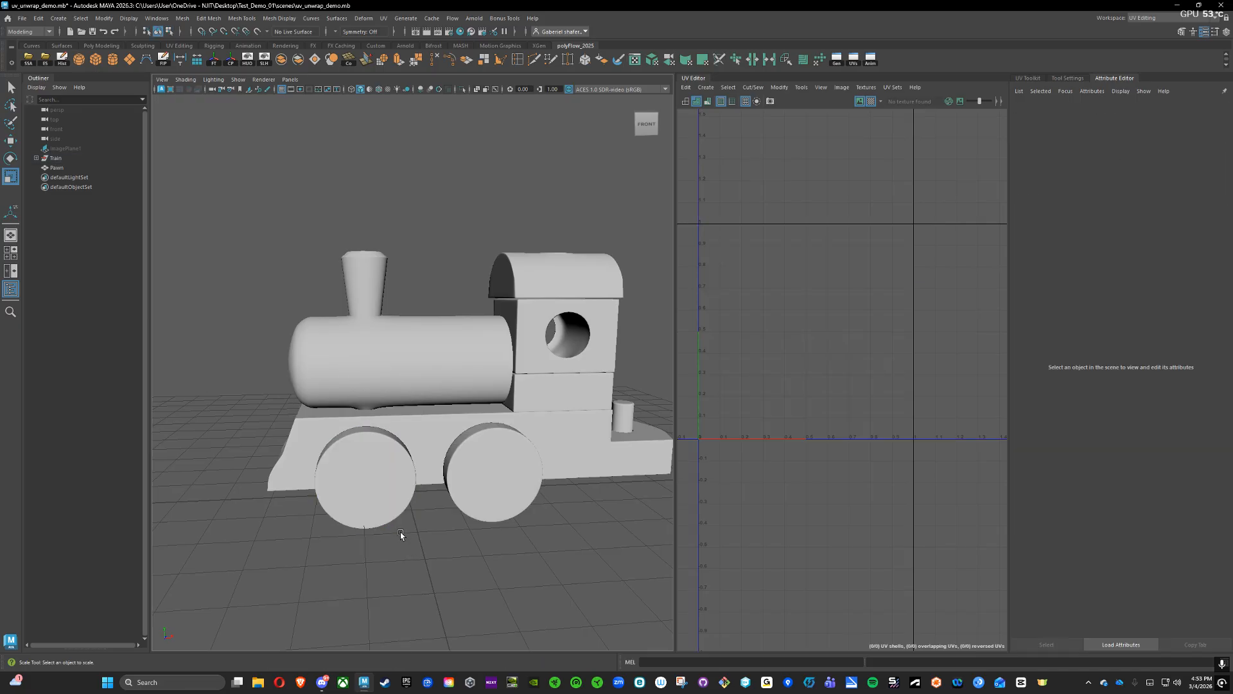
# - Select the four train wheels from both sides and select all their UV shells in the shared layout
pyautogui.click(370, 498)
pyautogui.keyDown('shift'); pyautogui.click(508, 480); pyautogui.keyUp('shift')
pyautogui.keyDown('alt'); pyautogui.moveTo(284, 311); pyautogui.dragTo(453, 315); pyautogui.keyUp('alt')
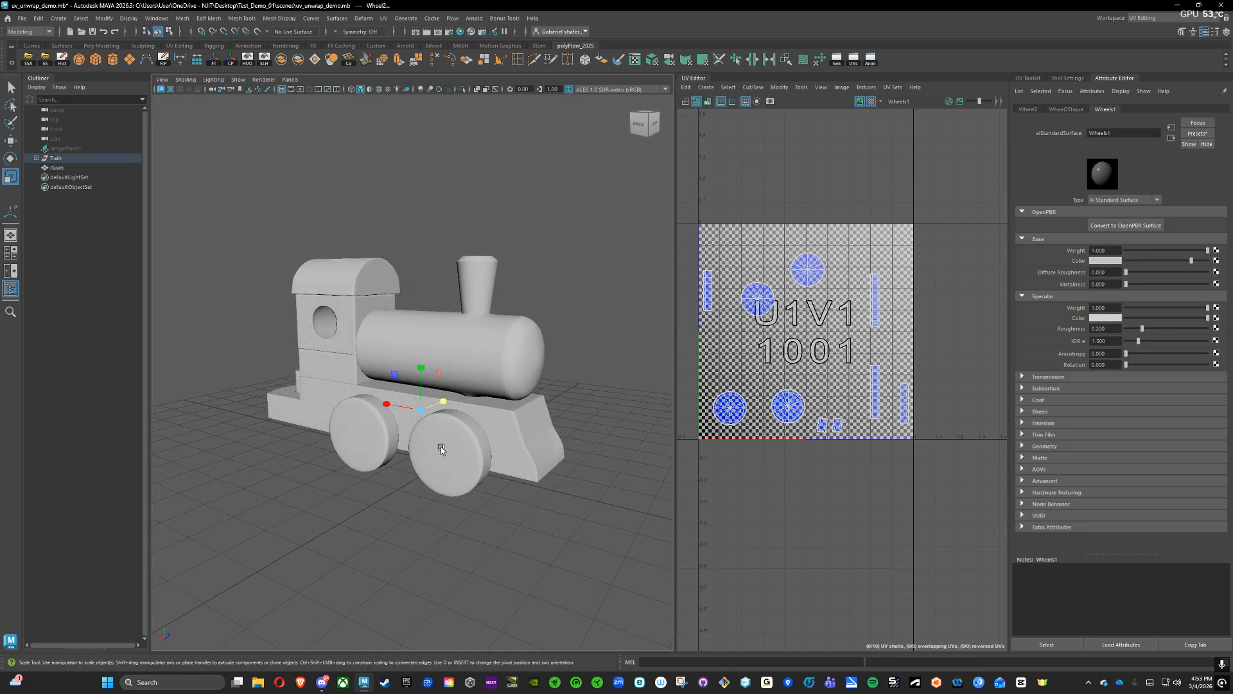
pyautogui.keyDown('shift'); pyautogui.click(440, 447); pyautogui.keyUp('shift')
pyautogui.keyDown('shift'); pyautogui.click(372, 443); pyautogui.keyUp('shift')
pyautogui.keyDown('alt'); pyautogui.moveTo(624, 417); pyautogui.dragTo(447, 406); pyautogui.keyUp('alt')
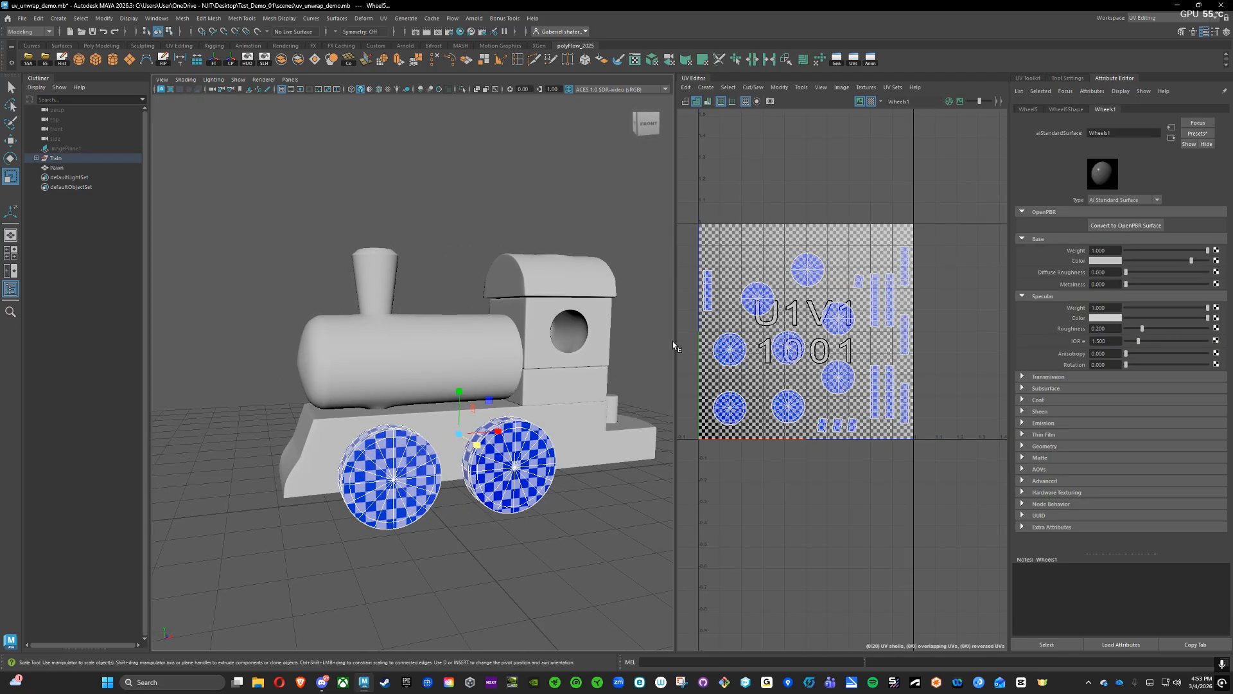
pyautogui.moveTo(705, 334); pyautogui.dragTo(668, 323, button='right')
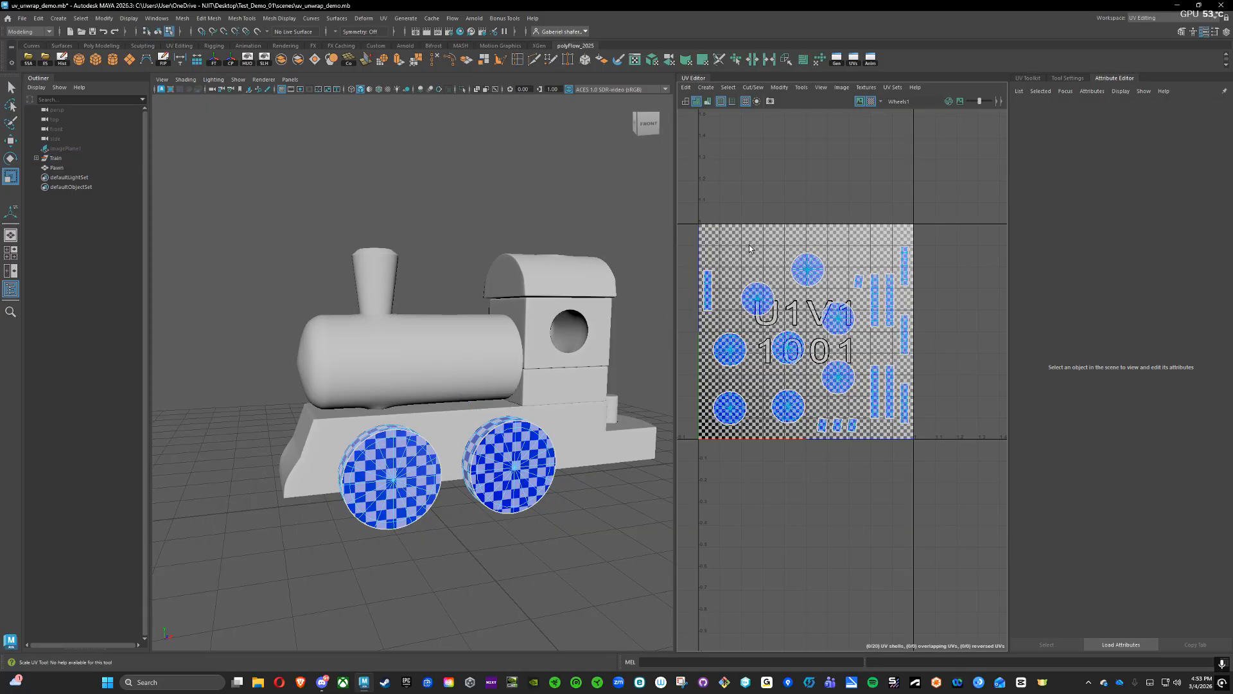
pyautogui.moveTo(932, 496); pyautogui.dragTo(700, 192)
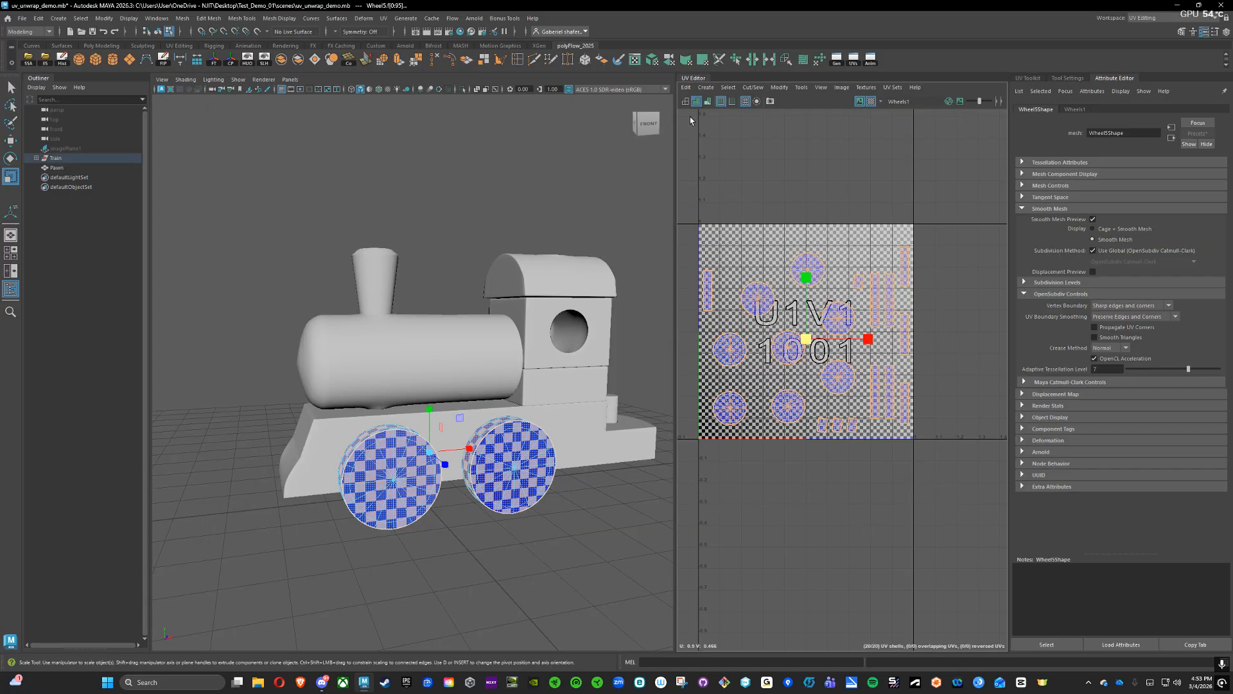
# - Lay out the selected wheel UV shells so they fill the 0 to 1 tile, and return to object mode
pyautogui.click(804, 61)
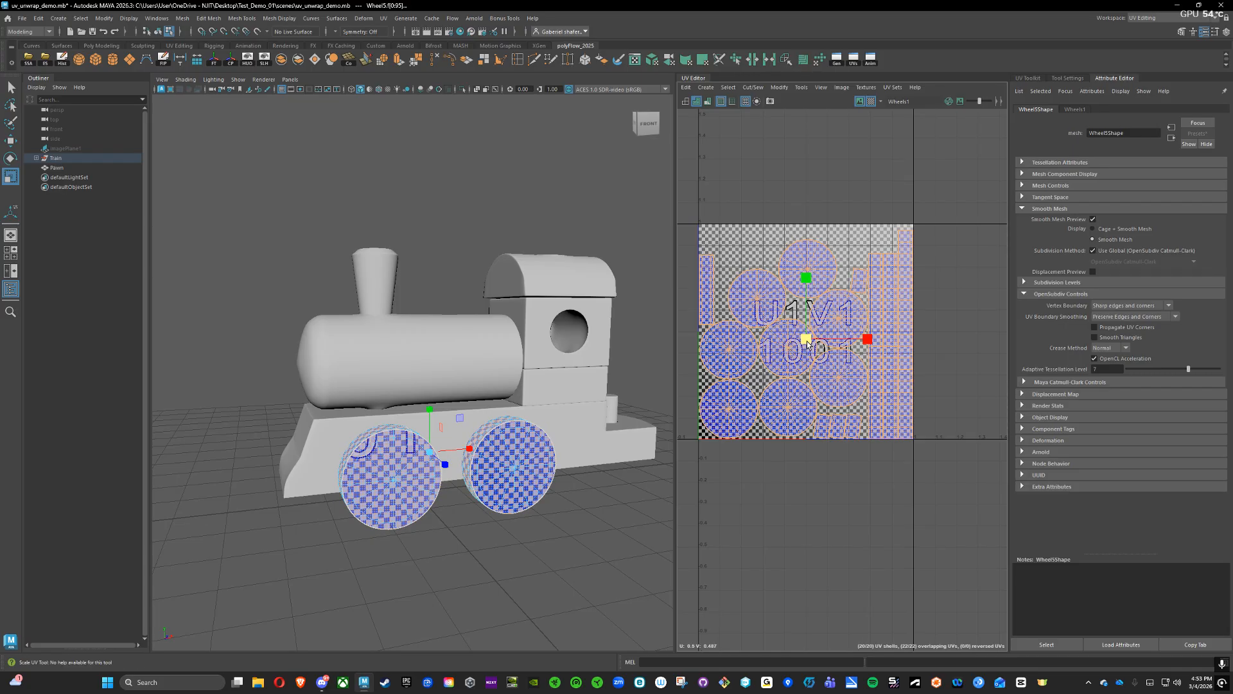
pyautogui.keyDown('alt'); pyautogui.moveTo(442, 260); pyautogui.dragTo(366, 283); pyautogui.keyUp('alt')
pyautogui.keyDown('shift'); pyautogui.click(588, 504); pyautogui.keyUp('shift')
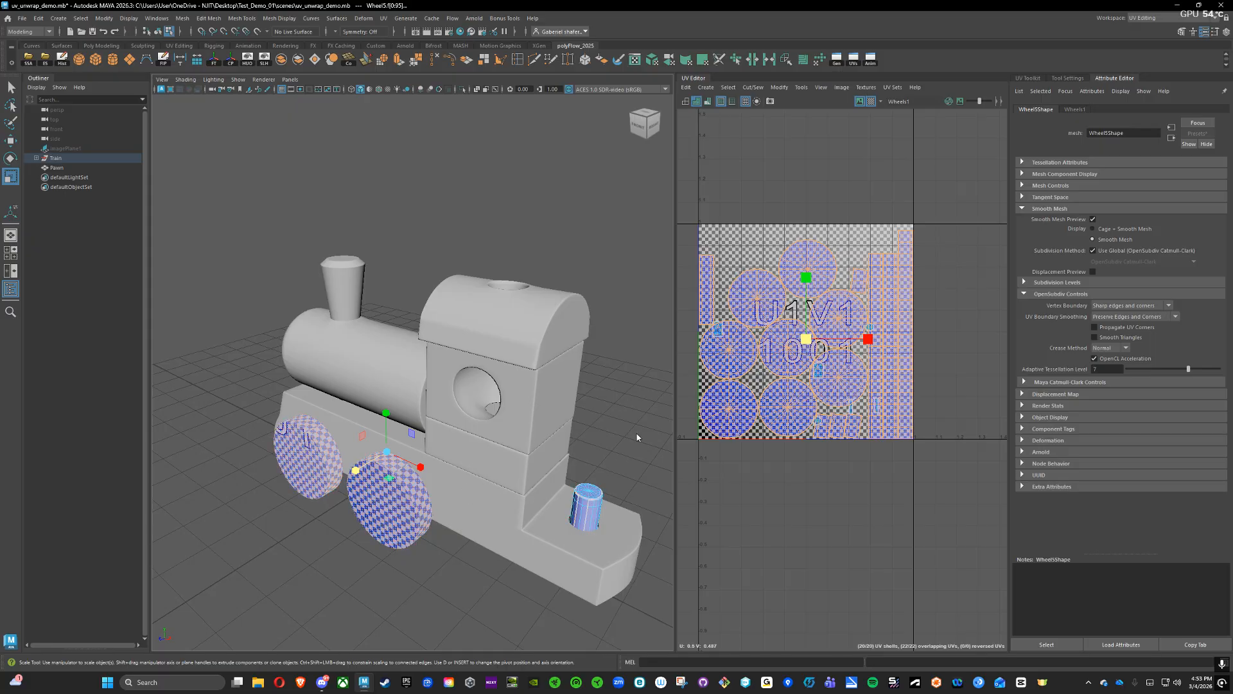
pyautogui.moveTo(636, 396); pyautogui.dragTo(678, 382, button='right')
pyautogui.click(618, 450)
pyautogui.hotkey('ctrl', 'z')
pyautogui.keyDown('alt'); pyautogui.moveTo(607, 467); pyautogui.dragTo(454, 492); pyautogui.keyUp('alt')
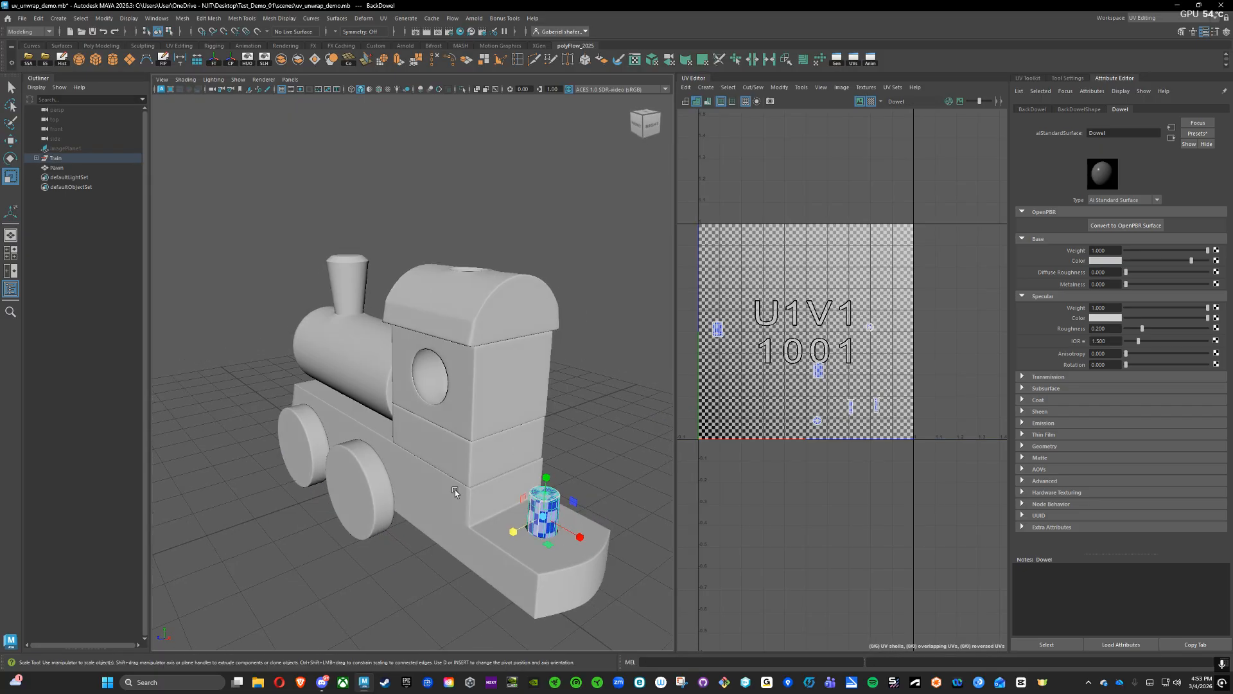
pyautogui.keyDown('alt'); pyautogui.moveTo(418, 440); pyautogui.dragTo(501, 459); pyautogui.keyUp('alt')
pyautogui.keyDown('shift'); pyautogui.click(338, 452); pyautogui.keyUp('shift')
pyautogui.keyDown('shift'); pyautogui.click(494, 461); pyautogui.keyUp('shift')
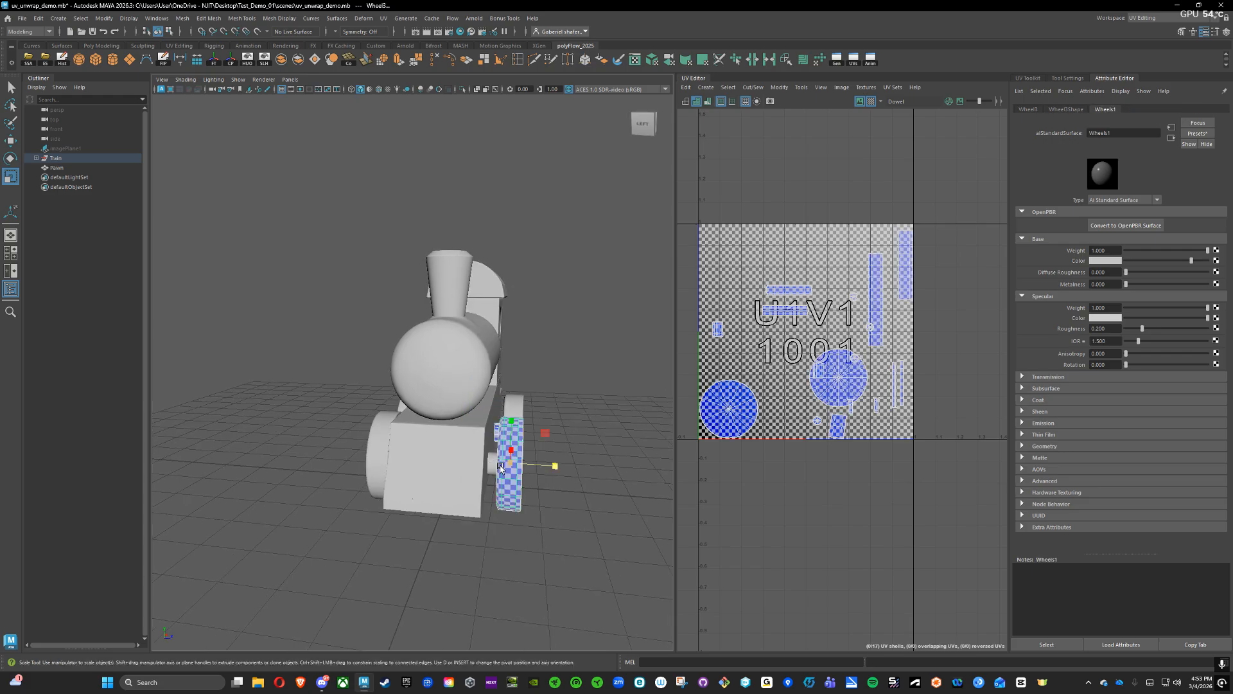
pyautogui.click(502, 468)
pyautogui.click(510, 471)
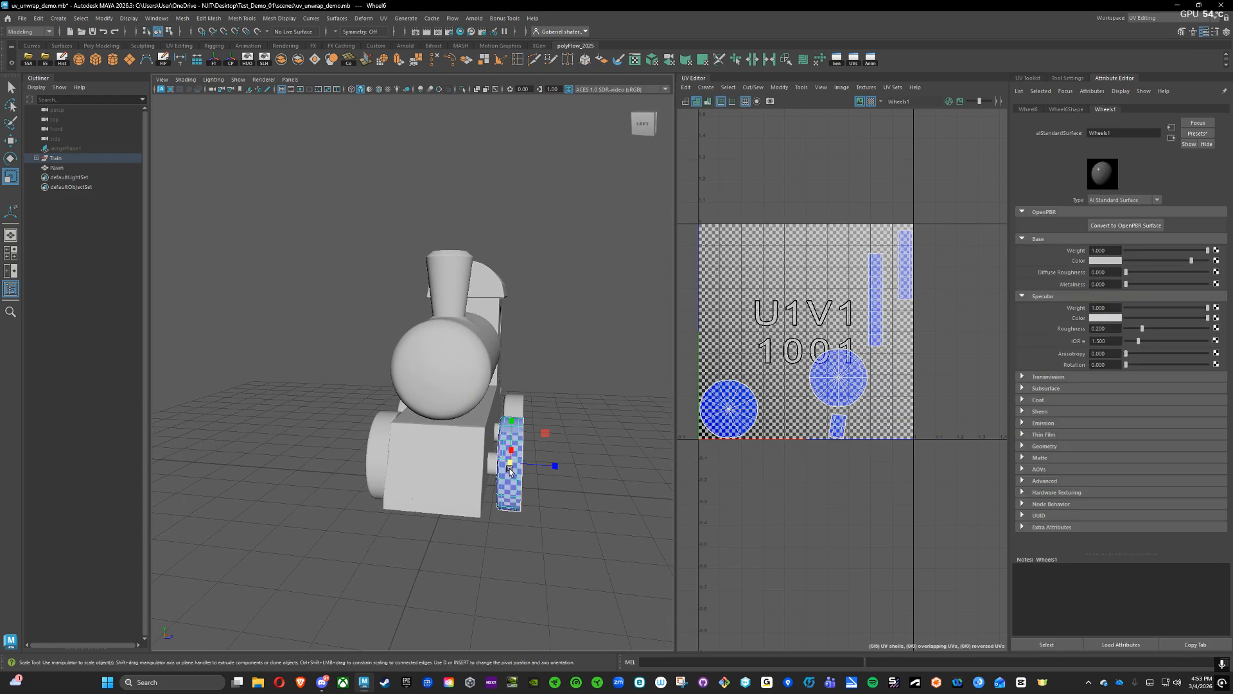
# - Select the front and rear wheel dowels together with the back dowel behind the cab
pyautogui.scroll(5, 511, 471)
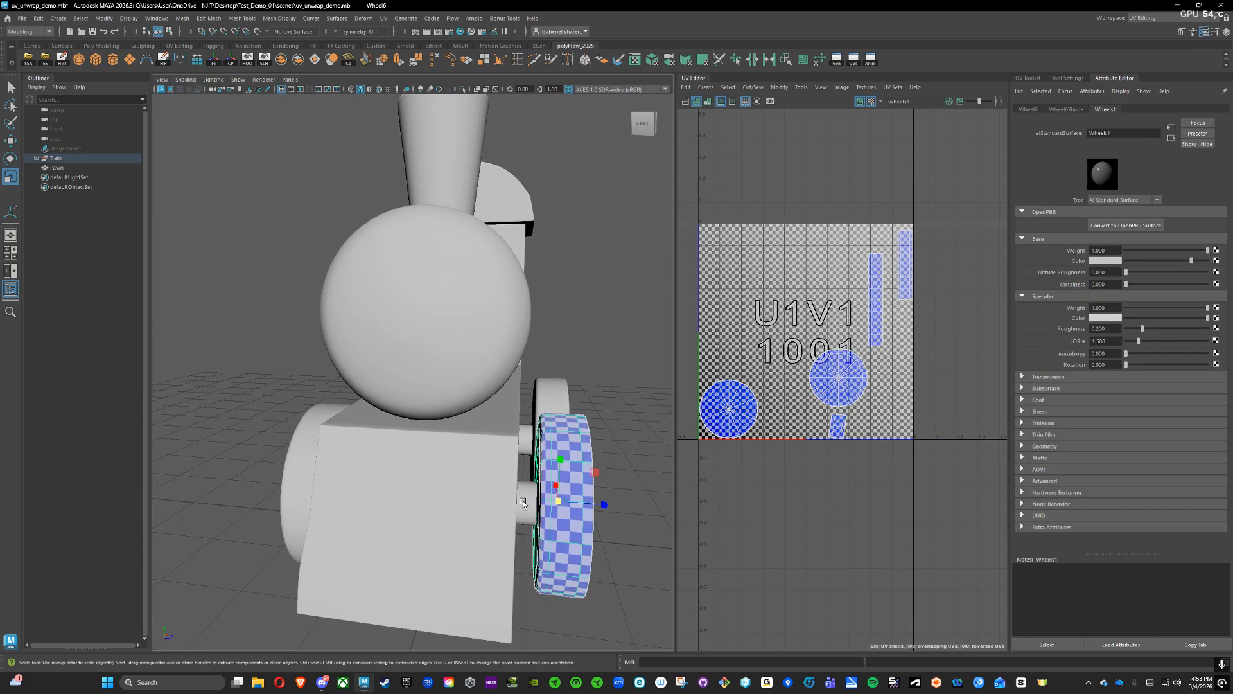
pyautogui.click(523, 501)
pyautogui.keyDown('shift'); pyautogui.click(526, 440); pyautogui.keyUp('shift')
pyautogui.keyDown('alt'); pyautogui.moveTo(594, 352); pyautogui.dragTo(407, 352); pyautogui.keyUp('alt')
pyautogui.scroll(-3, 526, 509)
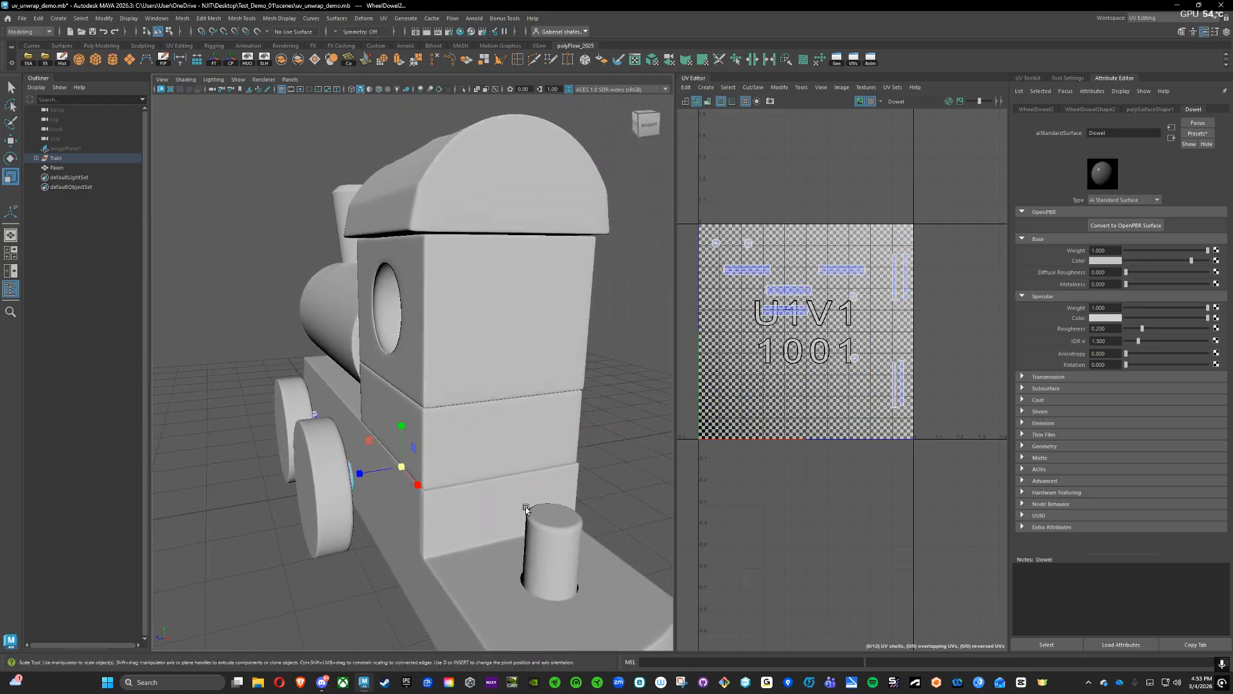
pyautogui.keyDown('shift'); pyautogui.click(554, 537); pyautogui.keyUp('shift')
# - Add the inner dowel beneath the engine cylinder to the dowel selection and expand the Train group in the outliner
pyautogui.keyDown('alt'); pyautogui.moveTo(325, 360); pyautogui.dragTo(405, 371); pyautogui.keyUp('alt')
pyautogui.keyDown('alt'); pyautogui.moveTo(405, 370); pyautogui.dragTo(636, 361, button='right'); pyautogui.keyUp('alt')
pyautogui.keyDown('alt'); pyautogui.moveTo(636, 361); pyautogui.dragTo(595, 366, button='middle'); pyautogui.keyUp('alt')
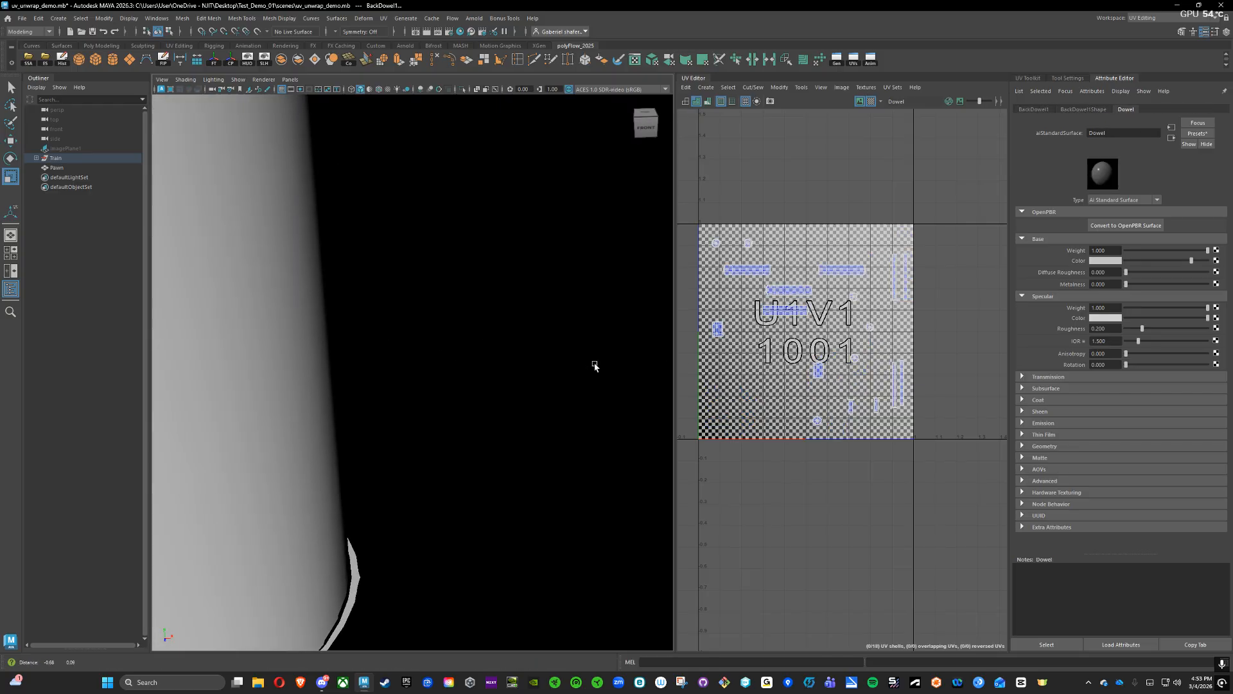
pyautogui.scroll(2, 377, 358)
pyautogui.keyDown('alt'); pyautogui.moveTo(377, 357); pyautogui.dragTo(349, 355); pyautogui.keyUp('alt')
pyautogui.keyDown('shift'); pyautogui.click(347, 356); pyautogui.keyUp('shift')
pyautogui.scroll(-4, 482, 346)
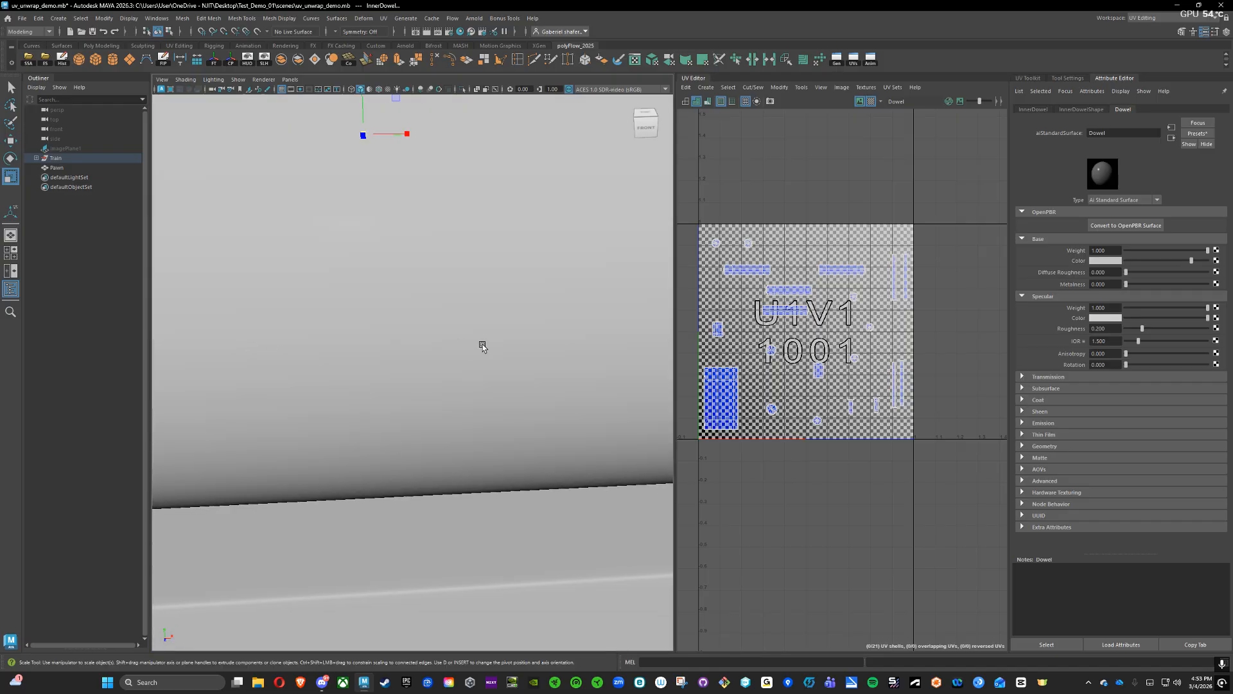
pyautogui.keyDown('alt'); pyautogui.moveTo(482, 346); pyautogui.dragTo(329, 354, button='right'); pyautogui.keyUp('alt')
pyautogui.click(36, 157)
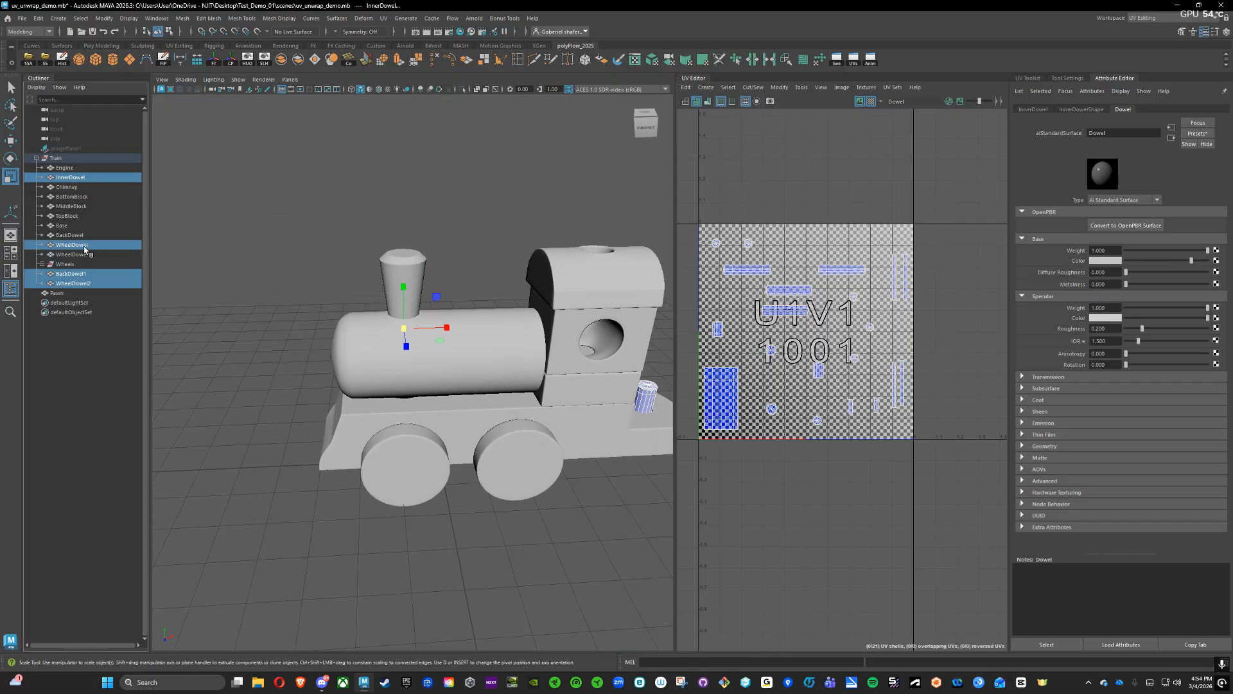
# - Select all the dowel UV shells, lay them out to fill the 0 to 1 tile, and return to object mode
pyautogui.moveTo(730, 387); pyautogui.dragTo(695, 373, button='right')
pyautogui.moveTo(929, 469); pyautogui.dragTo(693, 174)
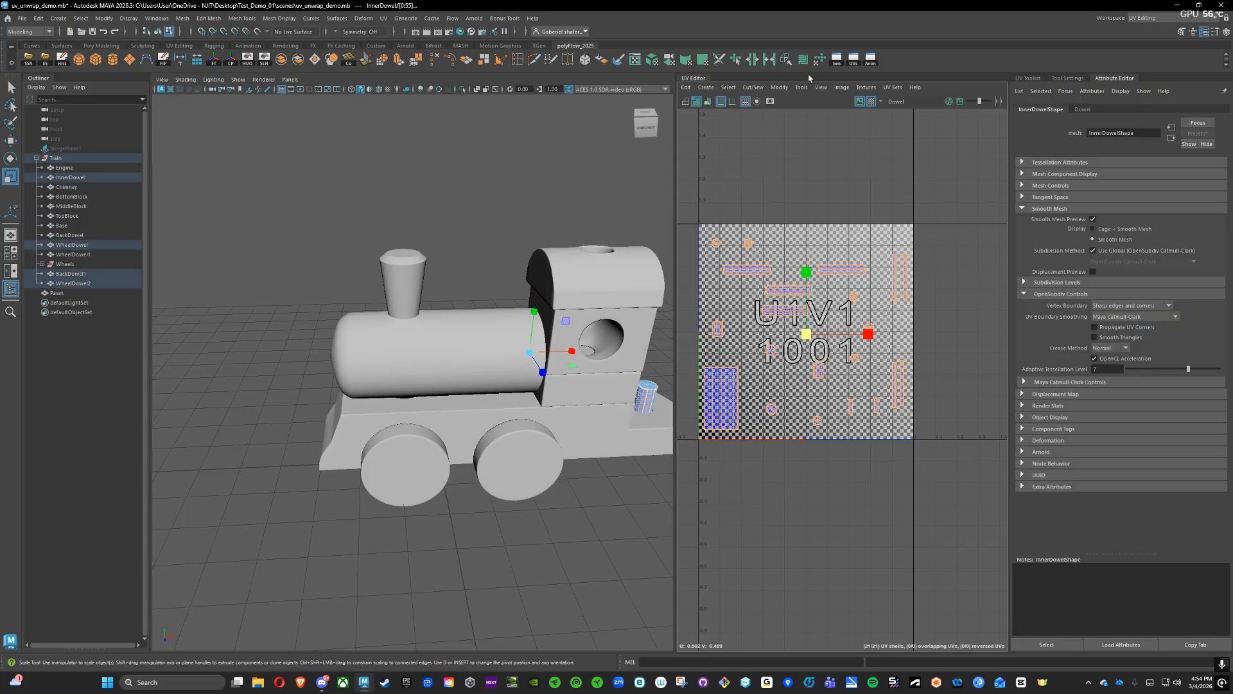
pyautogui.click(804, 59)
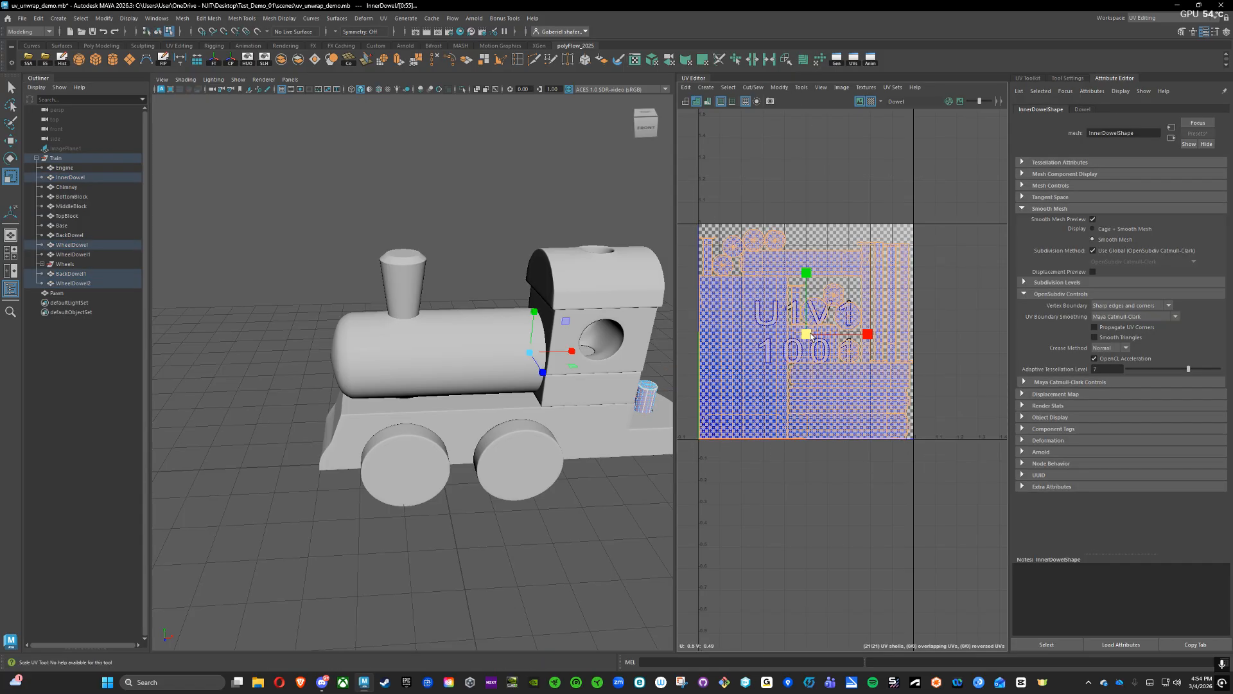
pyautogui.moveTo(766, 319); pyautogui.dragTo(677, 361, button='right')
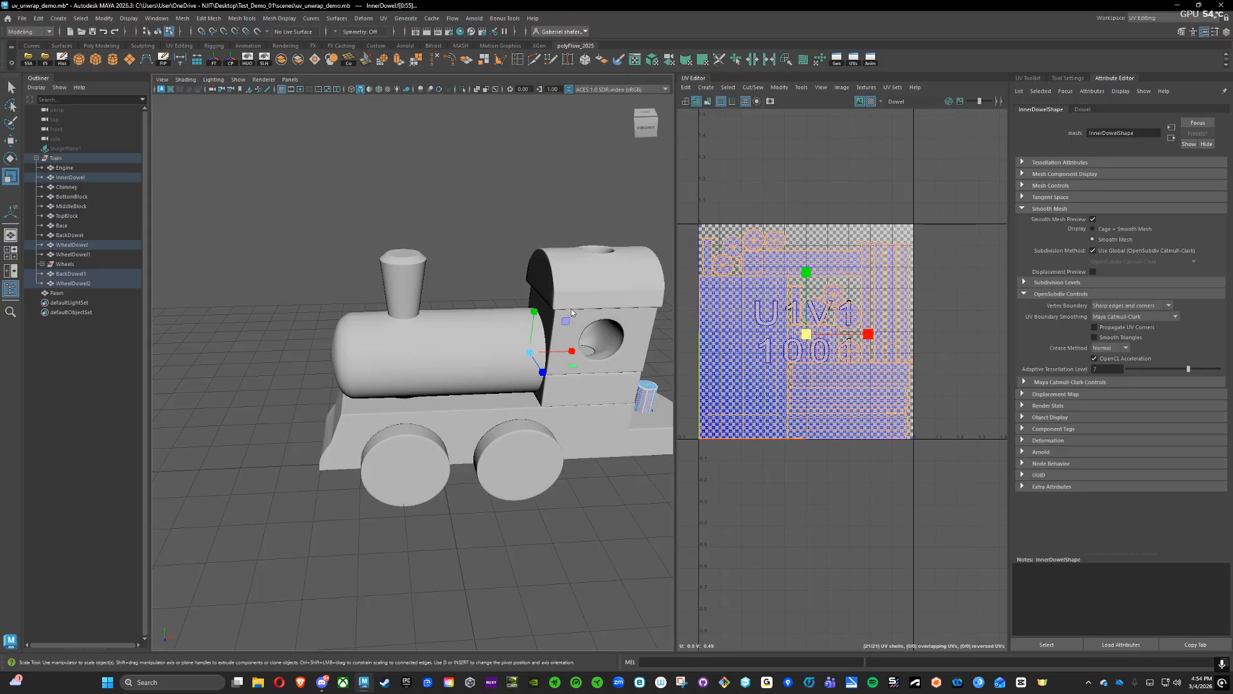
pyautogui.moveTo(571, 308); pyautogui.dragTo(619, 296, button='right')
# - Select the chimney and hide all the other parts of the train
pyautogui.click(403, 282)
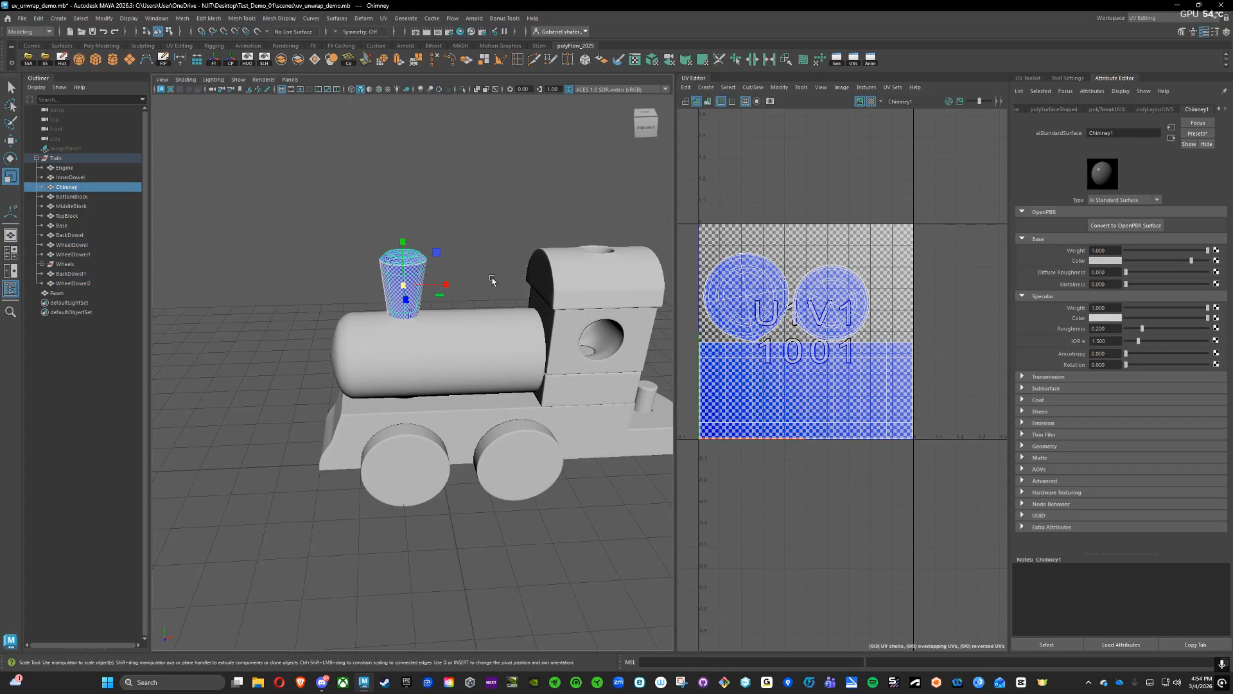
pyautogui.keyDown('alt'); pyautogui.moveTo(323, 265); pyautogui.dragTo(573, 286, button='right'); pyautogui.keyUp('alt')
pyautogui.keyDown('alt'); pyautogui.moveTo(573, 287); pyautogui.dragTo(589, 405, button='middle'); pyautogui.keyUp('alt')
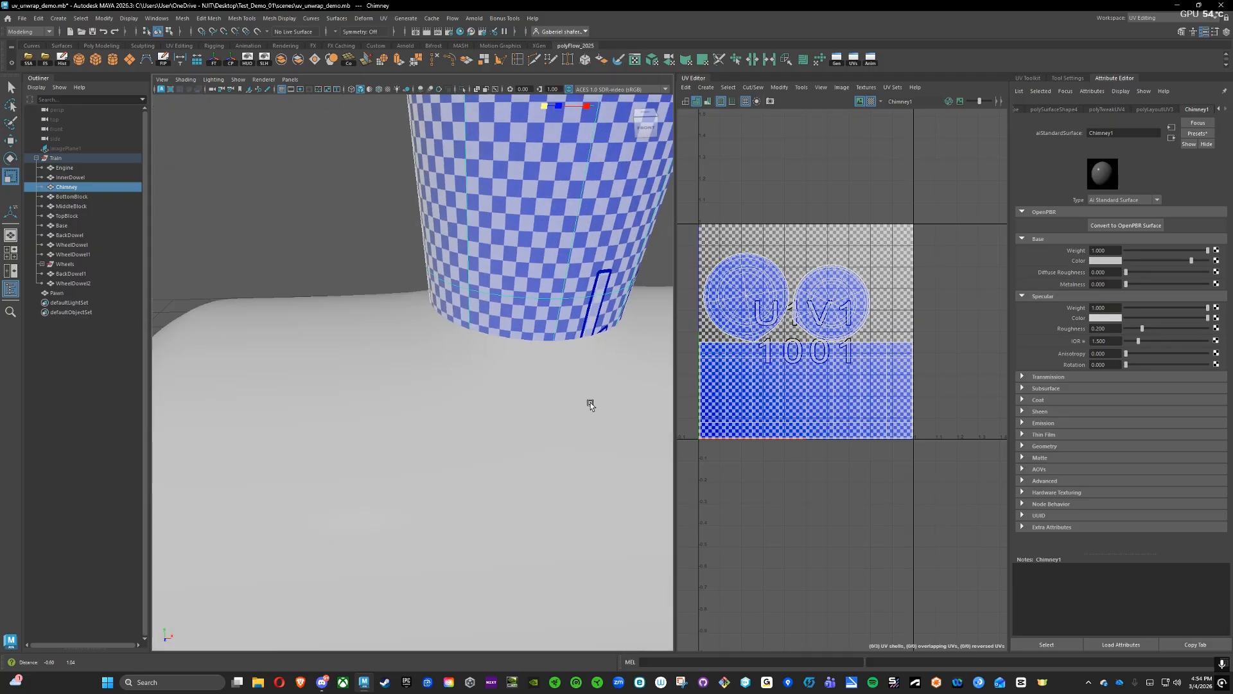
pyautogui.keyDown('alt'); pyautogui.moveTo(589, 405); pyautogui.dragTo(461, 389, button='right'); pyautogui.keyUp('alt')
pyautogui.keyDown('alt'); pyautogui.moveTo(321, 321); pyautogui.dragTo(434, 303); pyautogui.keyUp('alt')
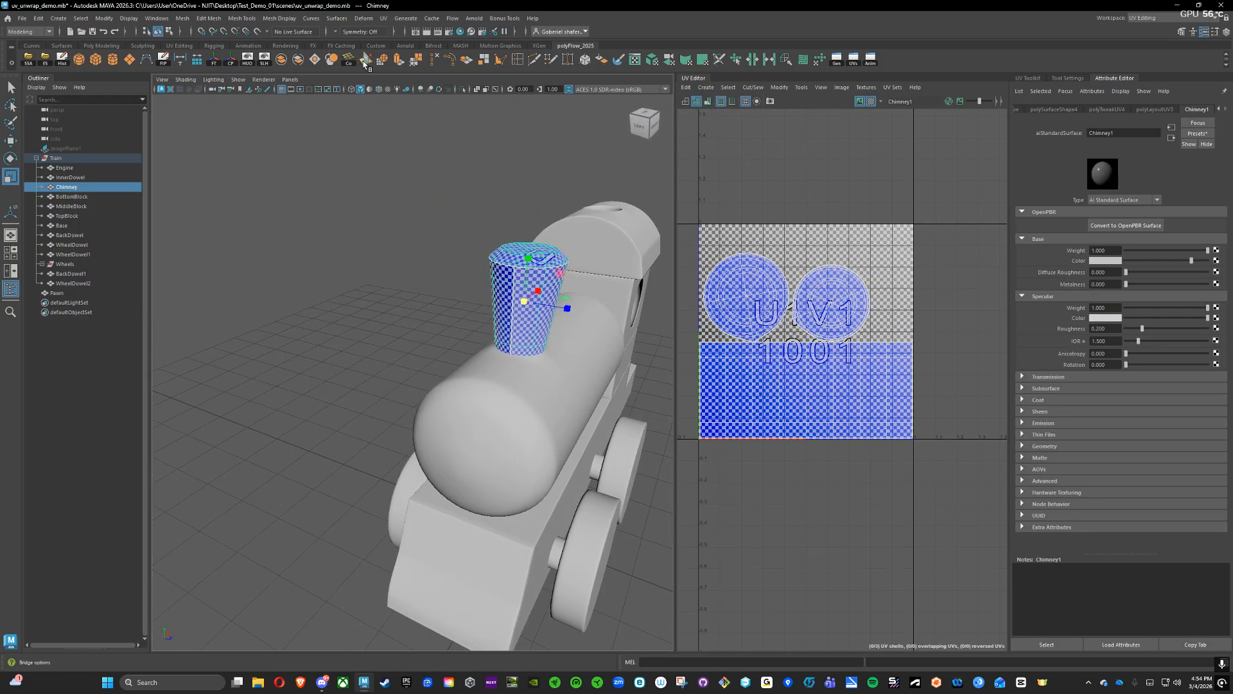
pyautogui.click(249, 60)
pyautogui.moveTo(503, 269); pyautogui.dragTo(528, 252, button='right')
# - Examine the checker pattern and UV seam on the isolated chimney from below and from above
pyautogui.keyDown('alt'); pyautogui.moveTo(472, 257); pyautogui.dragTo(377, 341, button='middle'); pyautogui.keyUp('alt')
pyautogui.keyDown('alt'); pyautogui.moveTo(377, 342); pyautogui.dragTo(381, 304); pyautogui.keyUp('alt')
pyautogui.keyDown('alt'); pyautogui.moveTo(382, 303); pyautogui.dragTo(556, 294, button='right'); pyautogui.keyUp('alt')
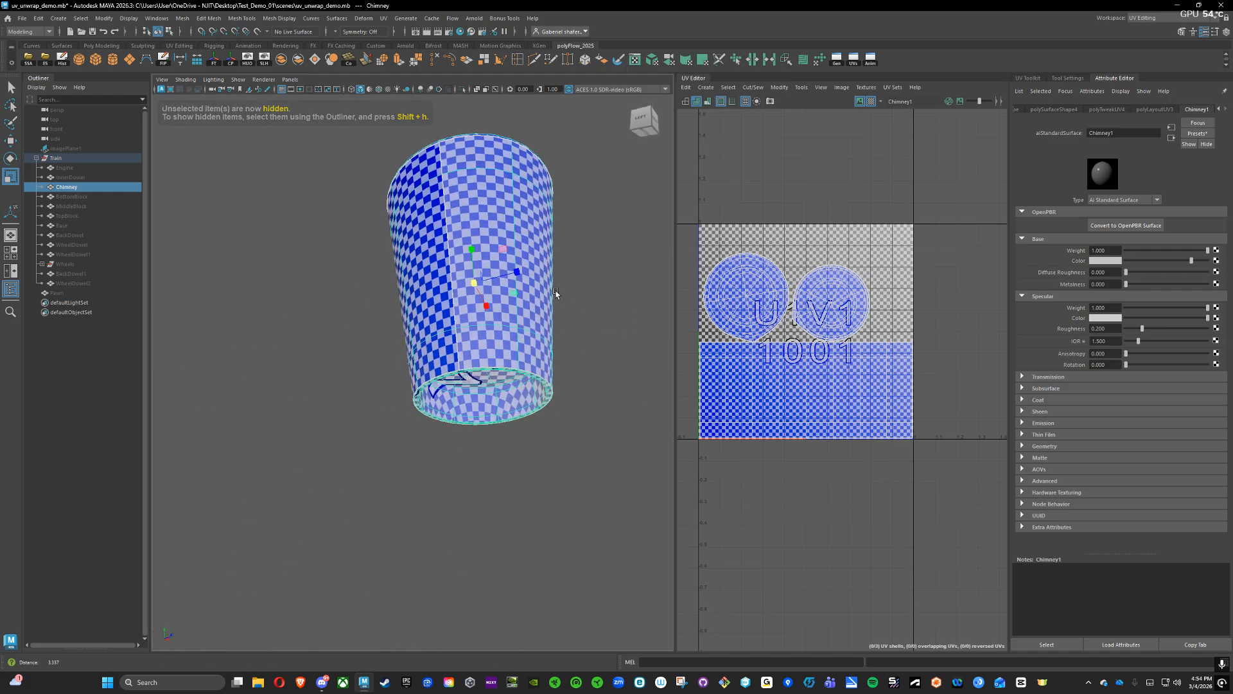
pyautogui.keyDown('alt'); pyautogui.moveTo(385, 314); pyautogui.dragTo(369, 357); pyautogui.keyUp('alt')
pyautogui.keyDown('alt'); pyautogui.moveTo(369, 357); pyautogui.dragTo(487, 349, button='right'); pyautogui.keyUp('alt')
pyautogui.keyDown('alt'); pyautogui.moveTo(487, 349); pyautogui.dragTo(492, 388); pyautogui.keyUp('alt')
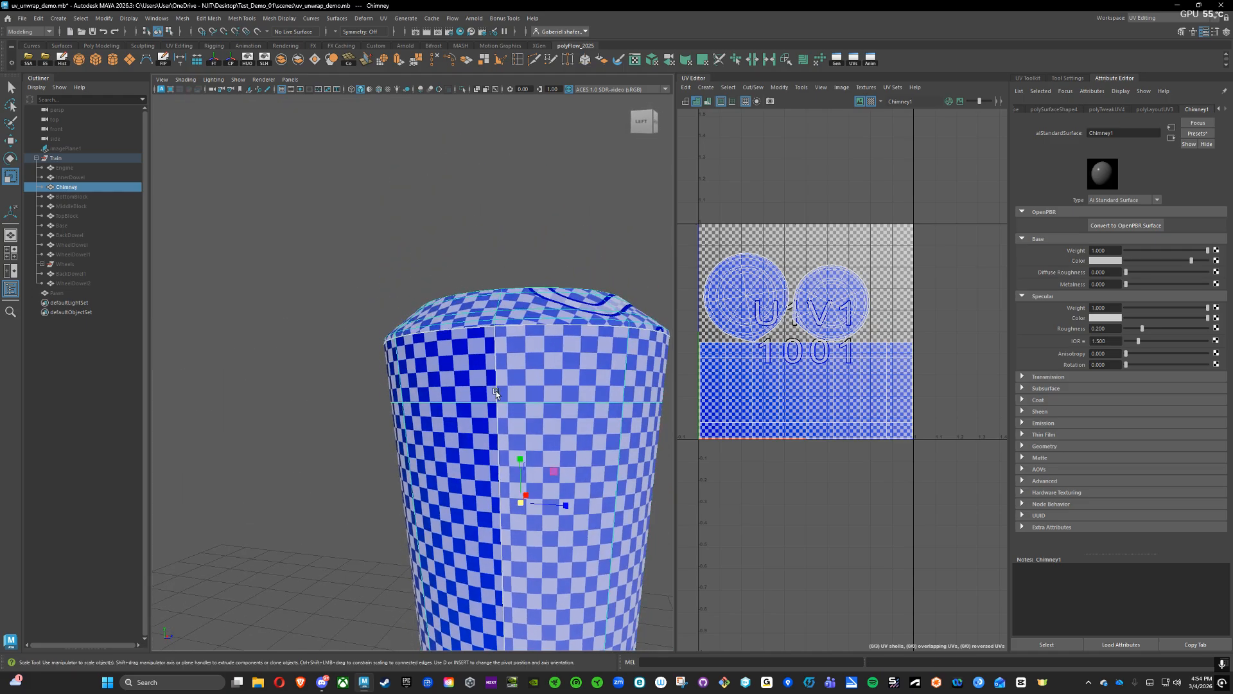
# - Turn off the chimney's smooth mesh preview and examine the low-poly shape's checker pattern around its bottom, sides and top edges
pyautogui.press('1')
pyautogui.keyDown('alt'); pyautogui.moveTo(493, 360); pyautogui.dragTo(484, 251, button='middle'); pyautogui.keyUp('alt')
pyautogui.keyDown('alt'); pyautogui.moveTo(484, 251); pyautogui.dragTo(505, 280); pyautogui.keyUp('alt')
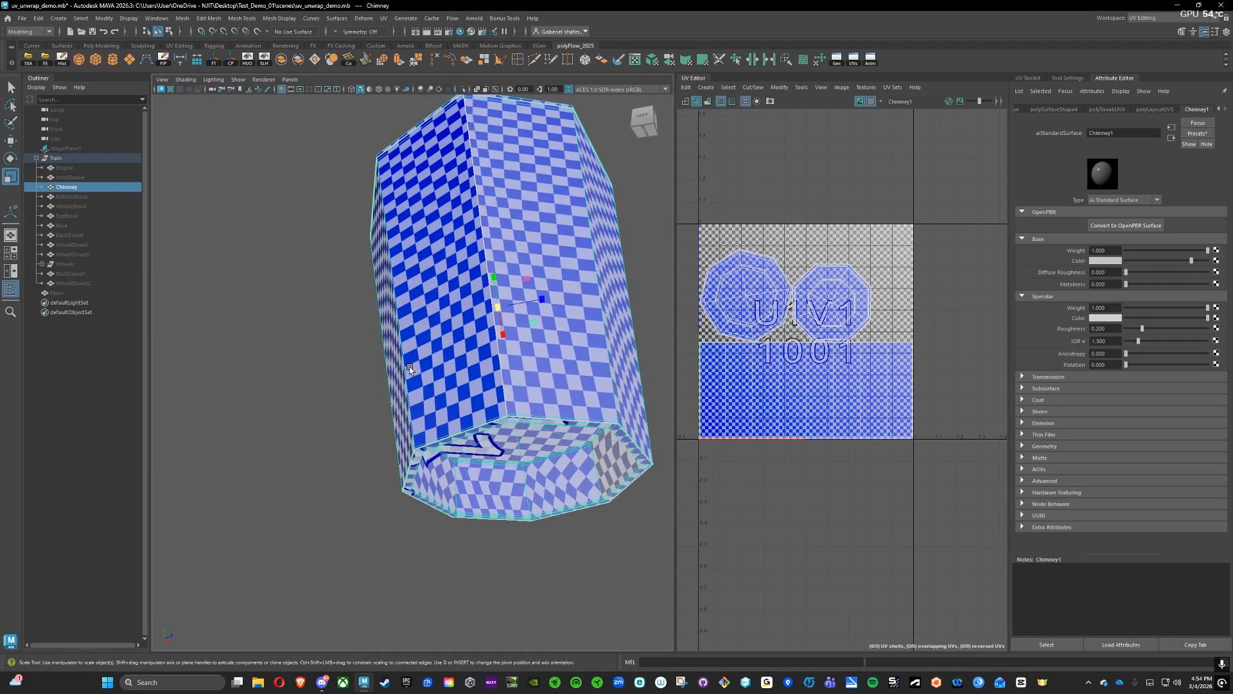
pyautogui.scroll(3, 410, 369)
pyautogui.keyDown('alt'); pyautogui.moveTo(410, 369); pyautogui.dragTo(417, 280); pyautogui.keyUp('alt')
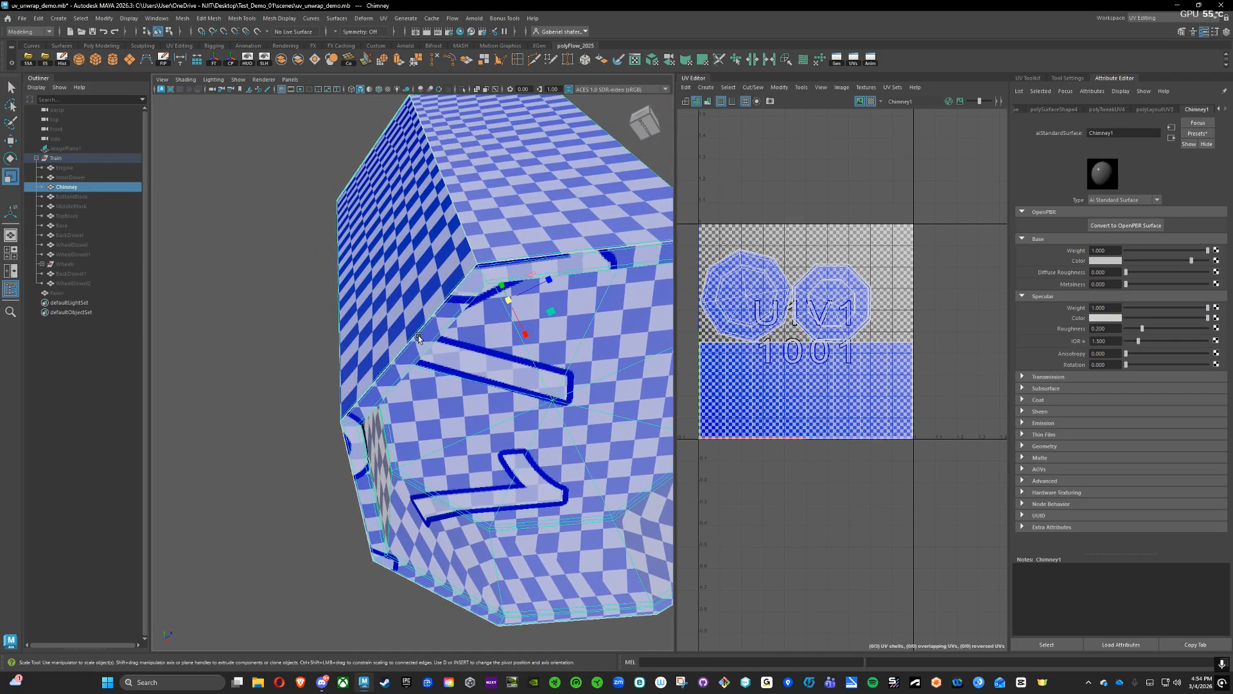
pyautogui.keyDown('alt'); pyautogui.moveTo(428, 337); pyautogui.dragTo(432, 303); pyautogui.keyUp('alt')
pyautogui.scroll(4, 473, 299)
pyautogui.scroll(-4, 420, 347)
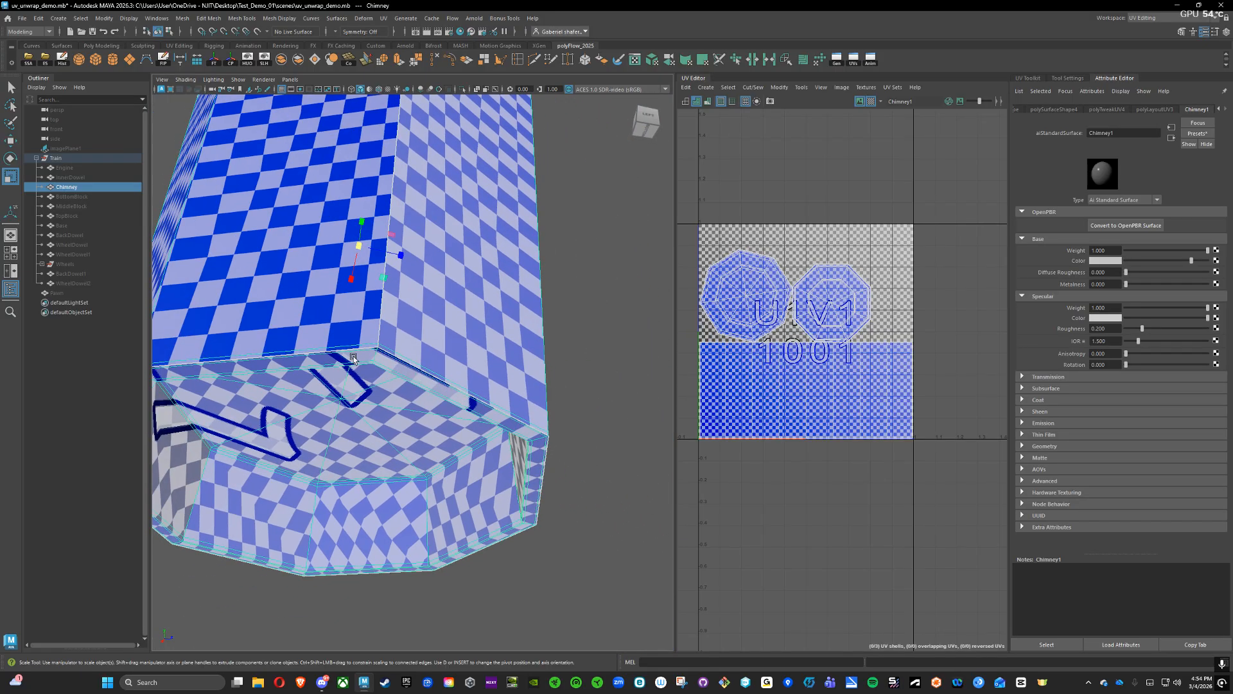
pyautogui.keyDown('alt'); pyautogui.moveTo(361, 302); pyautogui.dragTo(379, 401, button='middle'); pyautogui.keyUp('alt')
pyautogui.scroll(-5, 379, 289)
pyautogui.keyDown('alt'); pyautogui.moveTo(376, 167); pyautogui.dragTo(407, 260); pyautogui.keyUp('alt')
pyautogui.keyDown('alt'); pyautogui.moveTo(493, 250); pyautogui.dragTo(386, 414); pyautogui.keyUp('alt')
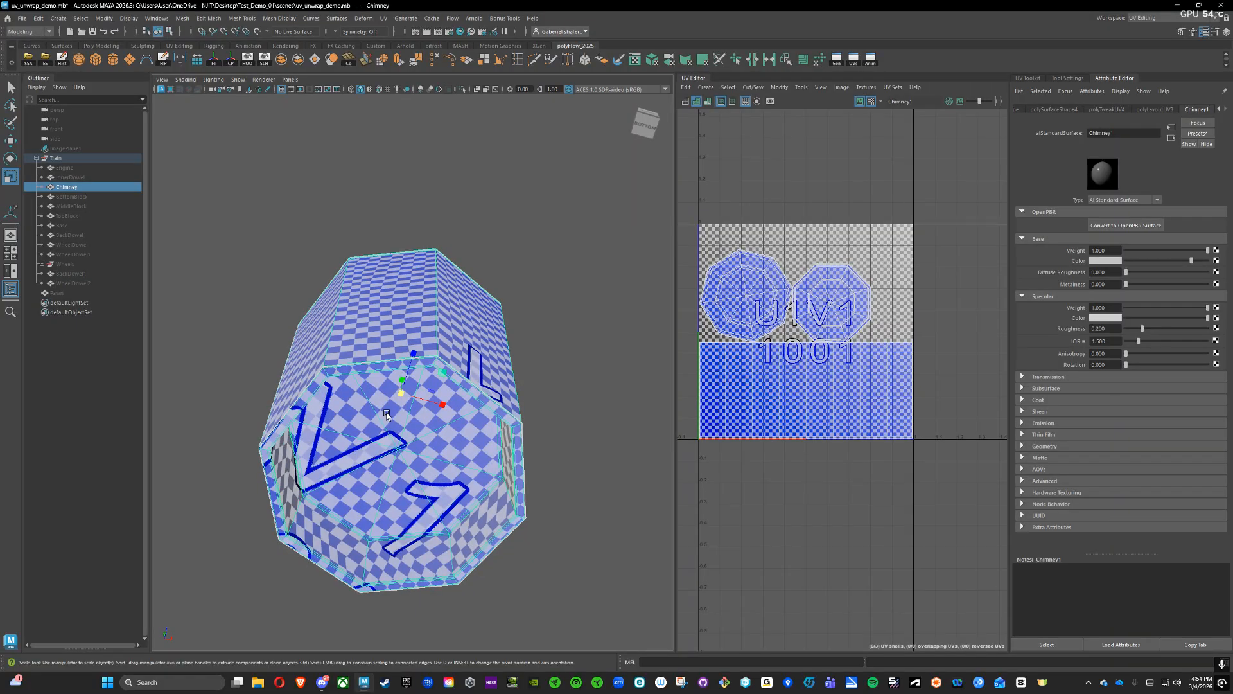
pyautogui.keyDown('alt'); pyautogui.moveTo(387, 260); pyautogui.dragTo(508, 380); pyautogui.keyUp('alt')
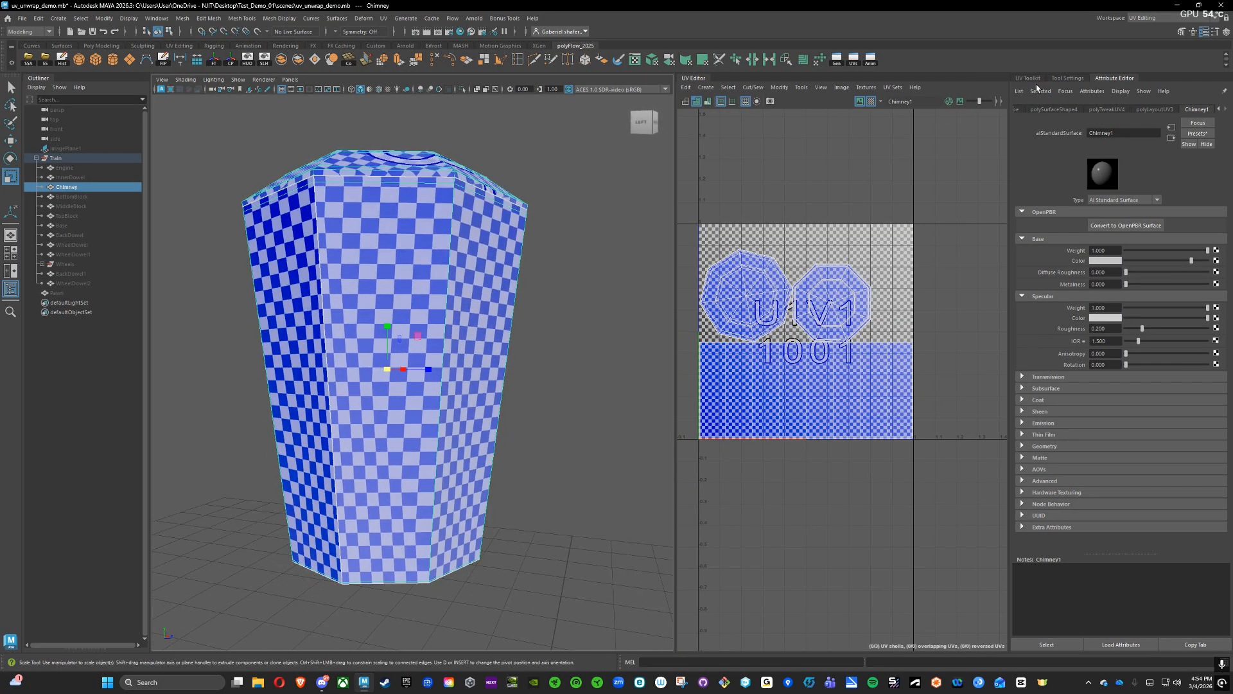
# - Show the hidden train parts again and switch to the General workspace
pyautogui.click(1029, 79)
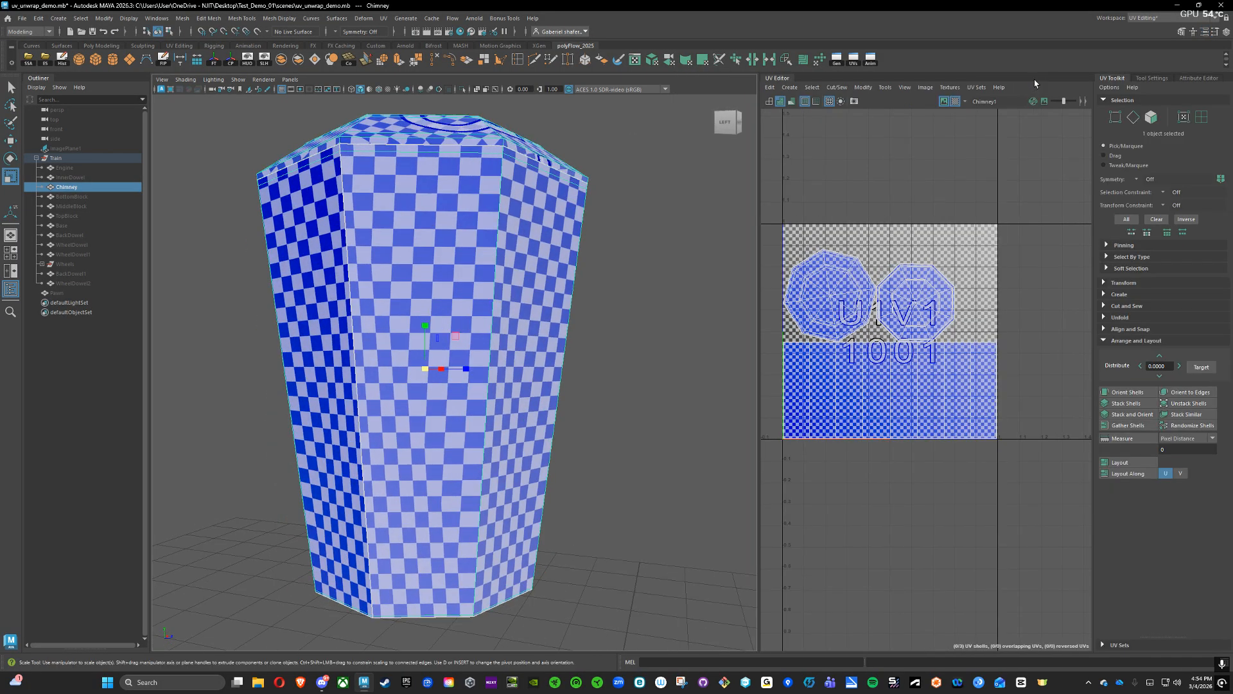
pyautogui.click(266, 63)
pyautogui.click(837, 61)
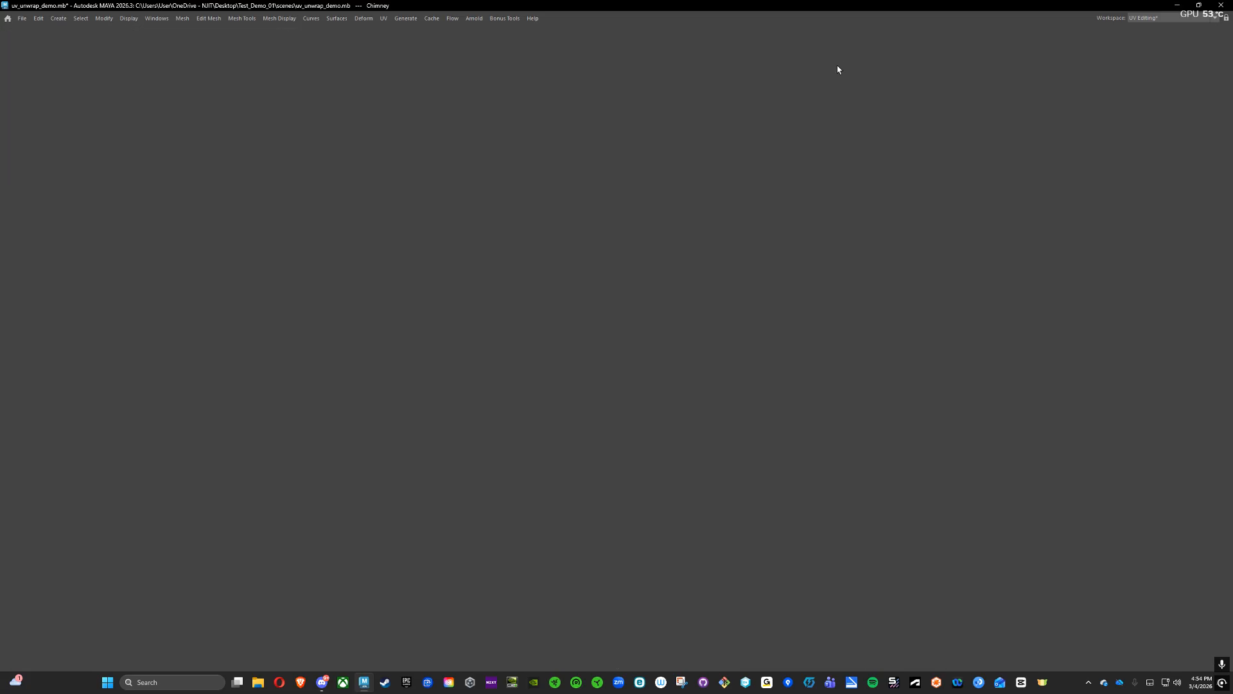
pyautogui.scroll(-3, 557, 257)
pyautogui.scroll(-6, 585, 275)
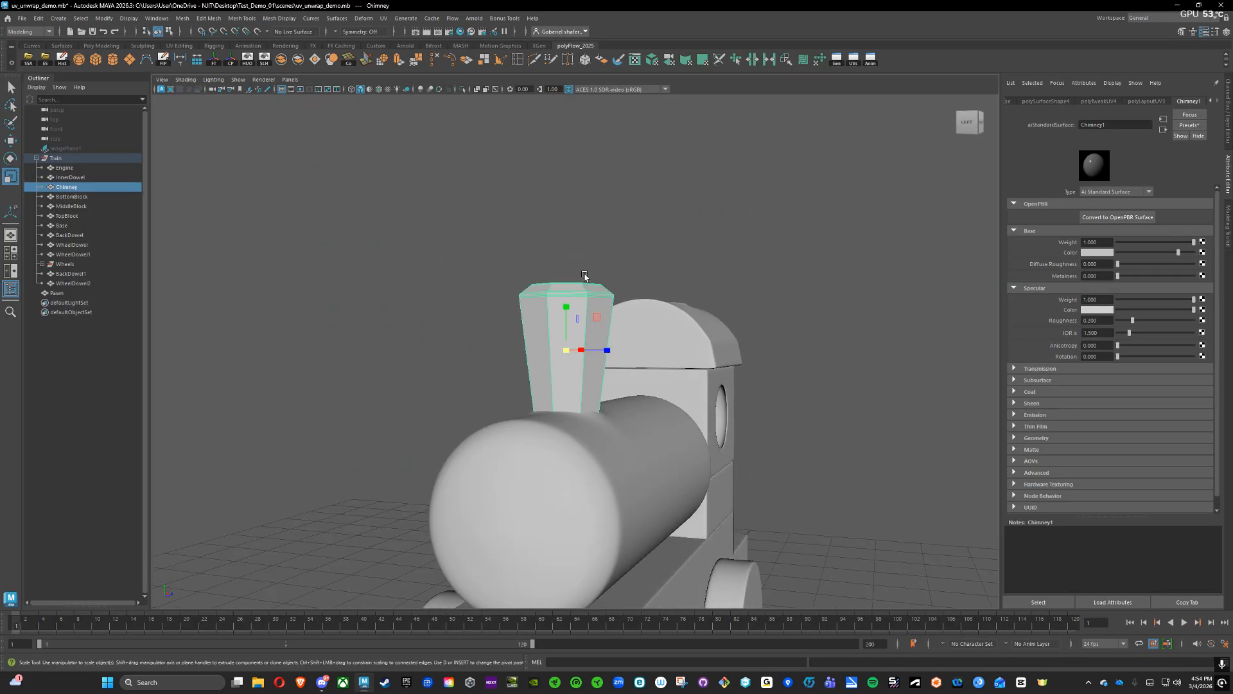
pyautogui.keyDown('alt'); pyautogui.moveTo(752, 237); pyautogui.dragTo(652, 287); pyautogui.keyUp('alt')
pyautogui.scroll(-3, 610, 296)
# - Select the whole Train group, collapse it in the outliner and turn on its smooth mesh preview
pyautogui.click(600, 299)
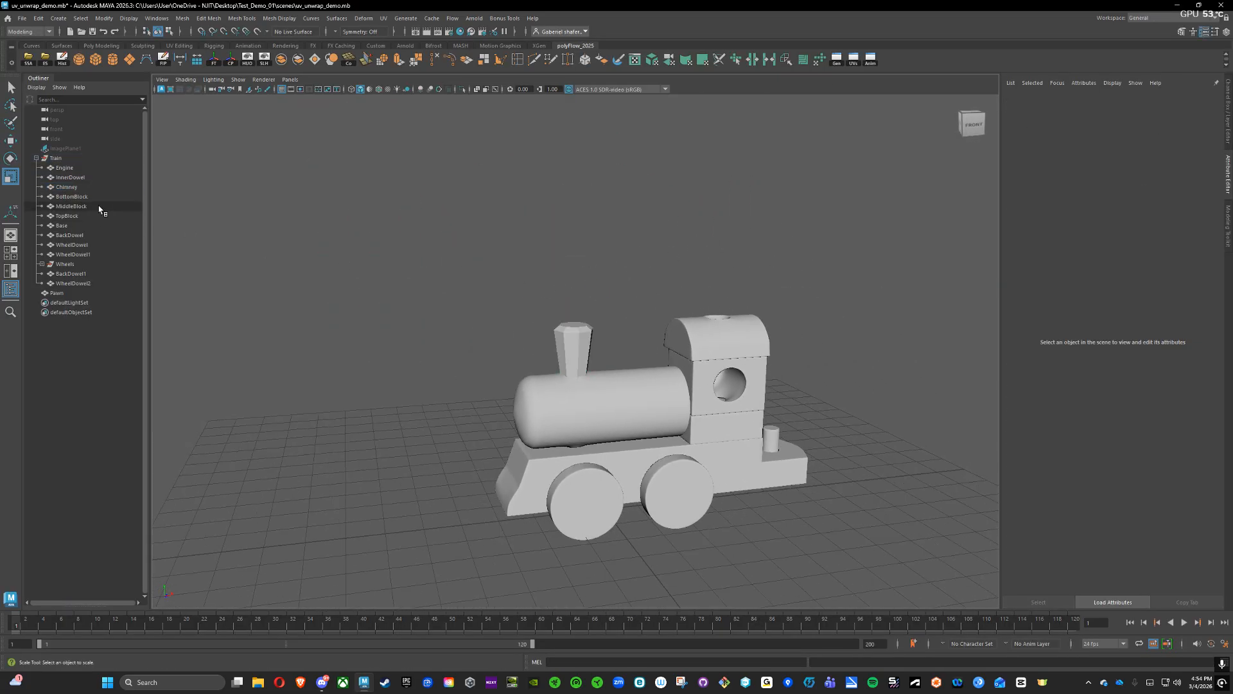
pyautogui.click(68, 160)
pyautogui.click(37, 160)
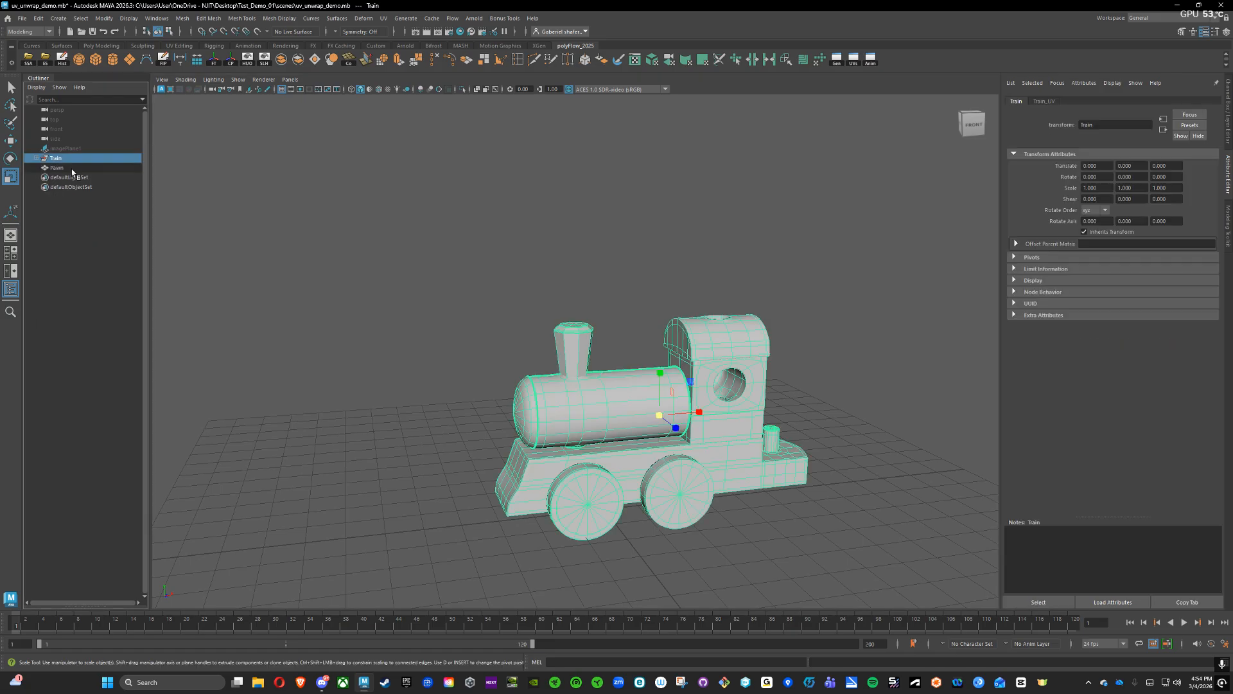
pyautogui.click(545, 357)
pyautogui.click(626, 413)
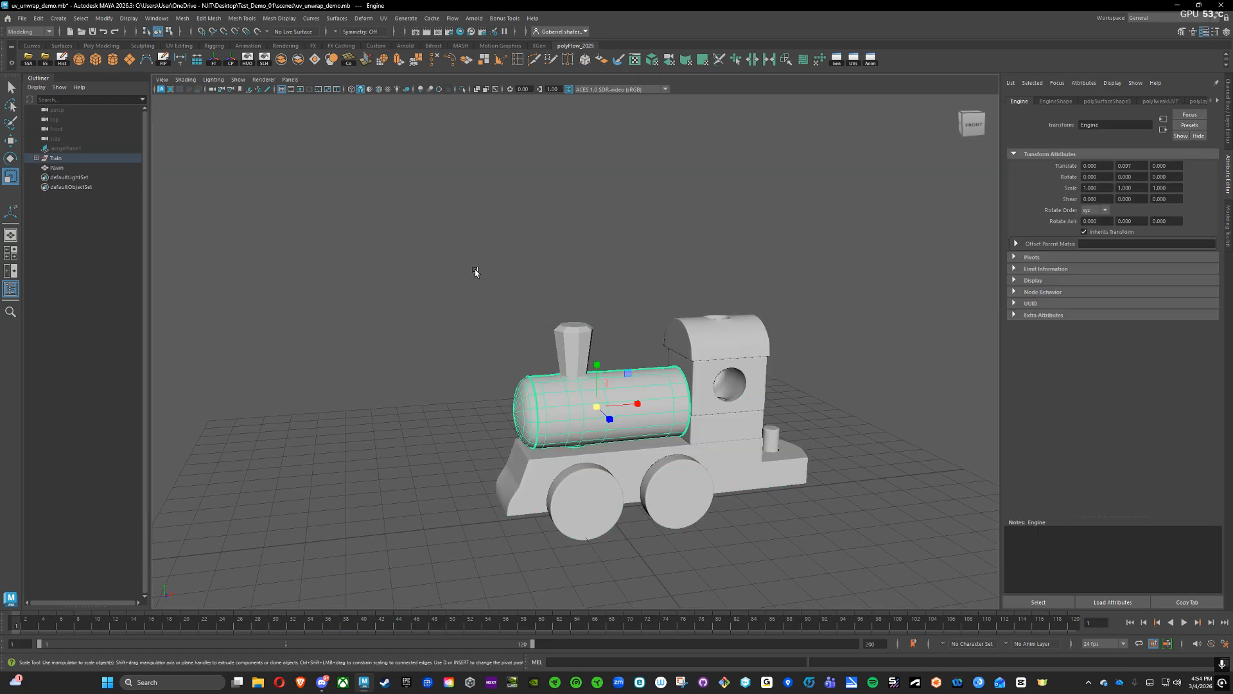
pyautogui.moveTo(273, 144); pyautogui.dragTo(959, 604)
pyautogui.click(55, 159)
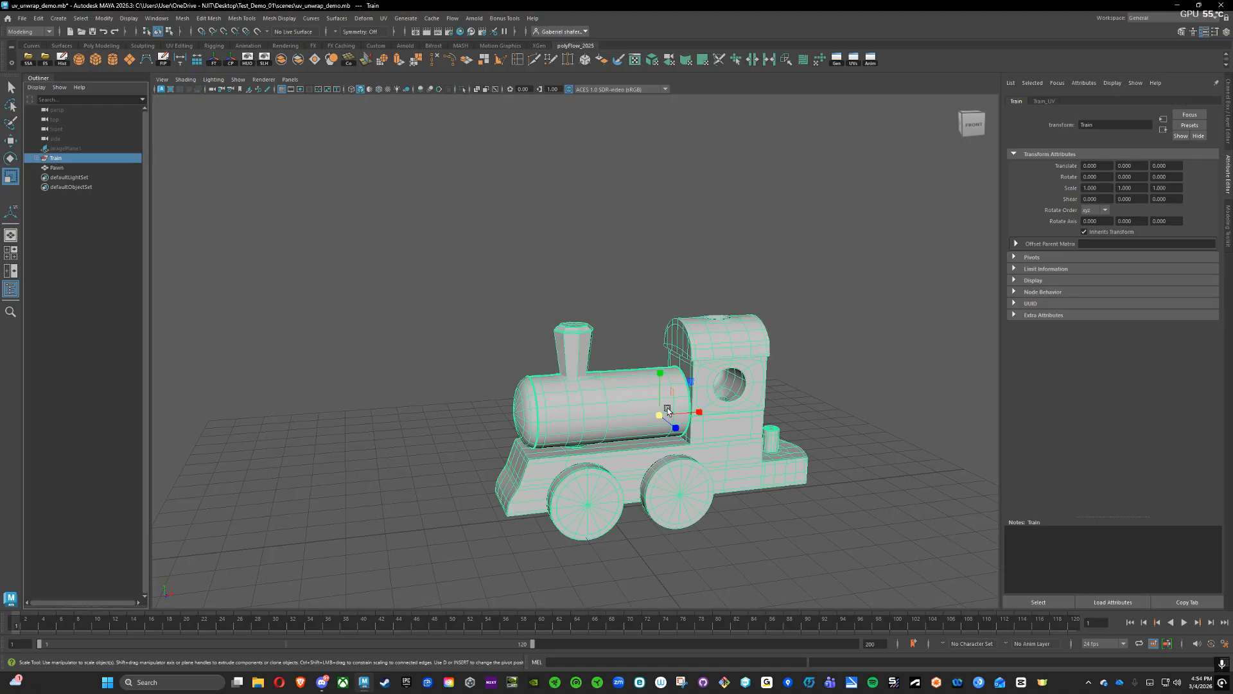
pyautogui.press('3')
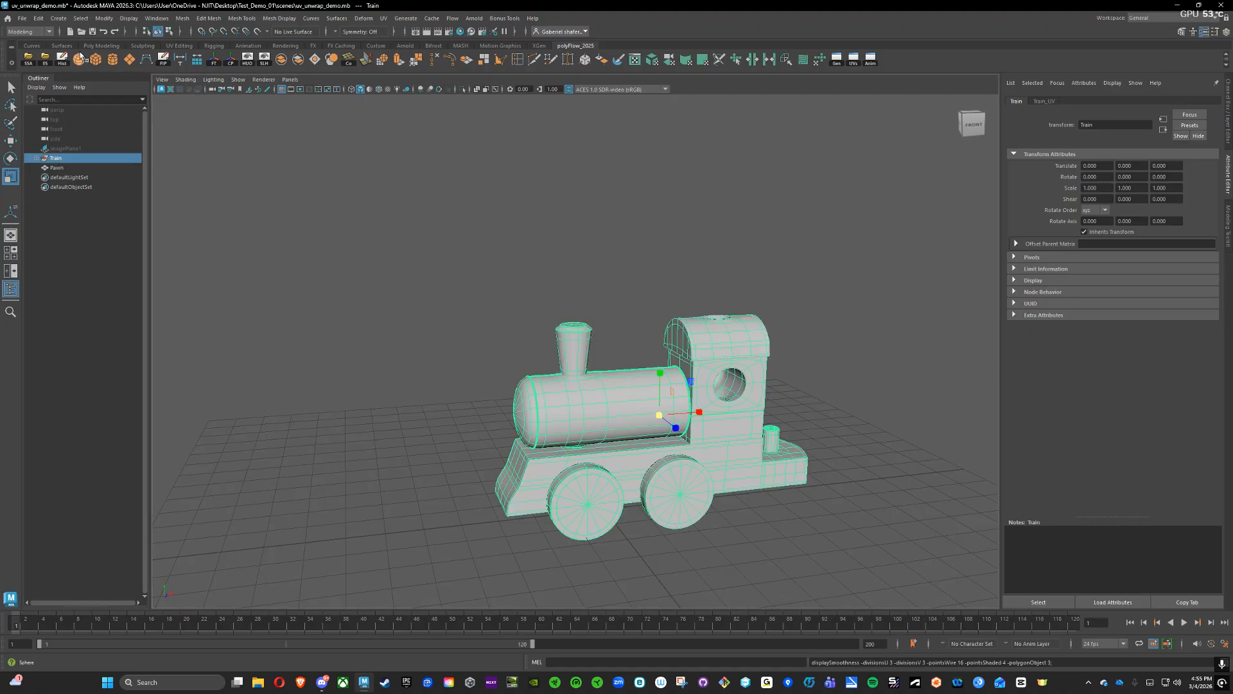
# - Clean up the Train group by deleting its history, freezing its transformations and centering its pivot
pyautogui.click(61, 61)
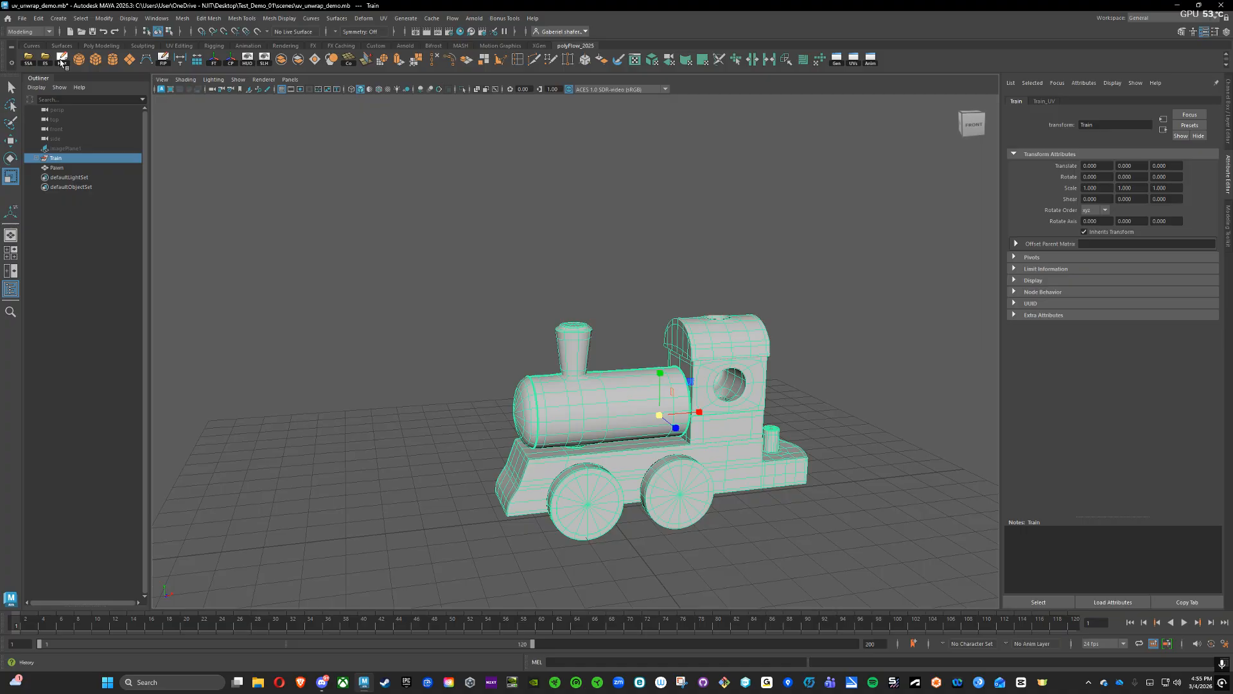
pyautogui.click(213, 61)
pyautogui.click(230, 62)
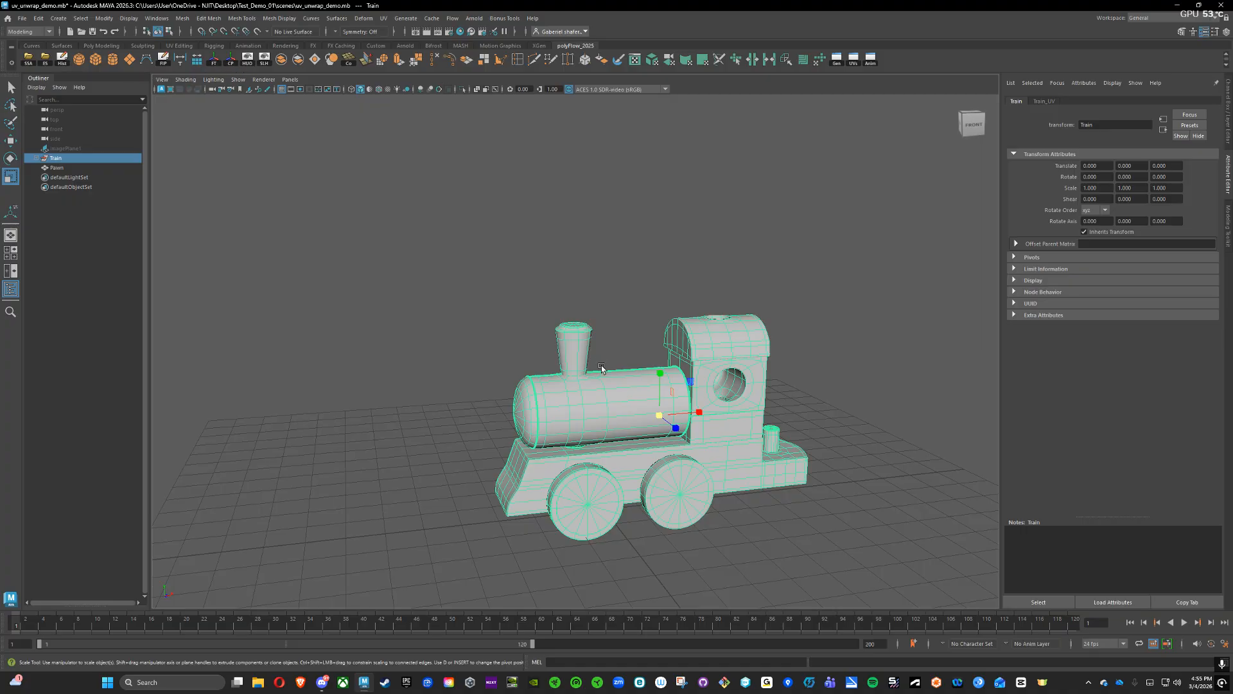
pyautogui.moveTo(603, 388); pyautogui.dragTo(649, 374, button='right')
# - Hide the Train_UV display layer and show the Pawn_UV layer
pyautogui.click(1228, 112)
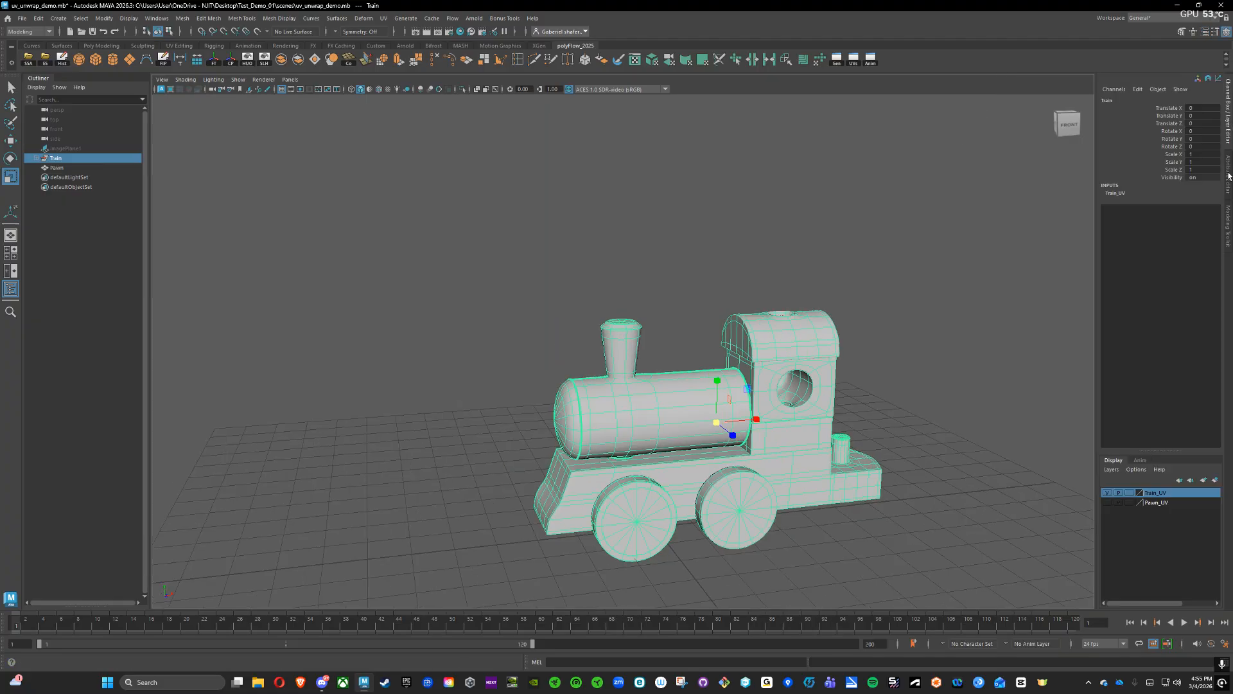
pyautogui.click(1109, 492)
pyautogui.click(1107, 502)
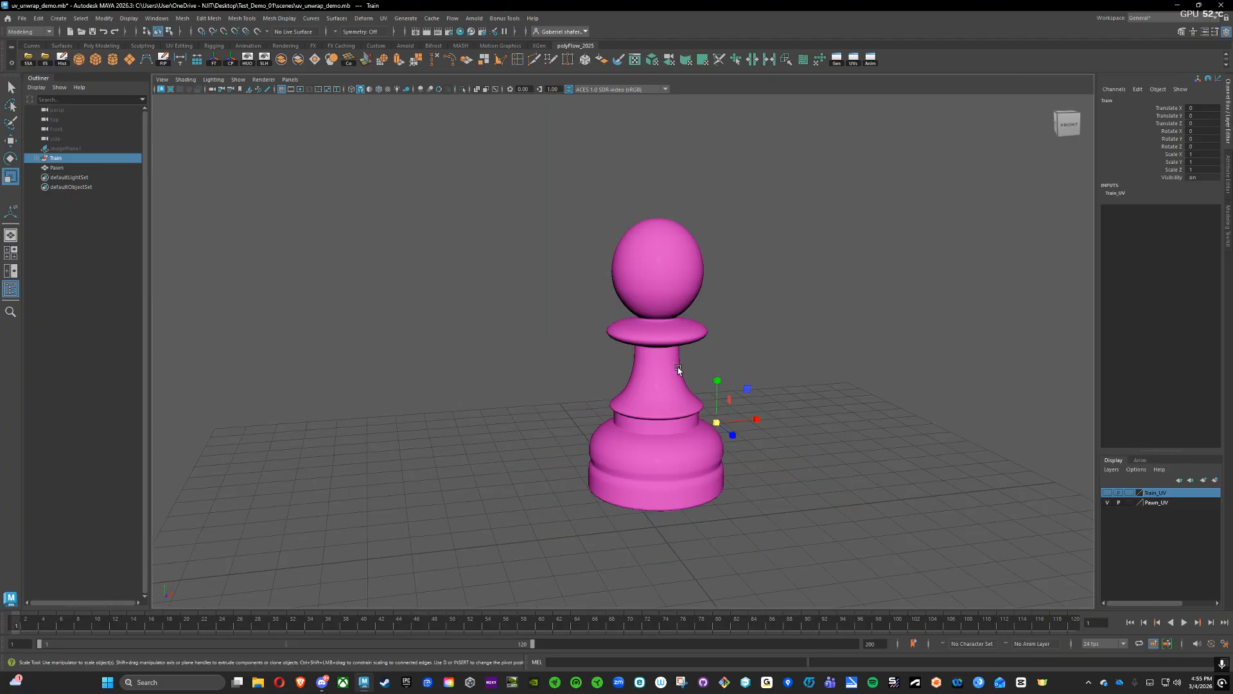
# - Select the pawn and switch to the UV Editing workspace
pyautogui.click(672, 350)
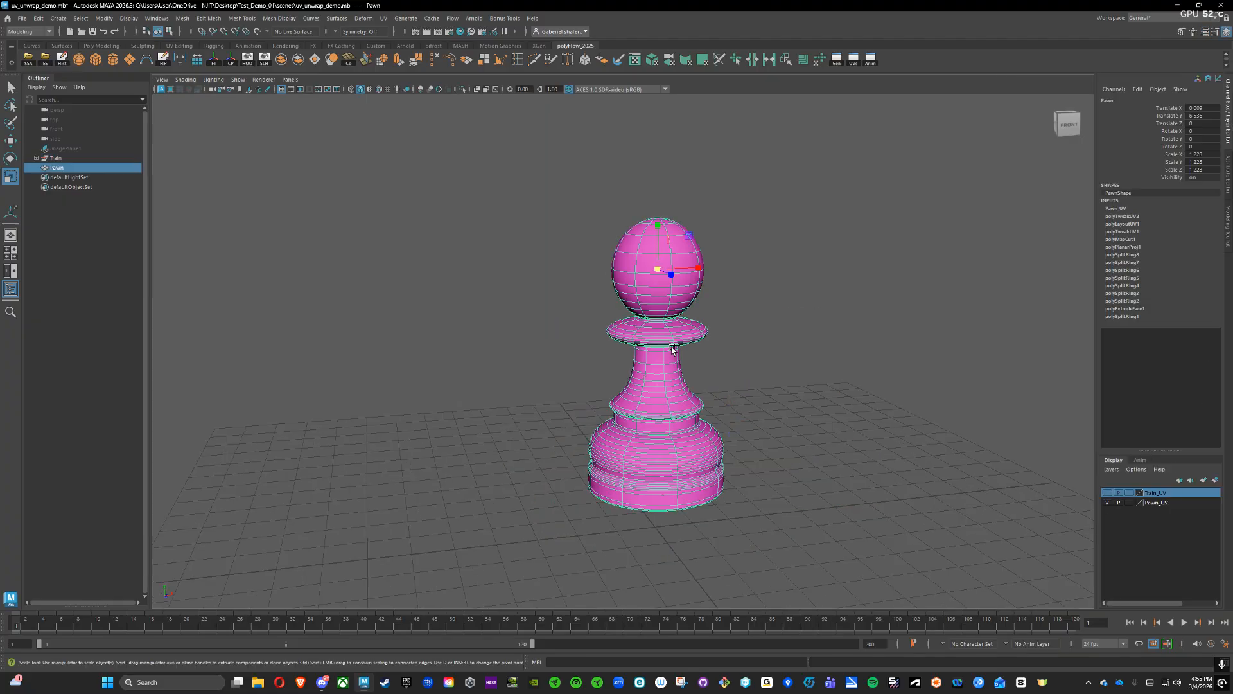
pyautogui.click(852, 59)
# - Select the pawn's large body UV shell, inspect the area it covers on the model, and return to object selection of the pawn
pyautogui.moveTo(873, 325); pyautogui.dragTo(842, 313, button='right')
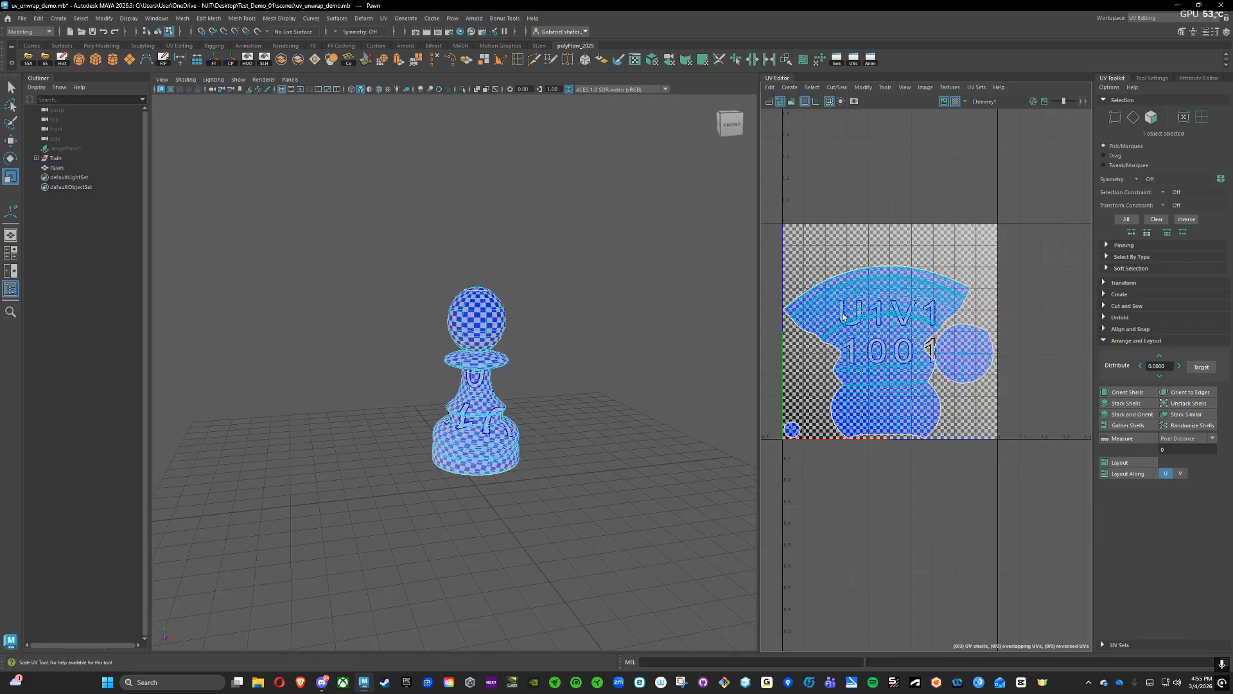
pyautogui.click(818, 288)
pyautogui.keyDown('alt'); pyautogui.moveTo(531, 220); pyautogui.dragTo(463, 269); pyautogui.keyUp('alt')
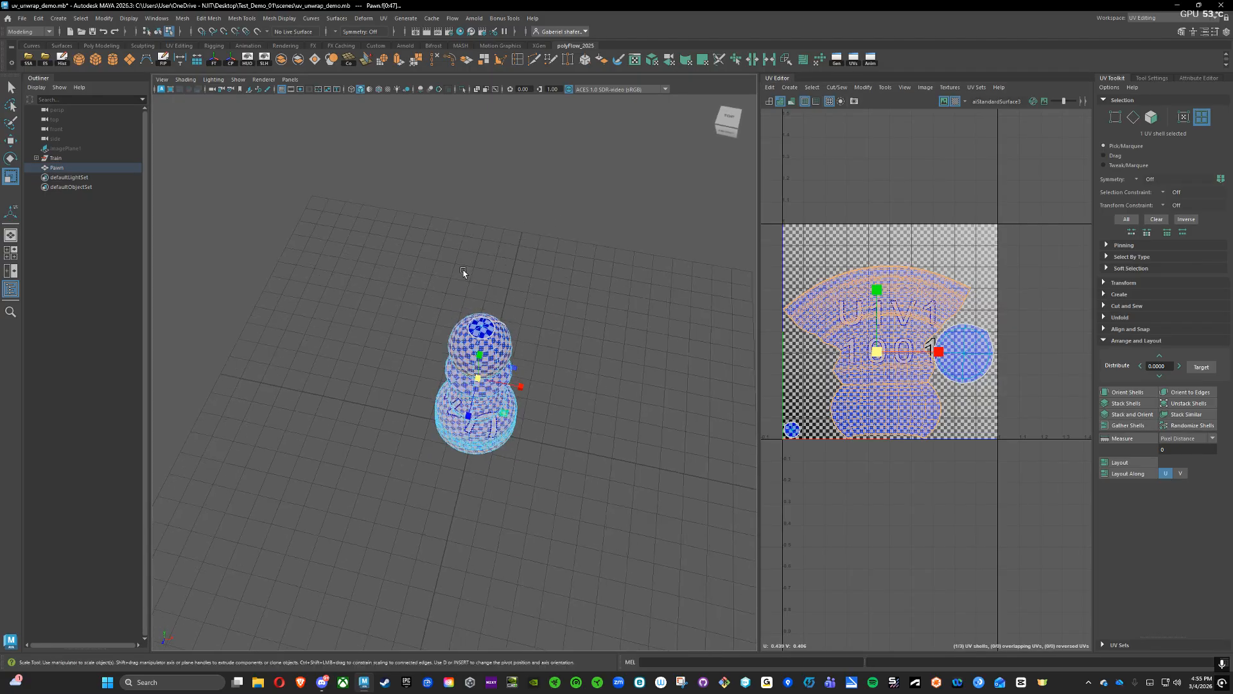
pyautogui.scroll(3, 463, 270)
pyautogui.click(528, 254)
pyautogui.keyDown('alt'); pyautogui.moveTo(380, 328); pyautogui.dragTo(418, 234); pyautogui.keyUp('alt')
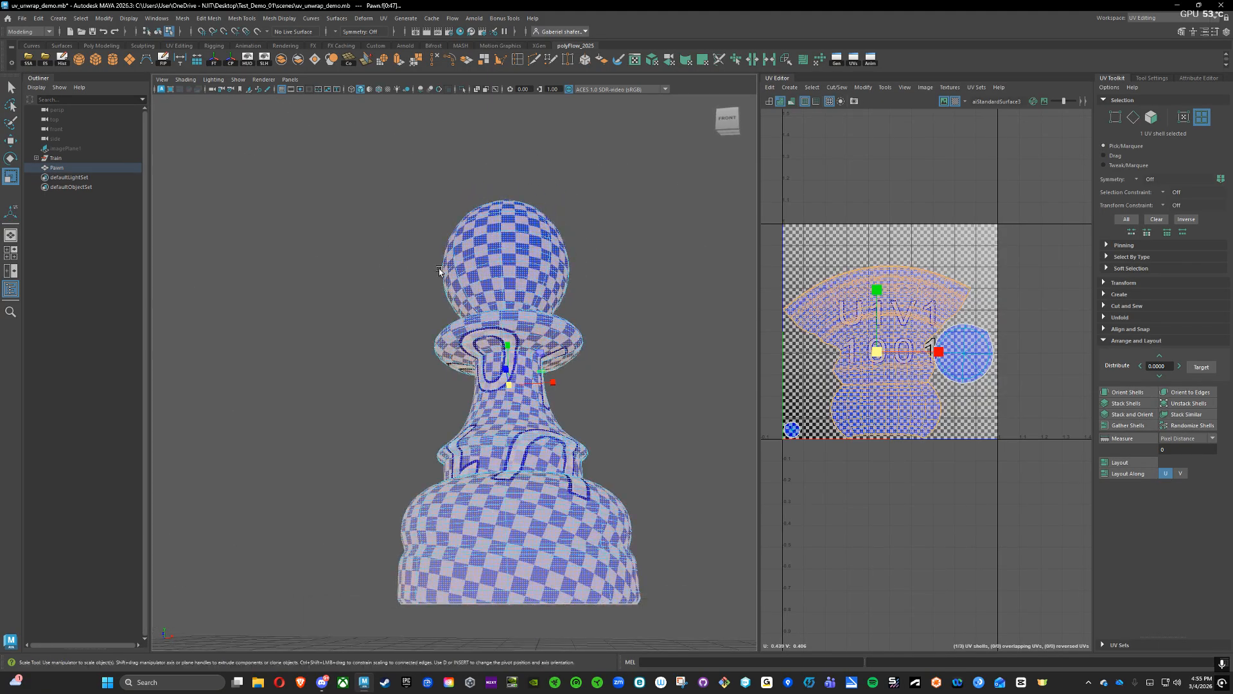
pyautogui.click(664, 255)
pyautogui.moveTo(522, 295); pyautogui.dragTo(341, 244, button='right')
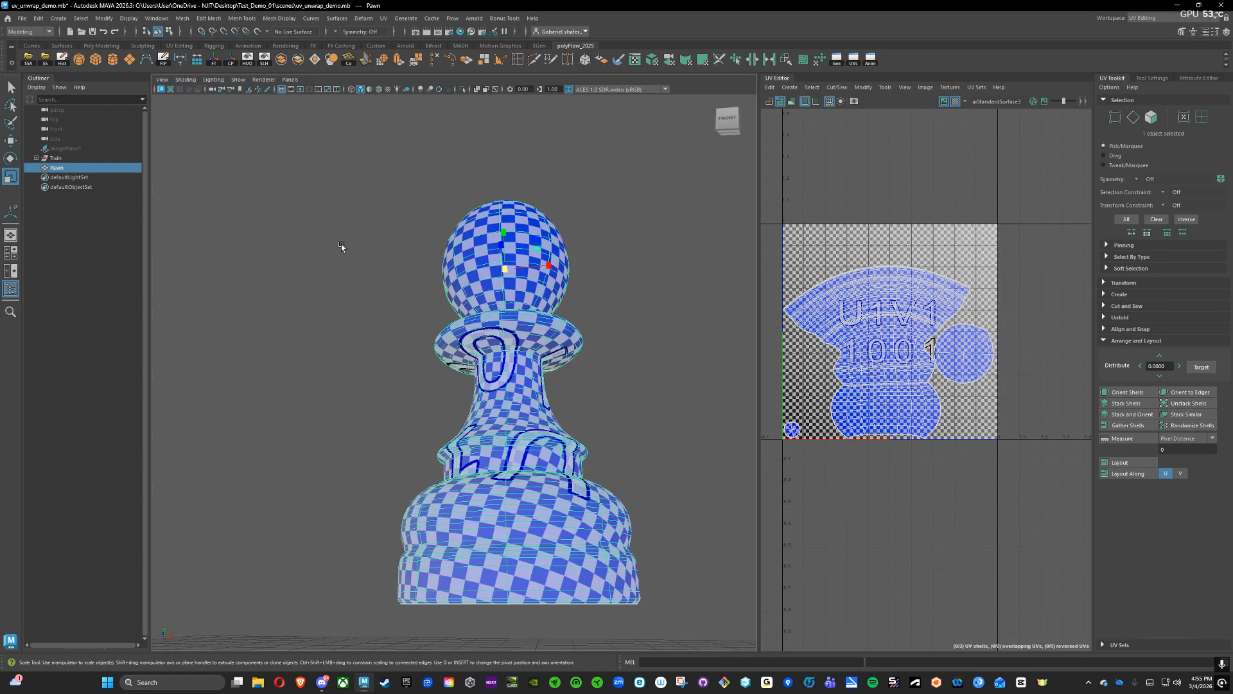
# - Examine the checker pattern and UV seams on the pawn's underside, along its vertical seam and around the top of its head
pyautogui.keyDown('alt'); pyautogui.moveTo(509, 377); pyautogui.dragTo(509, 406); pyautogui.keyUp('alt')
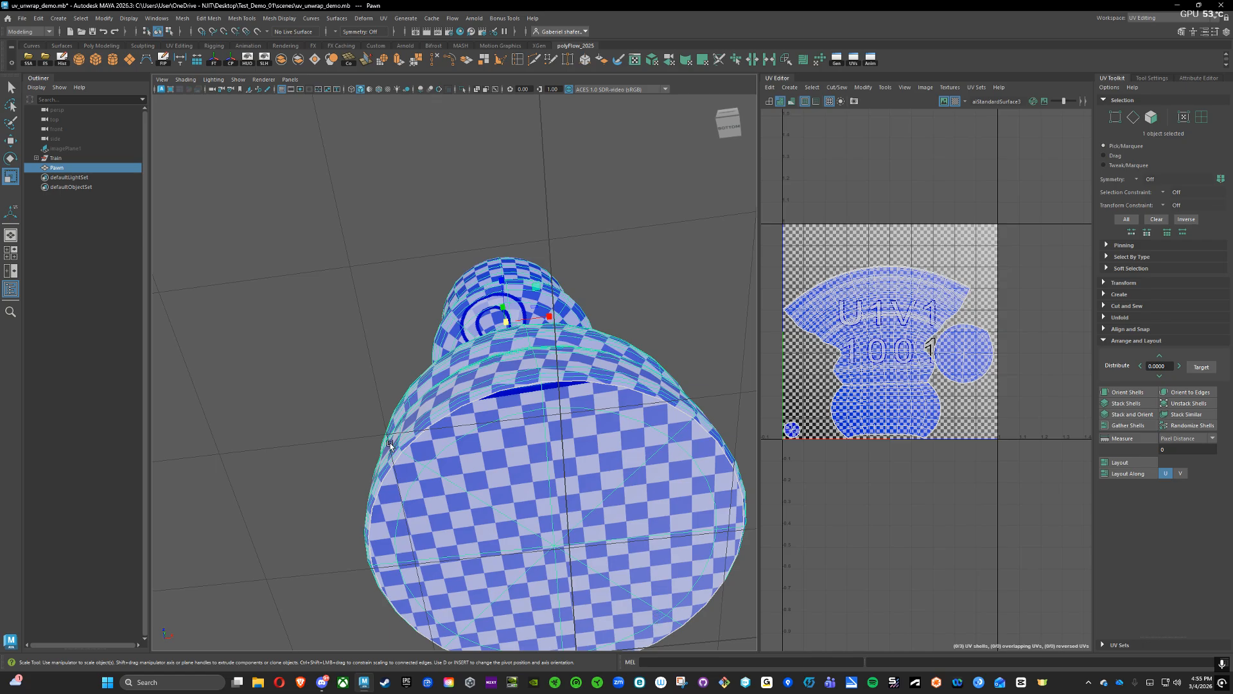
pyautogui.keyDown('alt'); pyautogui.moveTo(506, 260); pyautogui.dragTo(525, 361); pyautogui.keyUp('alt')
pyautogui.keyDown('alt'); pyautogui.moveTo(420, 541); pyautogui.dragTo(420, 442, button='middle'); pyautogui.keyUp('alt')
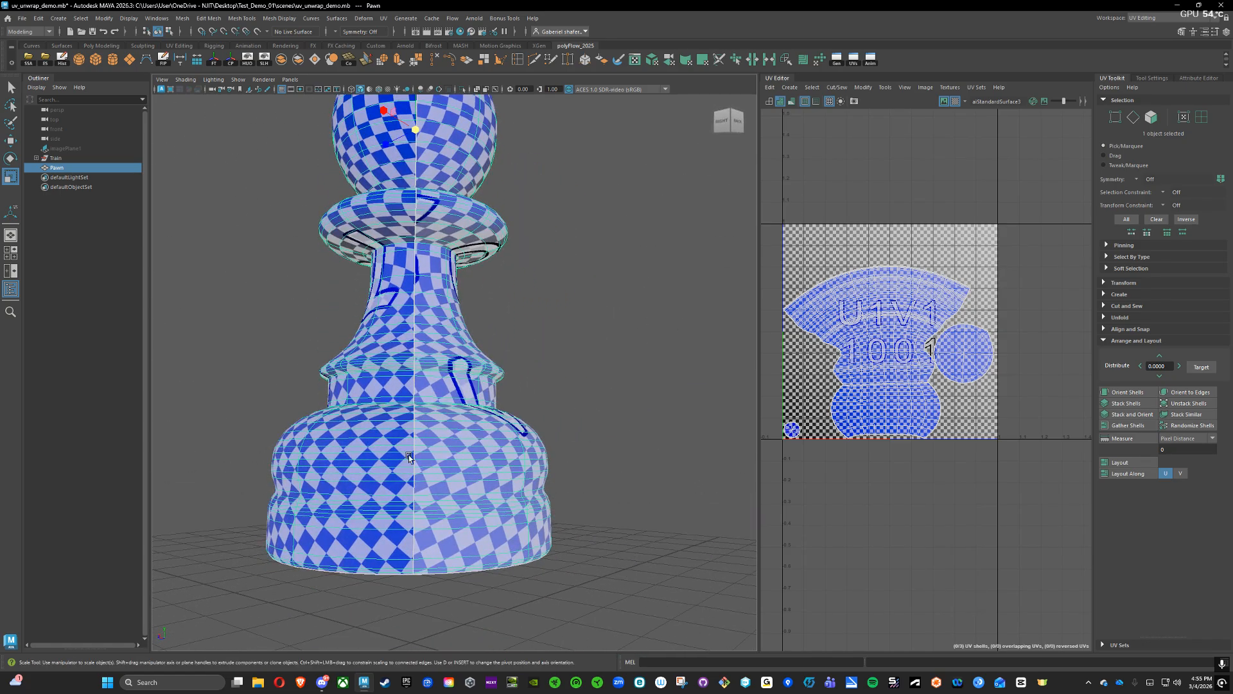
pyautogui.keyDown('alt'); pyautogui.moveTo(428, 168); pyautogui.dragTo(460, 306); pyautogui.keyUp('alt')
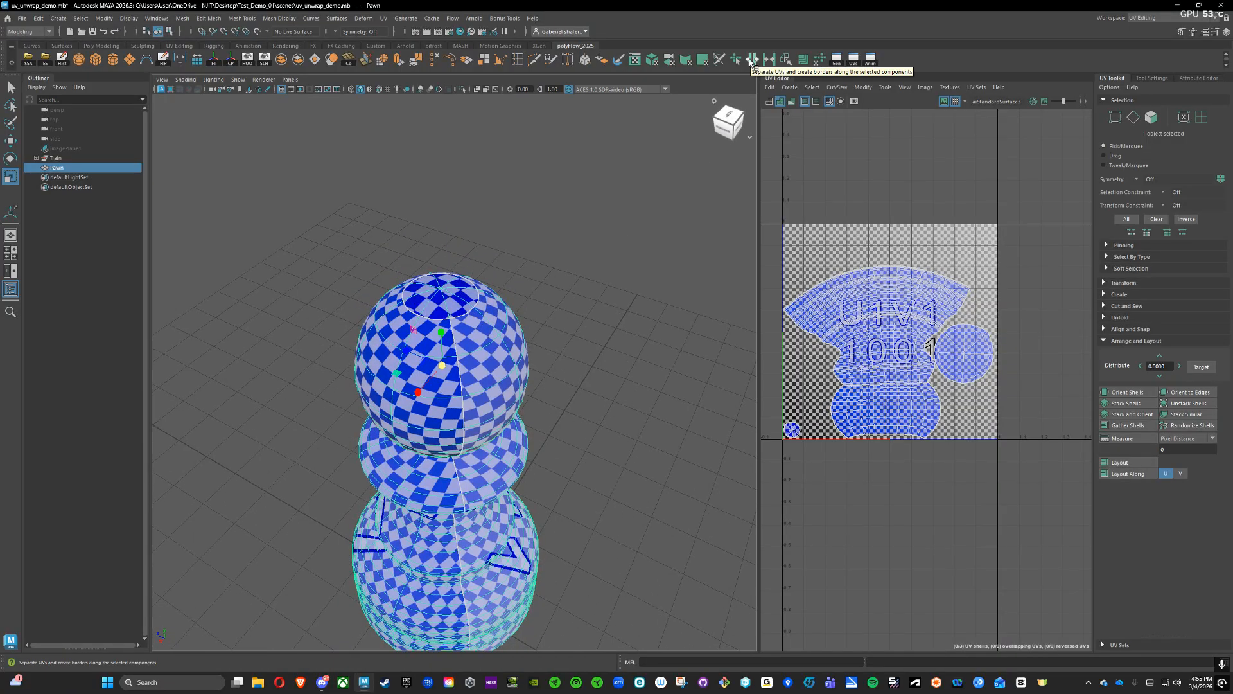
pyautogui.keyDown('alt'); pyautogui.moveTo(672, 276); pyautogui.dragTo(682, 158); pyautogui.keyUp('alt')
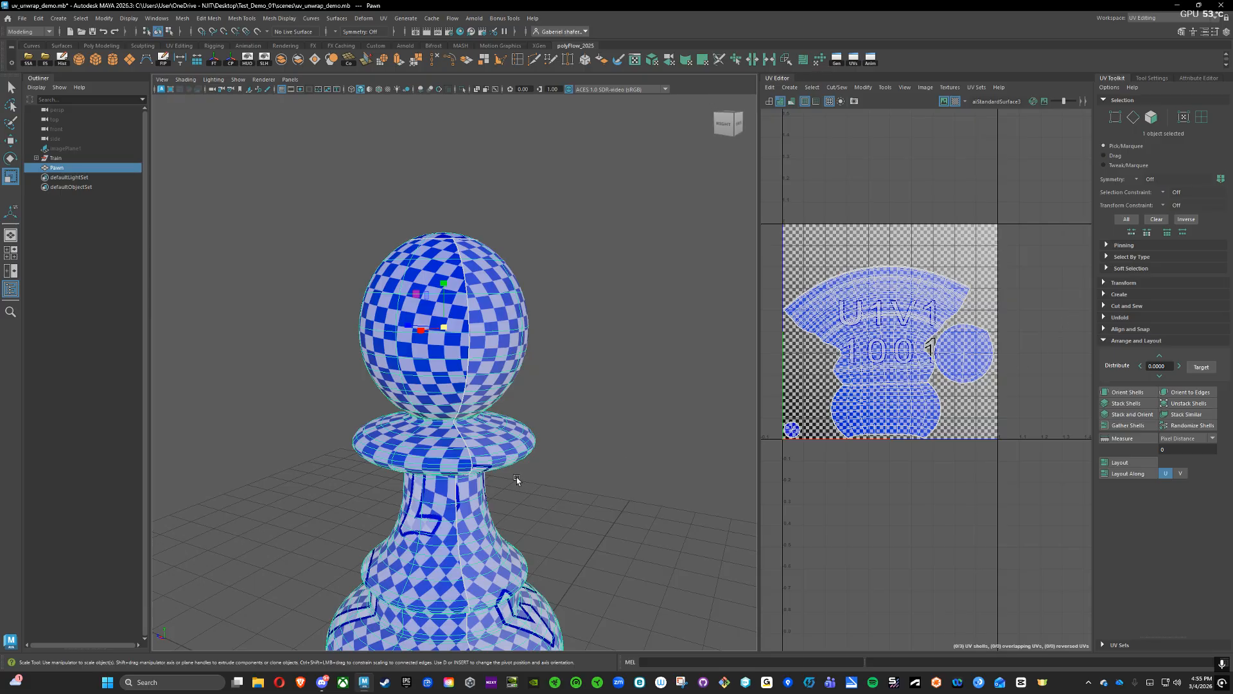
pyautogui.scroll(-4, 516, 479)
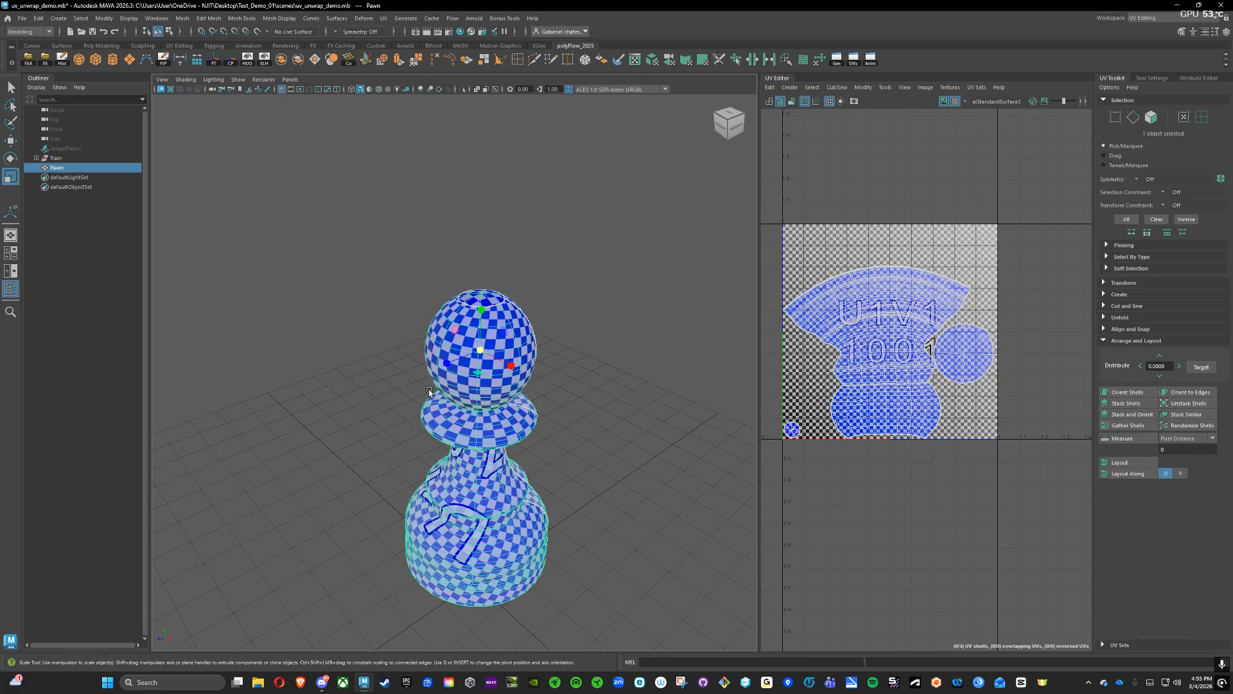